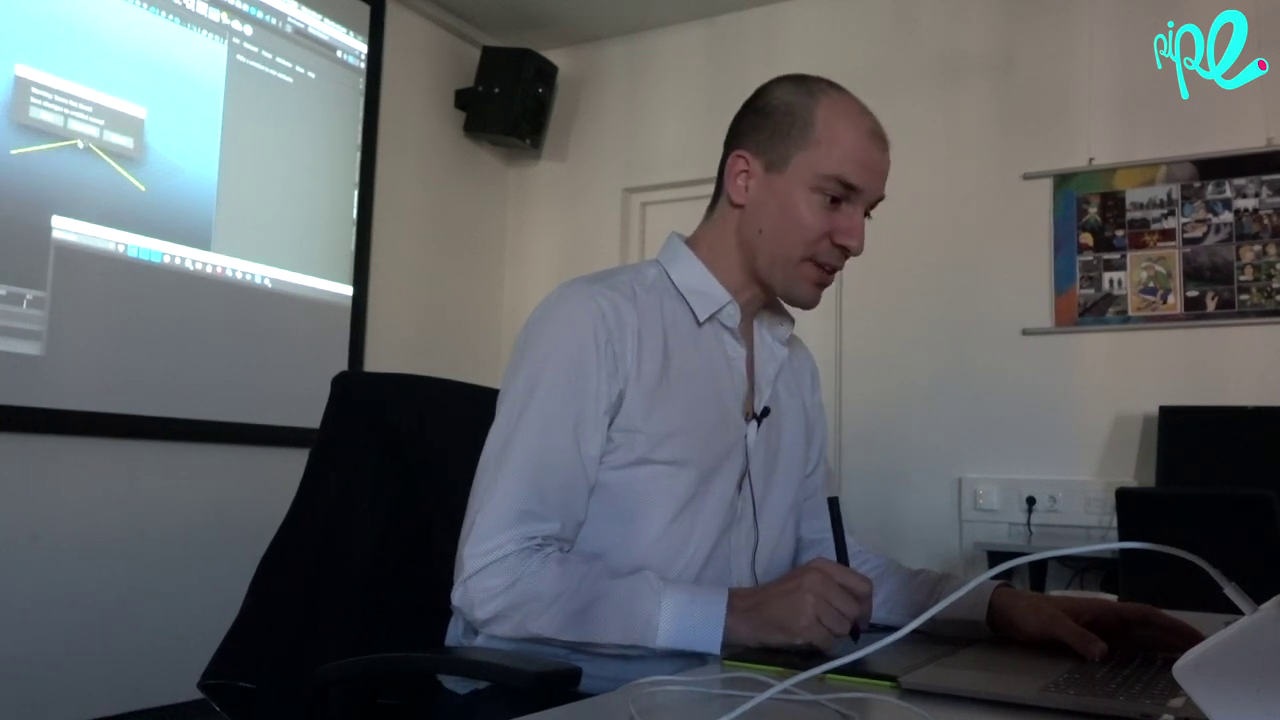
Dismiss the small dialog to get to the V-Ray render of the grey owl.
{"action": "left_click", "coordinate": [80, 125]}
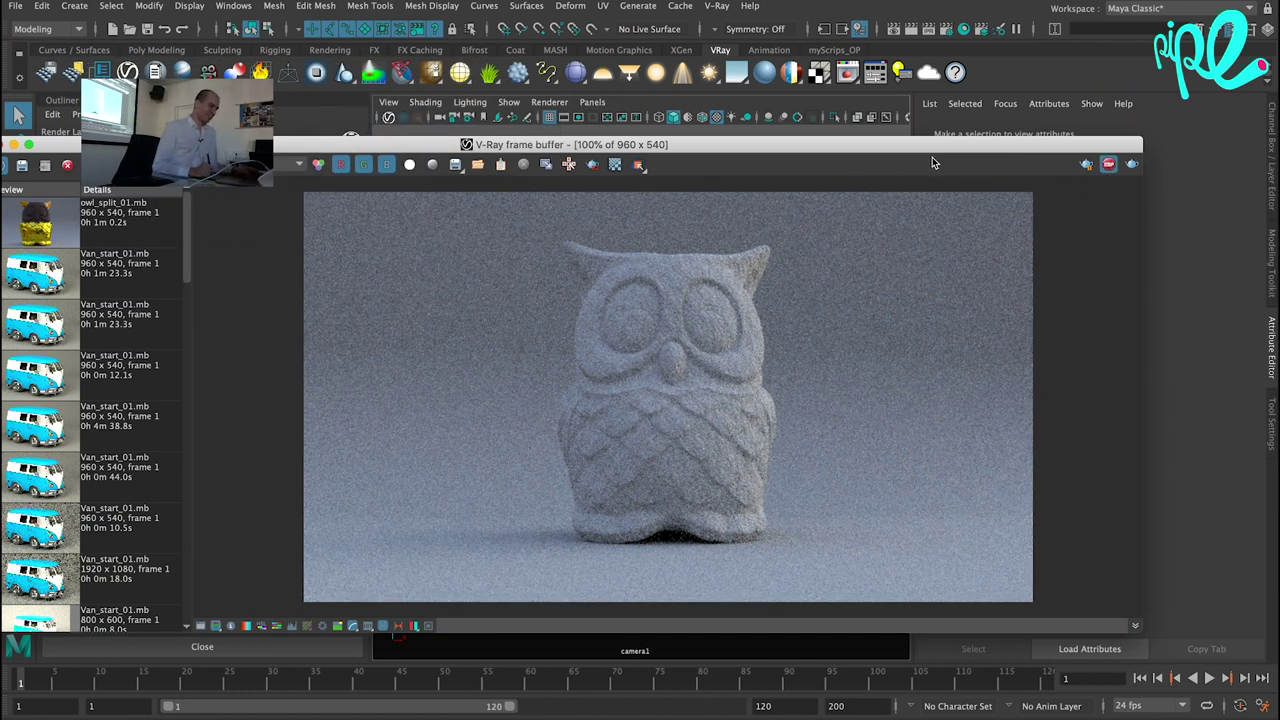
Move the V-Ray frame buffer aside, select Owl, and expand Owl_split in the Outliner.
{"action": "left_click_drag", "start_coordinate": [932, 147], "coordinate": [1042, 688]}
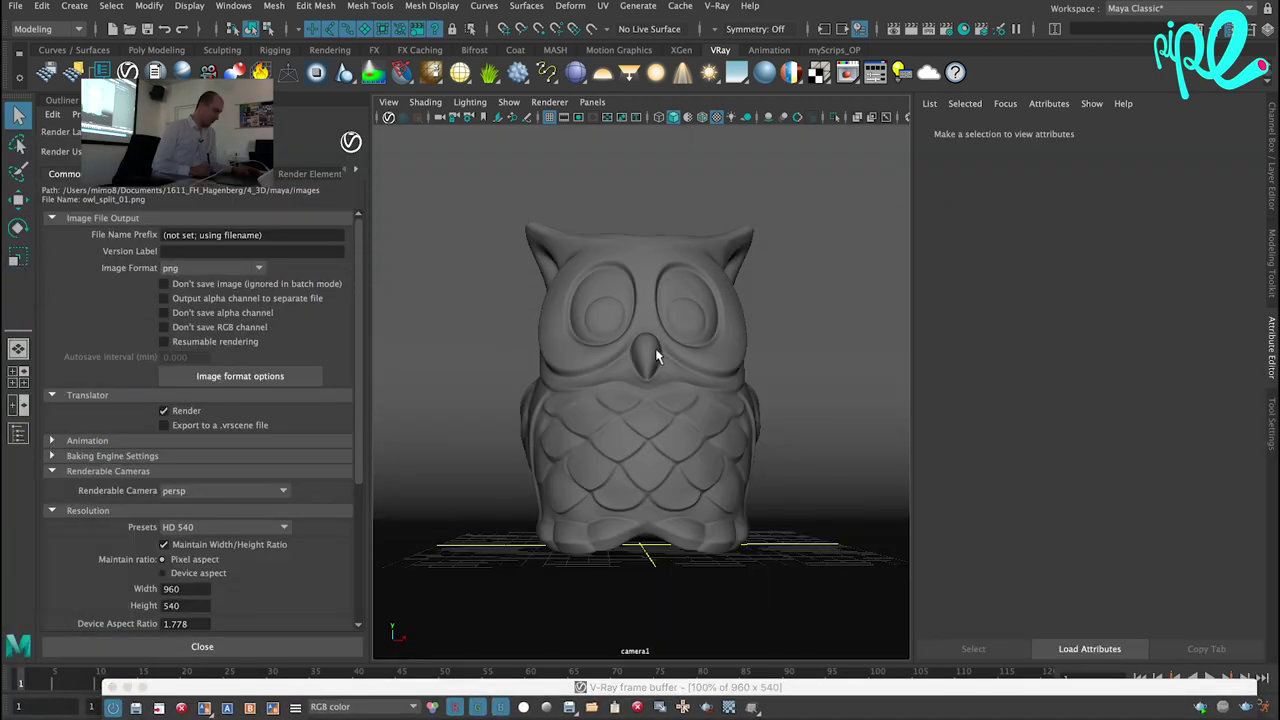
{"action": "left_click", "coordinate": [657, 355]}
{"action": "left_click", "coordinate": [63, 101]}
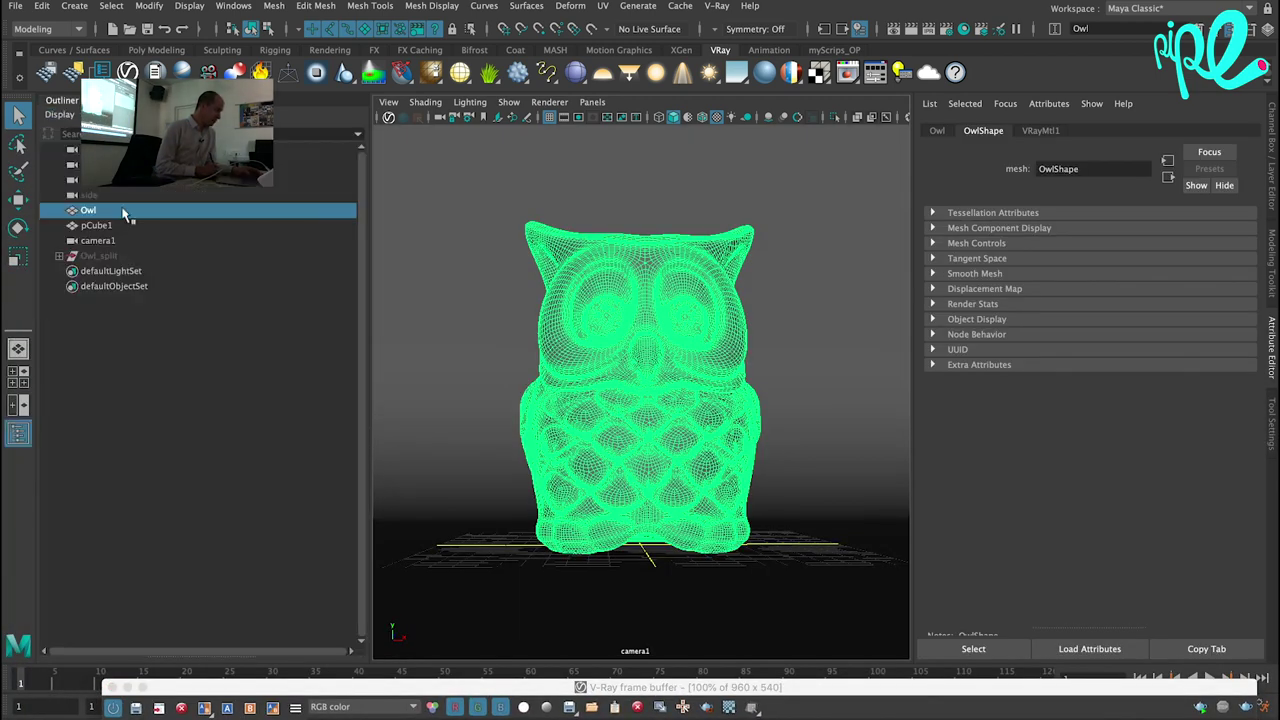
{"action": "left_click", "coordinate": [59, 256]}
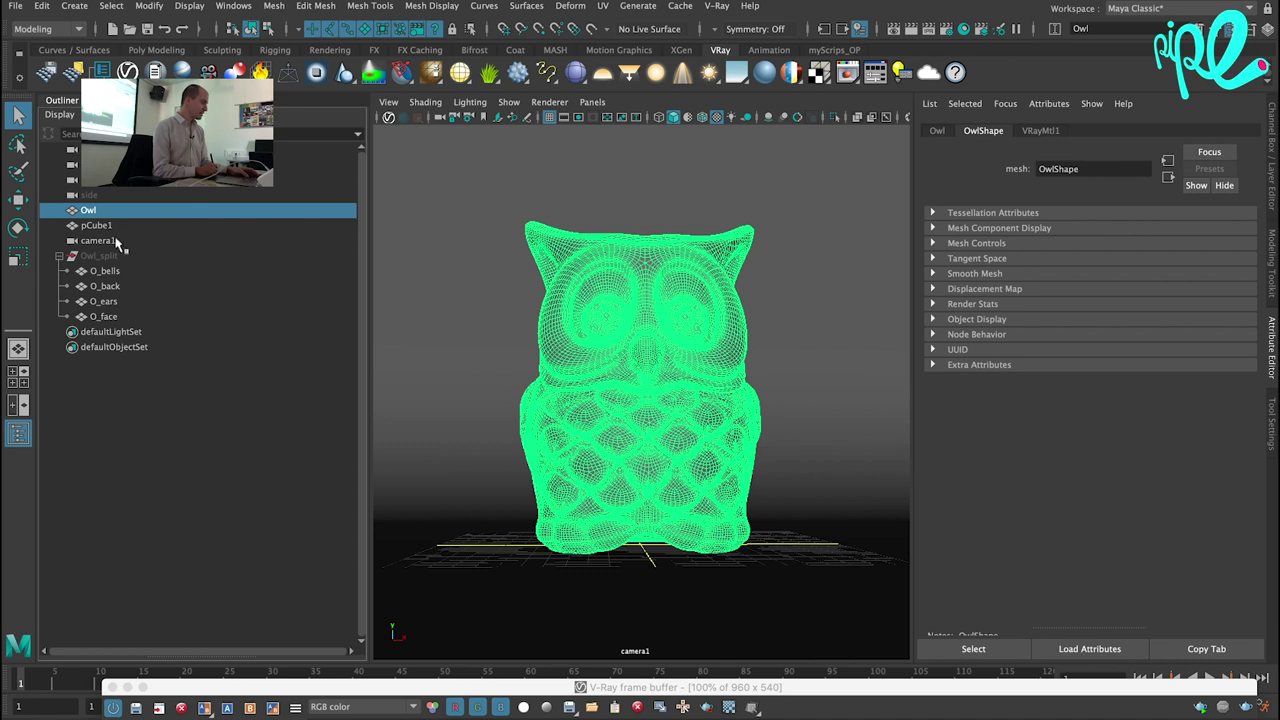
Compare Owl_split with the single Owl mesh, select O_face, and bring up its UV layout.
{"action": "left_click", "coordinate": [112, 256]}
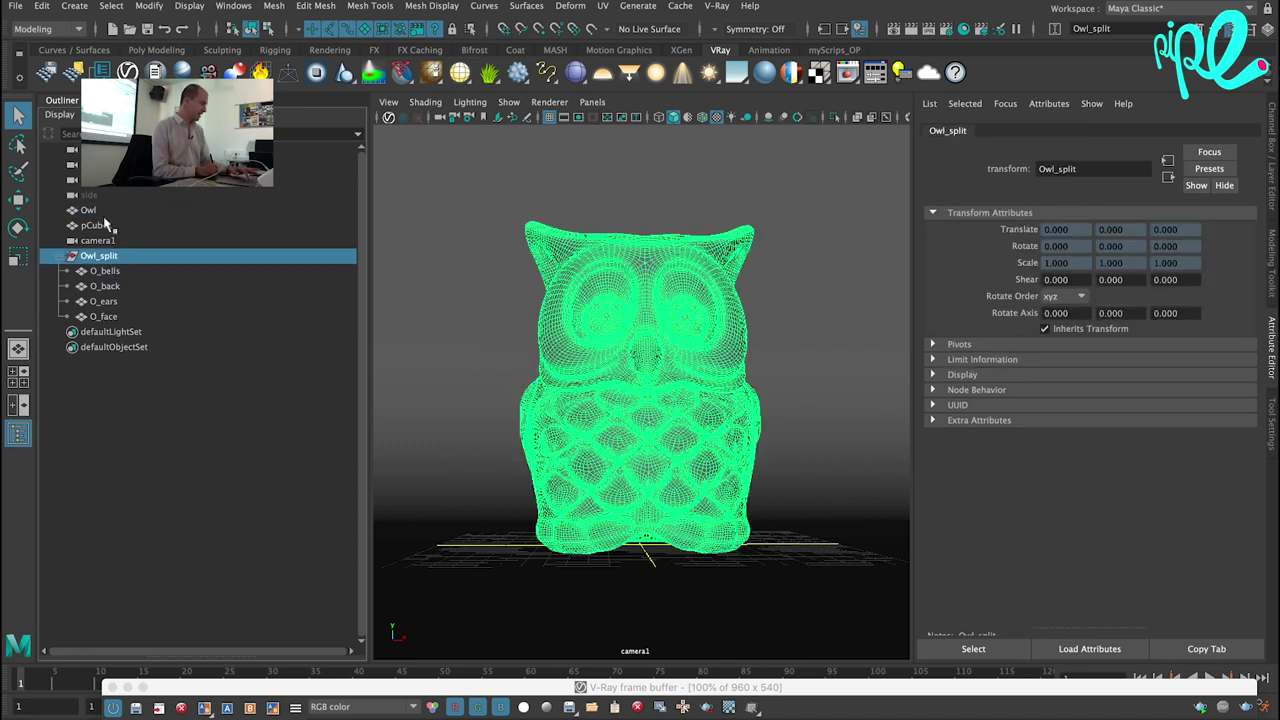
{"action": "left_click", "coordinate": [102, 212]}
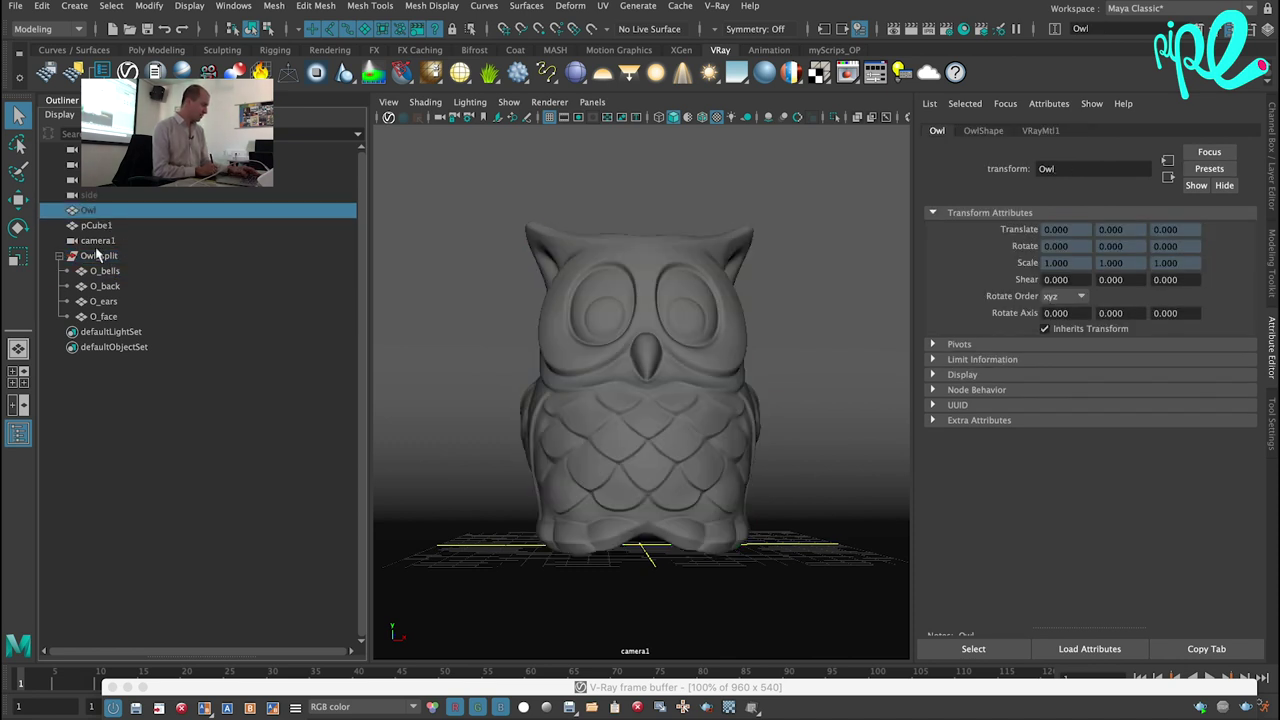
{"action": "left_click", "coordinate": [108, 271]}
{"action": "left_click", "coordinate": [108, 316]}
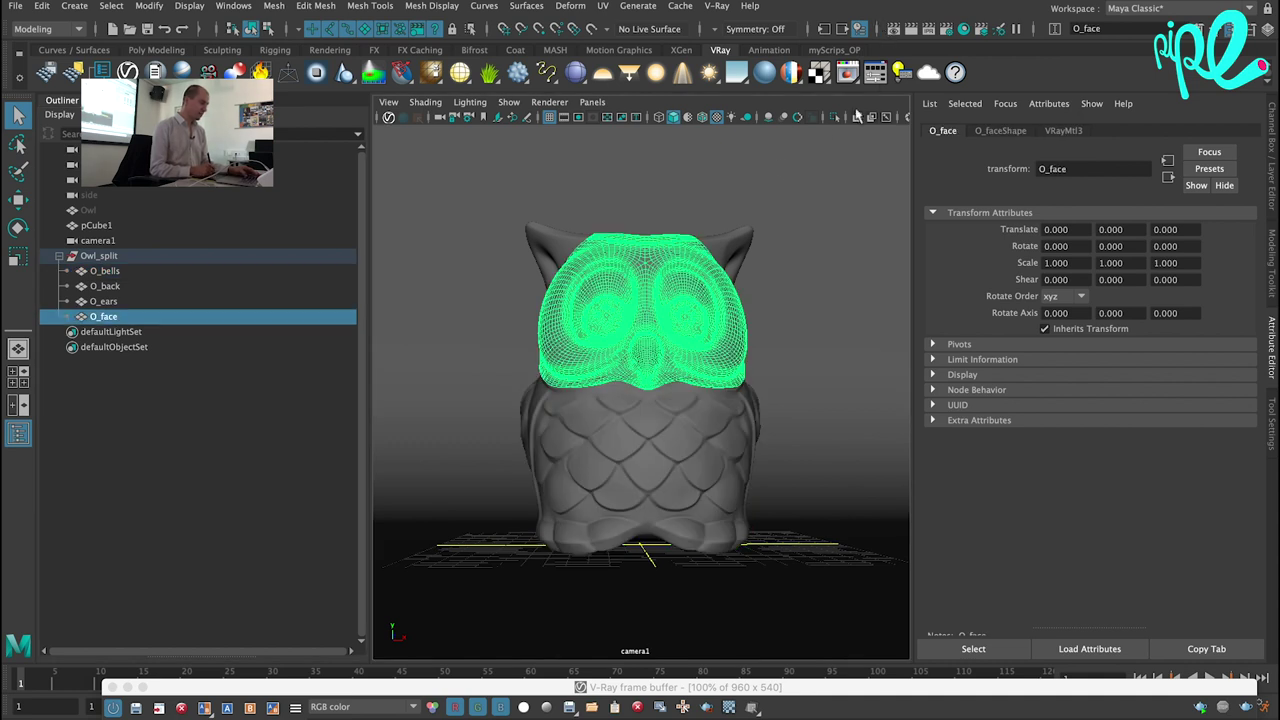
{"action": "left_click_drag", "start_coordinate": [624, 377], "coordinate": [686, 389], "text": "alt"}
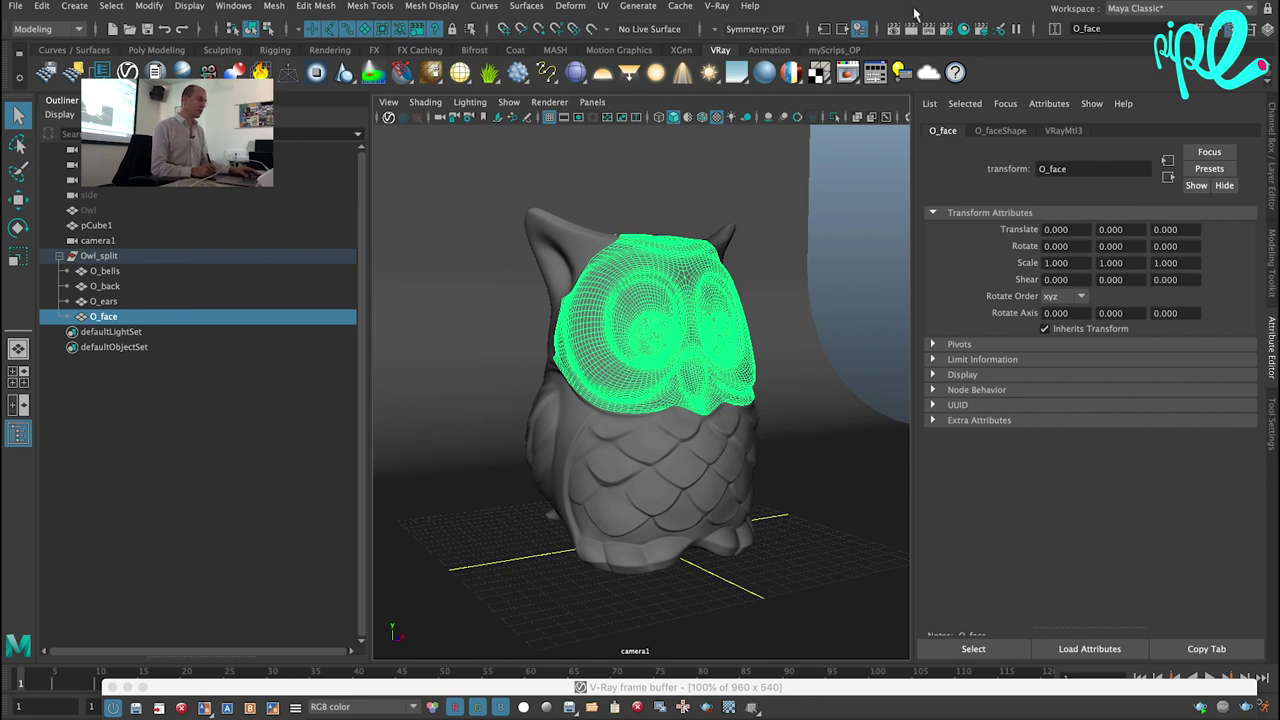
{"action": "left_click", "coordinate": [603, 6]}
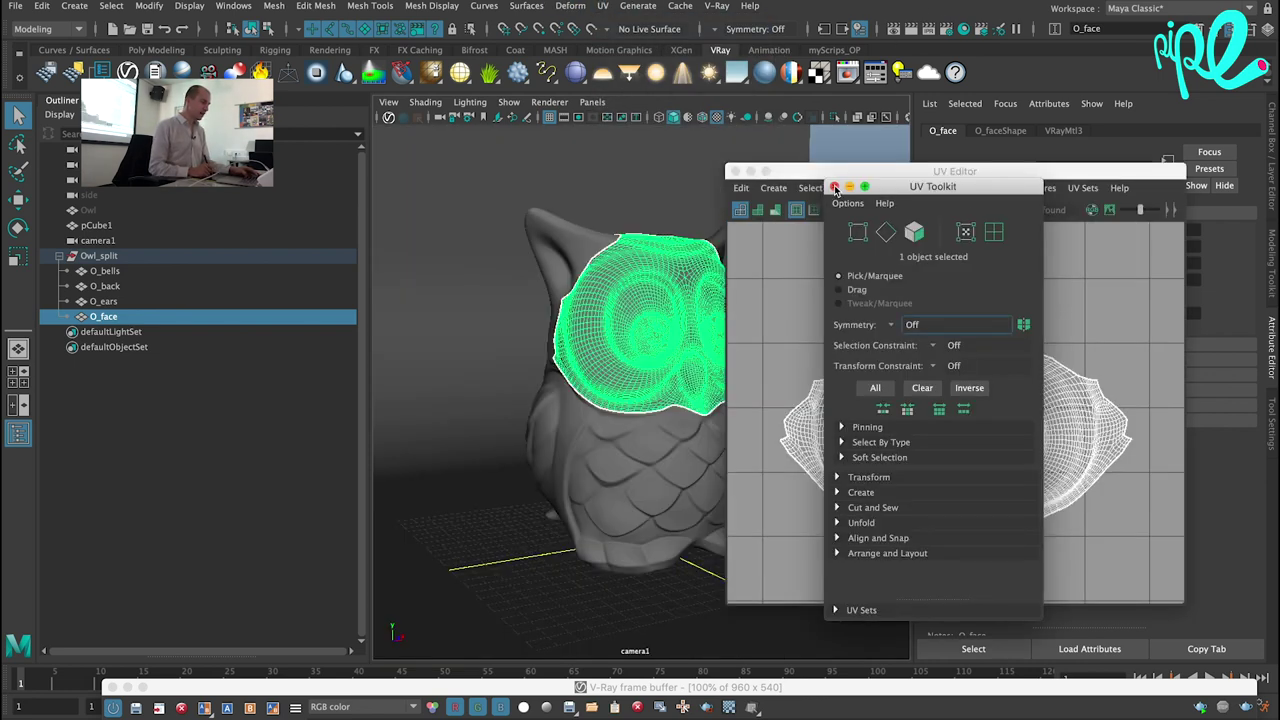
Select all four O_ parts, check their shared 0–1 UV layout, then close the UV Editor.
{"action": "left_click", "coordinate": [835, 187]}
{"action": "left_click", "coordinate": [110, 271], "text": "shift"}
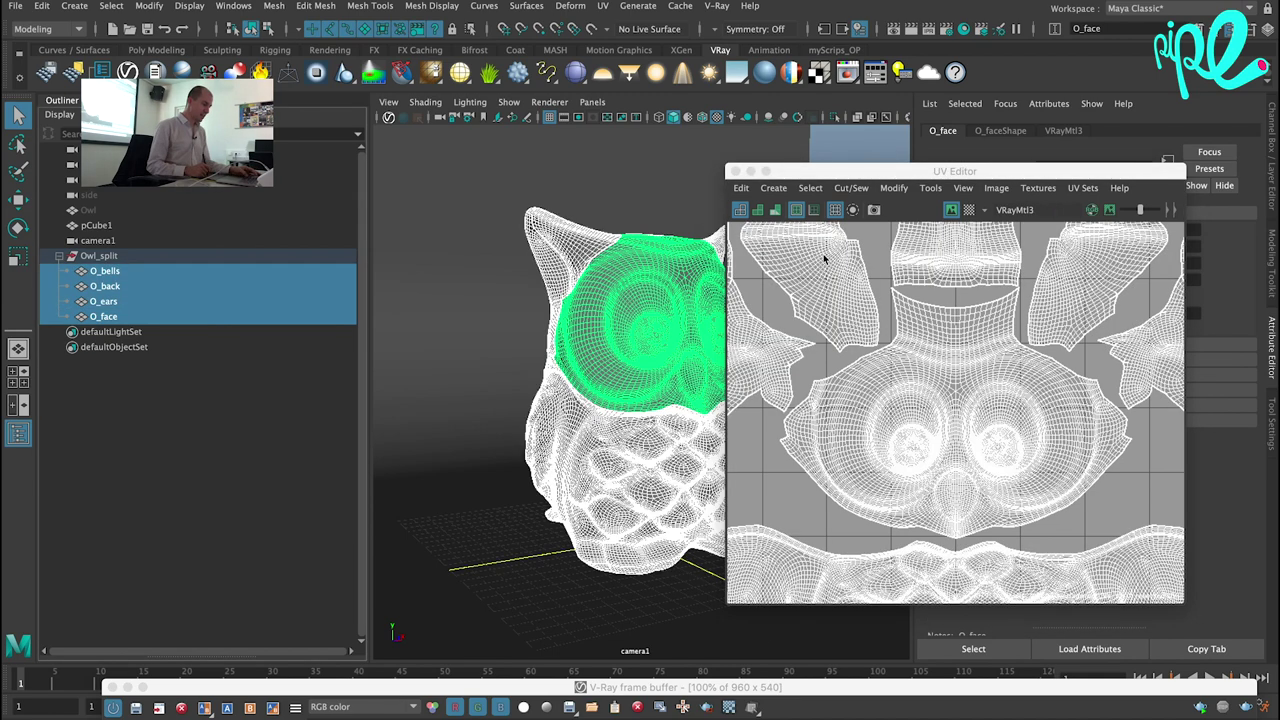
{"action": "scroll", "coordinate": [739, 365], "scroll_direction": "down", "scroll_amount": 5}
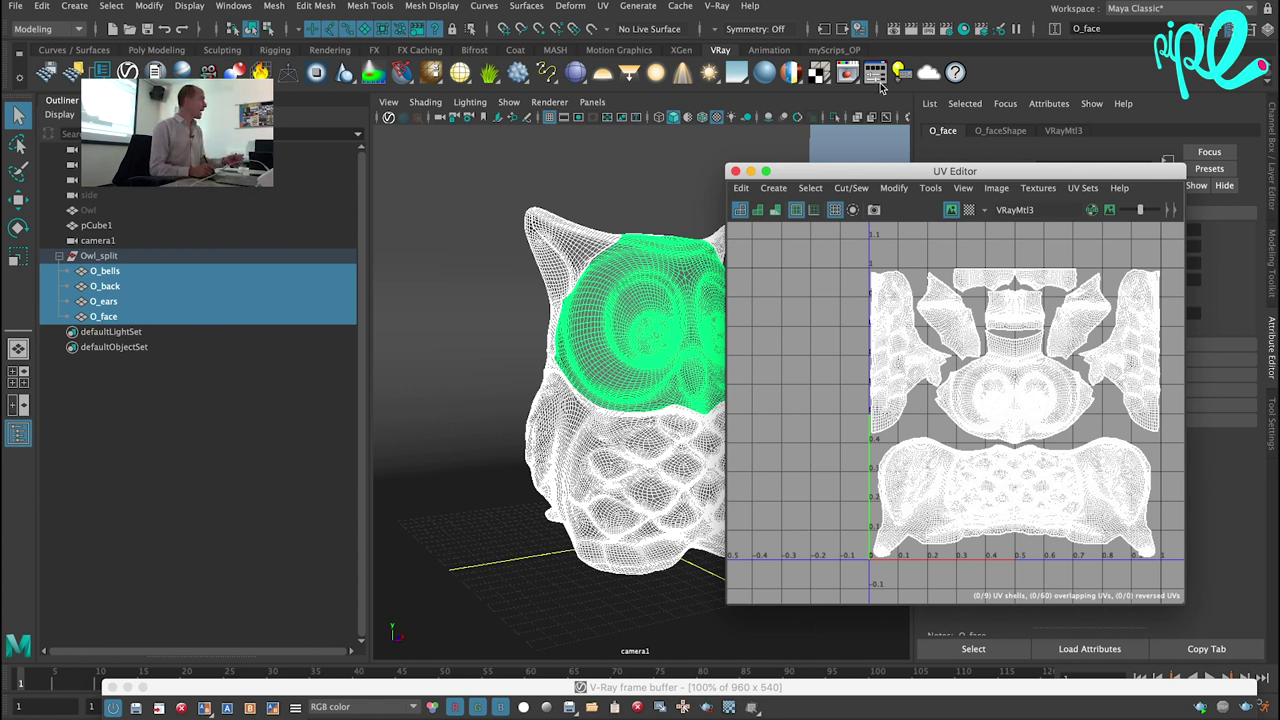
{"action": "mouse_move", "coordinate": [834, 178]}
{"action": "left_mouse_down"}
{"action": "mouse_move", "coordinate": [780, 217]}
{"action": "mouse_move", "coordinate": [820, 201]}
{"action": "left_mouse_up"}
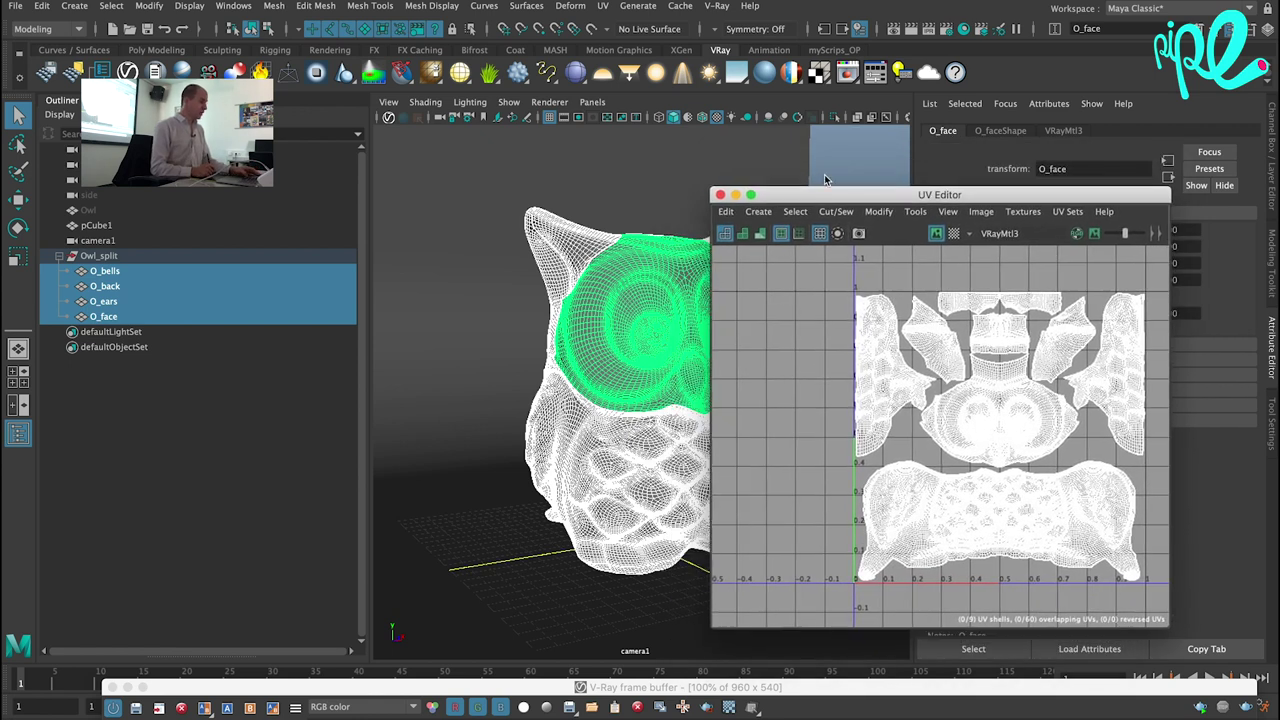
{"action": "left_click", "coordinate": [720, 194]}
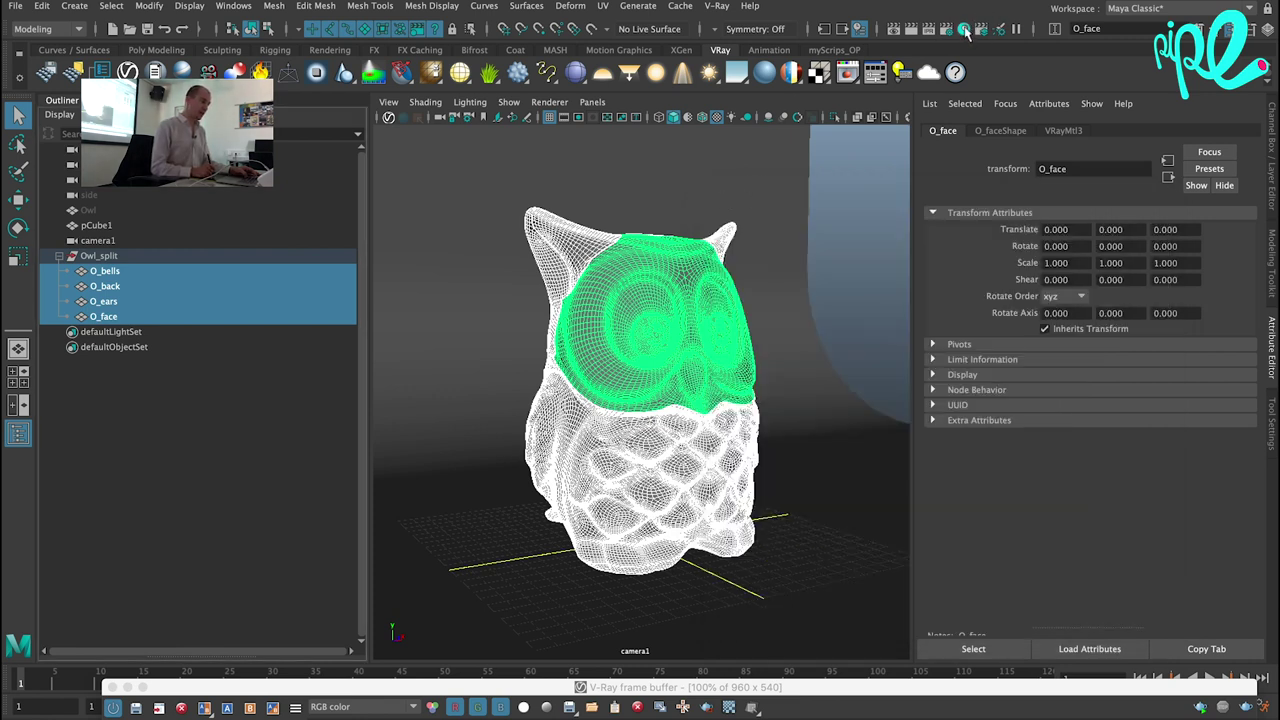
{"action": "left_click", "coordinate": [974, 32]}
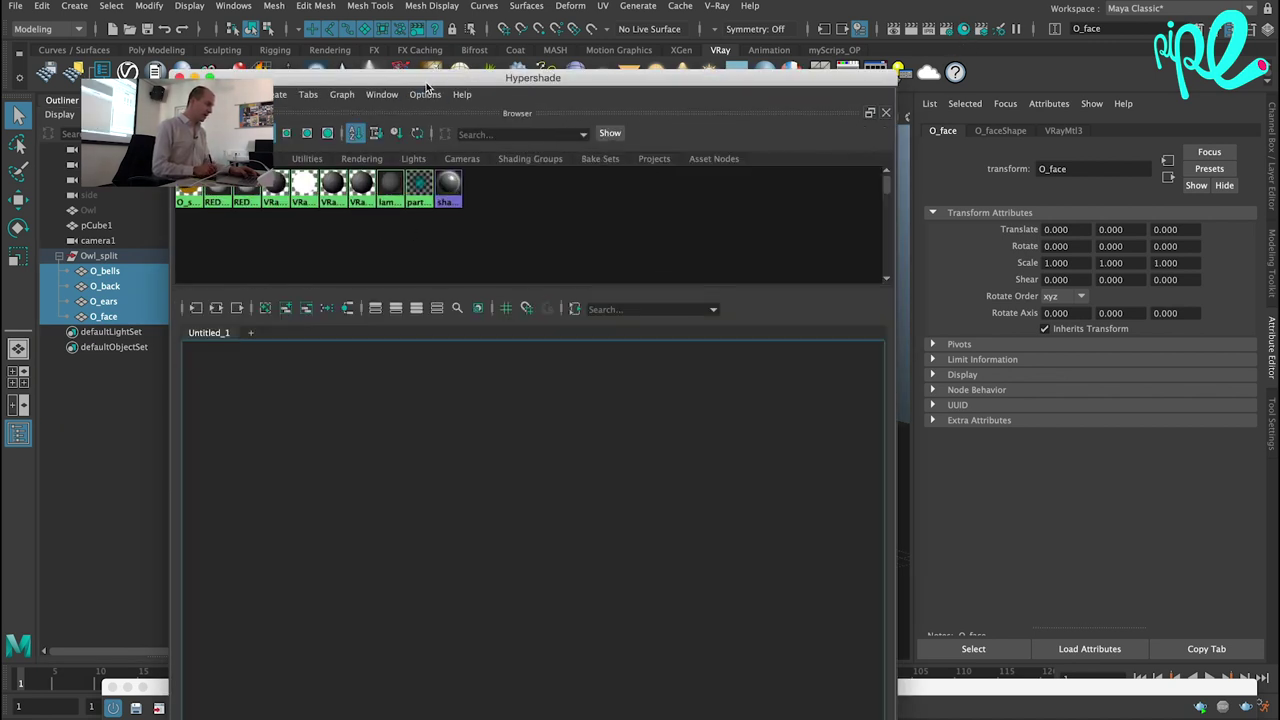
In Hypershade, create a VRayMtl and rename it to owl.
{"action": "left_click_drag", "start_coordinate": [432, 95], "coordinate": [883, 45]}
{"action": "left_click", "coordinate": [112, 256]}
{"action": "mouse_move", "coordinate": [803, 50]}
{"action": "left_mouse_down"}
{"action": "mouse_move", "coordinate": [787, 113]}
{"action": "mouse_move", "coordinate": [667, 152]}
{"action": "left_mouse_up"}
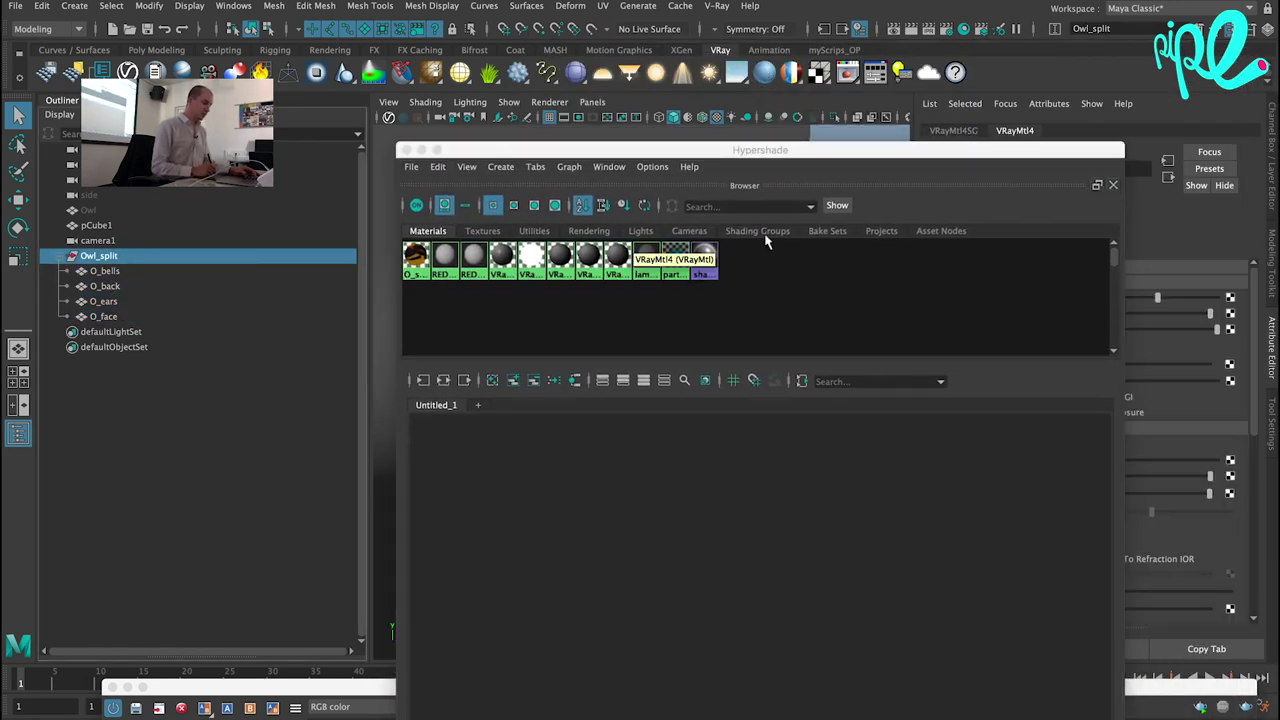
{"action": "left_click", "coordinate": [767, 77]}
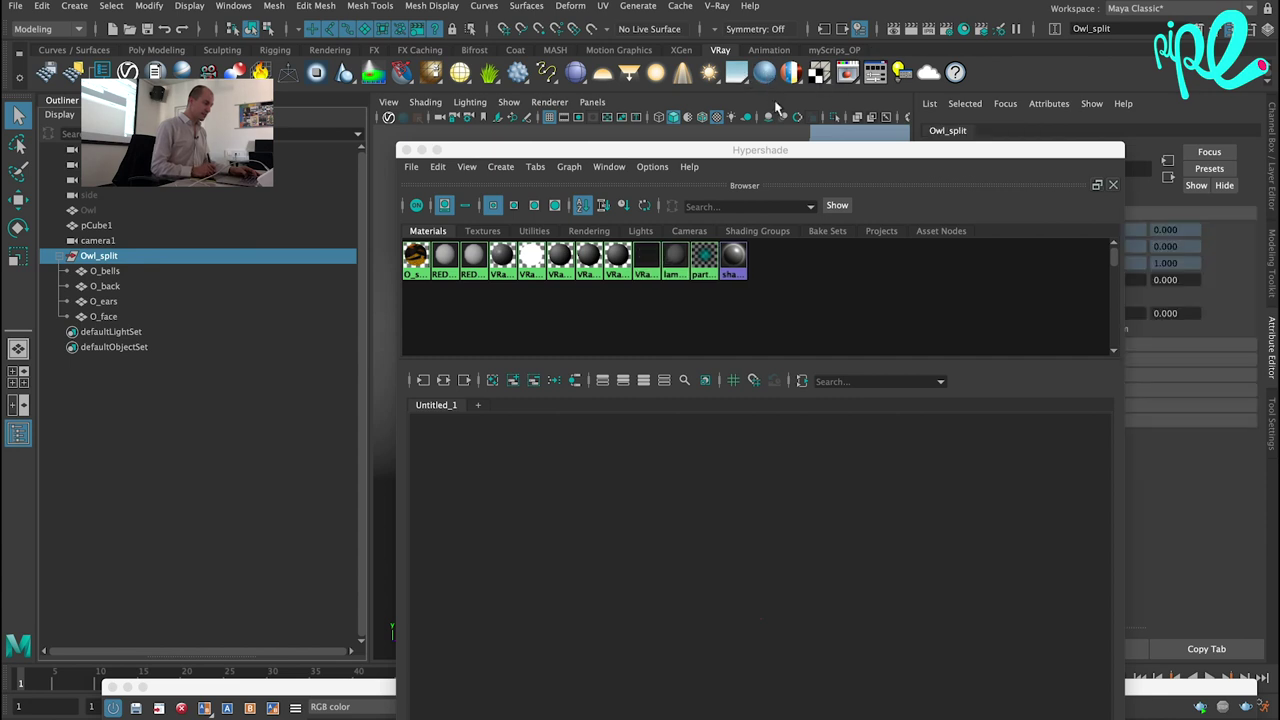
{"action": "mouse_move", "coordinate": [703, 153]}
{"action": "left_mouse_down"}
{"action": "mouse_move", "coordinate": [589, 341]}
{"action": "mouse_move", "coordinate": [589, 367]}
{"action": "left_mouse_up"}
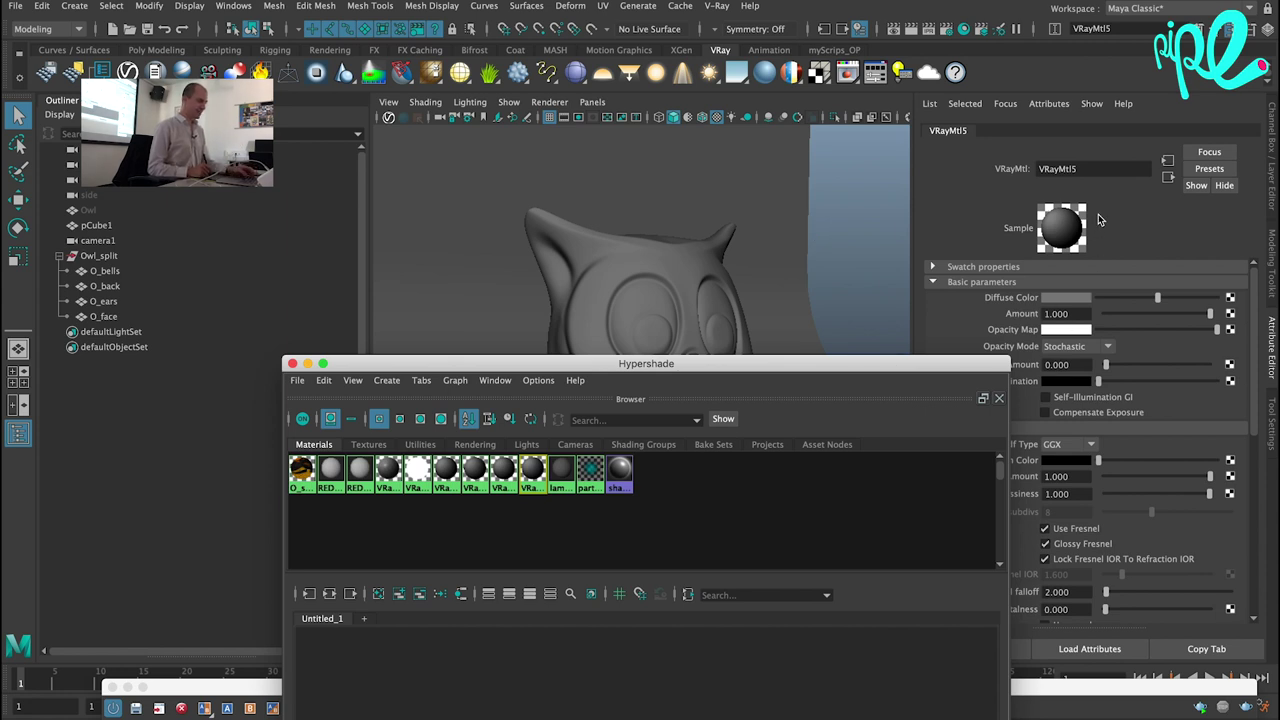
{"action": "left_click", "coordinate": [1091, 168]}
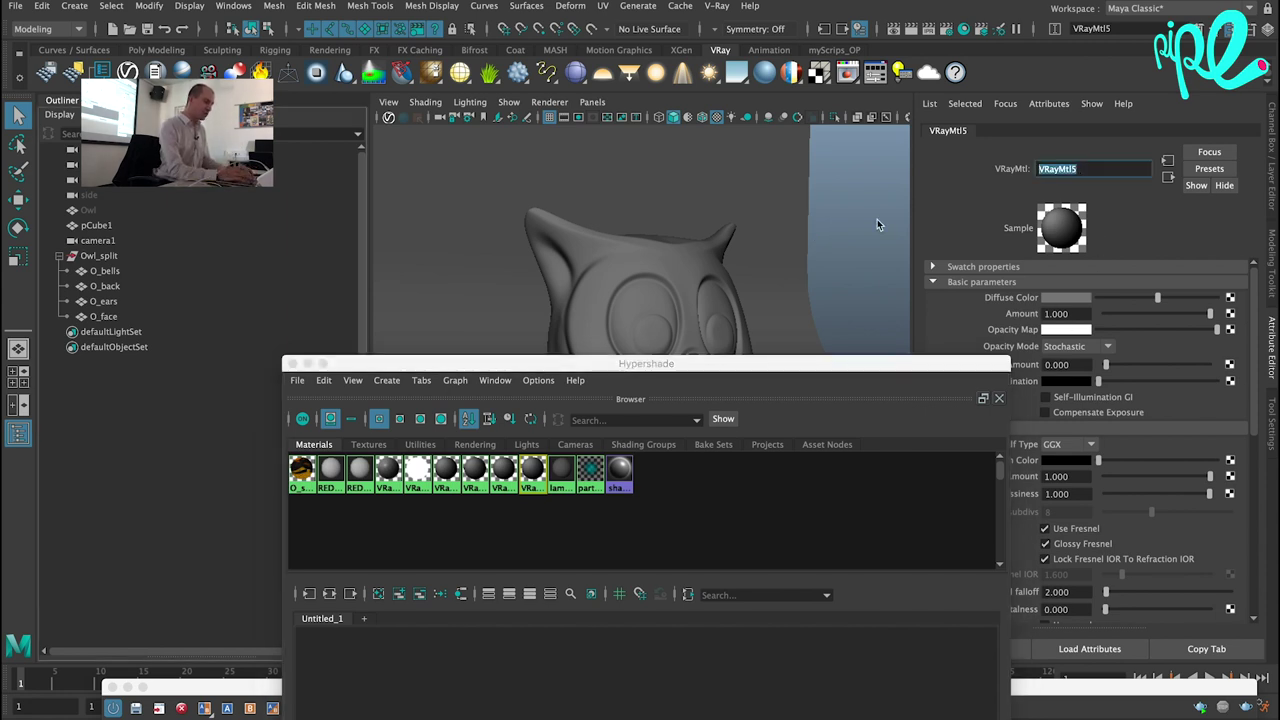
{"action": "type", "text": "owl"}
{"action": "key", "text": "Return"}
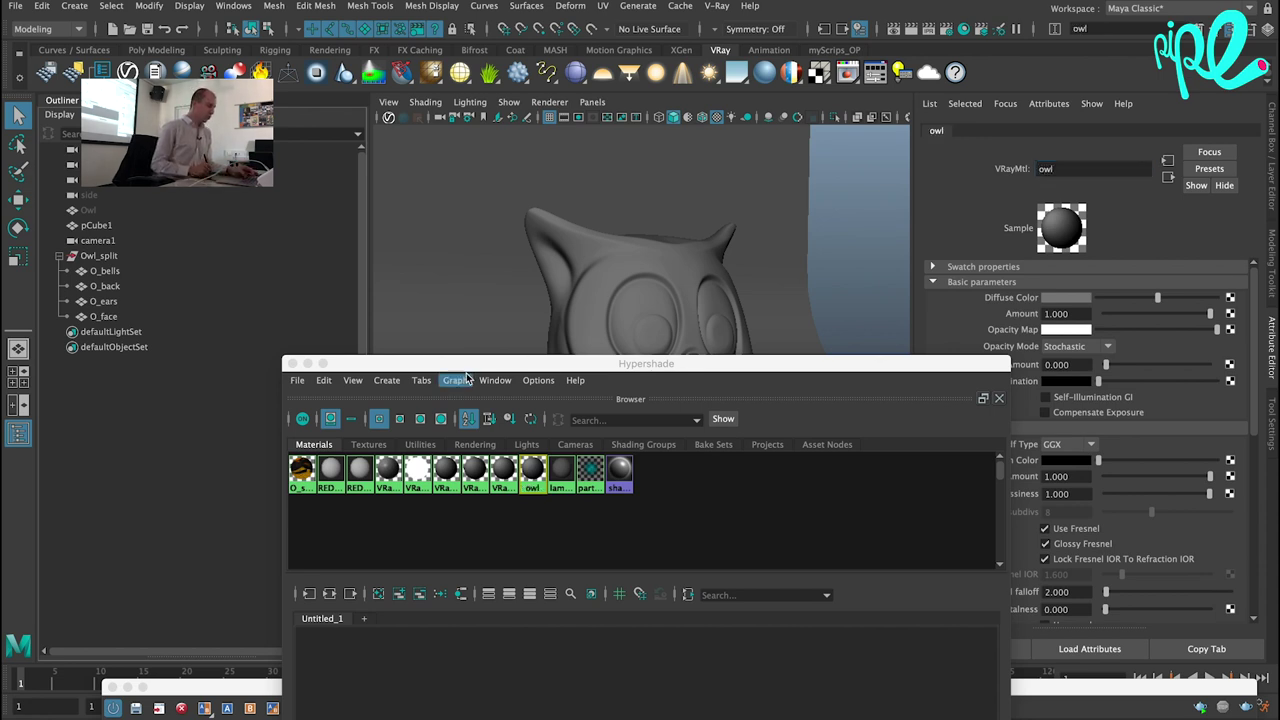
Select O_bells under Owl_split, graph its material network, then reselect Owl_split.
{"action": "left_click", "coordinate": [100, 256]}
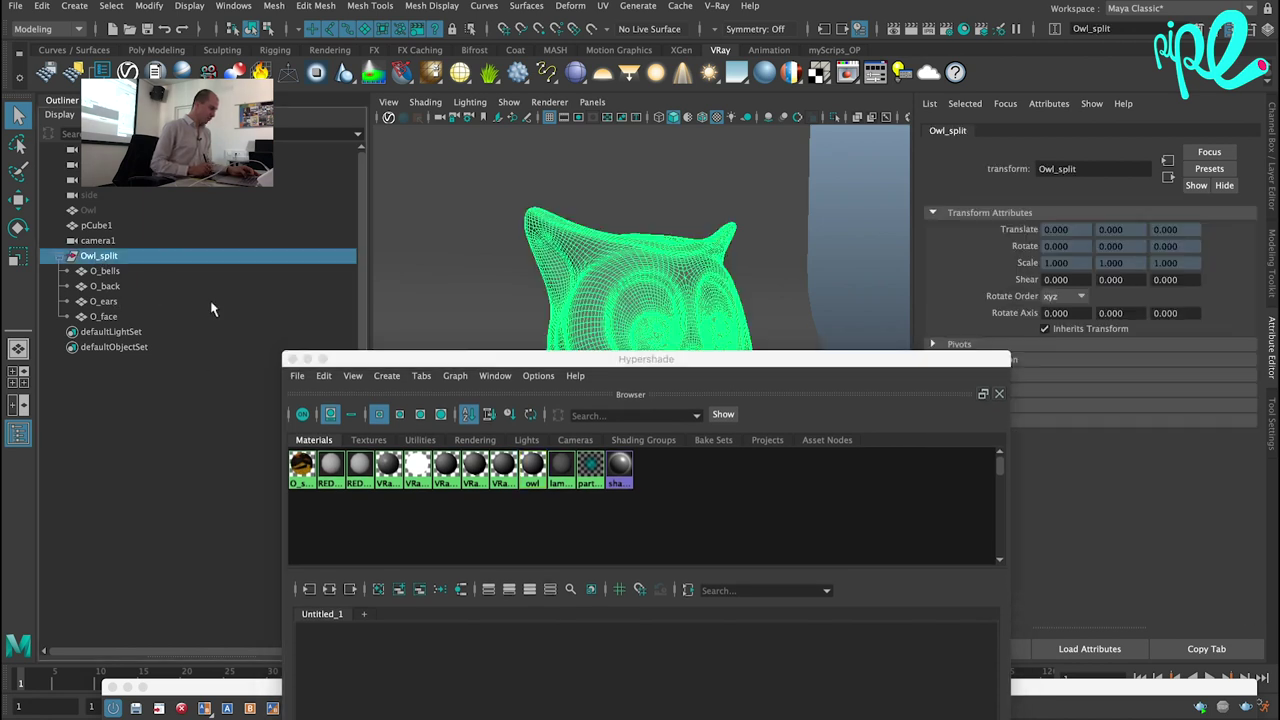
{"action": "left_click_drag", "start_coordinate": [522, 358], "coordinate": [725, 109]}
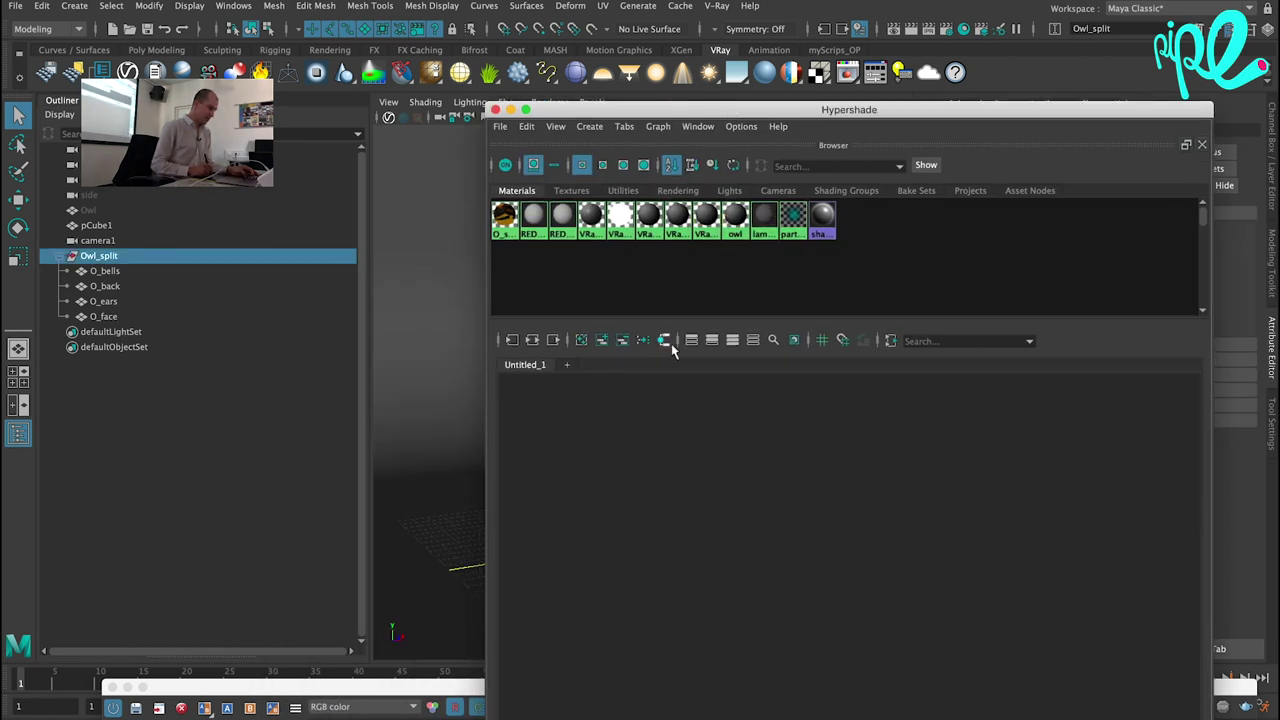
{"action": "key", "text": "Down"}
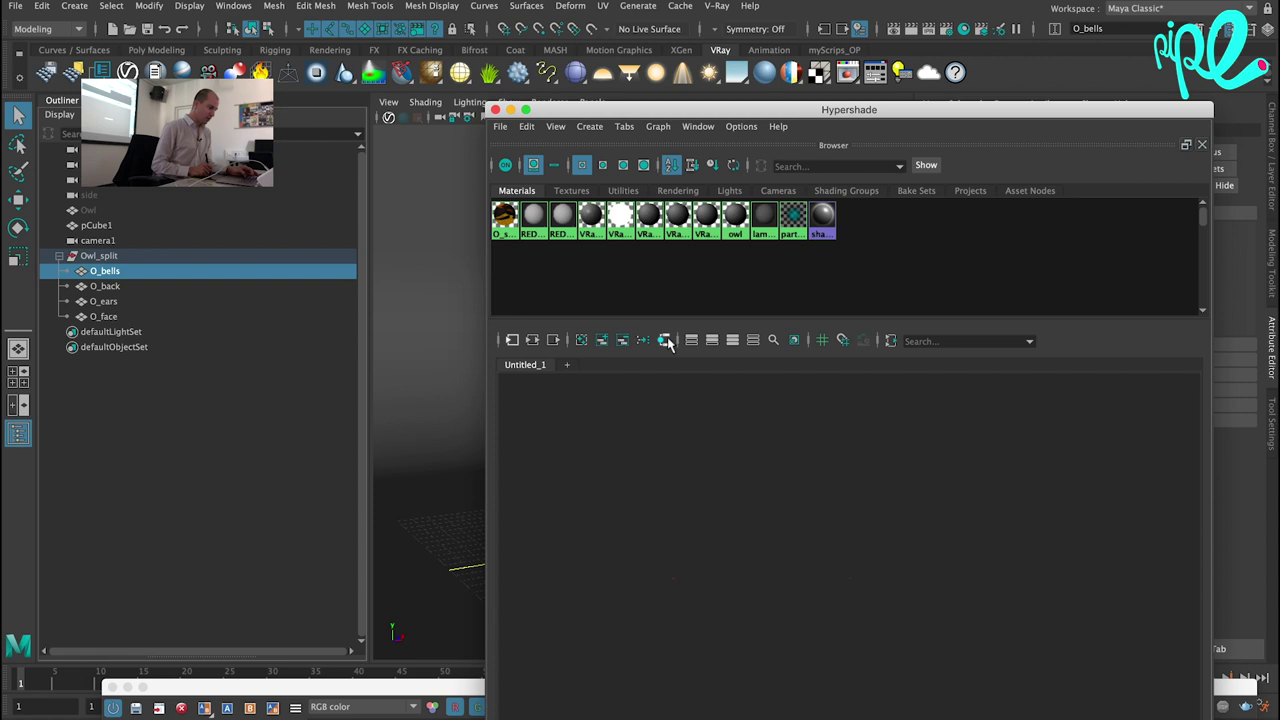
{"action": "left_click", "coordinate": [665, 341]}
{"action": "left_click", "coordinate": [690, 542]}
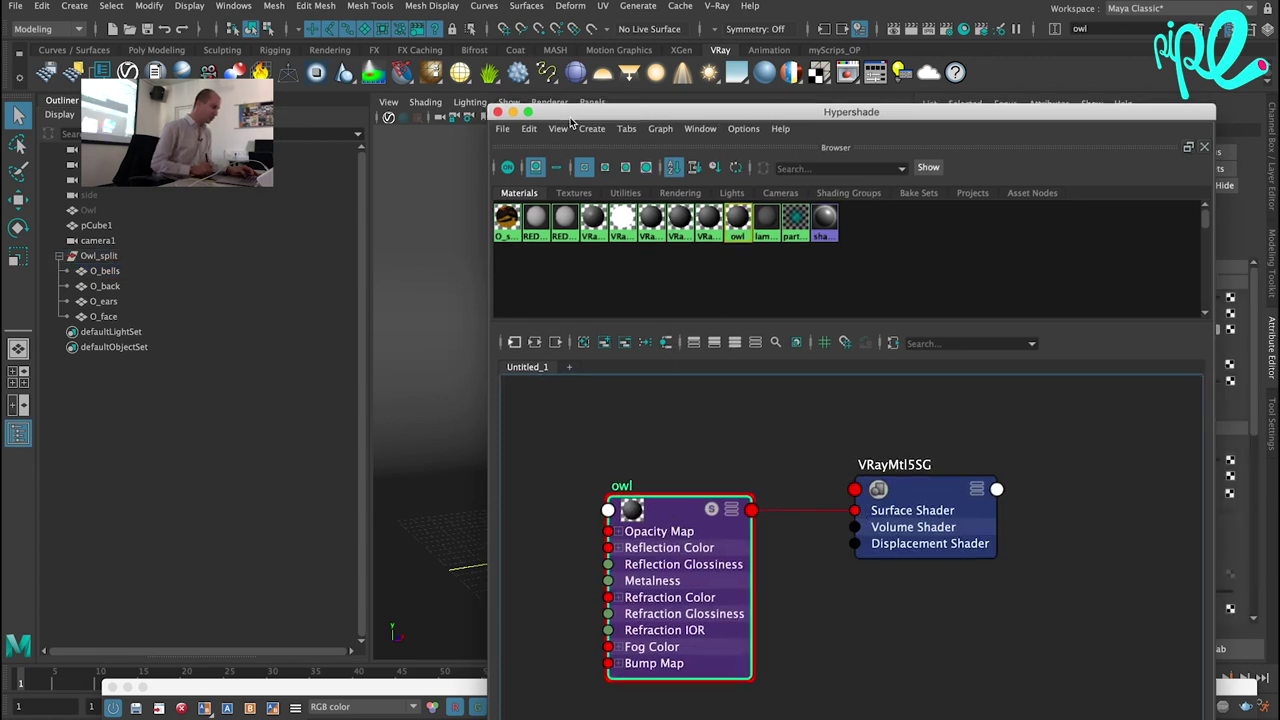
{"action": "left_click_drag", "start_coordinate": [571, 112], "coordinate": [408, 540]}
{"action": "left_click", "coordinate": [106, 256]}
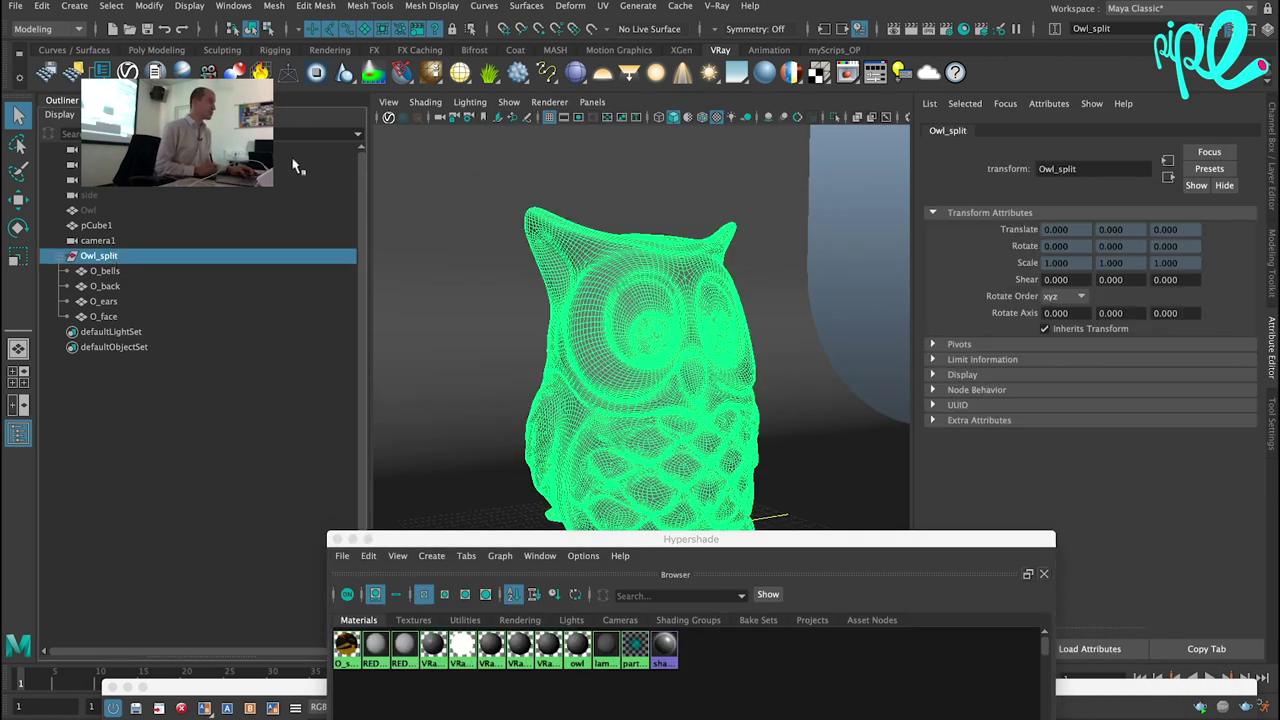
{"action": "left_click", "coordinate": [15, 8]}
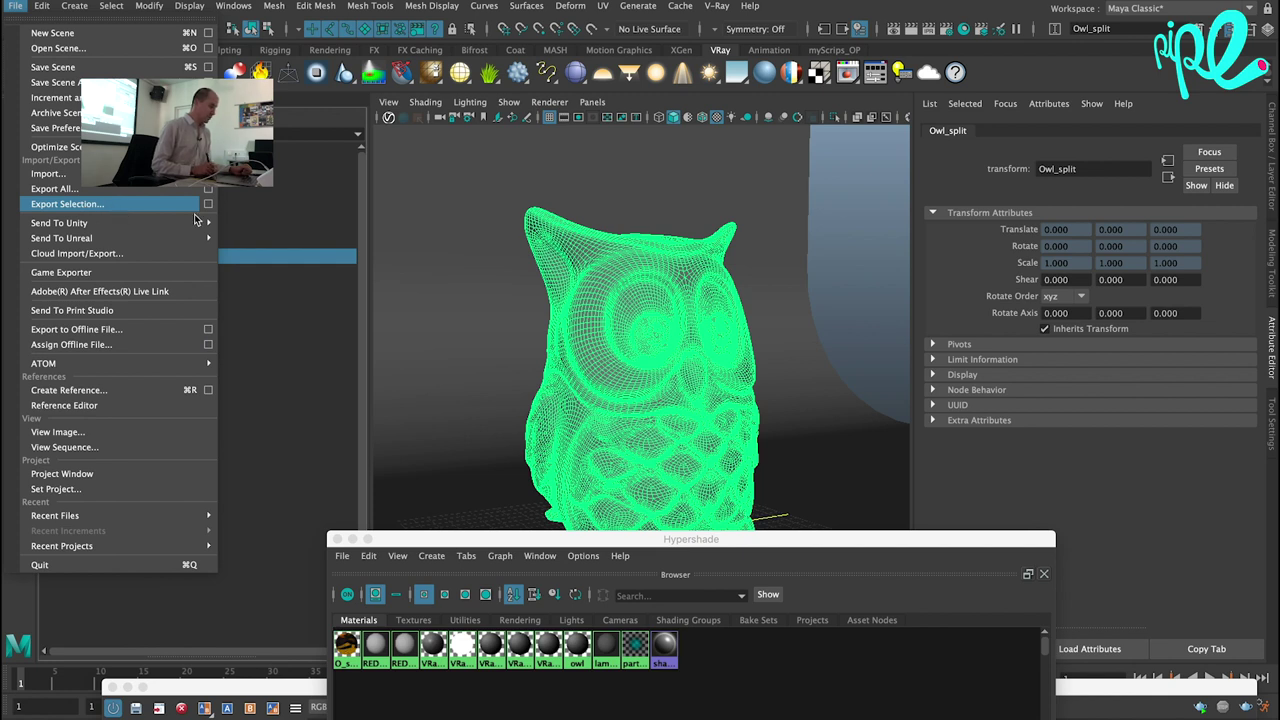
Export the selected Owl_split over owl_split.fbx, then switch to Substance Painter.
{"action": "left_click", "coordinate": [108, 206]}
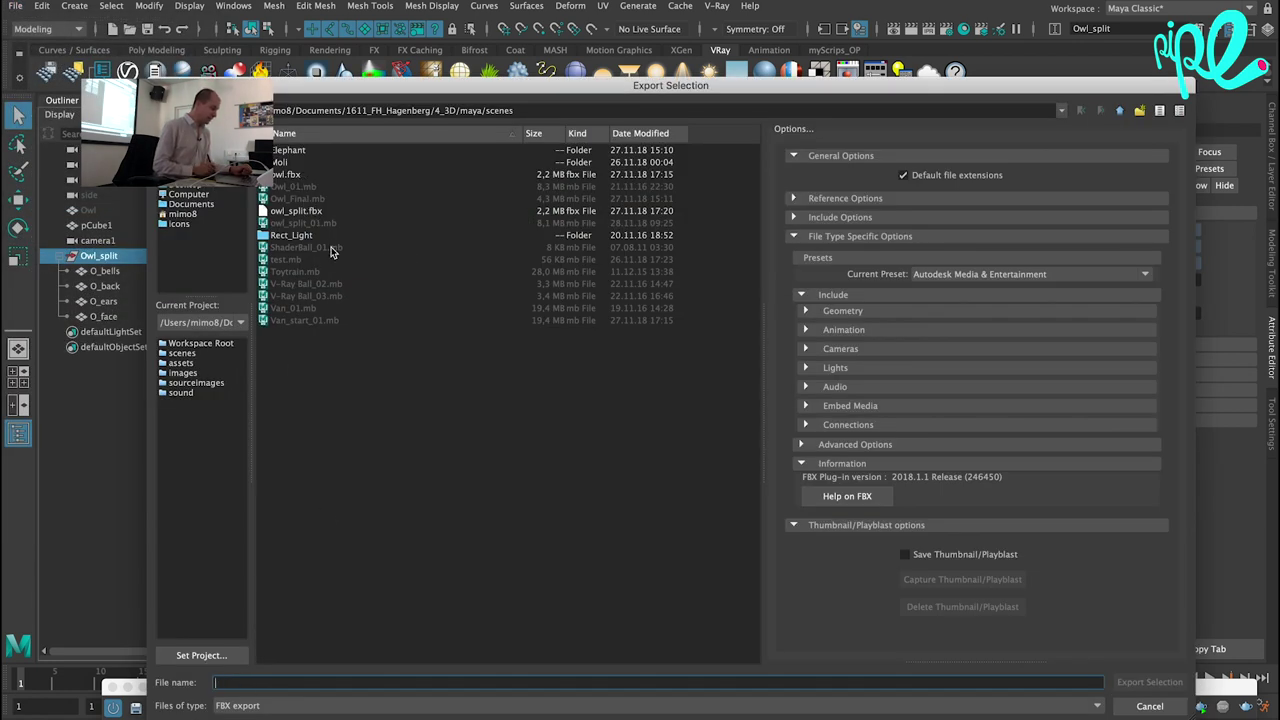
{"action": "left_click", "coordinate": [308, 213]}
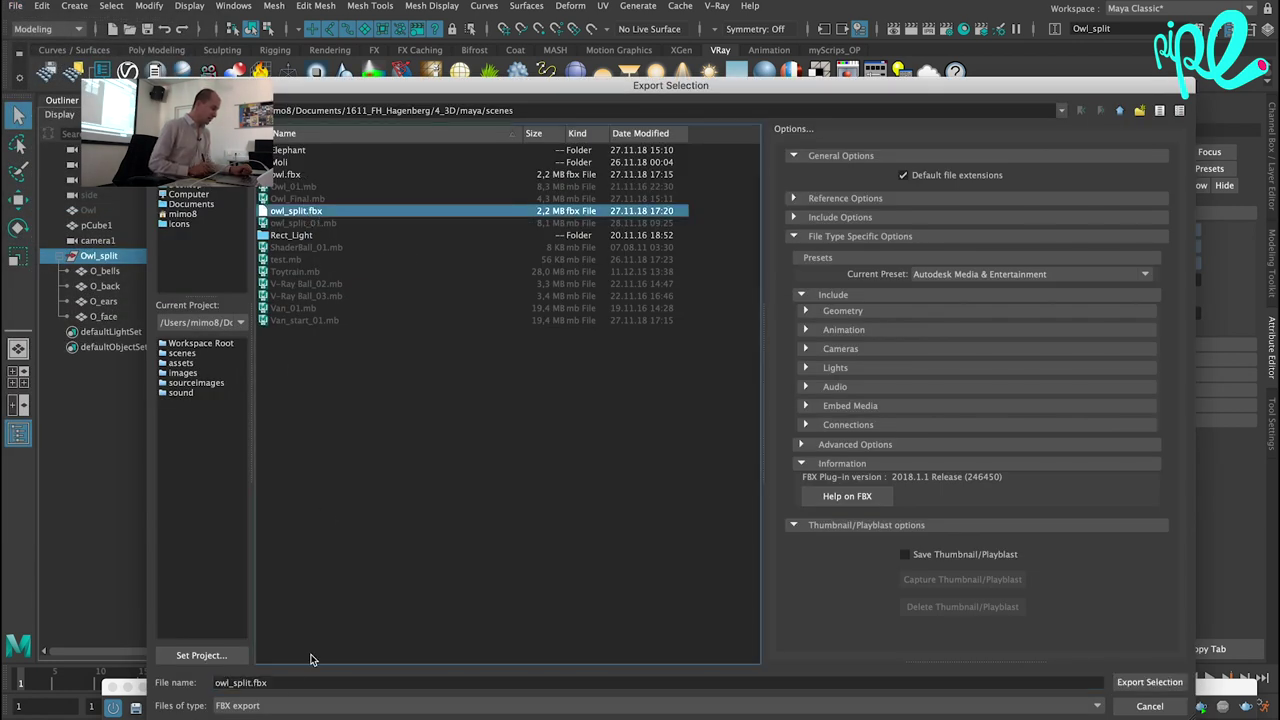
{"action": "left_click", "coordinate": [1150, 682]}
{"action": "left_click", "coordinate": [648, 407]}
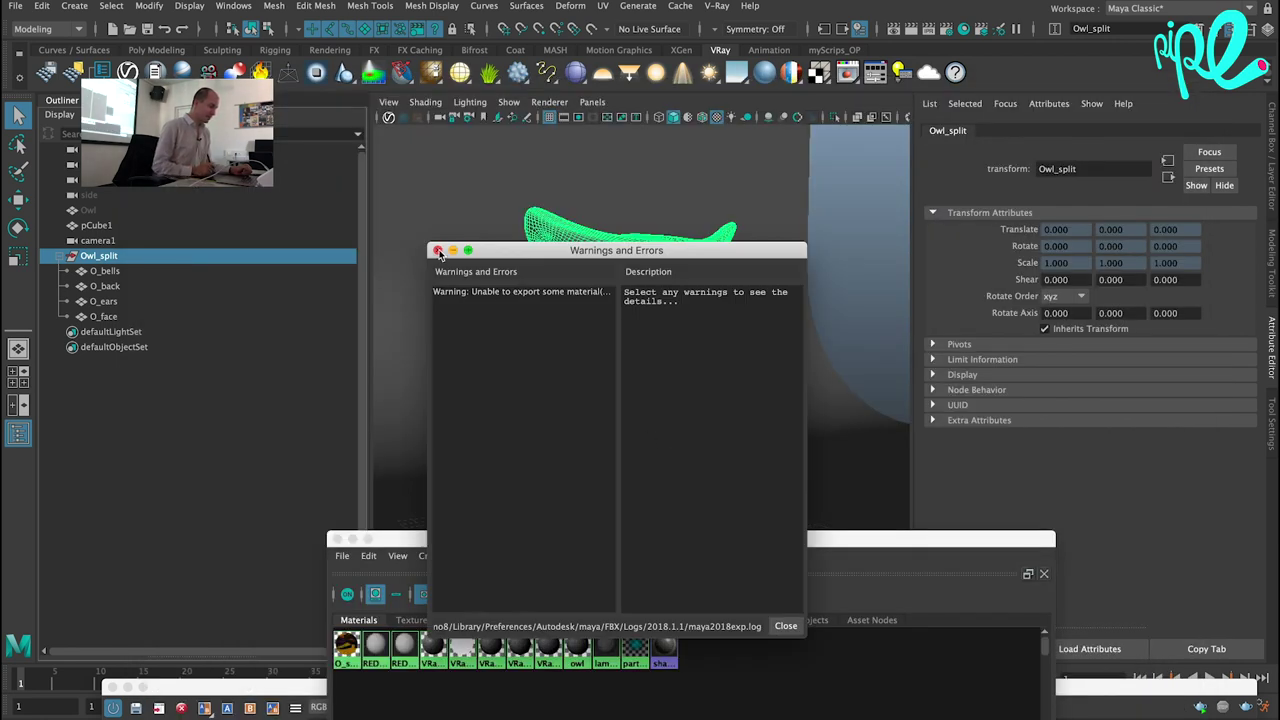
{"action": "left_click", "coordinate": [438, 251]}
{"action": "left_click", "coordinate": [851, 220]}
{"action": "key", "text": "super+Tab"}
{"action": "key", "text": "super+Tab"}
{"action": "key", "text": "super+Tab"}
{"action": "key", "text": "super+Tab"}
{"action": "key", "text": "super+Tab"}
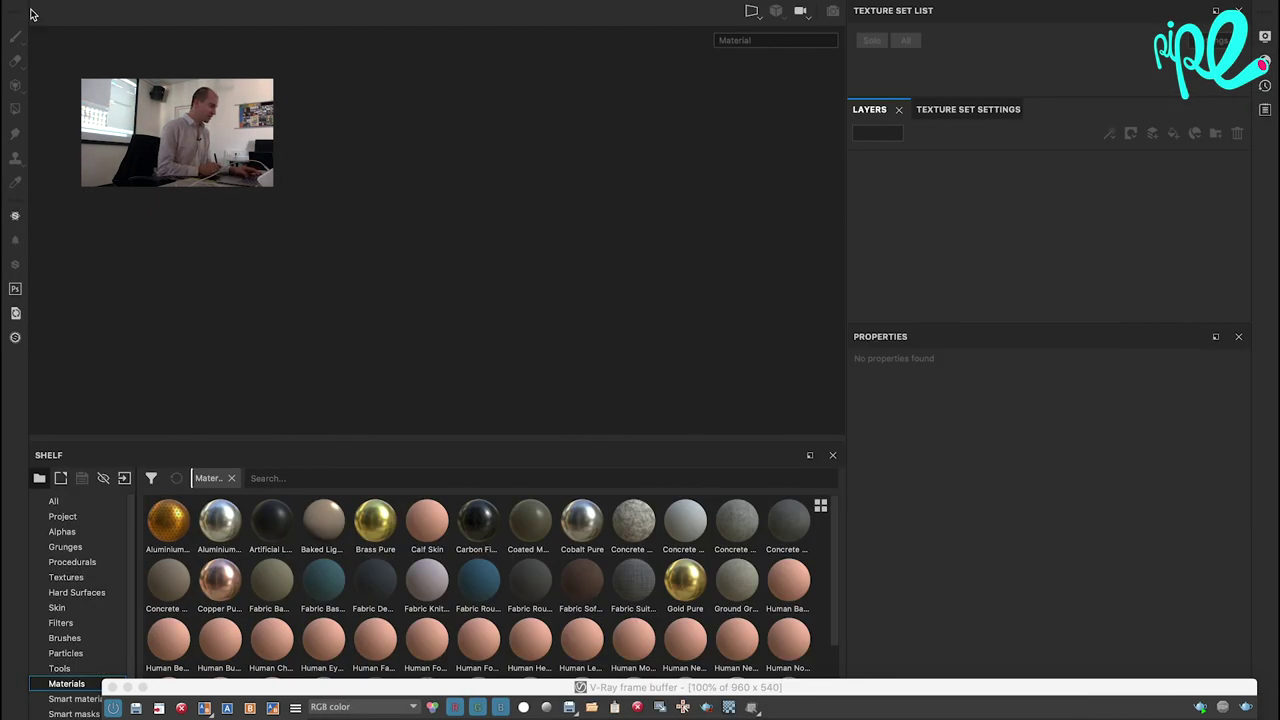
Start a new project using the scenes/owl_split.fbx mesh at 2048 resolution with OpenGL normals.
{"action": "left_click", "coordinate": [186, 2]}
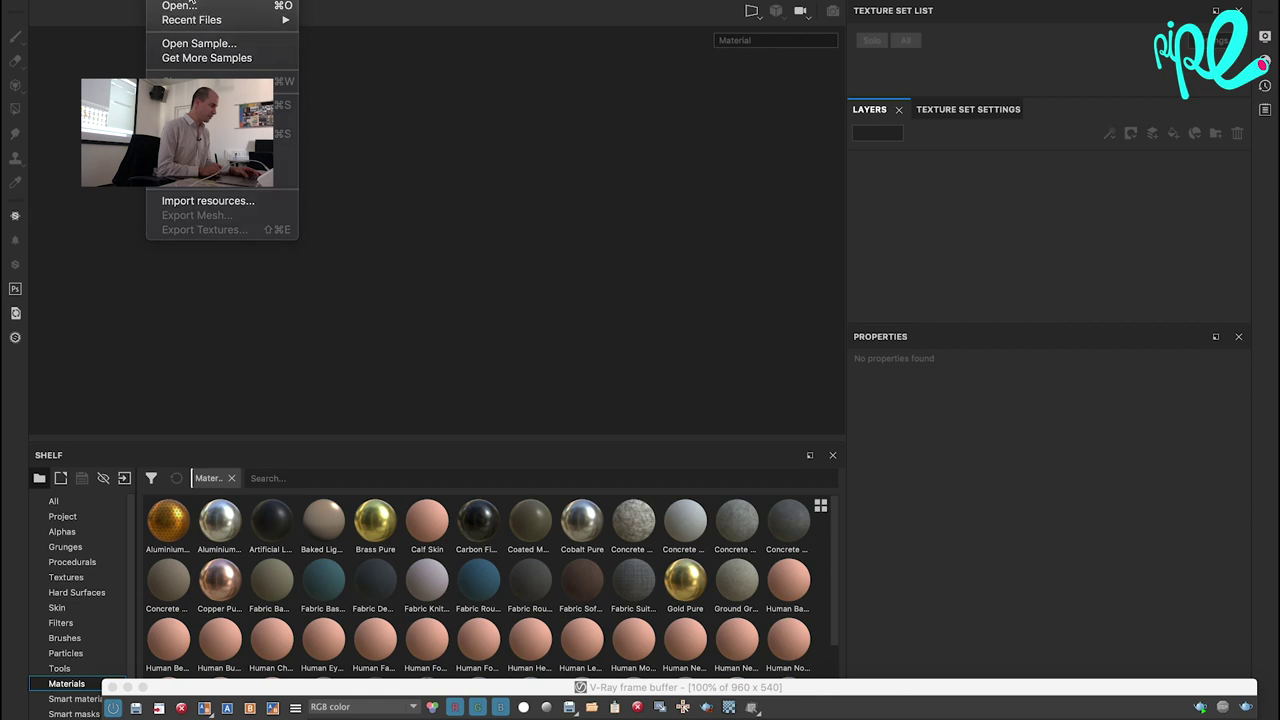
{"action": "key", "text": "super+n"}
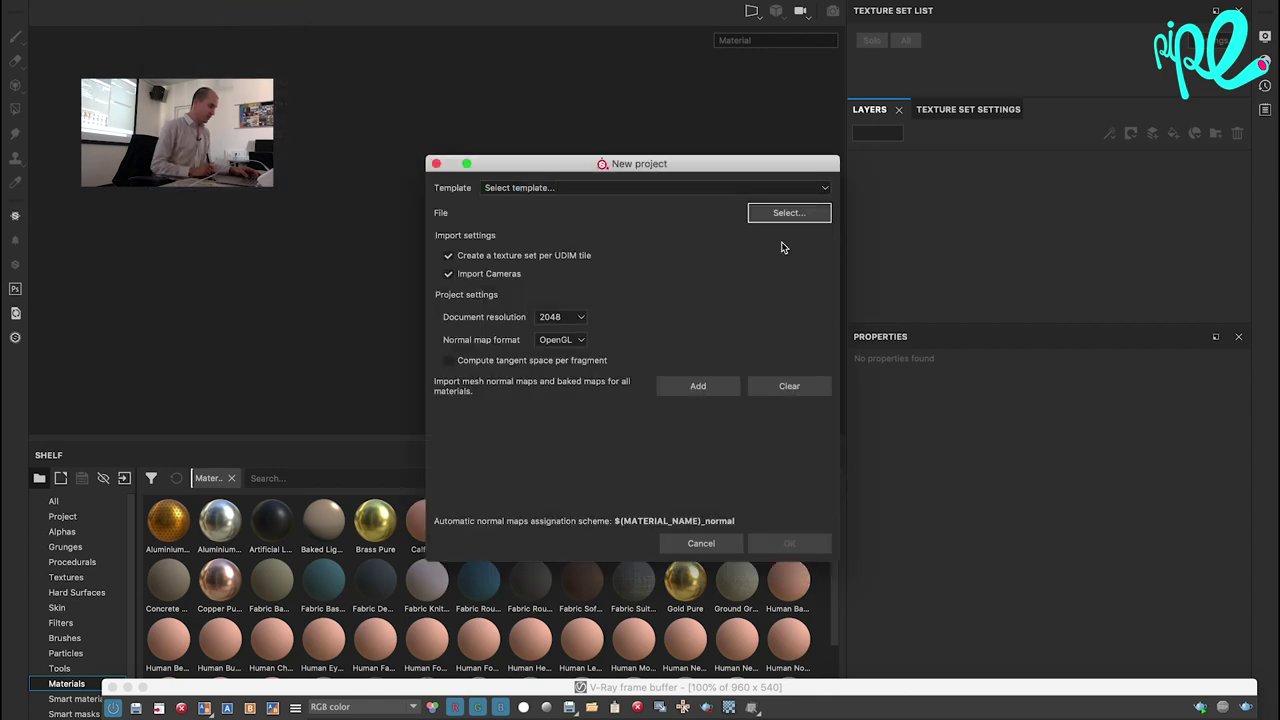
{"action": "left_click", "coordinate": [791, 224]}
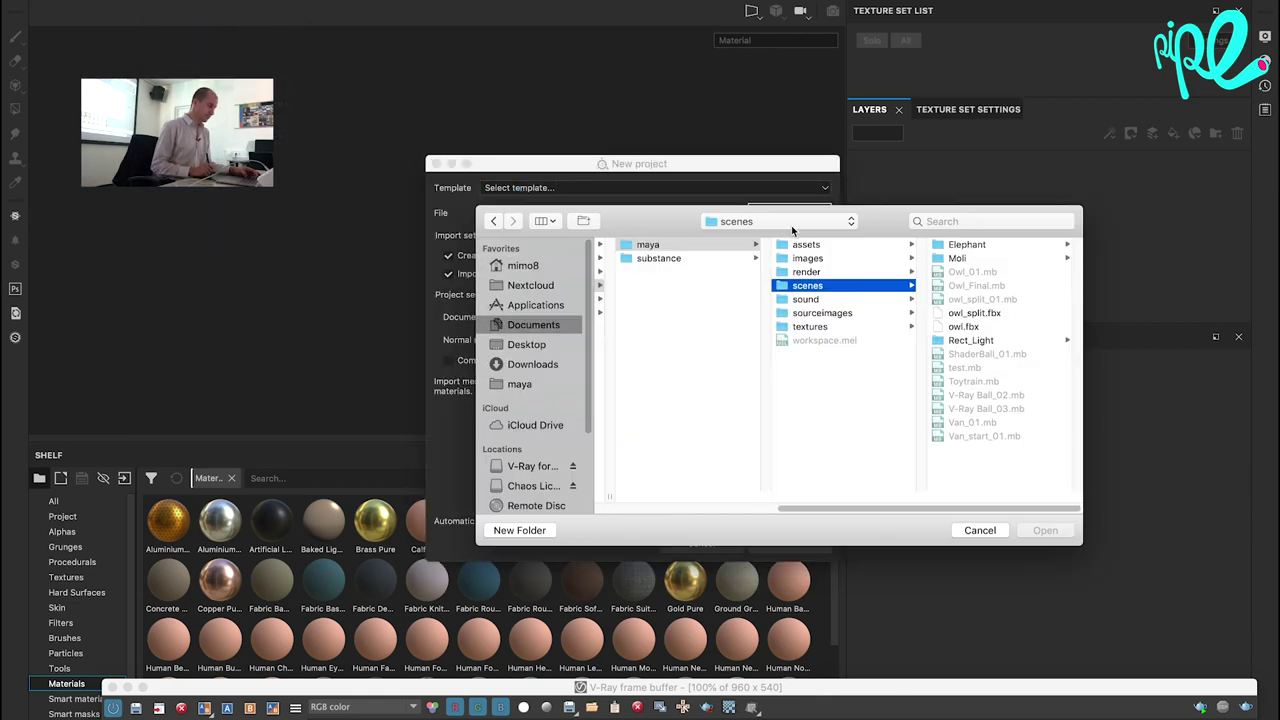
{"action": "left_click", "coordinate": [985, 313]}
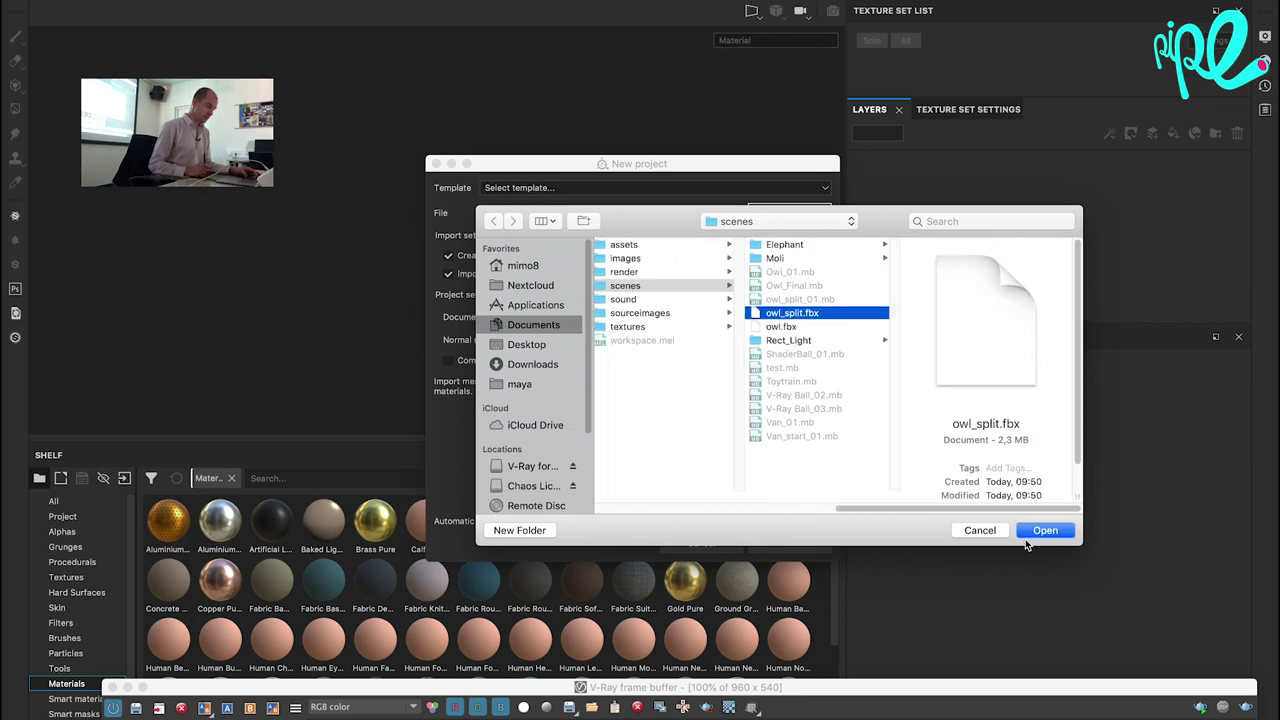
{"action": "left_click", "coordinate": [1046, 531]}
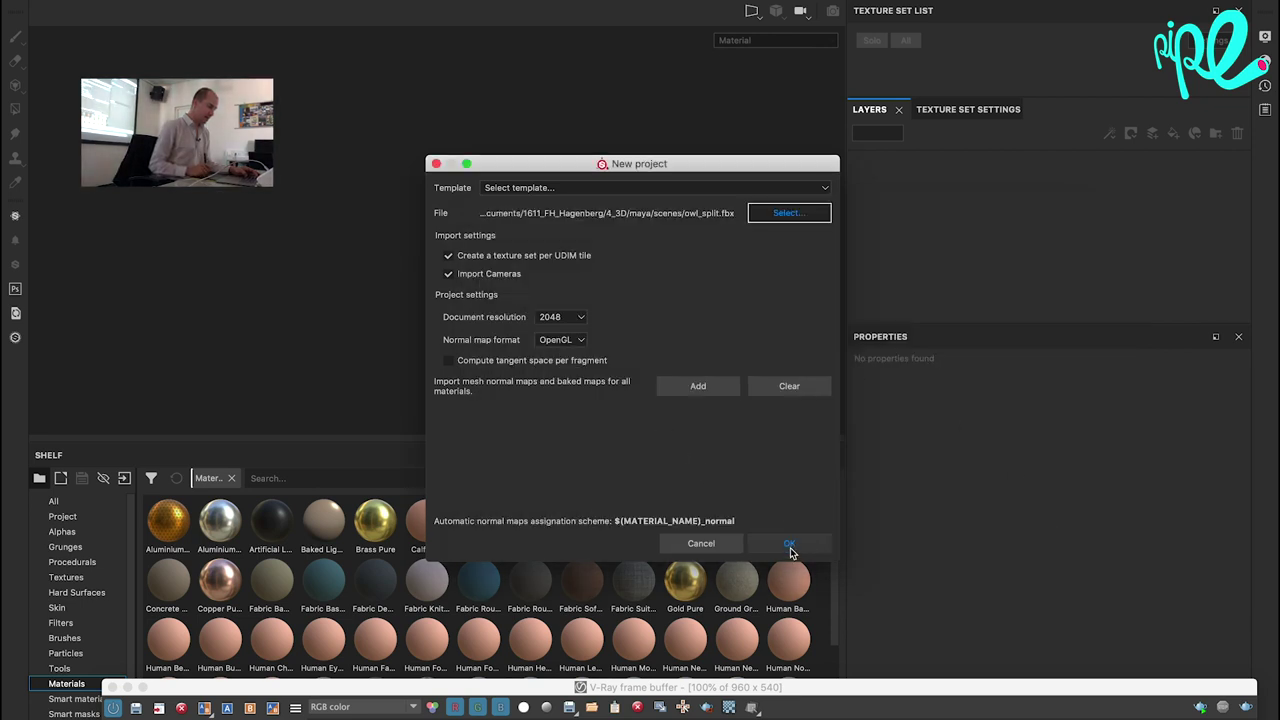
{"action": "left_click", "coordinate": [790, 546]}
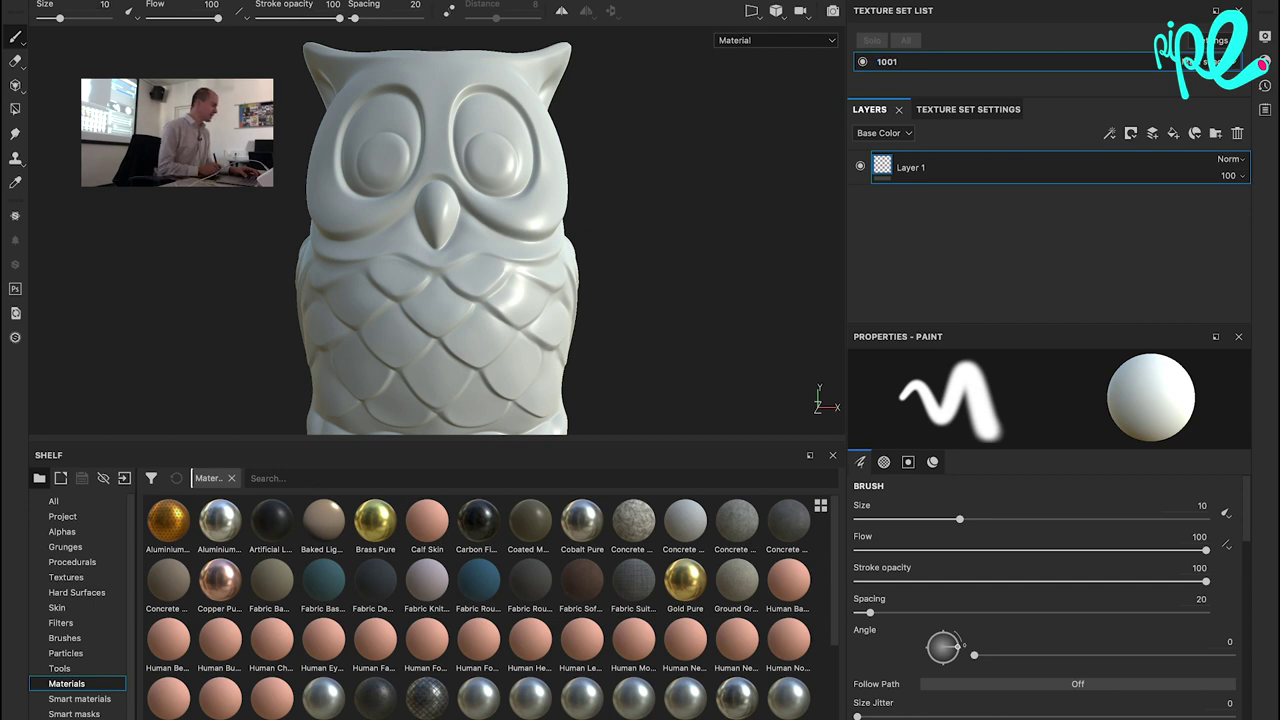
Start another new project with 'Create a texture set per UDIM tile' turned off.
{"action": "left_click", "coordinate": [208, 1]}
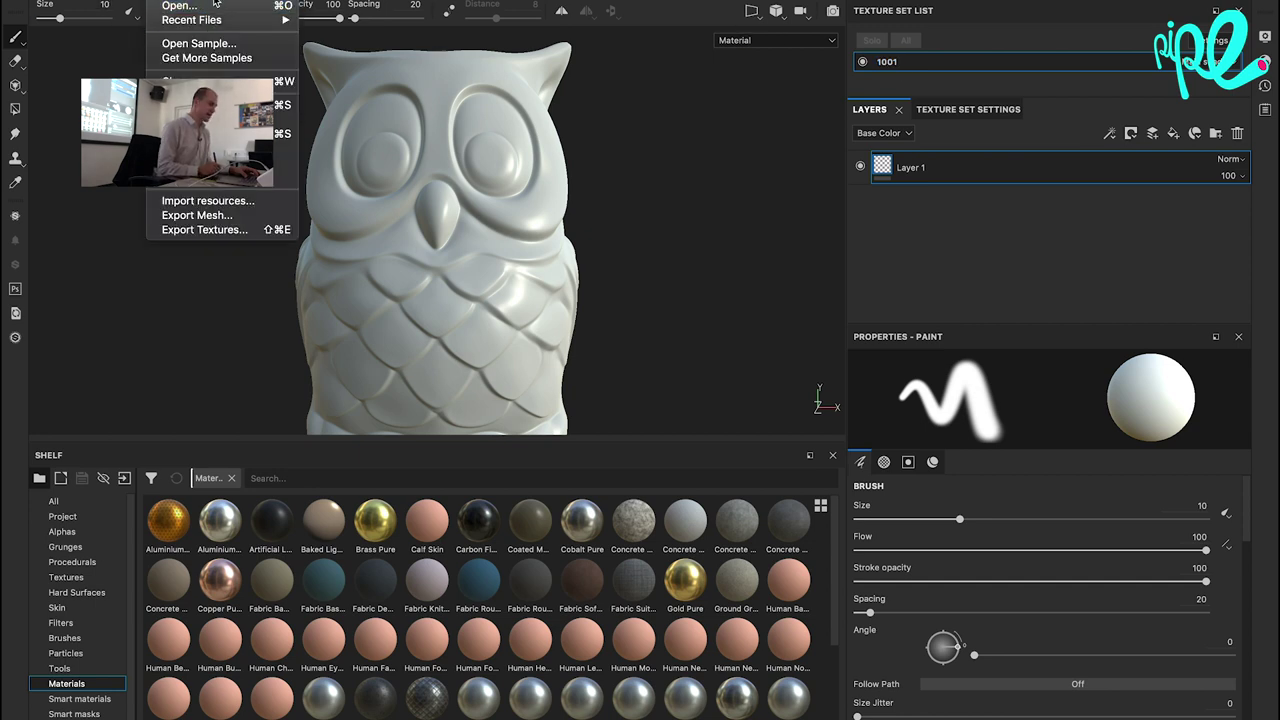
{"action": "left_click", "coordinate": [213, 3]}
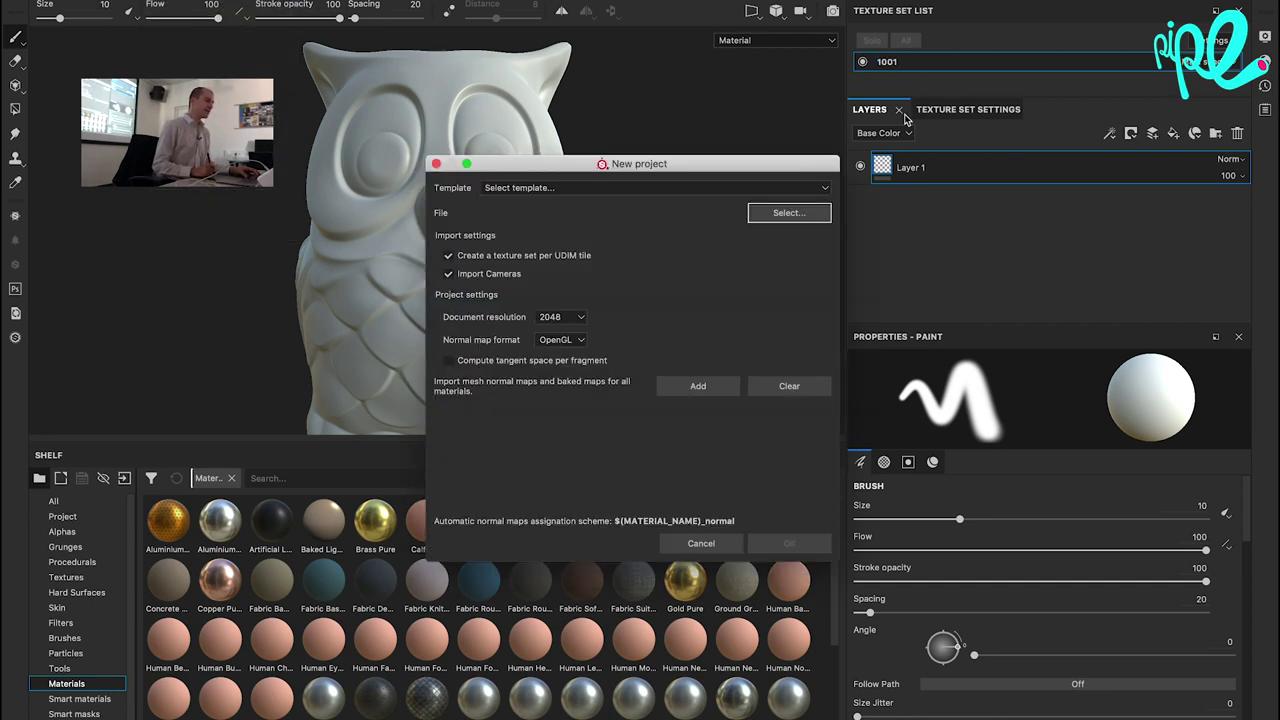
{"action": "left_click", "coordinate": [801, 213]}
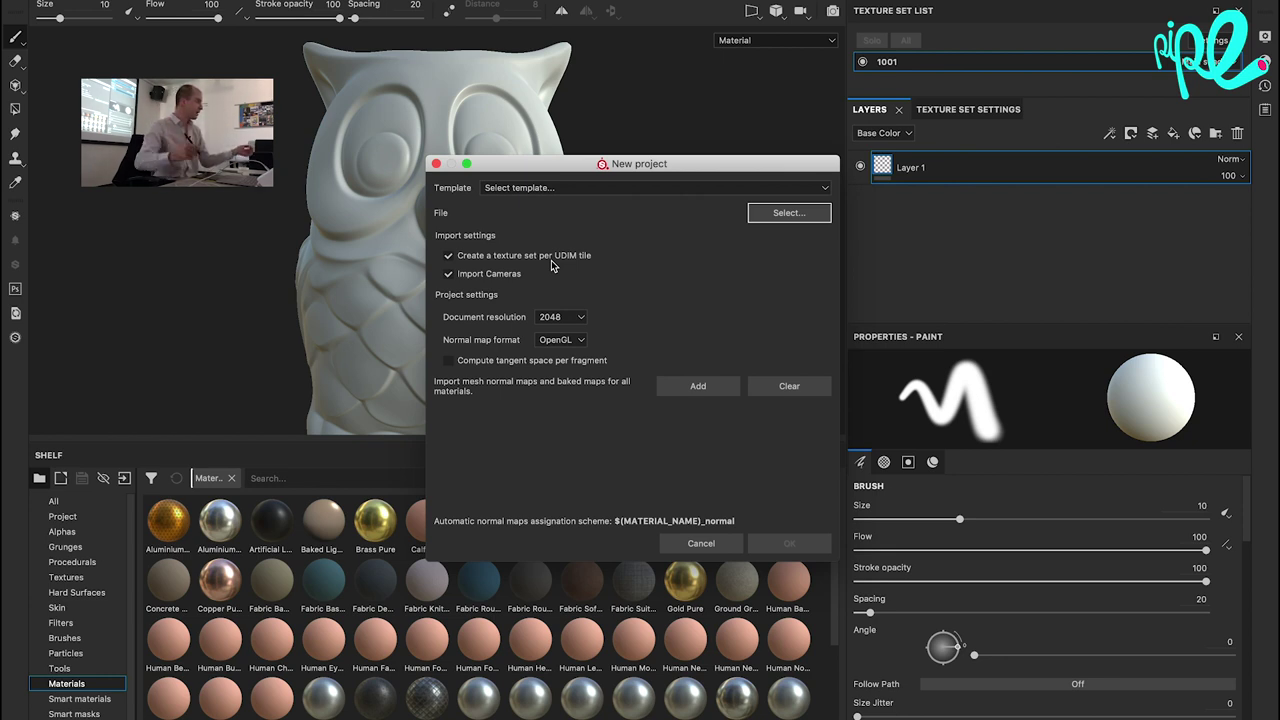
{"action": "left_click", "coordinate": [449, 256]}
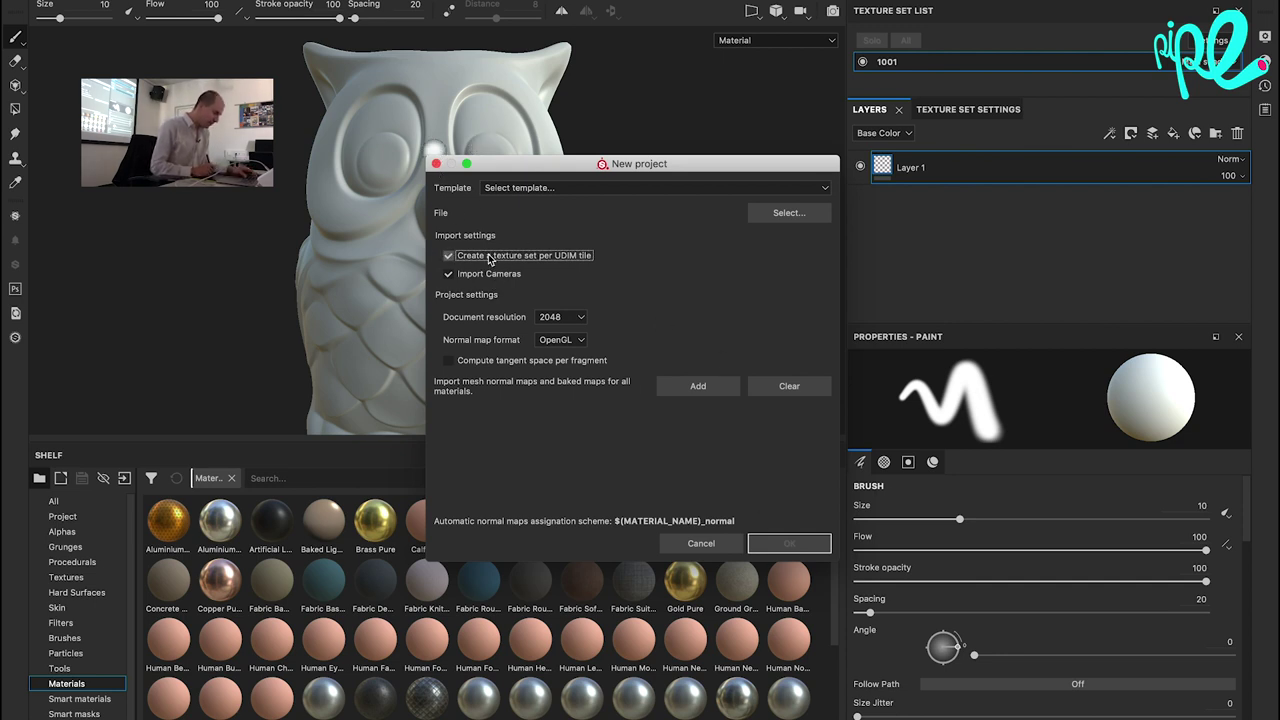
Load owl_split.fbx as the mesh, discard the old project, and view owl's Texture Set Settings.
{"action": "left_click", "coordinate": [789, 212]}
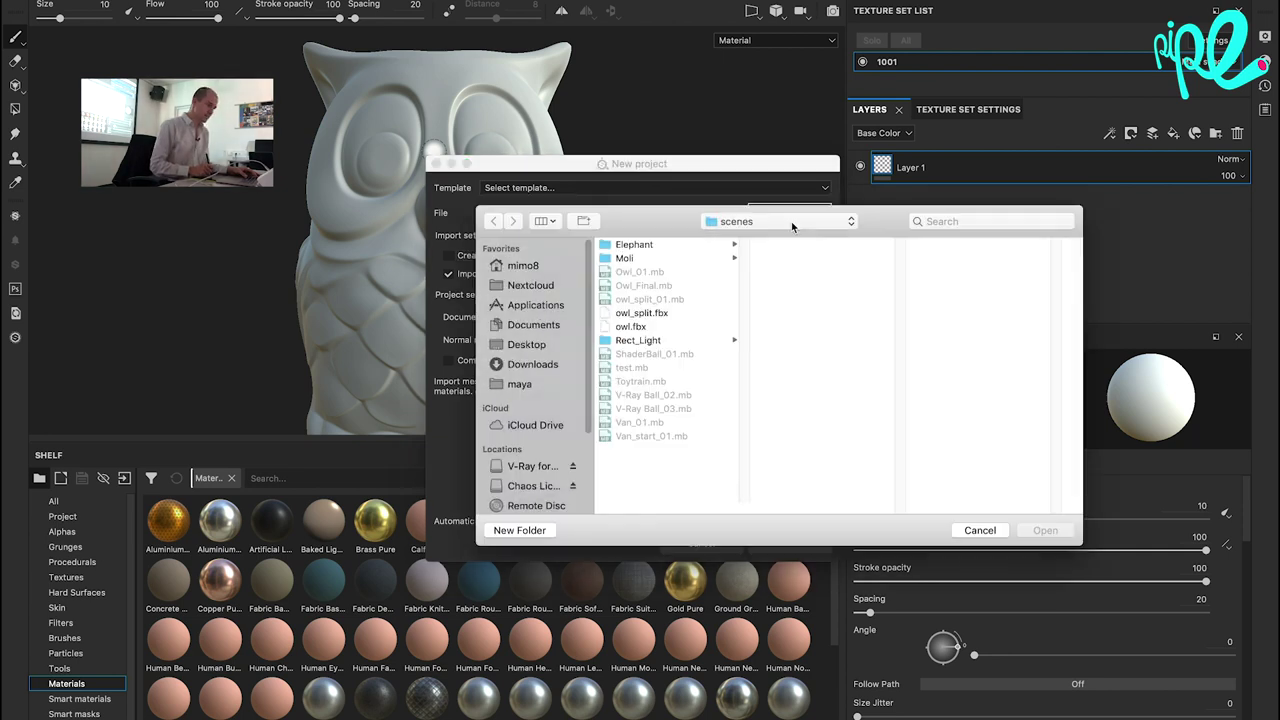
{"action": "left_click", "coordinate": [645, 313]}
{"action": "left_click", "coordinate": [1046, 530]}
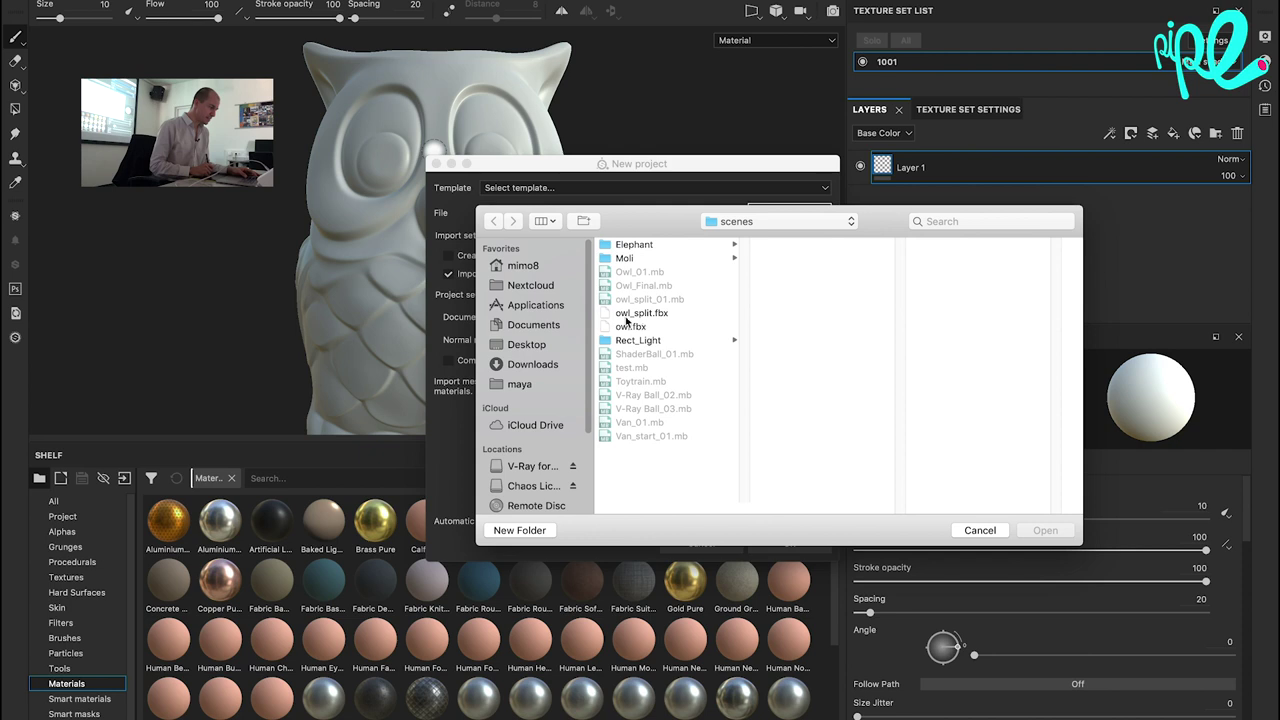
{"action": "left_click", "coordinate": [627, 314]}
{"action": "left_click", "coordinate": [1047, 530]}
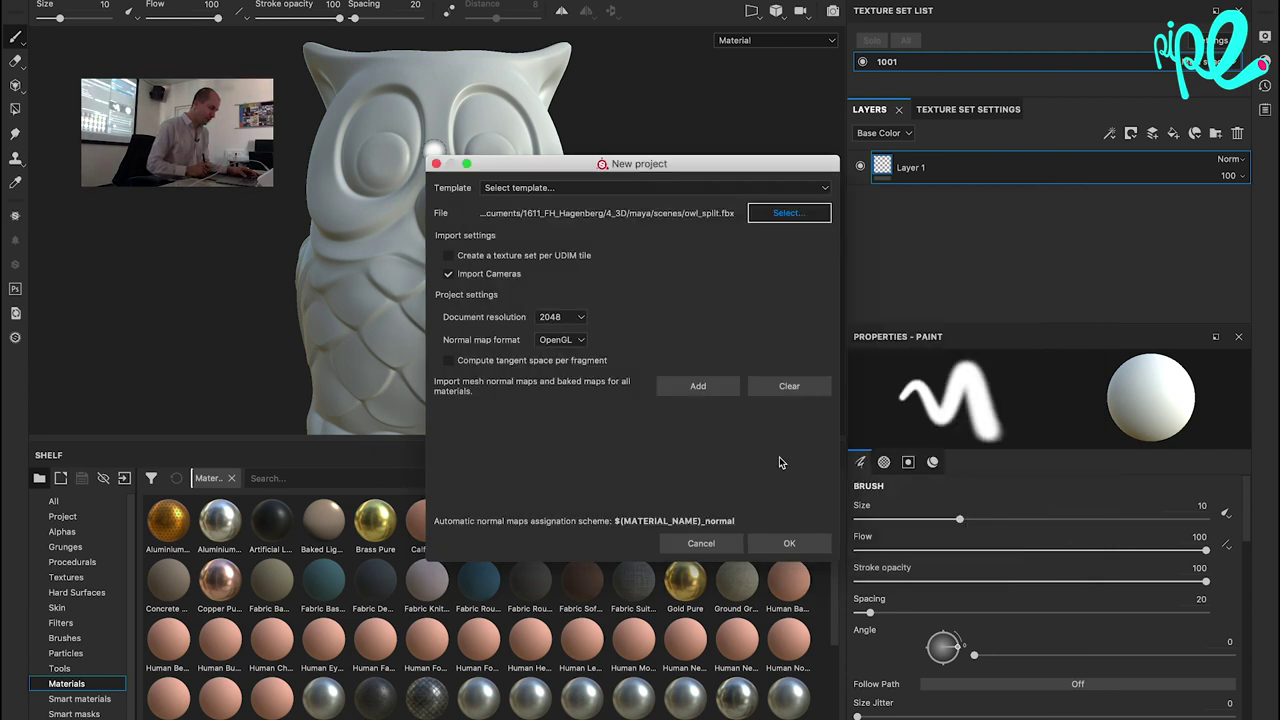
{"action": "left_click", "coordinate": [790, 544]}
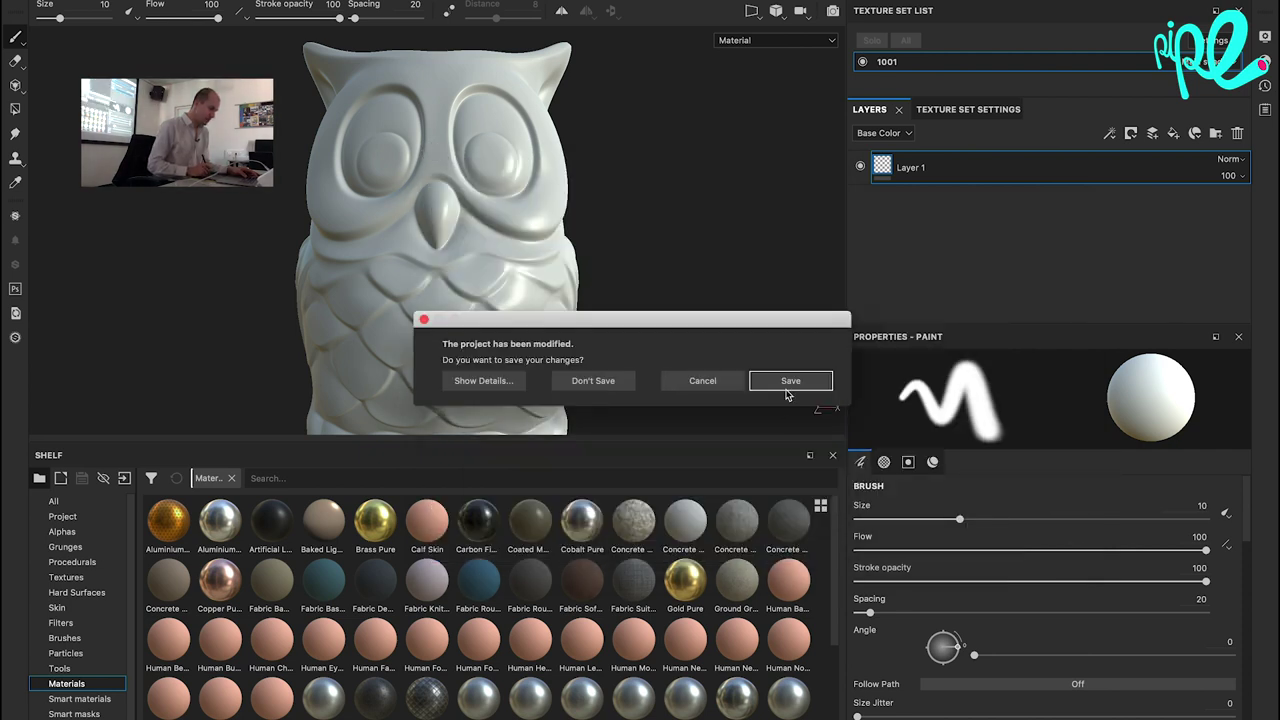
{"action": "left_click", "coordinate": [586, 392]}
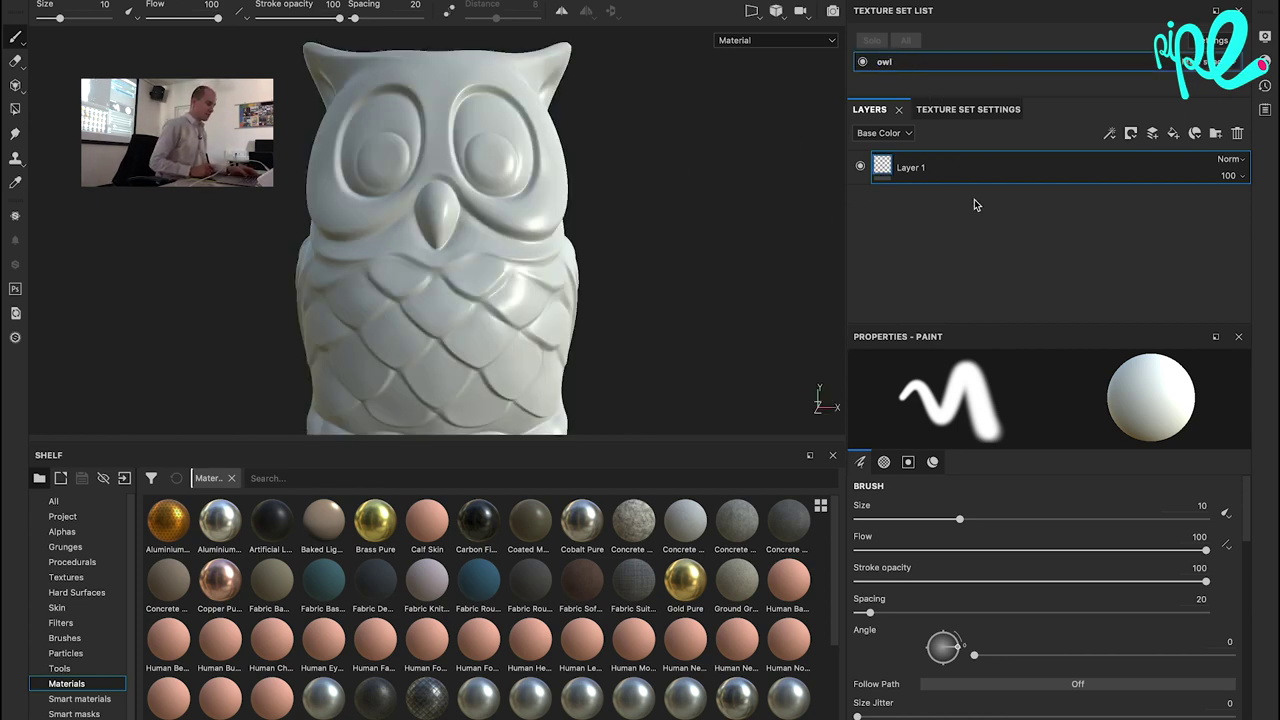
{"action": "left_click", "coordinate": [966, 110]}
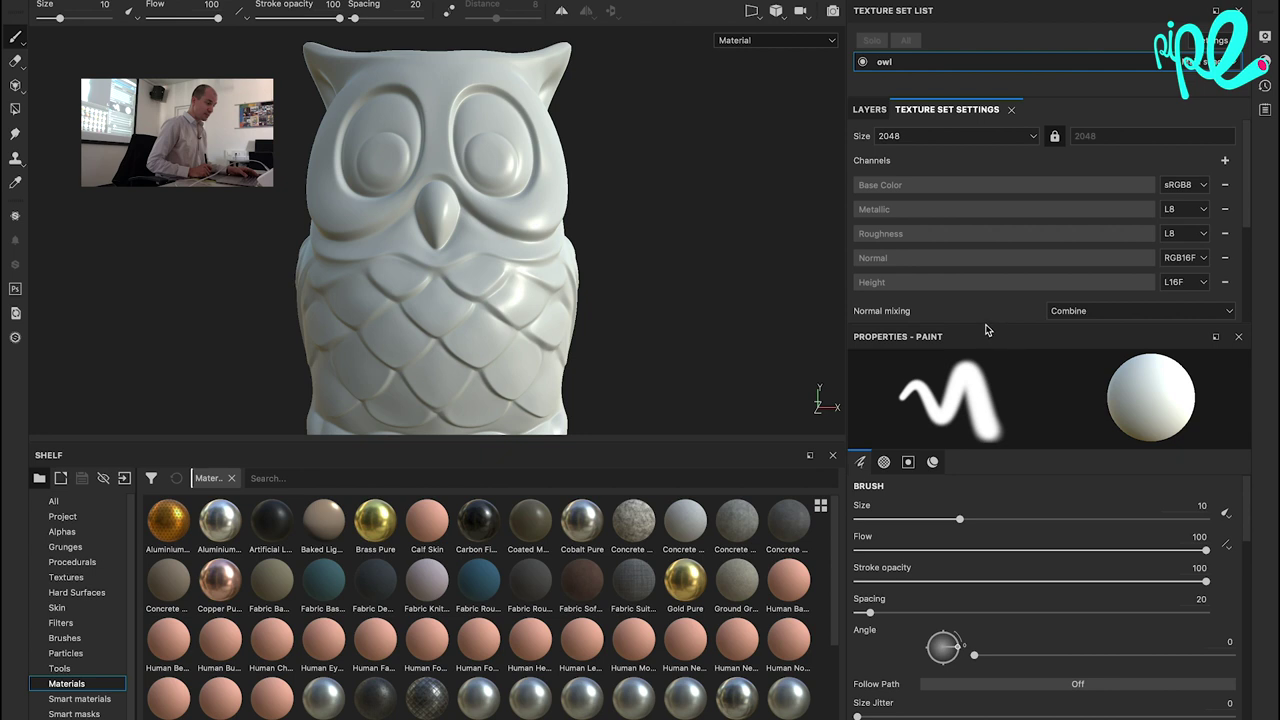
Bake the owl mesh maps with the ID map's colour source set to Mesh ID / Polygroup.
{"action": "left_click_drag", "start_coordinate": [983, 323], "coordinate": [983, 572]}
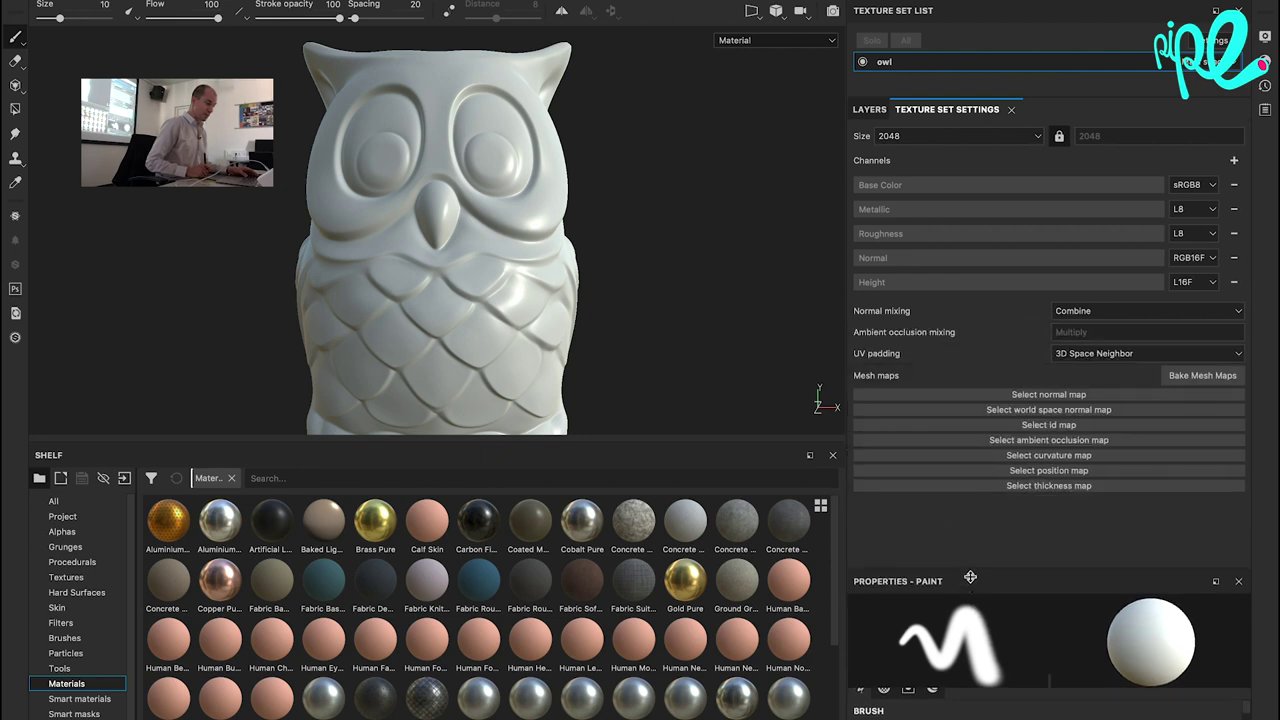
{"action": "left_click", "coordinate": [1218, 379]}
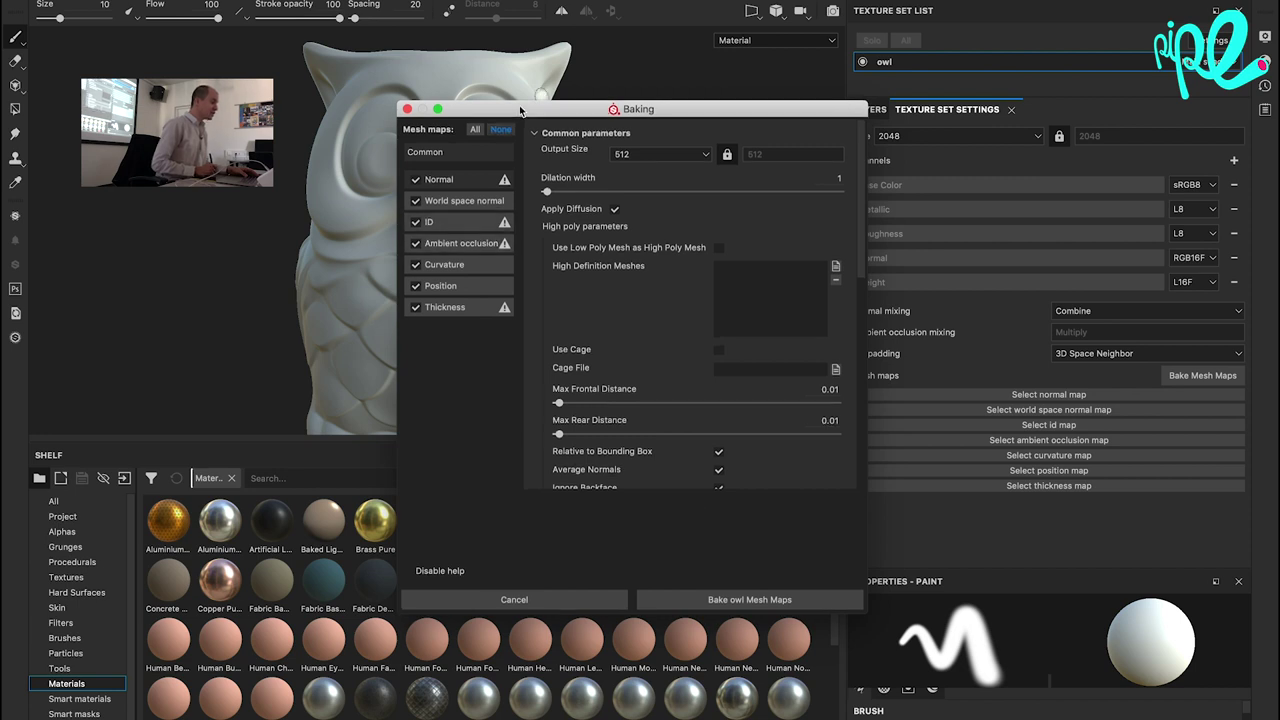
{"action": "left_click_drag", "start_coordinate": [519, 105], "coordinate": [710, 96]}
{"action": "left_click", "coordinate": [637, 216]}
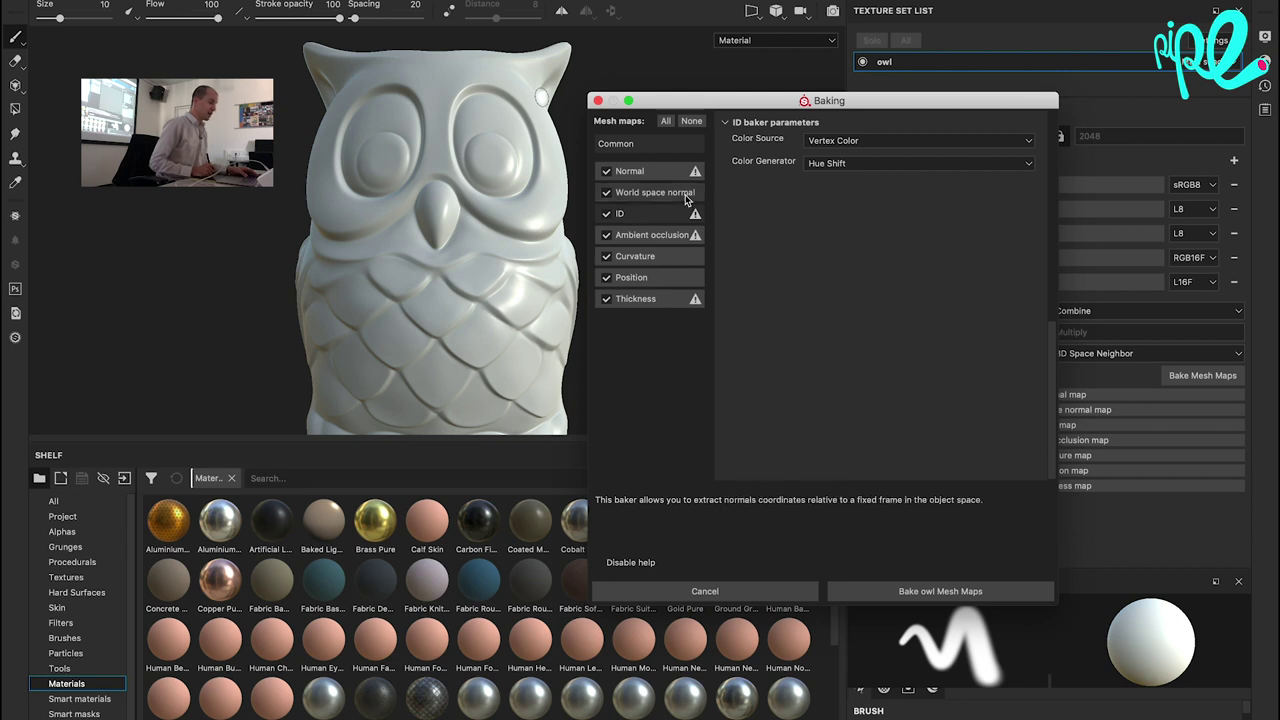
{"action": "left_click", "coordinate": [851, 141]}
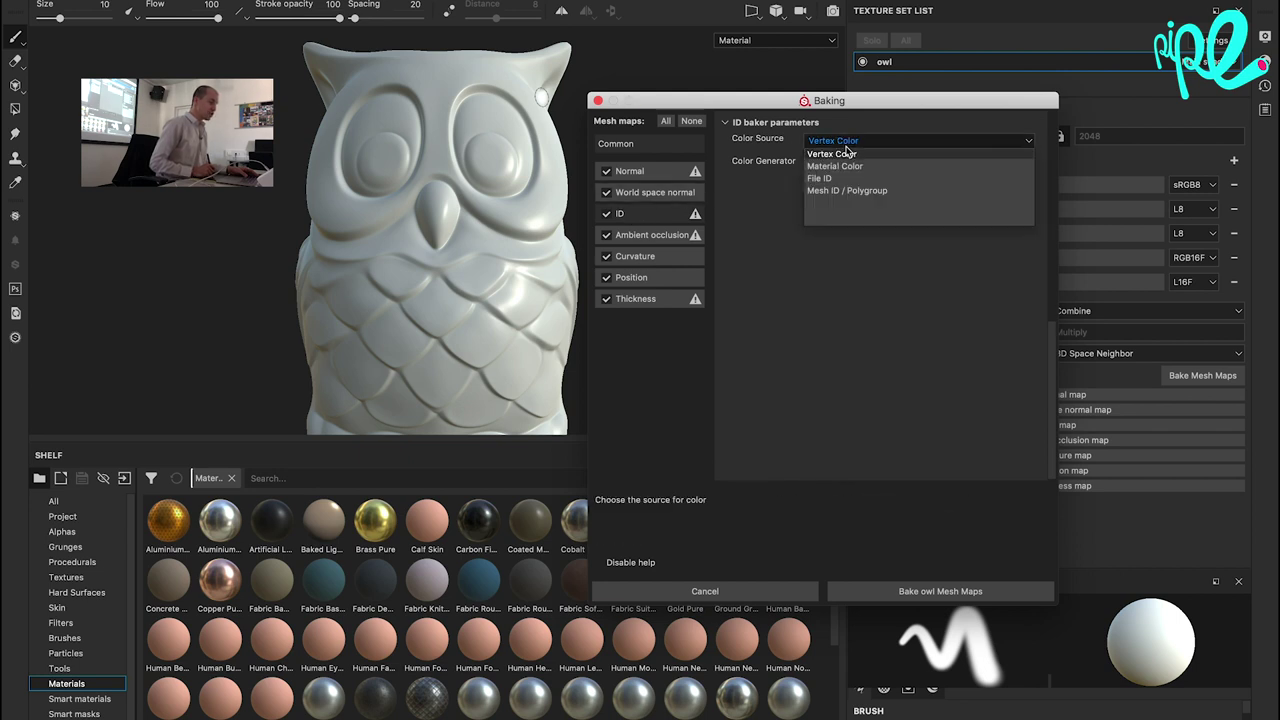
{"action": "left_click", "coordinate": [891, 190]}
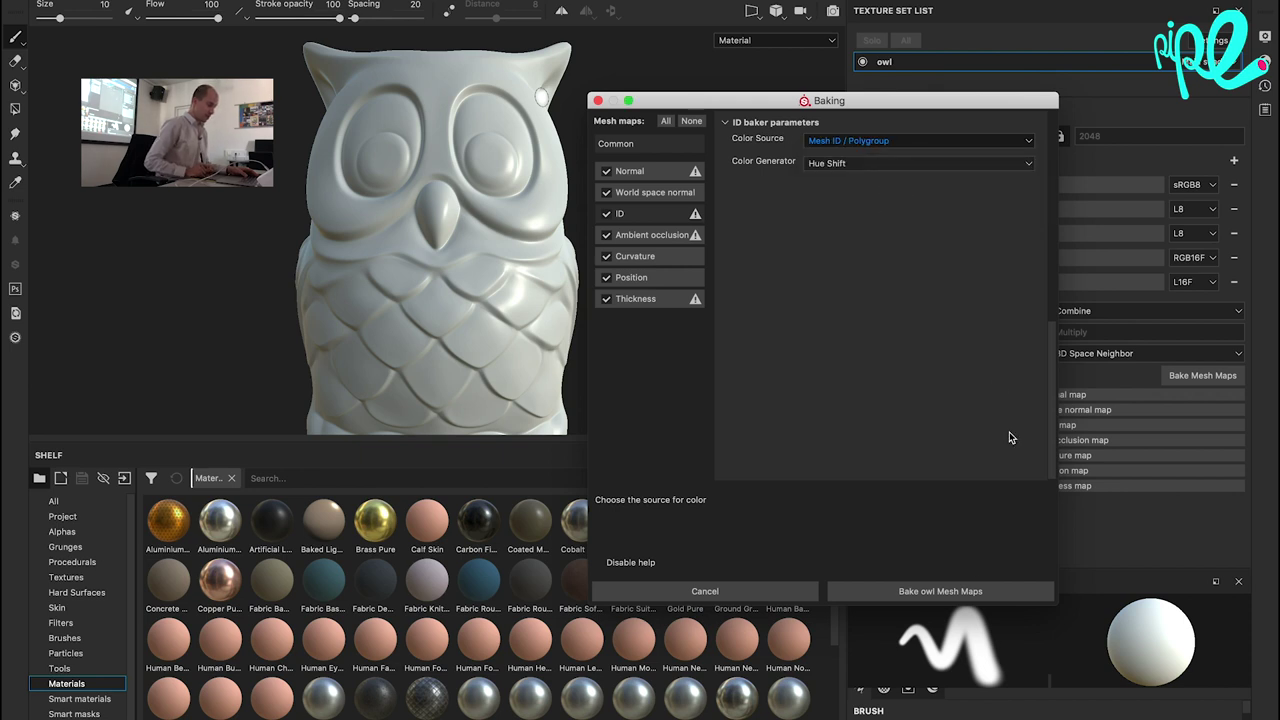
{"action": "left_click", "coordinate": [975, 591]}
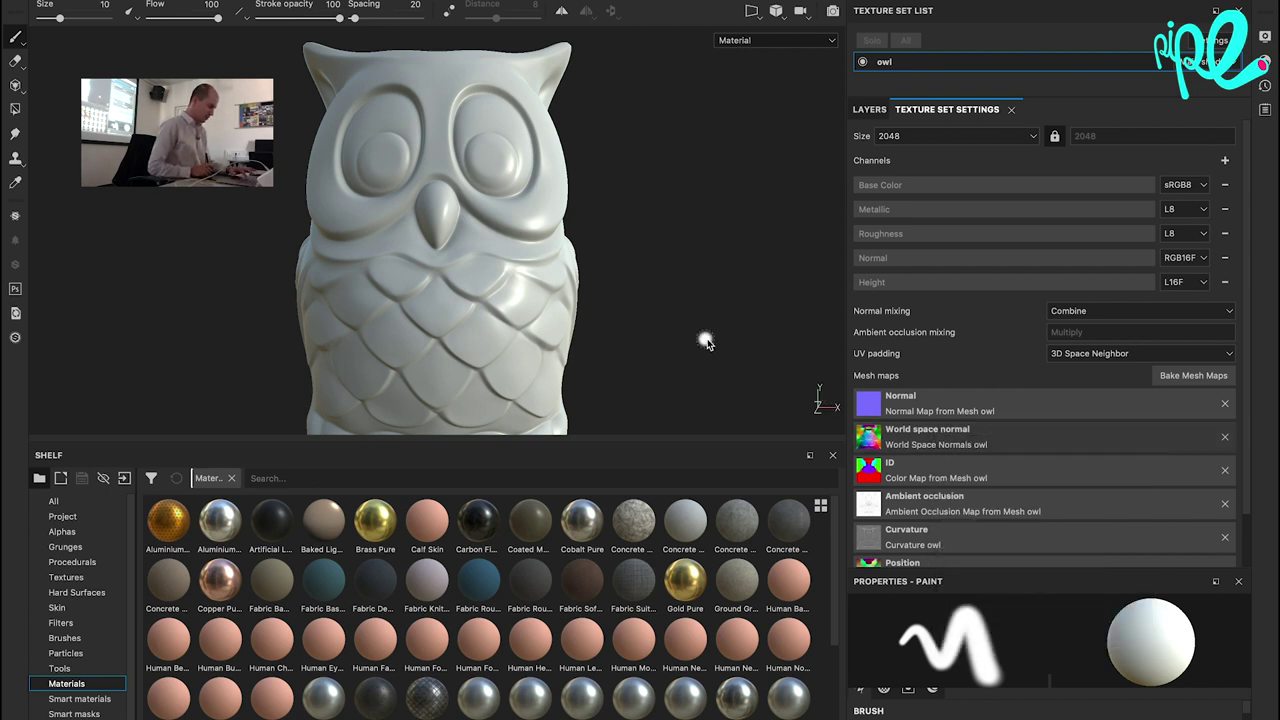
Display the baked ID map on the owl and turn it to face forward.
{"action": "key", "text": "b"}
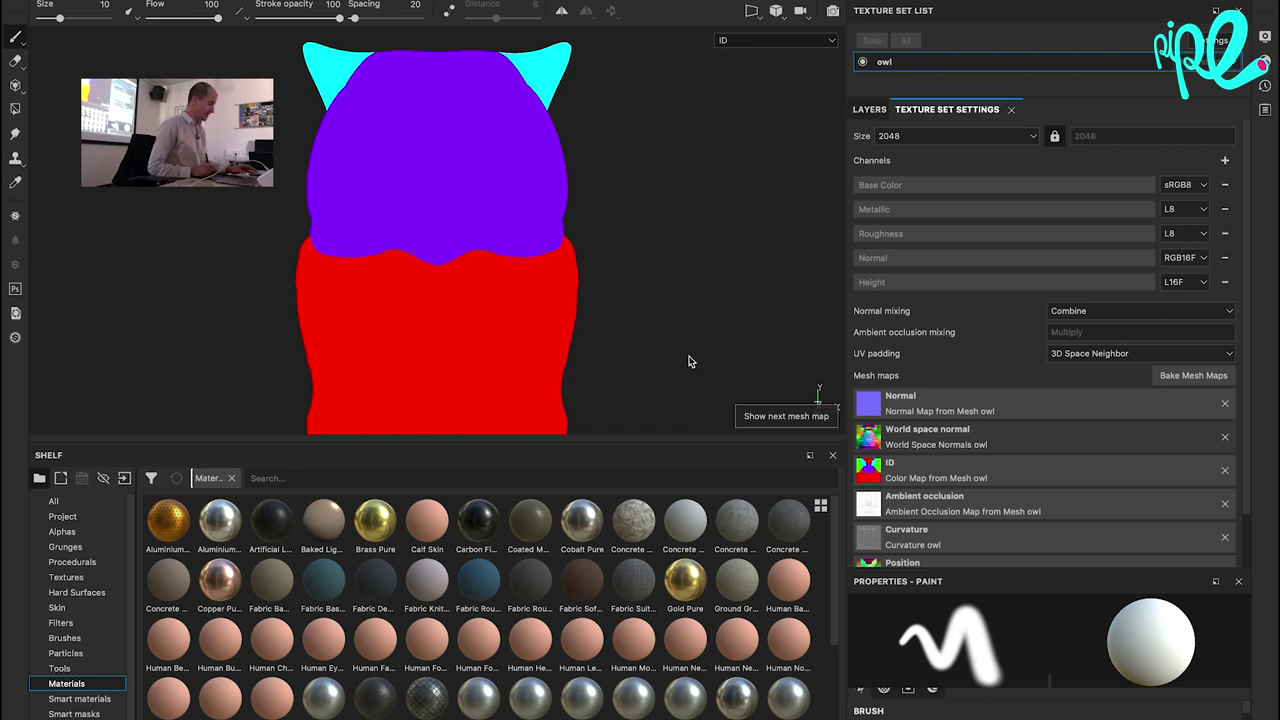
{"action": "mouse_move", "coordinate": [695, 282]}
{"action": "left_mouse_down", "text": "alt"}
{"action": "mouse_move", "coordinate": [204, 302]}
{"action": "mouse_move", "coordinate": [346, 317]}
{"action": "mouse_move", "coordinate": [589, 311]}
{"action": "mouse_move", "coordinate": [423, 334]}
{"action": "mouse_move", "coordinate": [346, 368]}
{"action": "mouse_move", "coordinate": [614, 272]}
{"action": "mouse_move", "coordinate": [455, 284]}
{"action": "mouse_move", "coordinate": [611, 284]}
{"action": "left_mouse_up", "text": "alt"}
{"action": "key", "text": "b"}
{"action": "key", "text": "b"}
{"action": "key", "text": "b"}
{"action": "key", "text": "b"}
{"action": "key", "text": "b"}
{"action": "key", "text": "b"}
{"action": "key", "text": "b"}
{"action": "key", "text": "b"}
{"action": "key", "text": "b"}
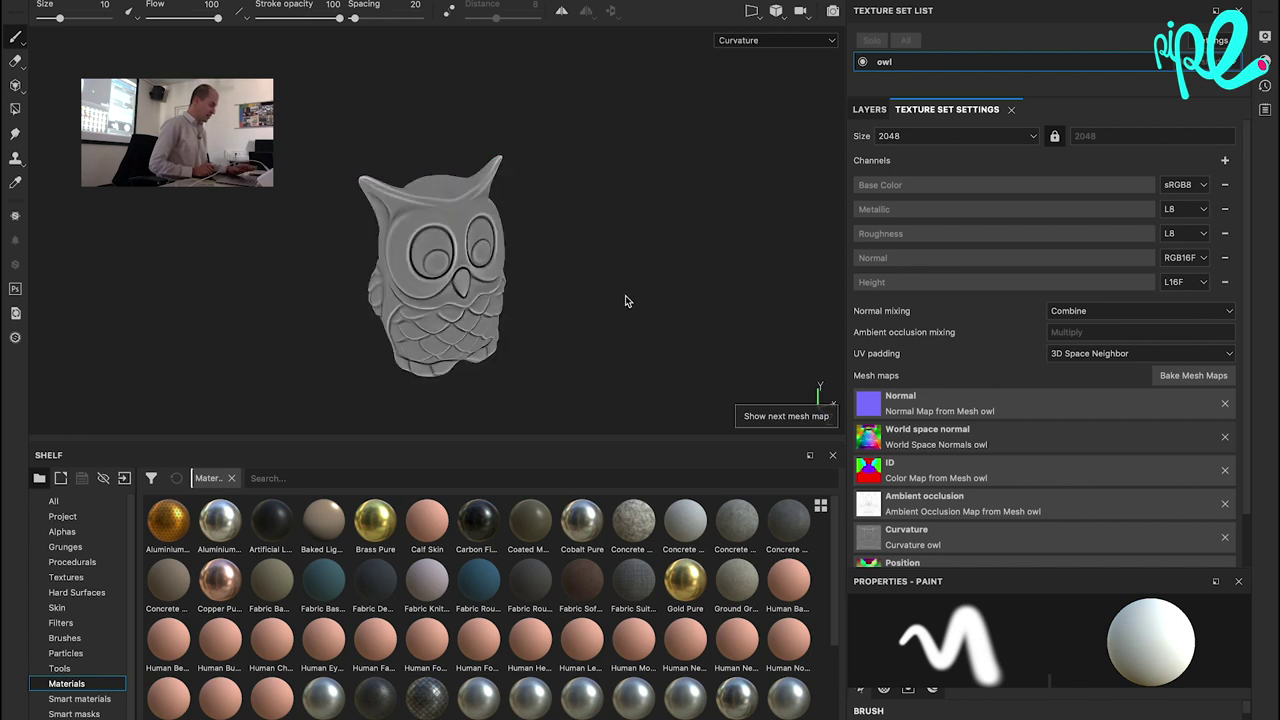
{"action": "mouse_move", "coordinate": [626, 314]}
{"action": "left_mouse_down", "text": "alt"}
{"action": "mouse_move", "coordinate": [608, 277]}
{"action": "mouse_move", "coordinate": [701, 242]}
{"action": "left_mouse_up", "text": "alt"}
{"action": "mouse_move", "coordinate": [701, 242]}
{"action": "middle_mouse_down", "text": "alt"}
{"action": "mouse_move", "coordinate": [627, 227]}
{"action": "mouse_move", "coordinate": [591, 257]}
{"action": "mouse_move", "coordinate": [743, 239]}
{"action": "mouse_move", "coordinate": [729, 212]}
{"action": "middle_mouse_up", "text": "alt"}
{"action": "scroll", "coordinate": [591, 257], "scroll_direction": "up", "scroll_amount": 2}
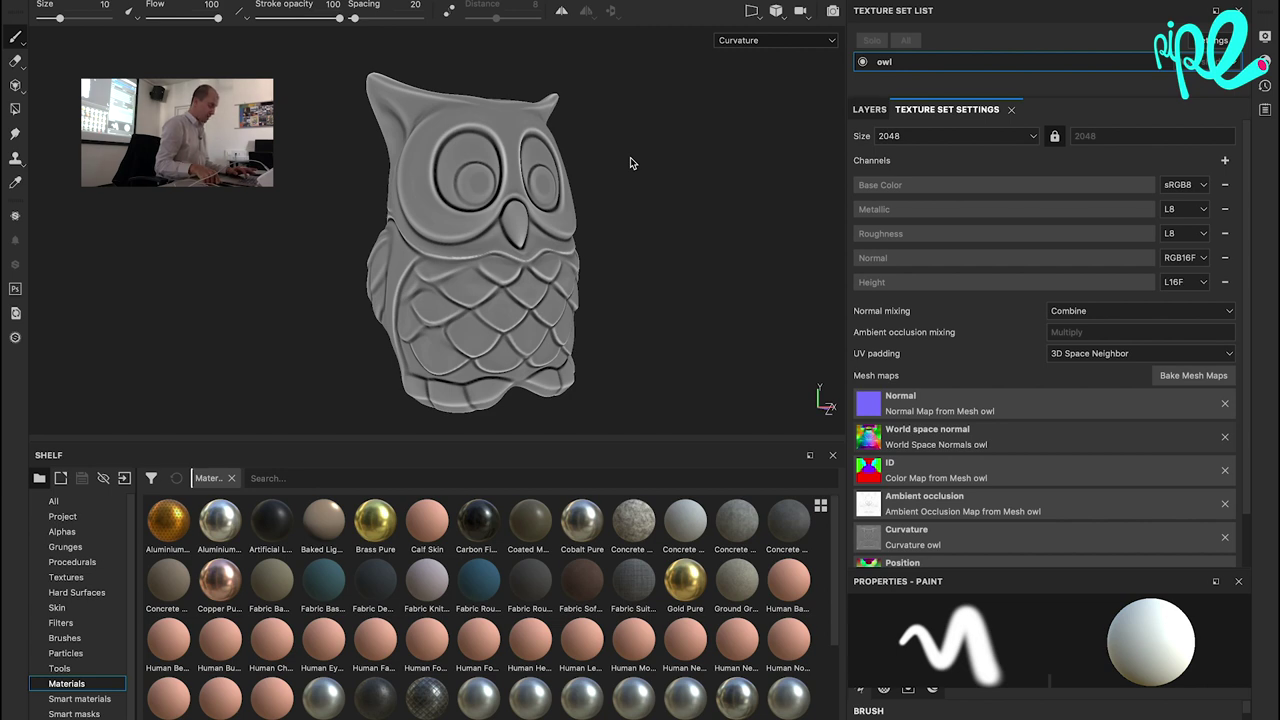
Cycle through the Position, Thickness, Normal, World space normal and AO maps, then return to the material view.
{"action": "key", "text": "b"}
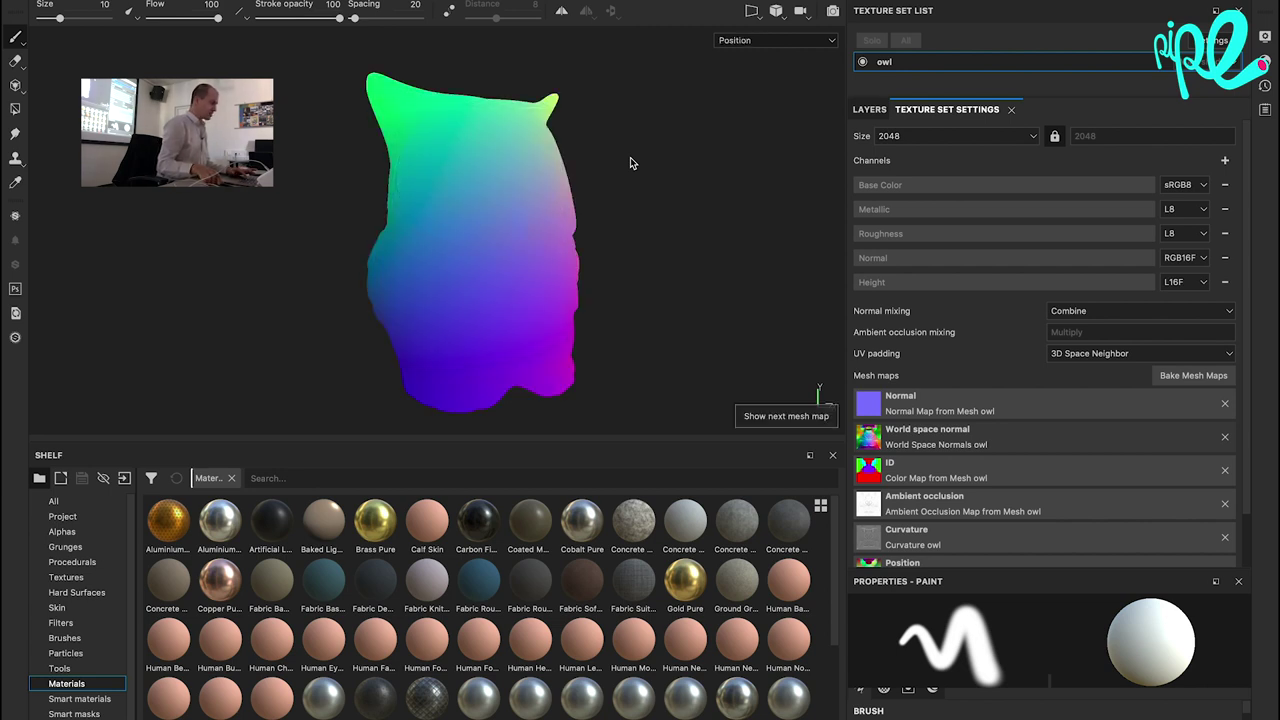
{"action": "key", "text": "b"}
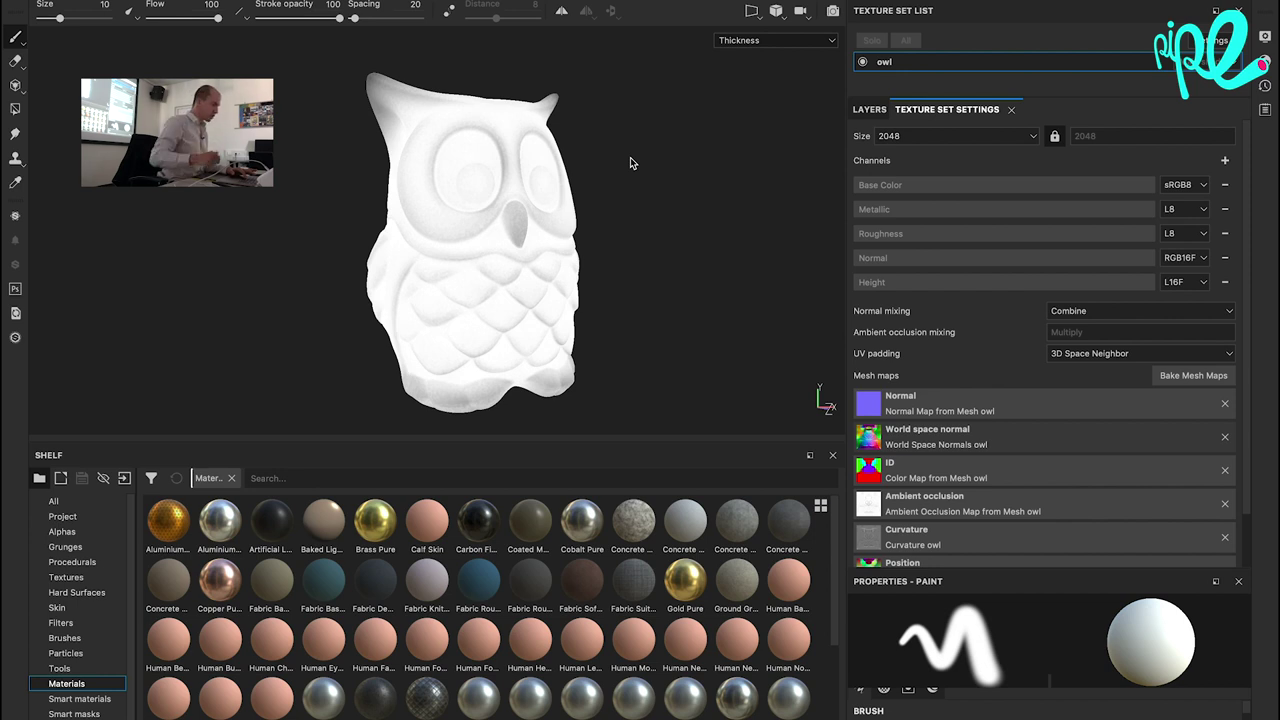
{"action": "key", "text": "b"}
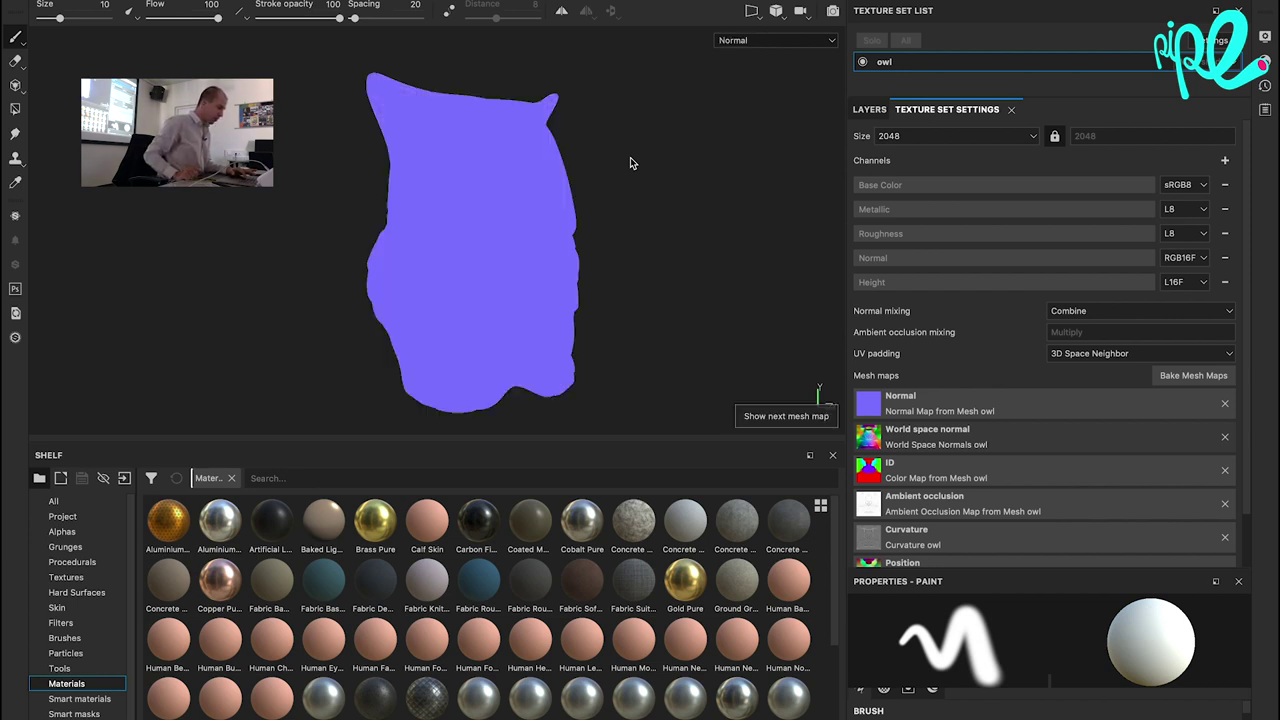
{"action": "key", "text": "b"}
{"action": "key", "text": "b"}
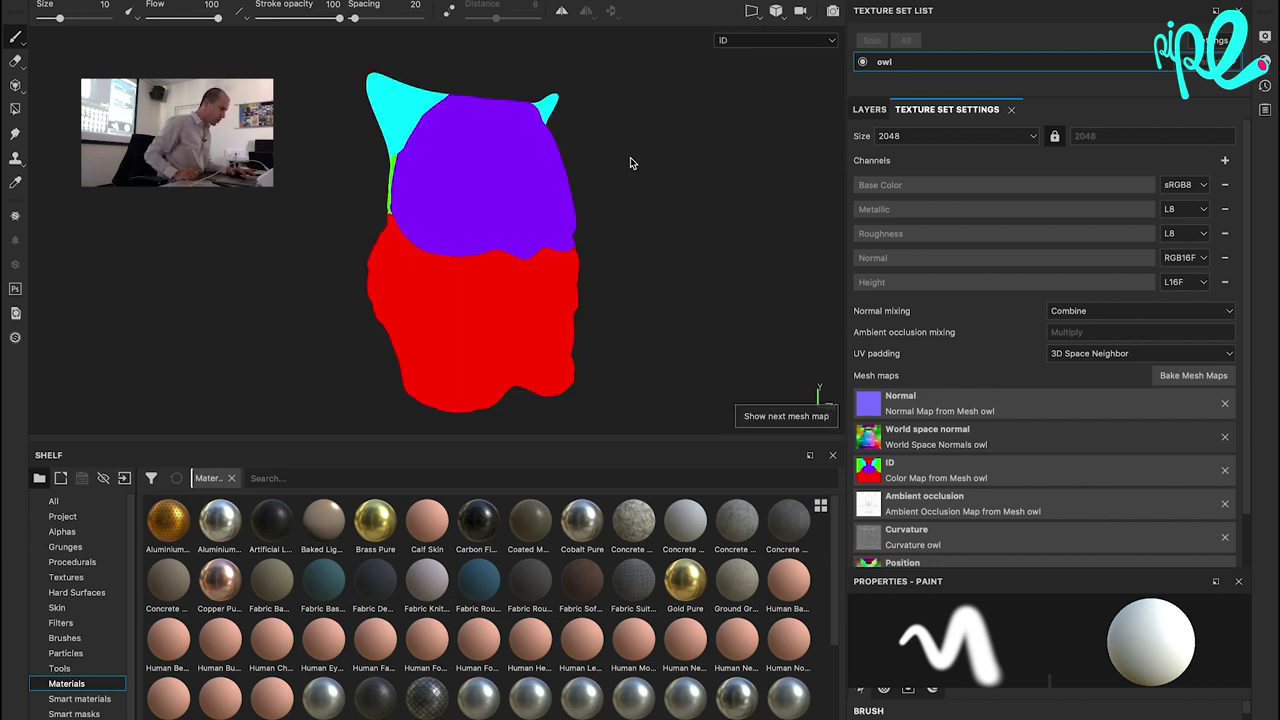
{"action": "key", "text": "b"}
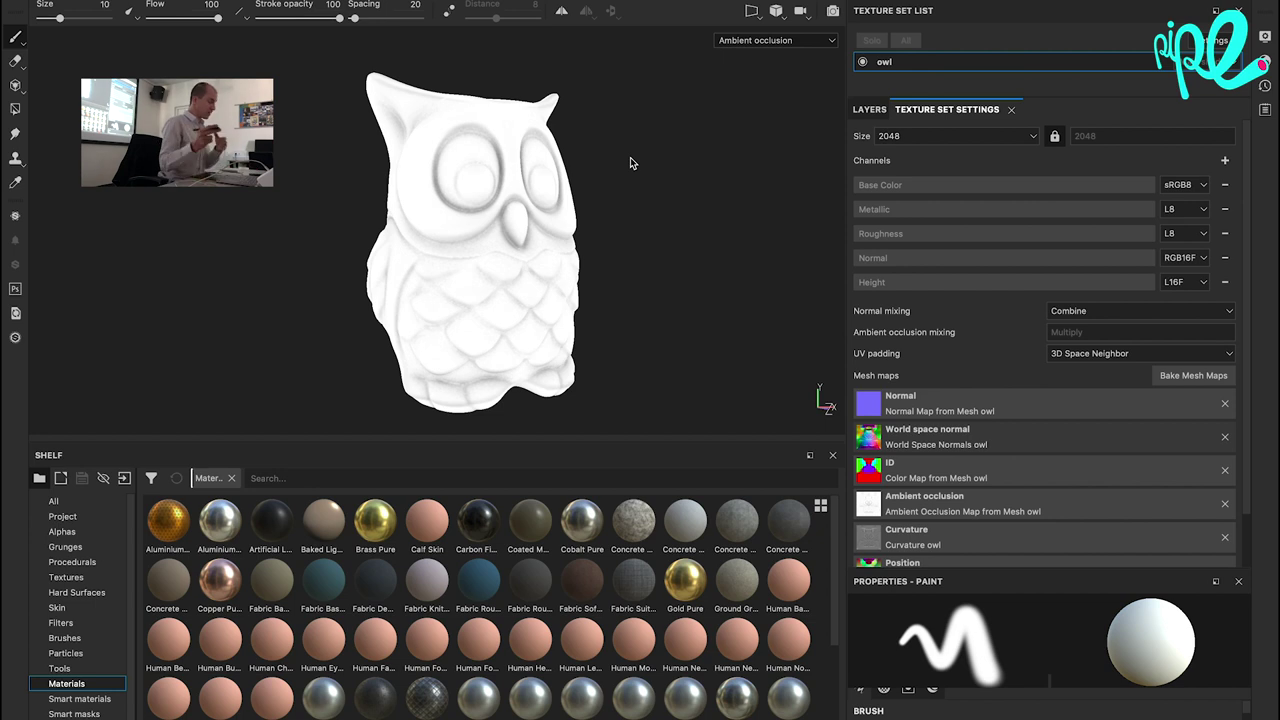
{"action": "key", "text": "m"}
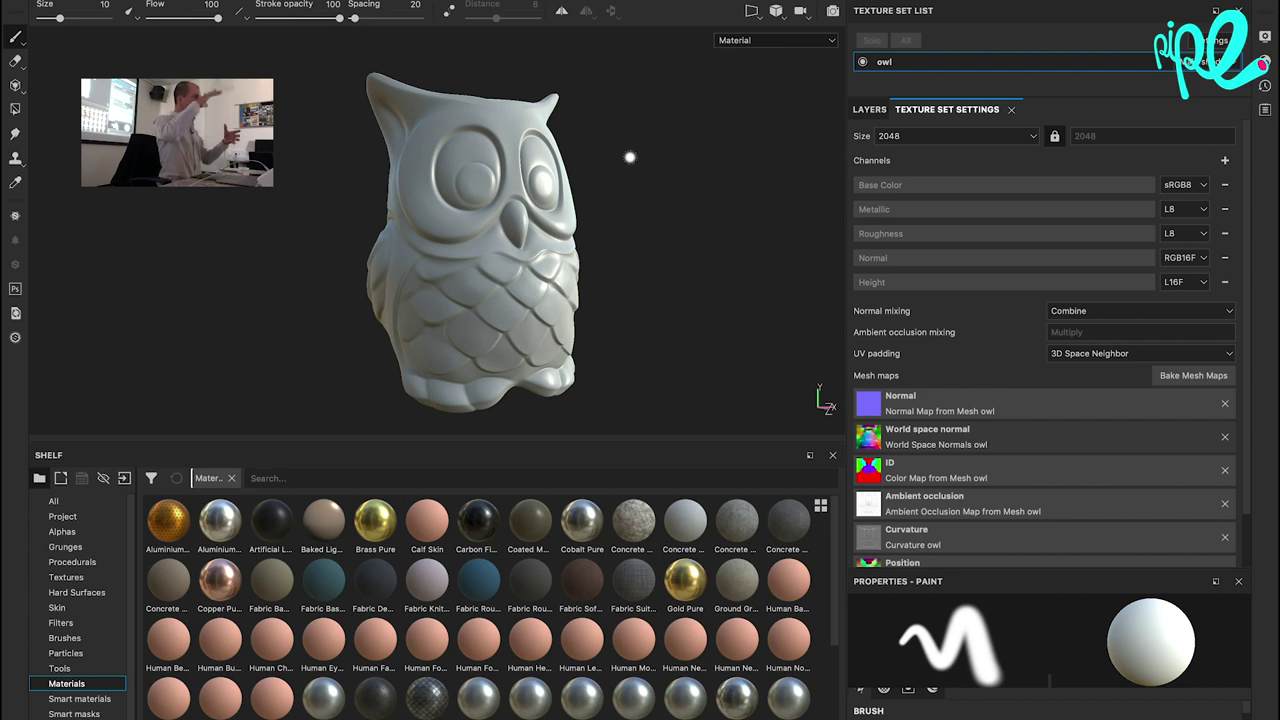
Drag the Machinery smart material from the shelf onto the owl.
{"action": "left_click", "coordinate": [96, 700]}
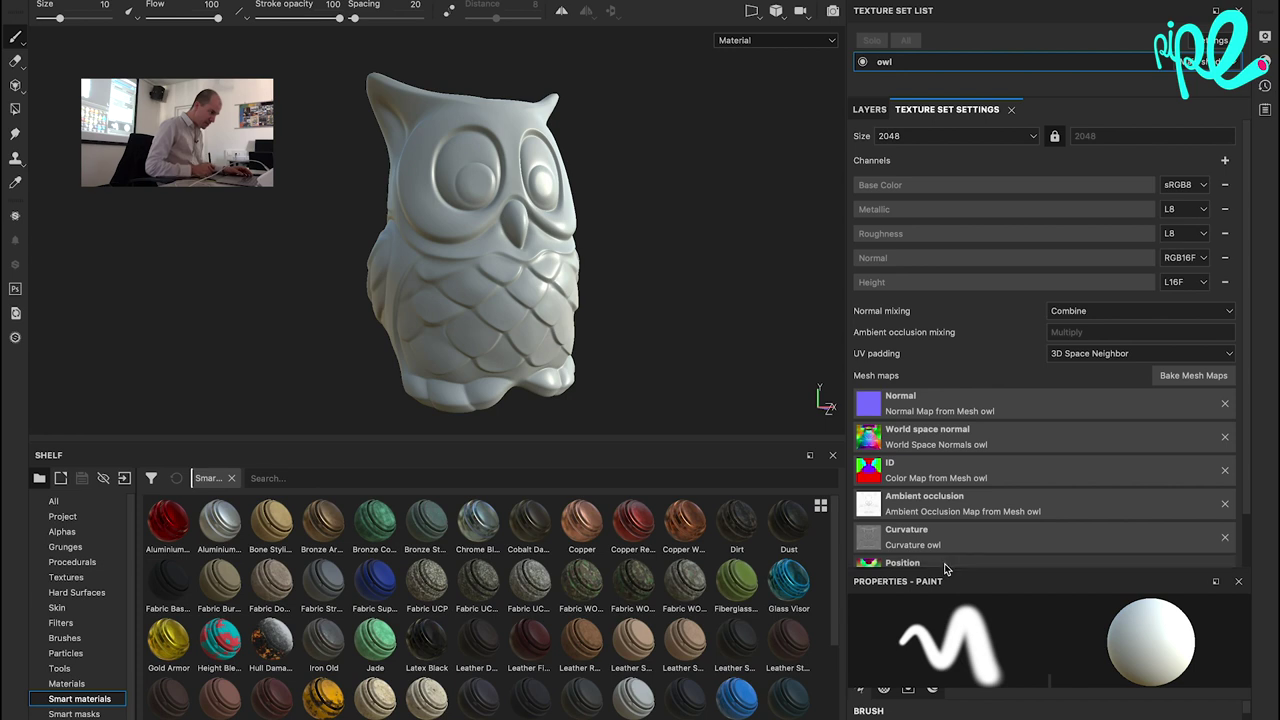
{"action": "left_click", "coordinate": [870, 110]}
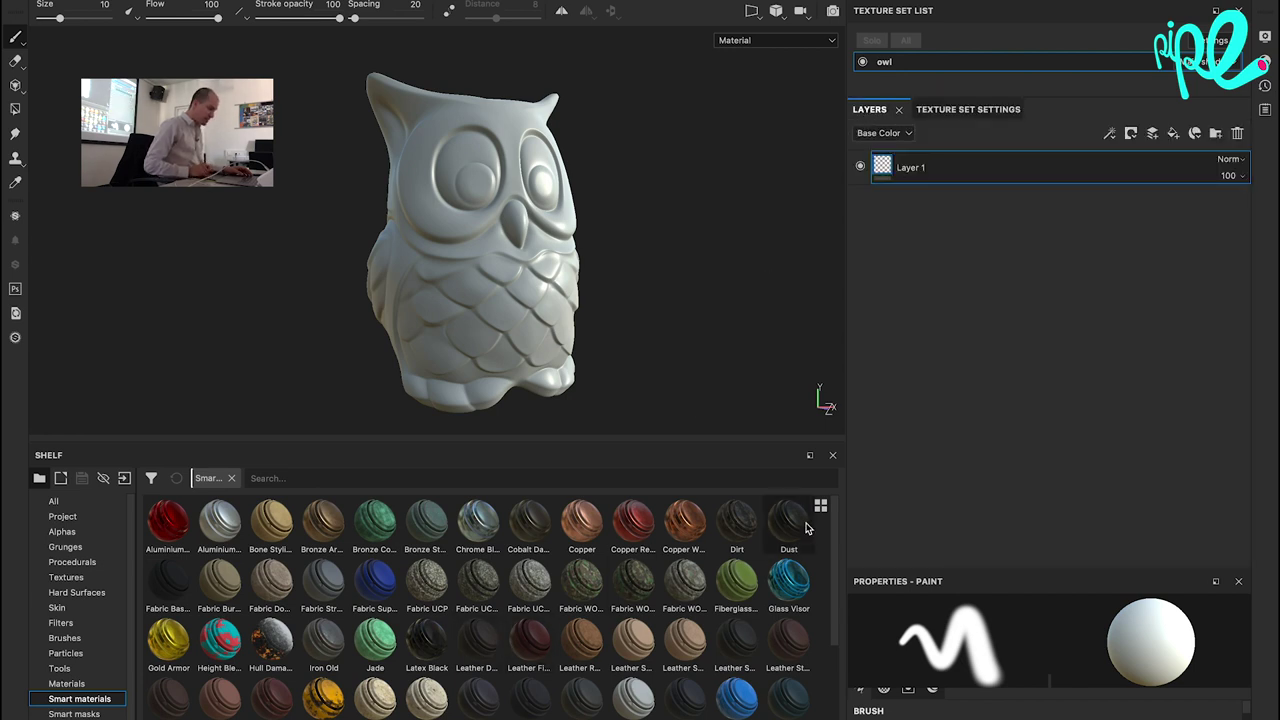
{"action": "scroll", "coordinate": [838, 598], "scroll_direction": "down", "scroll_amount": 1}
{"action": "scroll", "coordinate": [838, 598], "scroll_direction": "down", "scroll_amount": 1}
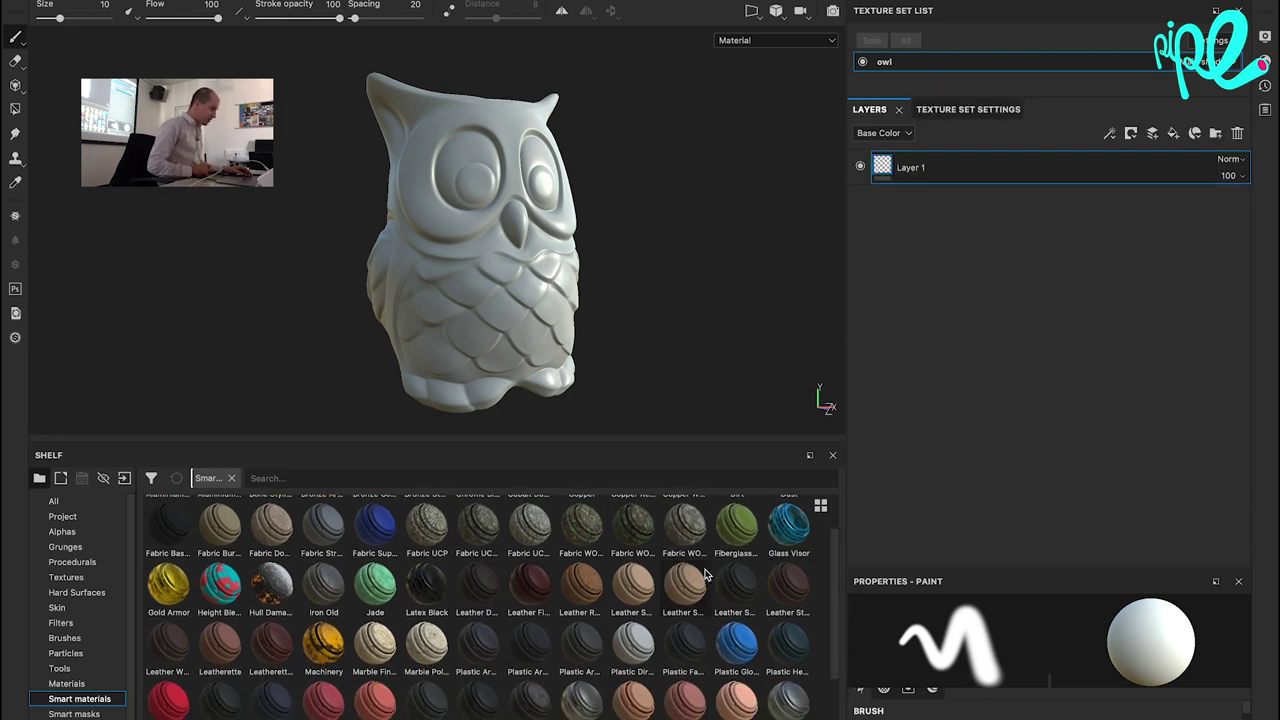
{"action": "left_click_drag", "start_coordinate": [323, 645], "coordinate": [985, 250]}
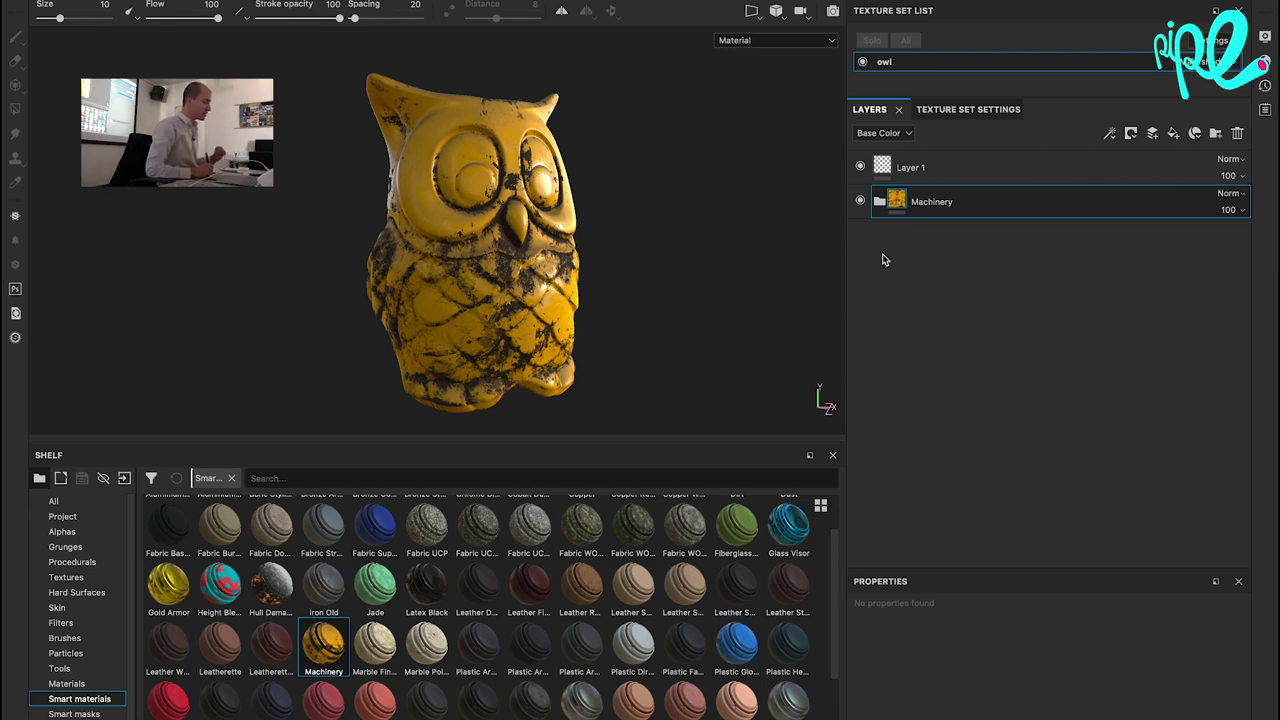
Inspect the owl, then expand the Machinery folder and select its Metal Base layer.
{"action": "mouse_move", "coordinate": [590, 276]}
{"action": "left_mouse_down", "text": "alt"}
{"action": "mouse_move", "coordinate": [782, 247]}
{"action": "mouse_move", "coordinate": [675, 303]}
{"action": "mouse_move", "coordinate": [489, 354]}
{"action": "mouse_move", "coordinate": [303, 286]}
{"action": "left_mouse_up", "text": "alt"}
{"action": "mouse_move", "coordinate": [303, 286]}
{"action": "right_mouse_down", "text": "alt"}
{"action": "mouse_move", "coordinate": [566, 280]}
{"action": "mouse_move", "coordinate": [668, 247]}
{"action": "mouse_move", "coordinate": [660, 334]}
{"action": "mouse_move", "coordinate": [609, 306]}
{"action": "mouse_move", "coordinate": [594, 328]}
{"action": "mouse_move", "coordinate": [600, 290]}
{"action": "right_mouse_up", "text": "alt"}
{"action": "mouse_move", "coordinate": [600, 290]}
{"action": "middle_mouse_down", "text": "alt"}
{"action": "mouse_move", "coordinate": [613, 245]}
{"action": "mouse_move", "coordinate": [560, 106]}
{"action": "middle_mouse_up", "text": "alt"}
{"action": "mouse_move", "coordinate": [598, 273]}
{"action": "right_mouse_down", "text": "alt"}
{"action": "mouse_move", "coordinate": [365, 309]}
{"action": "mouse_move", "coordinate": [309, 360]}
{"action": "right_mouse_up", "text": "alt"}
{"action": "mouse_move", "coordinate": [351, 274]}
{"action": "left_mouse_down", "text": "alt"}
{"action": "mouse_move", "coordinate": [552, 271]}
{"action": "mouse_move", "coordinate": [558, 307]}
{"action": "mouse_move", "coordinate": [563, 270]}
{"action": "left_mouse_up", "text": "alt"}
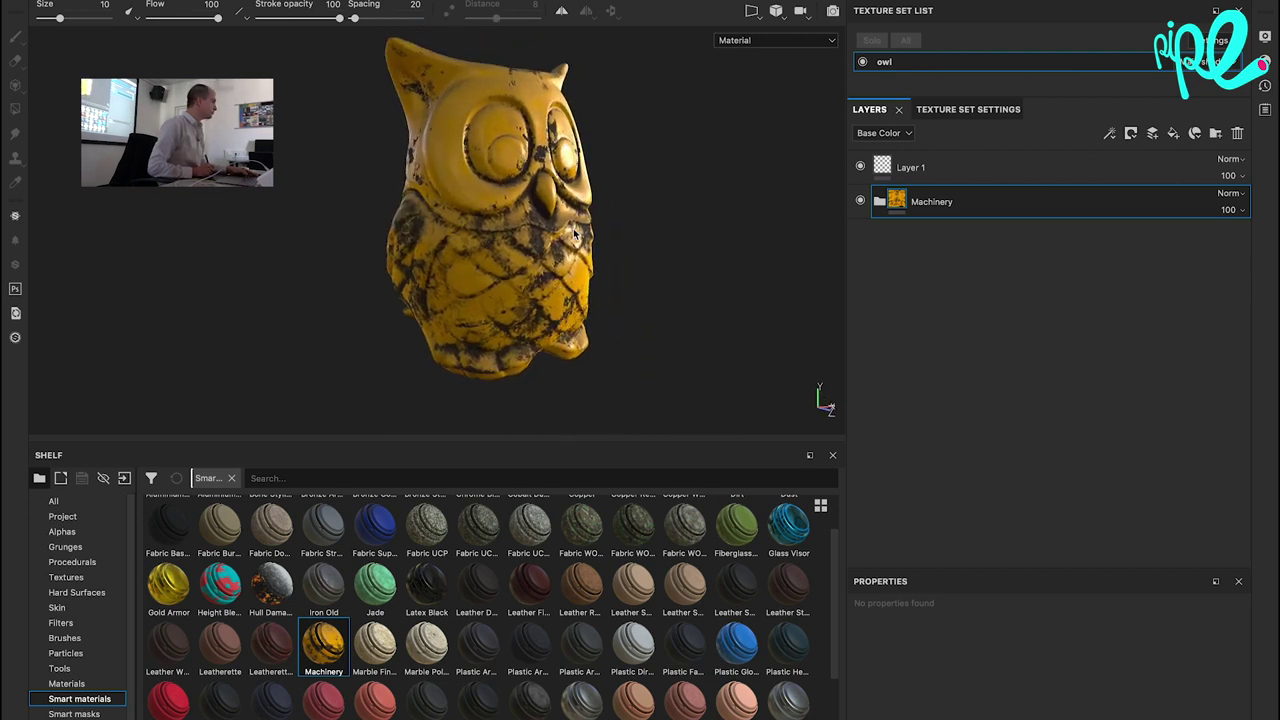
{"action": "left_click", "coordinate": [876, 205]}
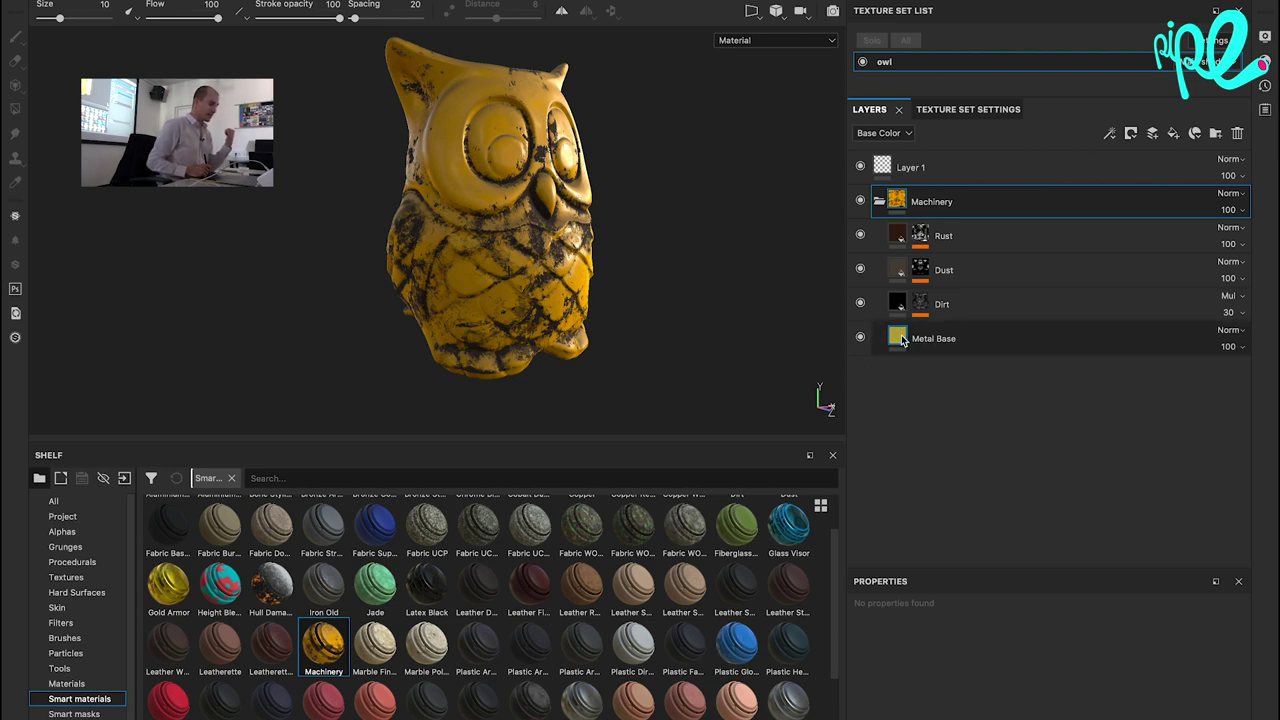
{"action": "left_click", "coordinate": [902, 340]}
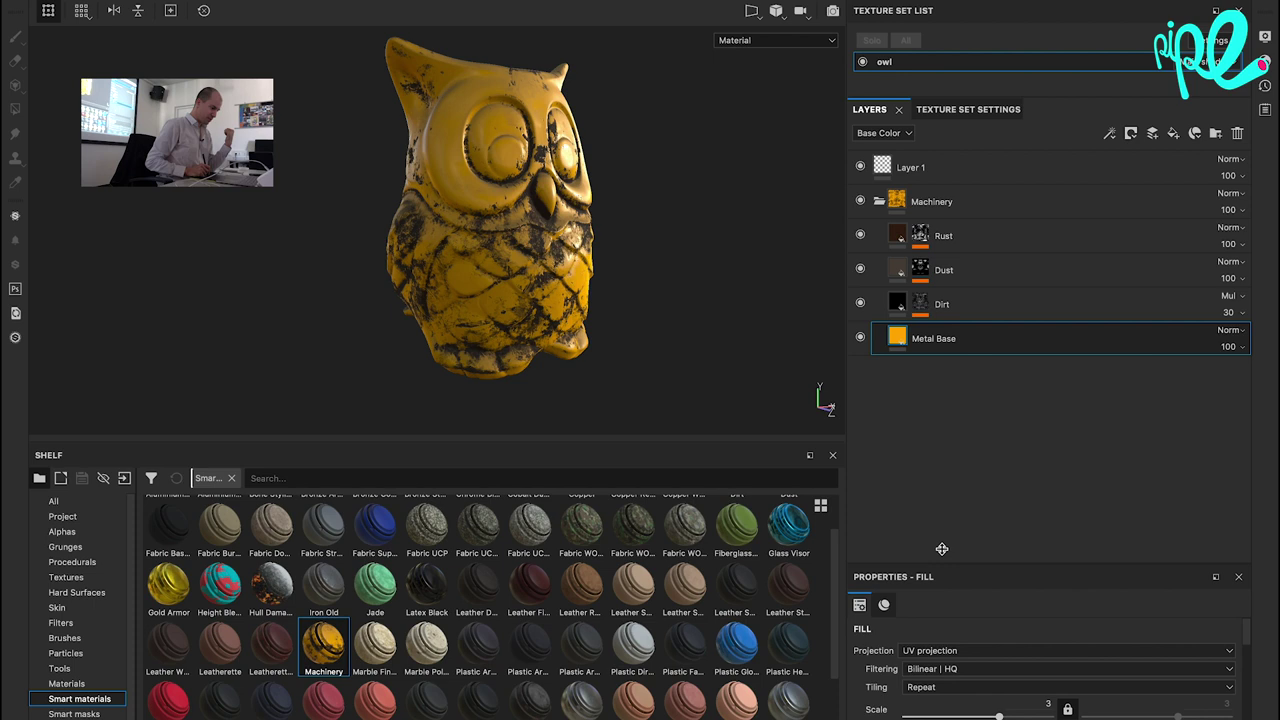
Try a different hue in the Metal Base base colour picker.
{"action": "left_click_drag", "start_coordinate": [941, 568], "coordinate": [941, 370]}
{"action": "left_click", "coordinate": [1036, 696]}
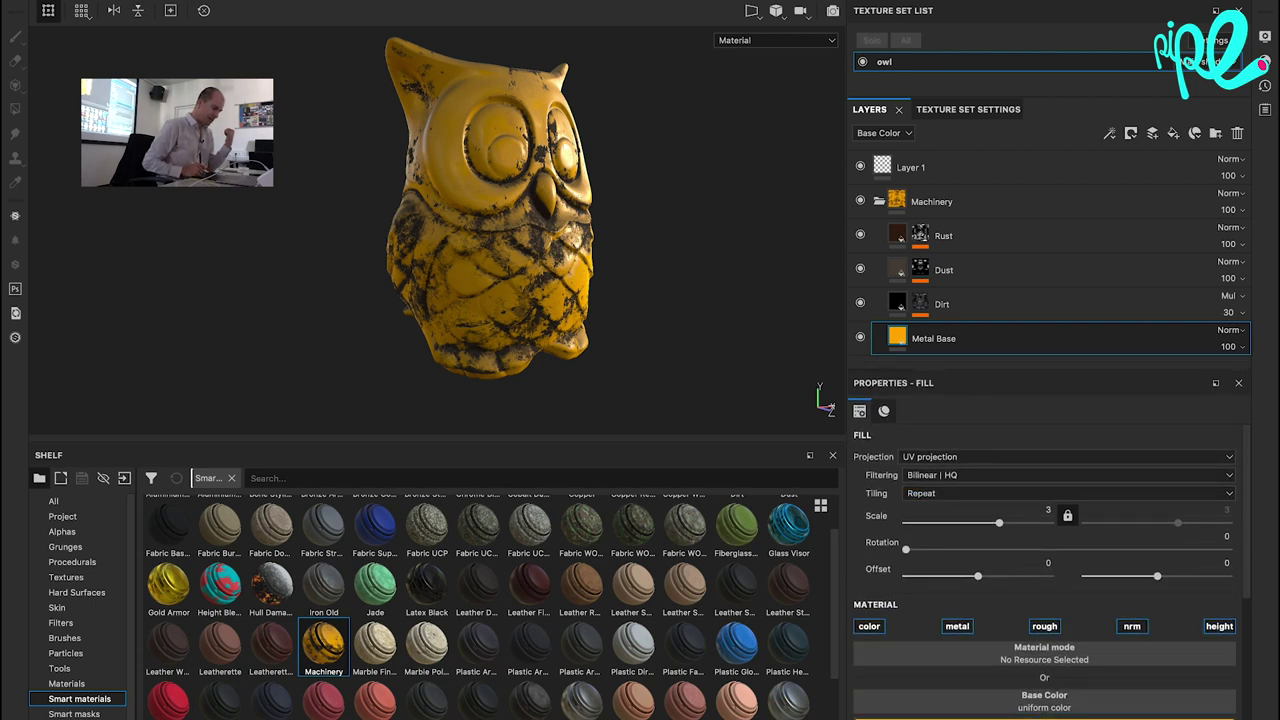
{"action": "left_click_drag", "start_coordinate": [1175, 622], "coordinate": [1171, 679]}
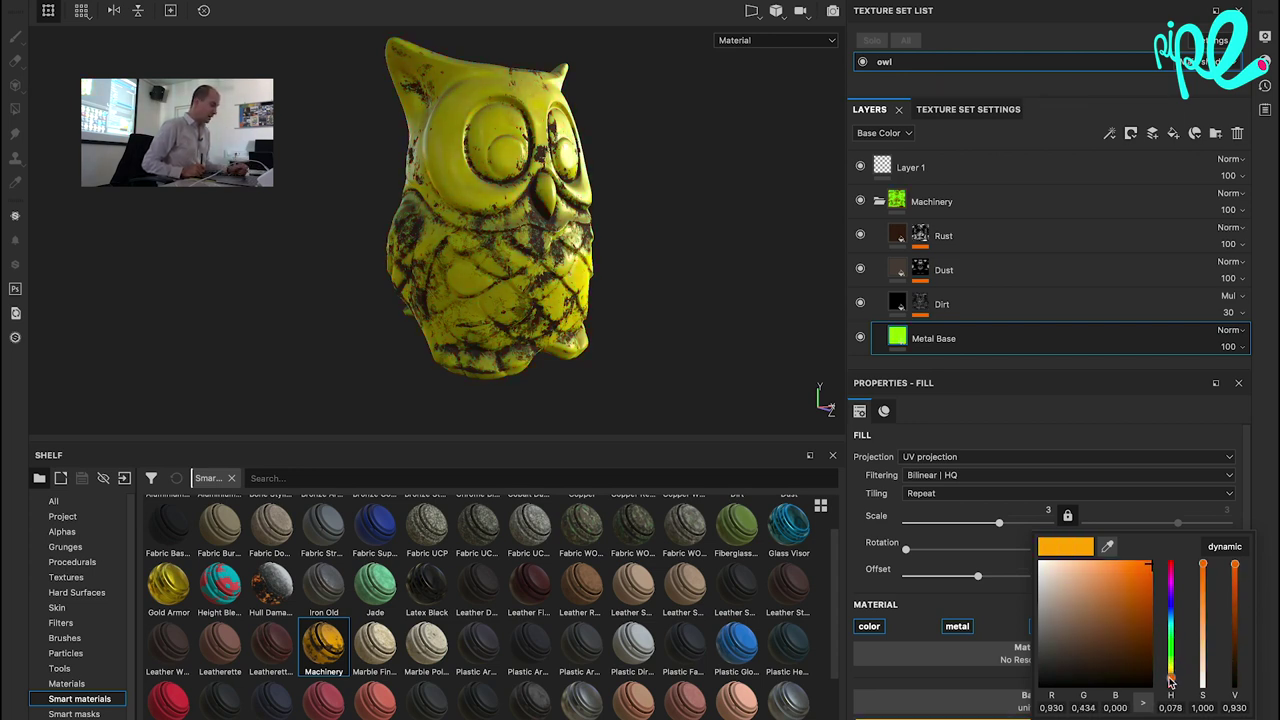
Raise the Dirt layer mask generator's Global Balance from 0.5 to about 0.75.
{"action": "left_click", "coordinate": [925, 308]}
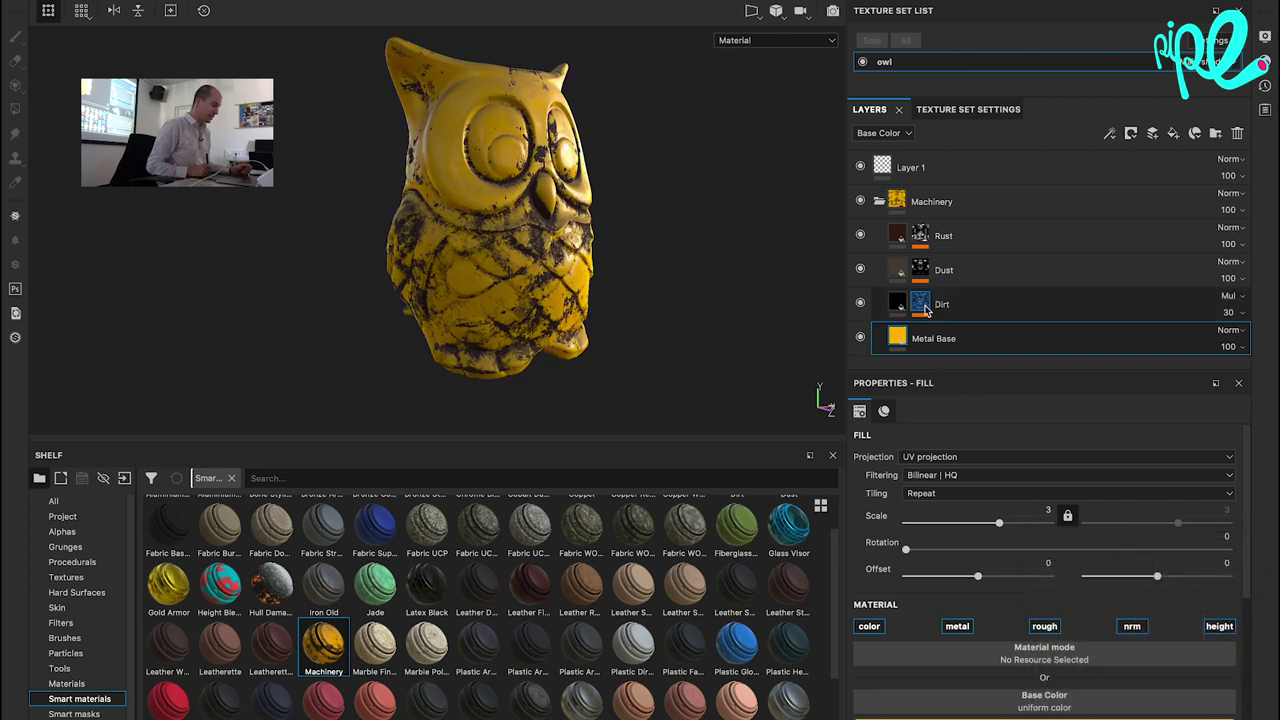
{"action": "left_click_drag", "start_coordinate": [982, 570], "coordinate": [992, 558]}
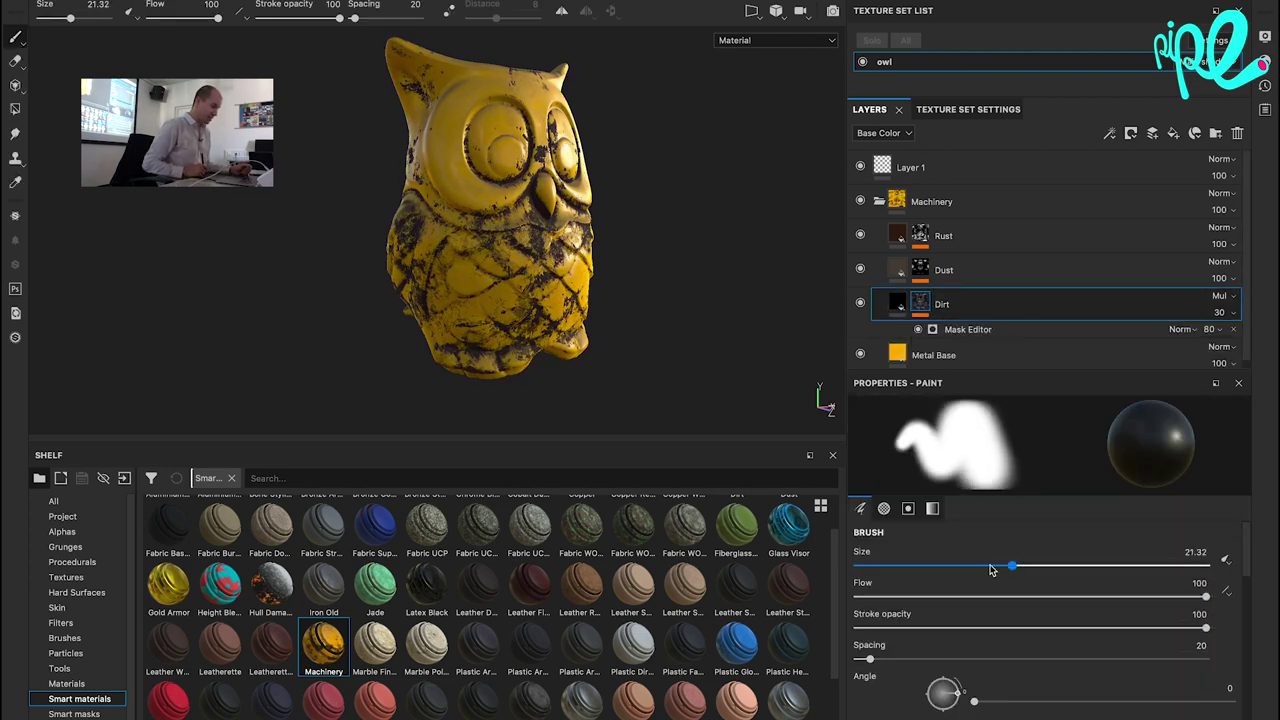
{"action": "left_click_drag", "start_coordinate": [1247, 556], "coordinate": [1247, 606]}
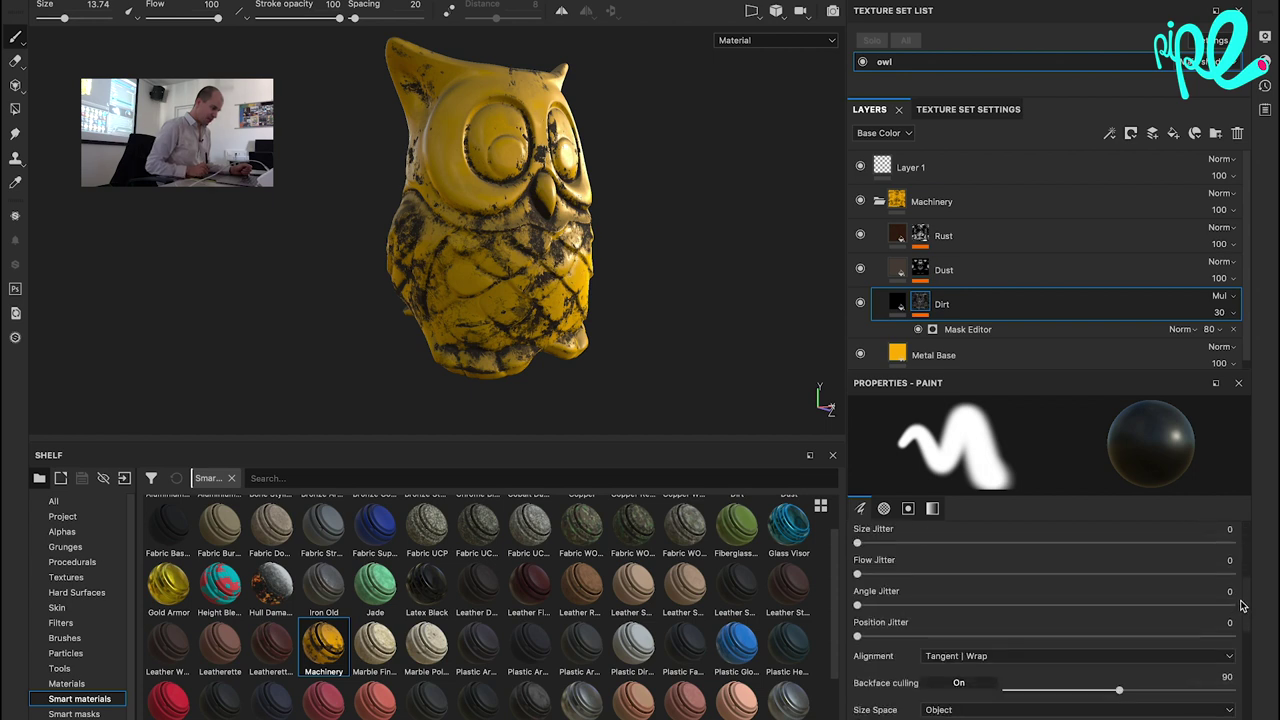
{"action": "left_click", "coordinate": [966, 330]}
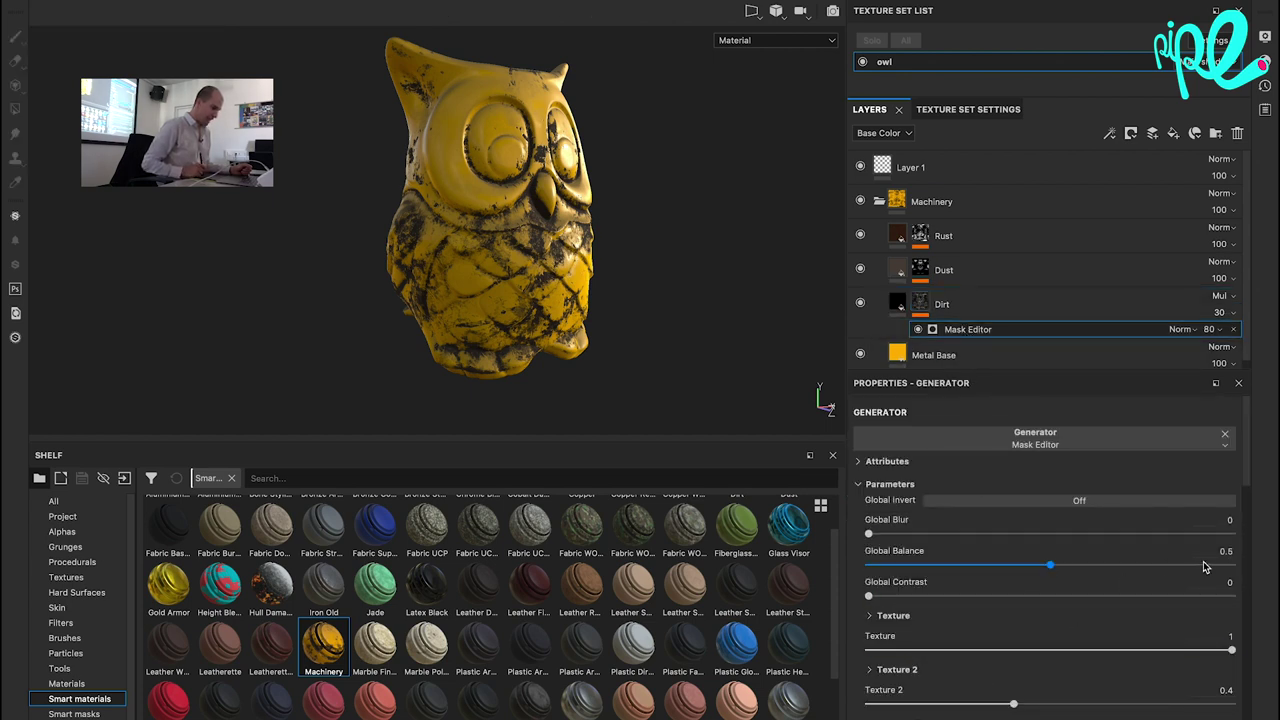
{"action": "mouse_move", "coordinate": [1240, 482]}
{"action": "left_mouse_down"}
{"action": "mouse_move", "coordinate": [1245, 597]}
{"action": "mouse_move", "coordinate": [1243, 586]}
{"action": "left_mouse_up"}
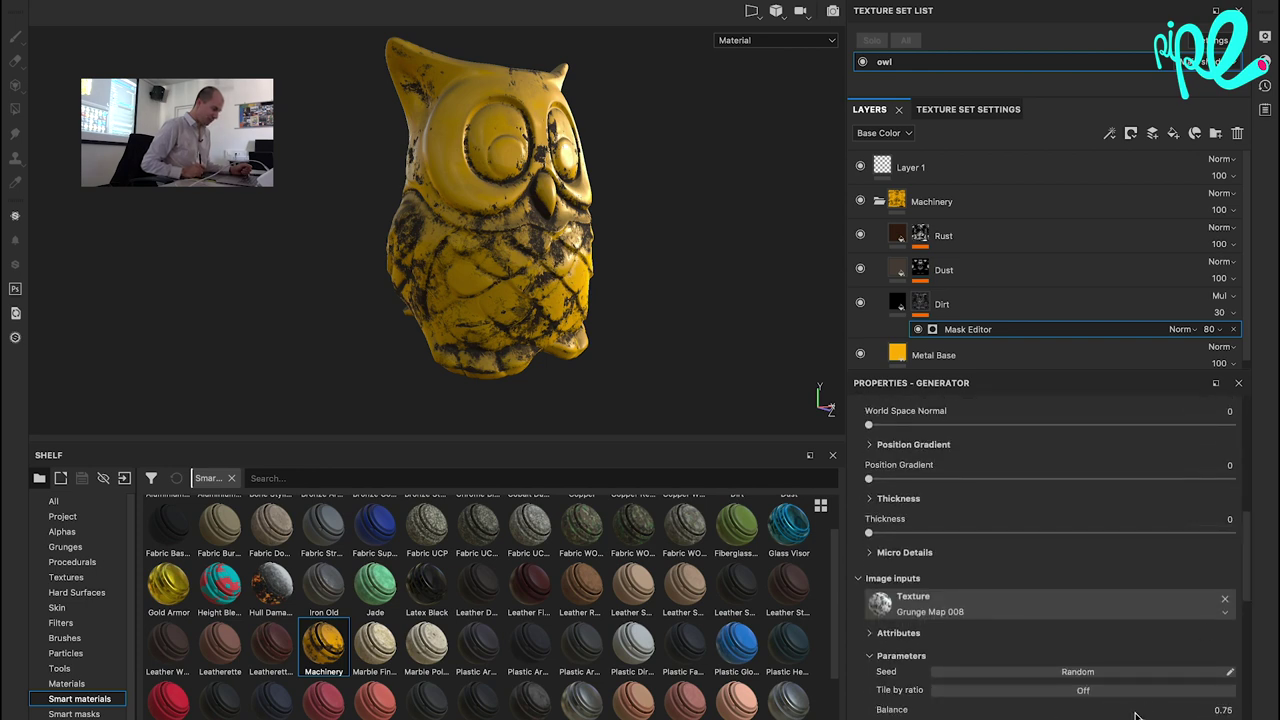
{"action": "scroll", "coordinate": [1243, 555], "scroll_direction": "up", "scroll_amount": 10}
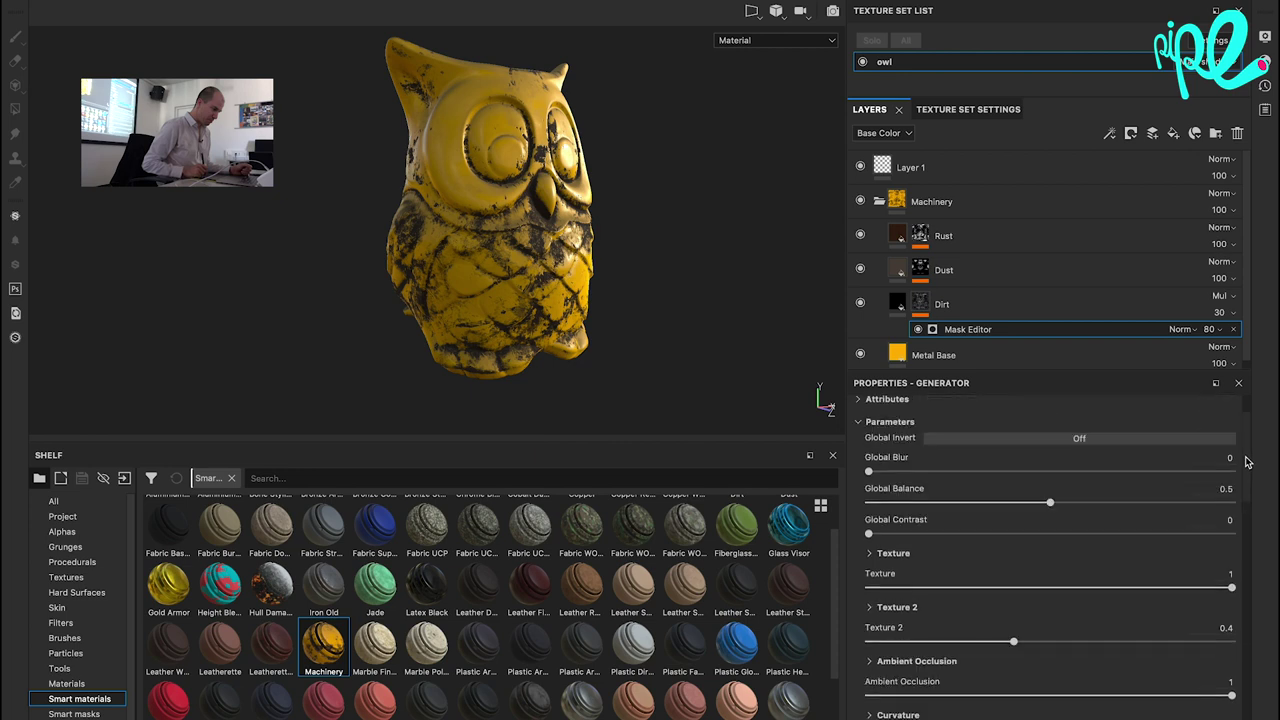
{"action": "left_click_drag", "start_coordinate": [1065, 543], "coordinate": [1137, 540]}
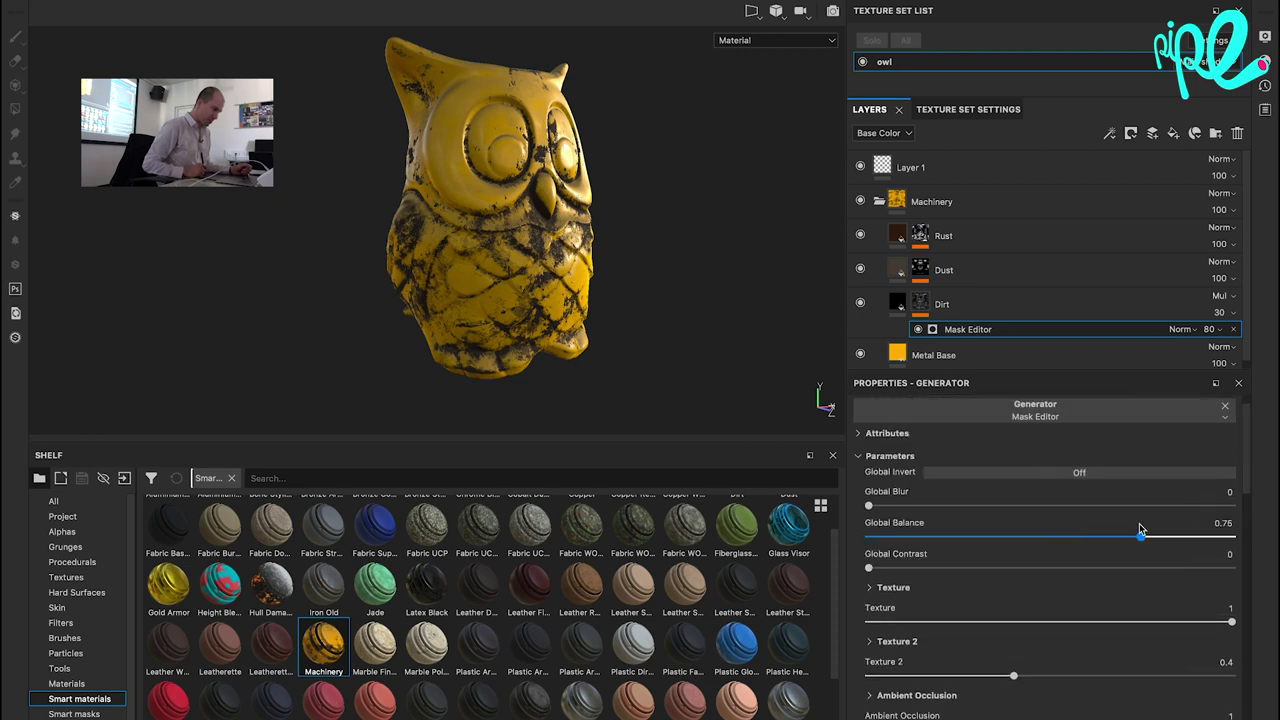
{"action": "left_click", "coordinate": [920, 236]}
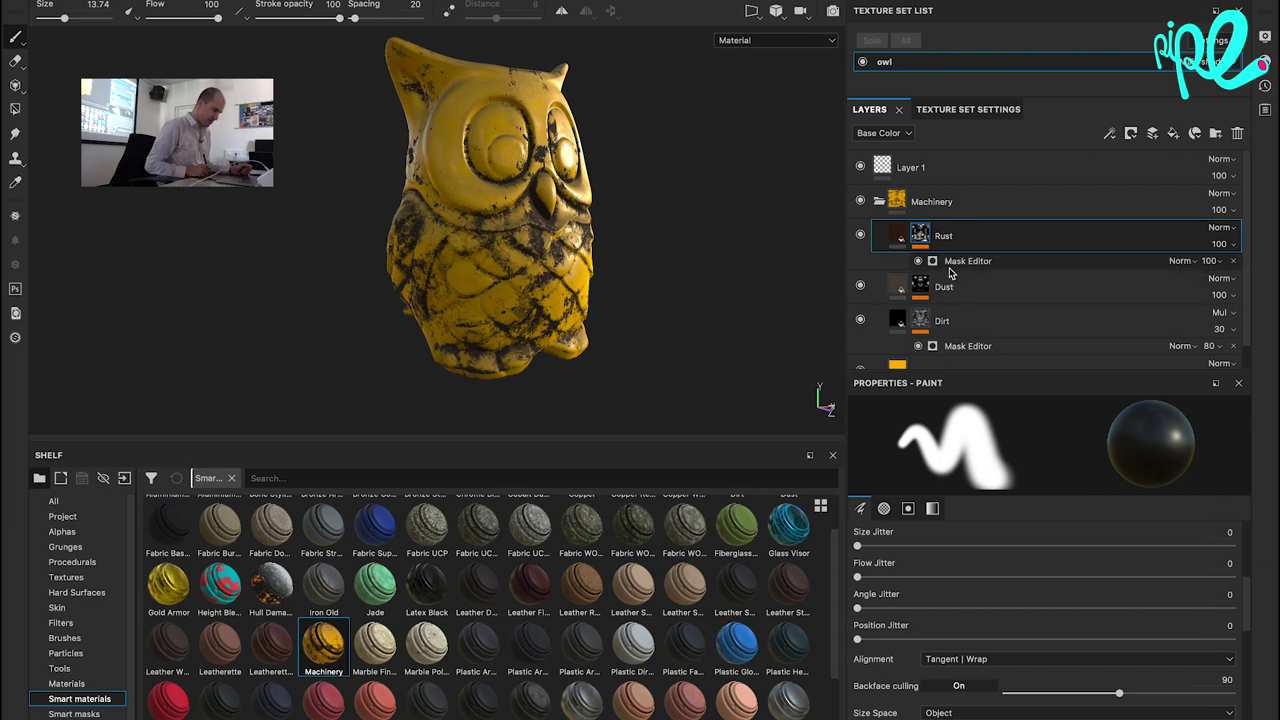
Set the Rust mask generator to Global Balance 0.56 and Global Contrast 0.5.
{"action": "left_click", "coordinate": [957, 261]}
{"action": "mouse_move", "coordinate": [1155, 537]}
{"action": "left_mouse_down"}
{"action": "mouse_move", "coordinate": [979, 537]}
{"action": "mouse_move", "coordinate": [1134, 537]}
{"action": "mouse_move", "coordinate": [1005, 537]}
{"action": "mouse_move", "coordinate": [1016, 539]}
{"action": "left_mouse_up"}
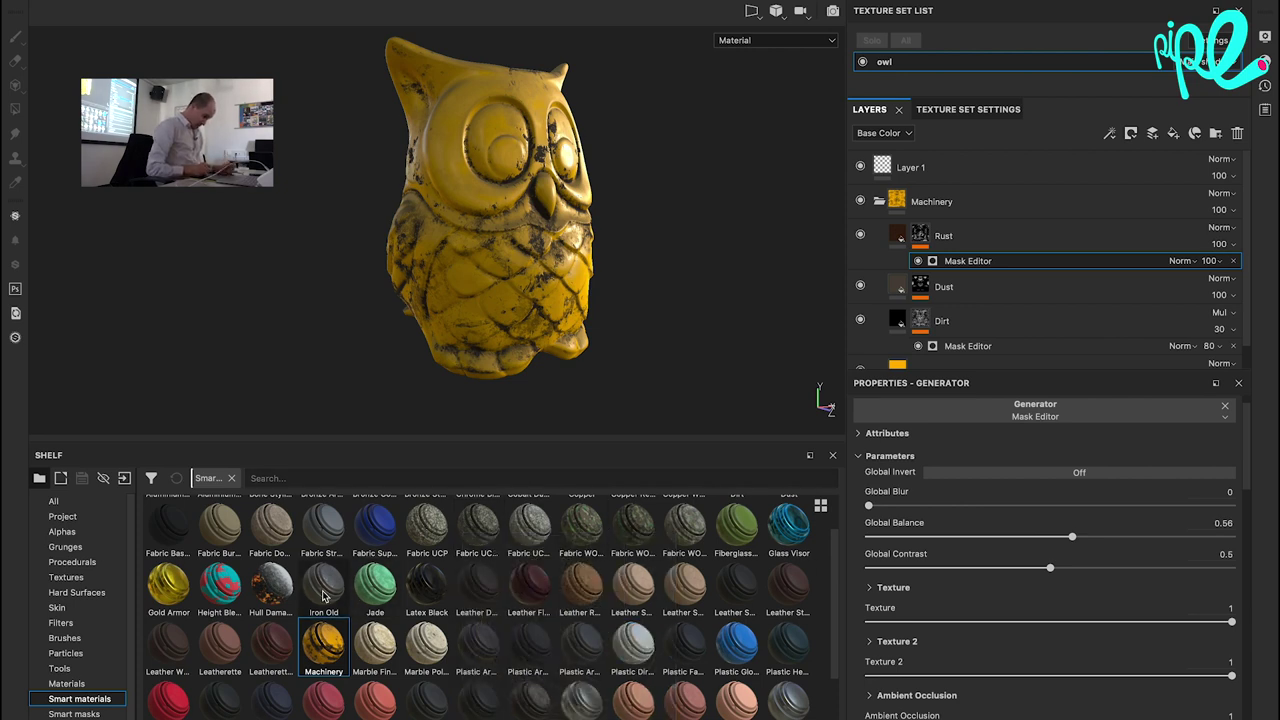
{"action": "left_click", "coordinate": [879, 201]}
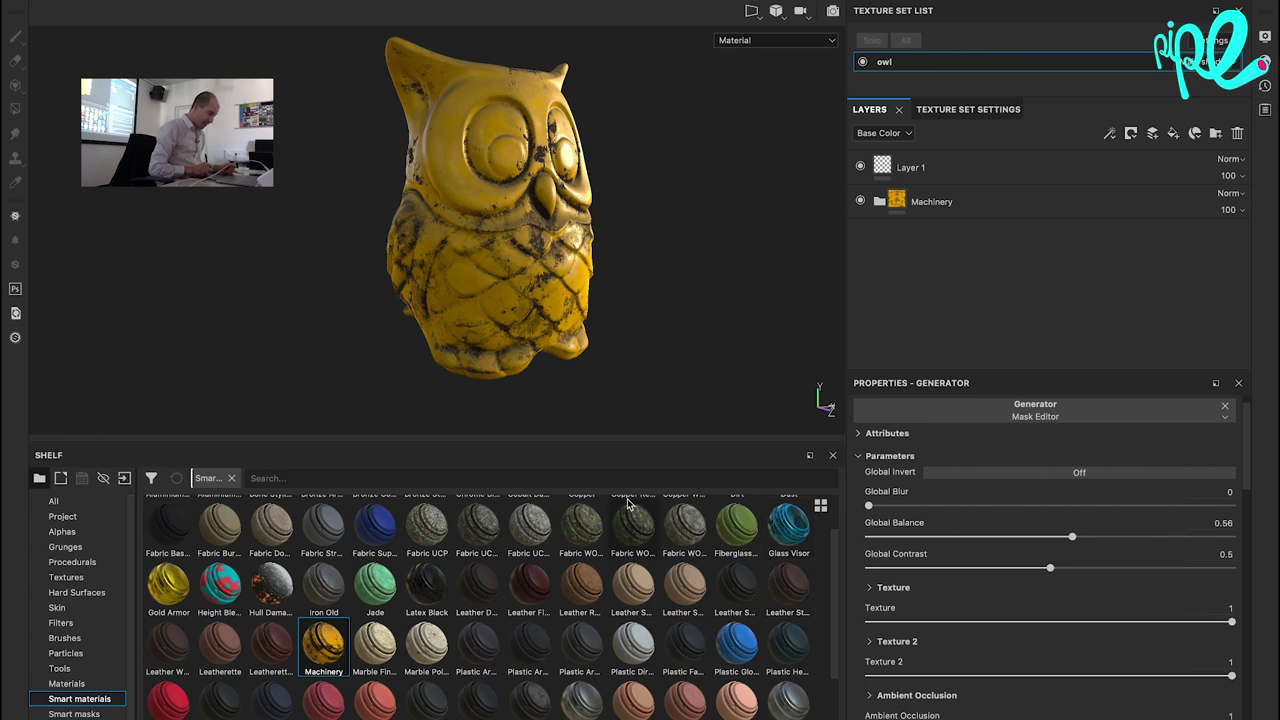
Add Iron Old above Machinery, masked by colour selection to the purple ID region.
{"action": "left_click_drag", "start_coordinate": [315, 584], "coordinate": [940, 187]}
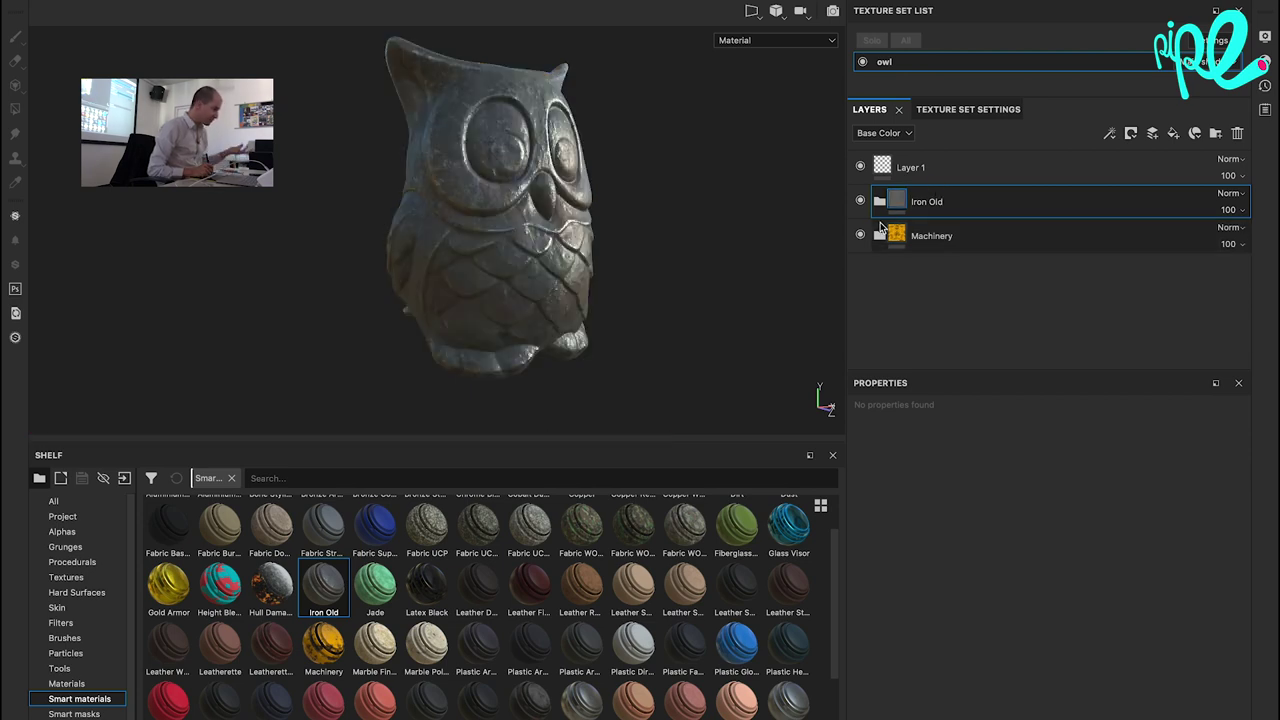
{"action": "left_click_drag", "start_coordinate": [648, 283], "coordinate": [366, 309], "text": "alt"}
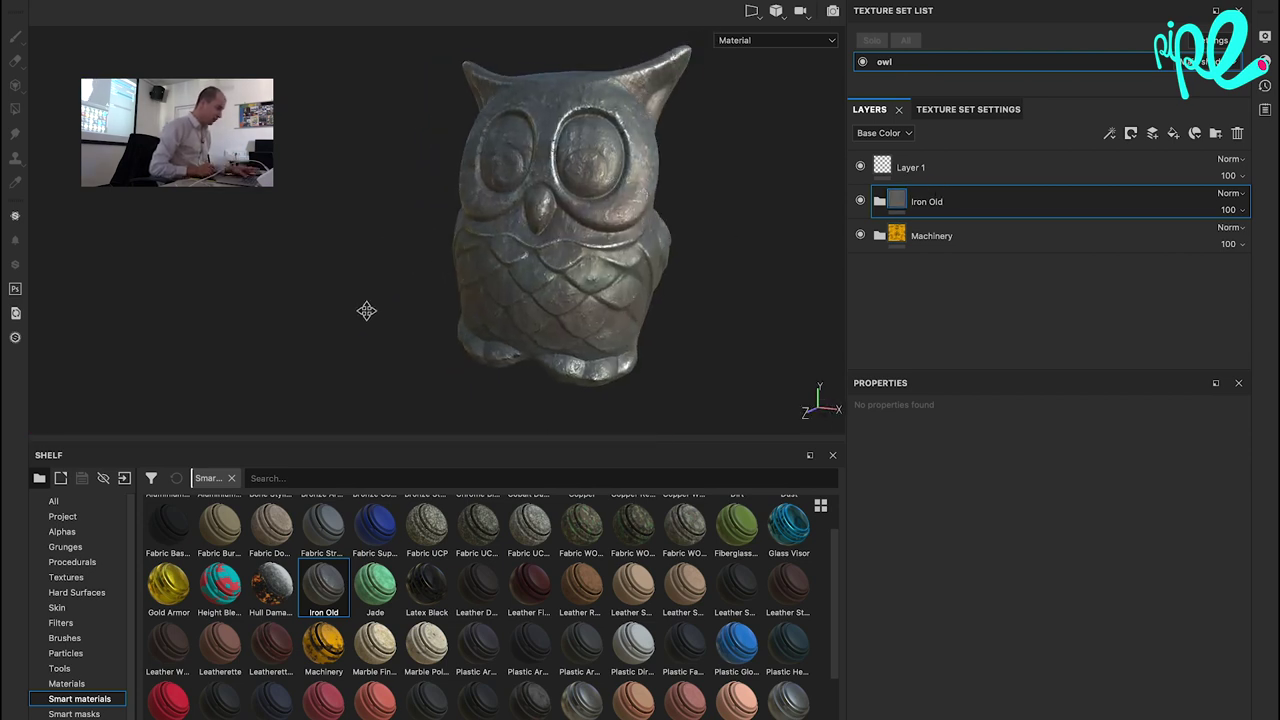
{"action": "mouse_move", "coordinate": [777, 194]}
{"action": "right_mouse_down", "text": "alt"}
{"action": "mouse_move", "coordinate": [613, 221]}
{"action": "mouse_move", "coordinate": [714, 251]}
{"action": "right_mouse_up", "text": "alt"}
{"action": "mouse_move", "coordinate": [714, 251]}
{"action": "left_mouse_down", "text": "alt"}
{"action": "mouse_move", "coordinate": [518, 195]}
{"action": "mouse_move", "coordinate": [380, 350]}
{"action": "left_mouse_up", "text": "alt"}
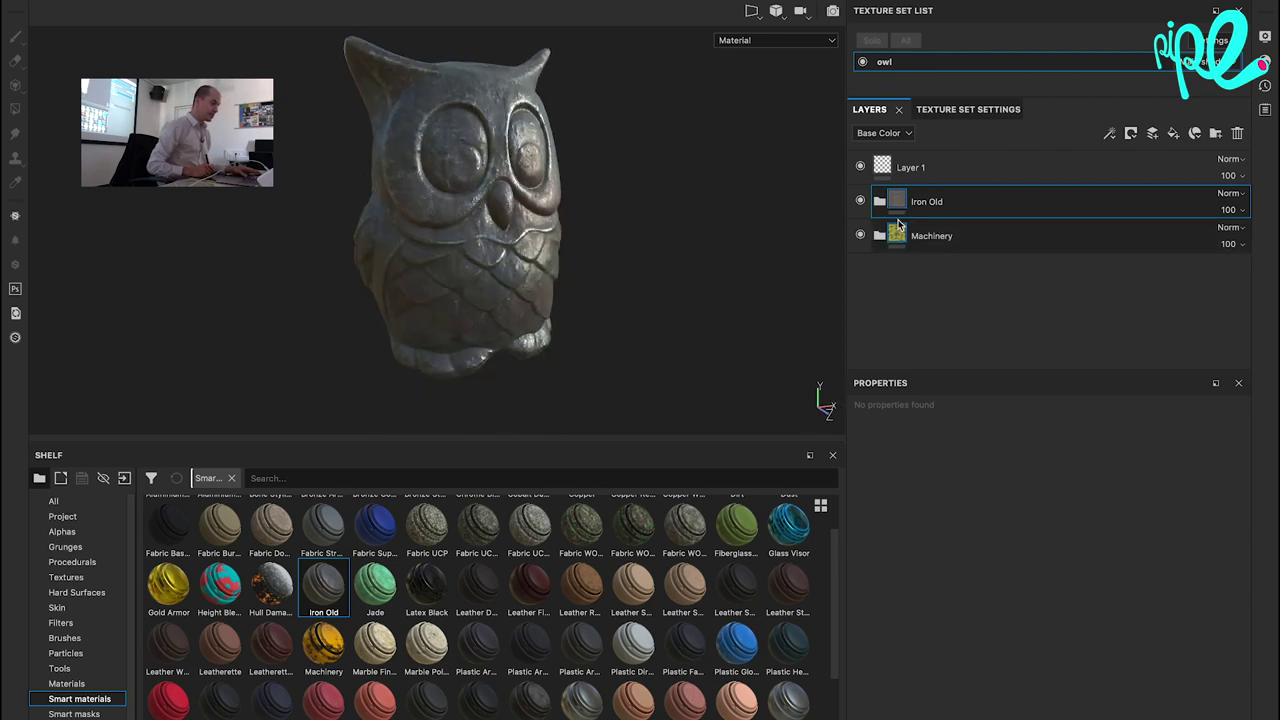
{"action": "right_click", "coordinate": [905, 202]}
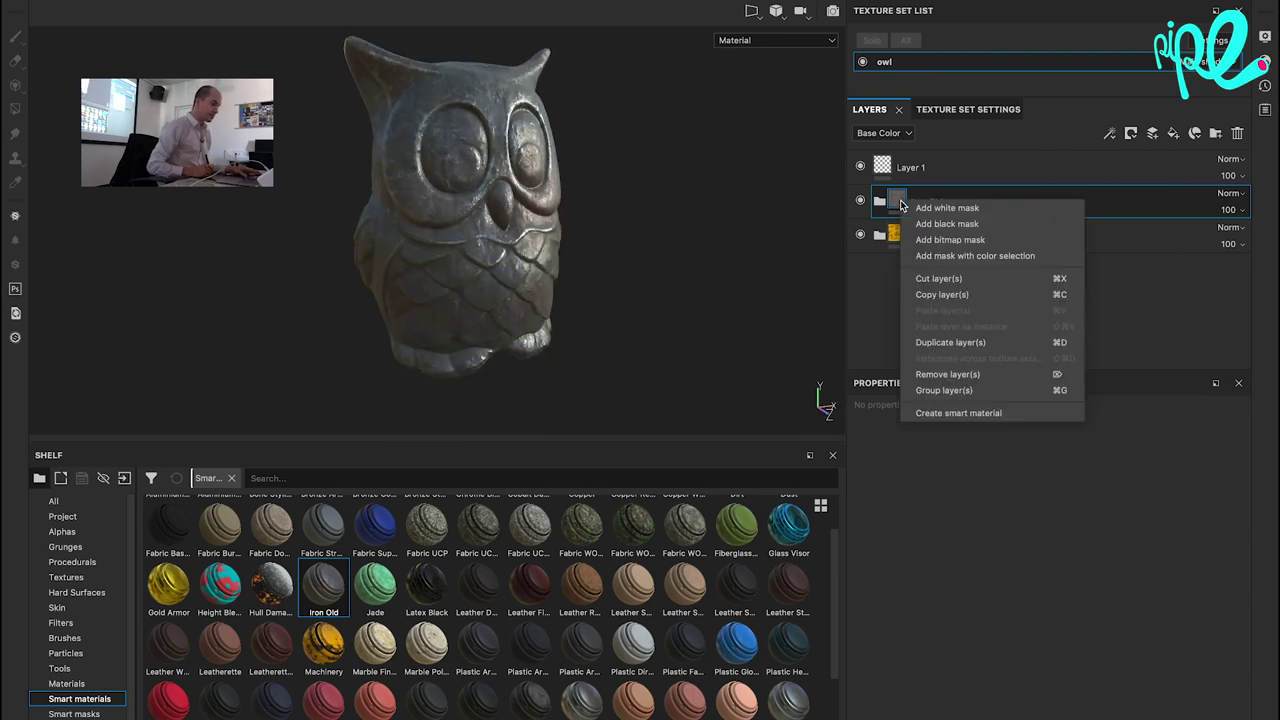
{"action": "left_click", "coordinate": [1014, 256]}
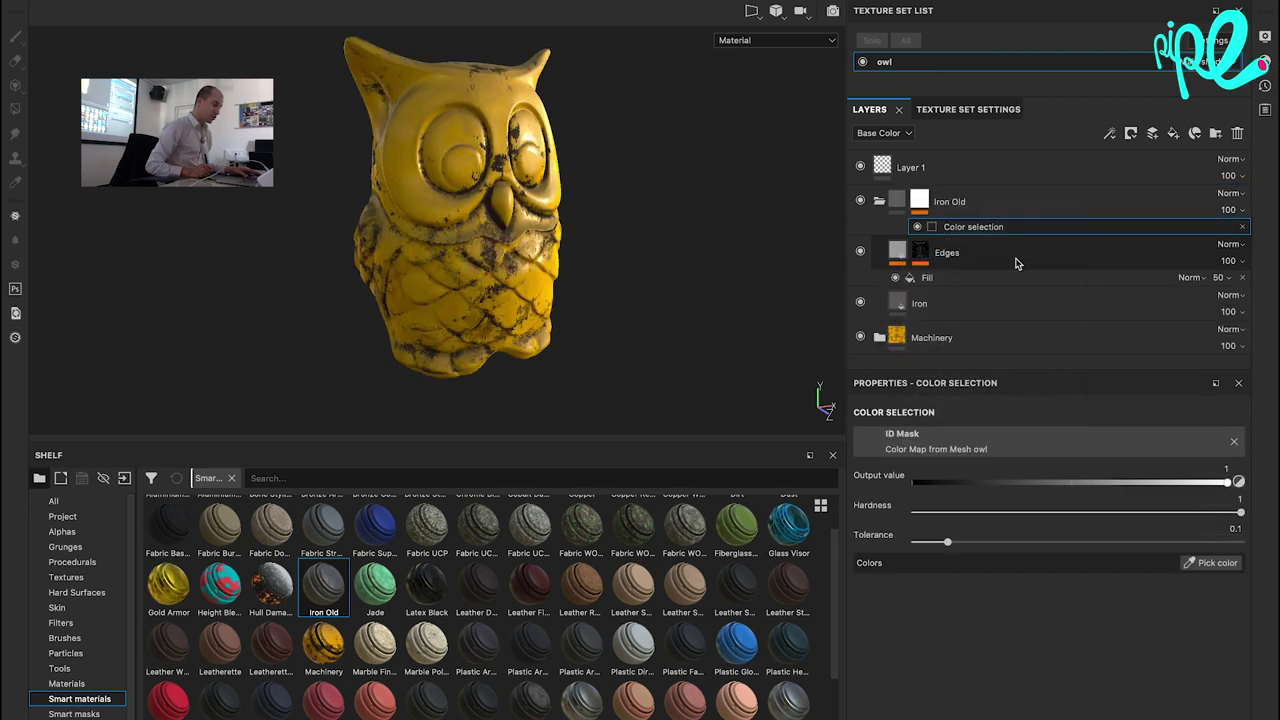
{"action": "left_click", "coordinate": [1208, 565]}
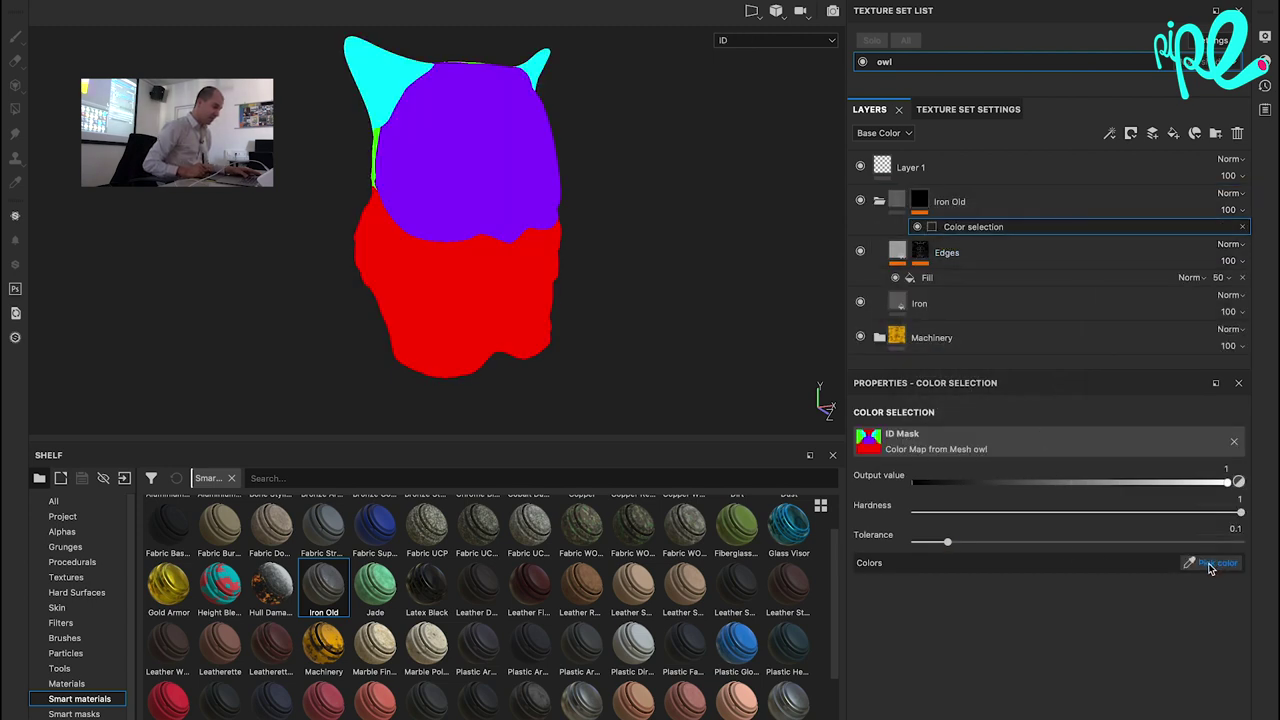
{"action": "left_click", "coordinate": [470, 201]}
{"action": "left_click_drag", "start_coordinate": [644, 241], "coordinate": [668, 223], "text": "alt"}
Add Jade above Iron Old, masked by colour selection to the cyan ear region.
{"action": "left_click_drag", "start_coordinate": [375, 592], "coordinate": [960, 184]}
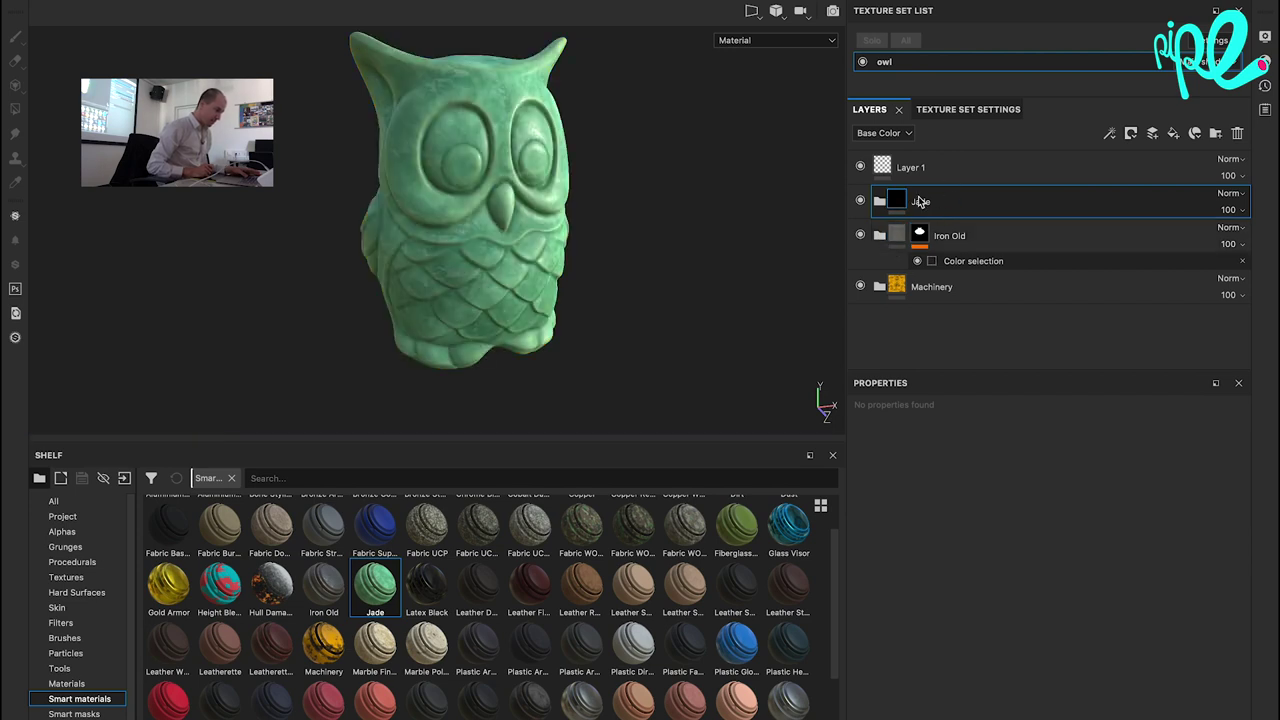
{"action": "right_click", "coordinate": [893, 206]}
{"action": "left_click", "coordinate": [960, 251]}
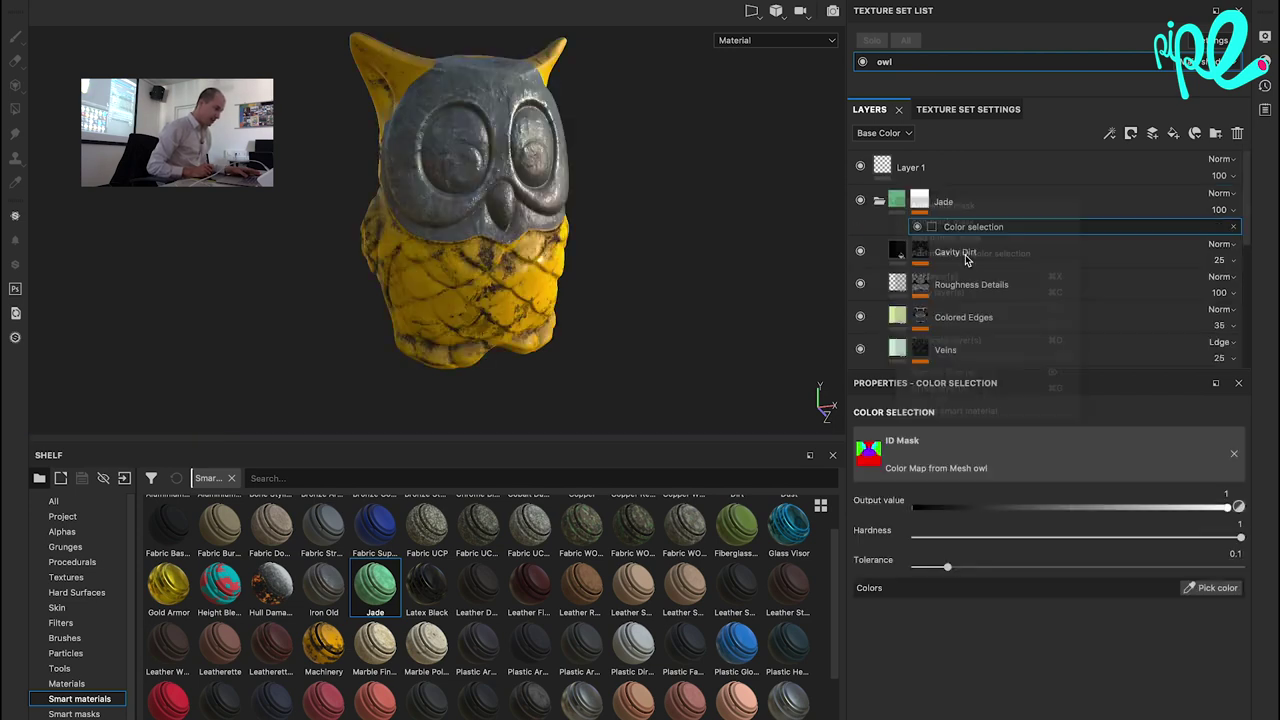
{"action": "left_click", "coordinate": [1214, 562]}
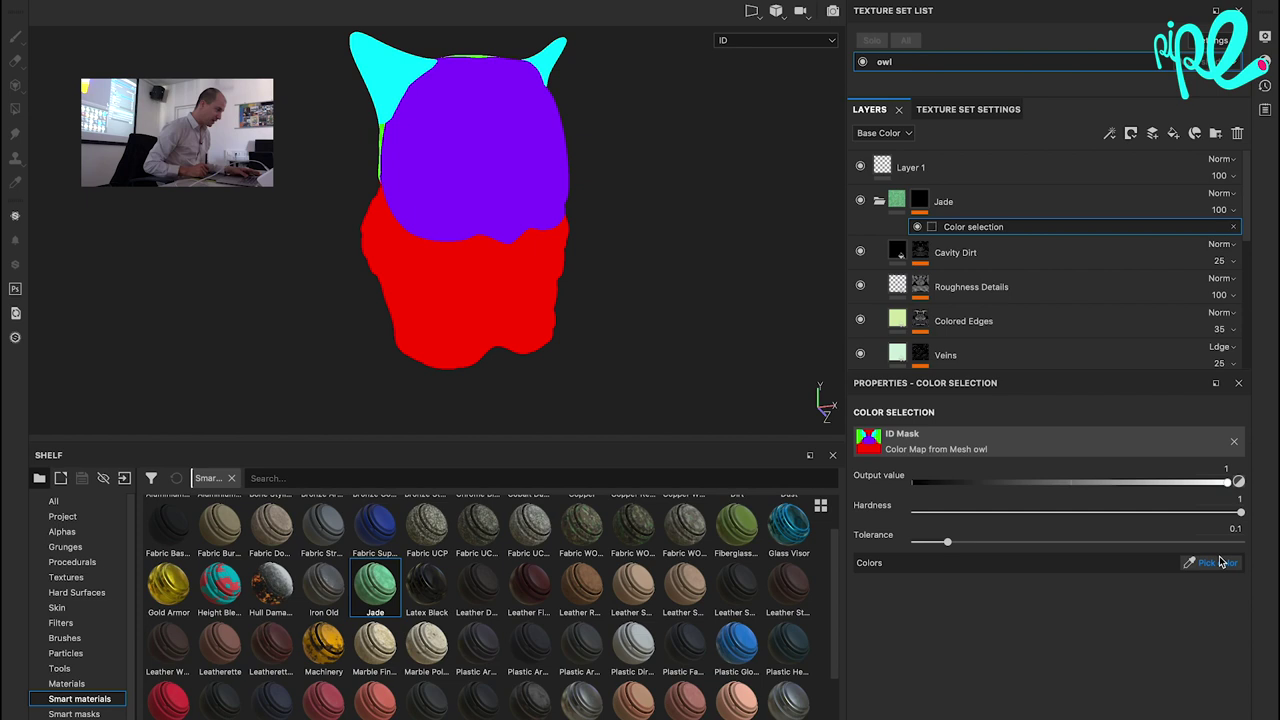
{"action": "left_click", "coordinate": [407, 37]}
{"action": "mouse_move", "coordinate": [594, 189]}
{"action": "left_mouse_down", "text": "alt"}
{"action": "mouse_move", "coordinate": [522, 247]}
{"action": "mouse_move", "coordinate": [731, 209]}
{"action": "left_mouse_up", "text": "alt"}
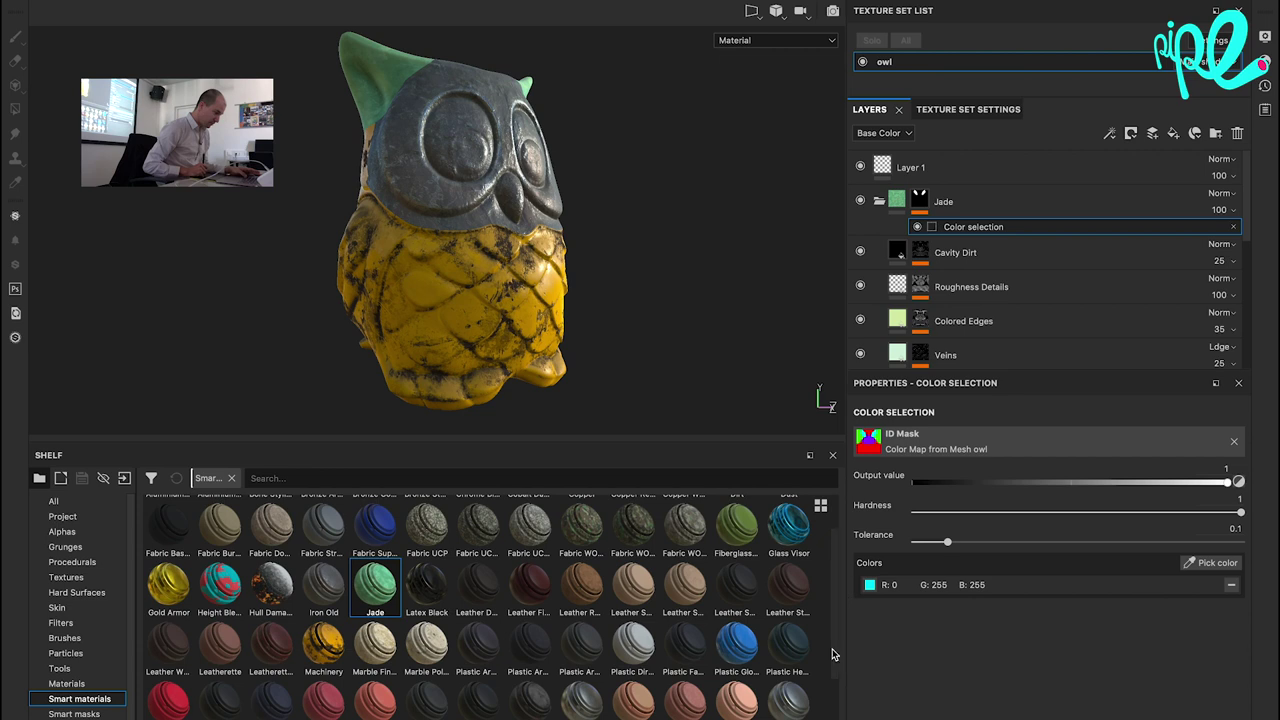
{"action": "scroll", "coordinate": [820, 640], "scroll_direction": "down", "scroll_amount": 2}
{"action": "left_click", "coordinate": [478, 650]}
Add Steel Painted above Jade with a colour-selection mask on the owl's red ID body region.
{"action": "left_click_drag", "start_coordinate": [565, 593], "coordinate": [980, 181]}
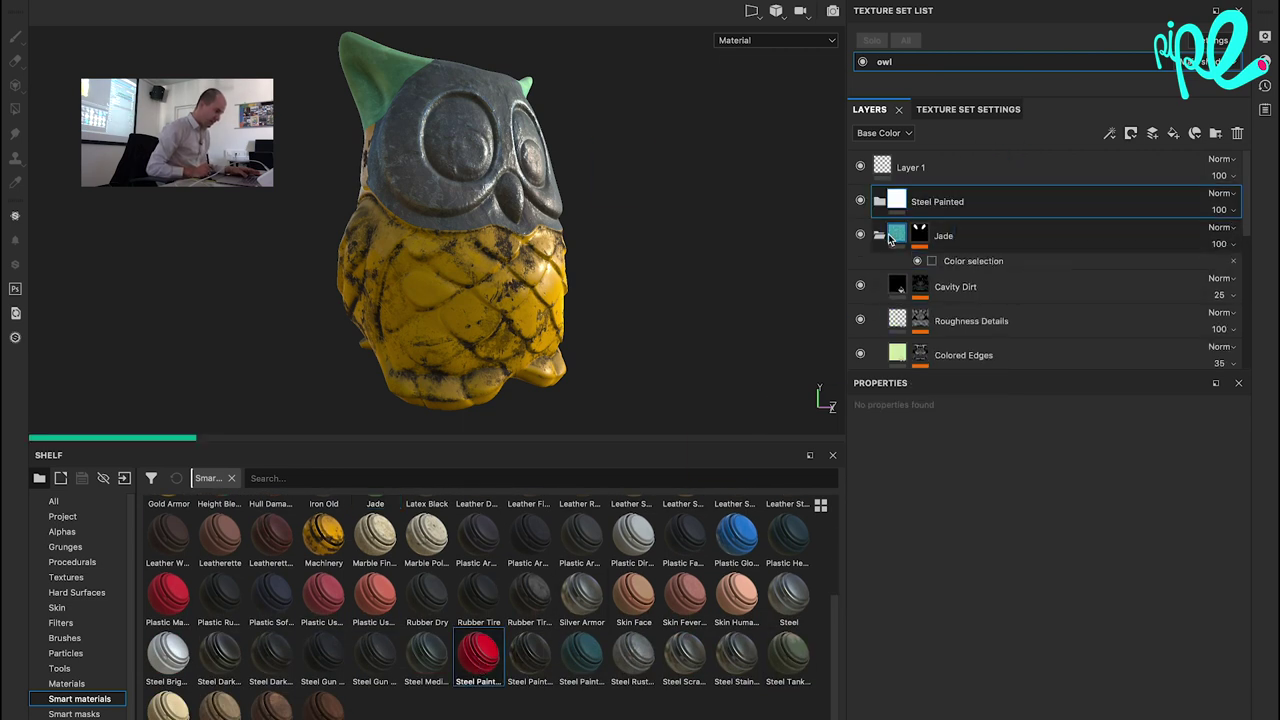
{"action": "left_click", "coordinate": [880, 203]}
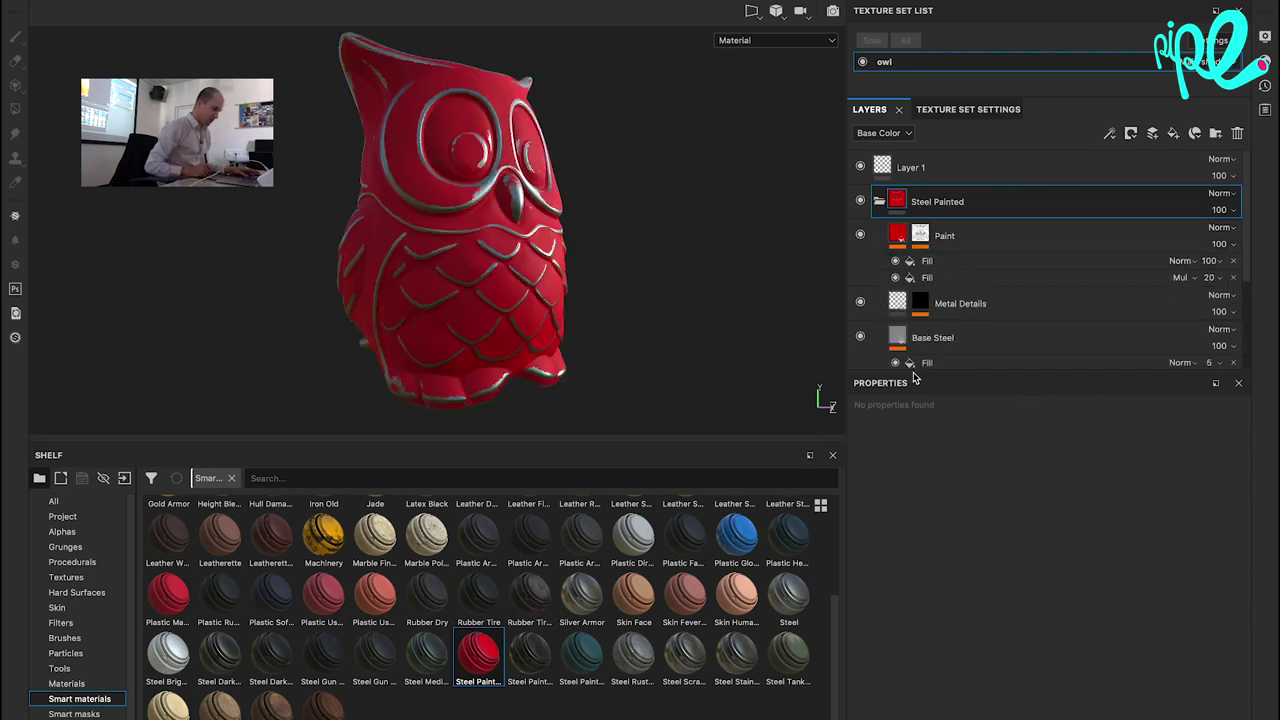
{"action": "left_click", "coordinate": [945, 237]}
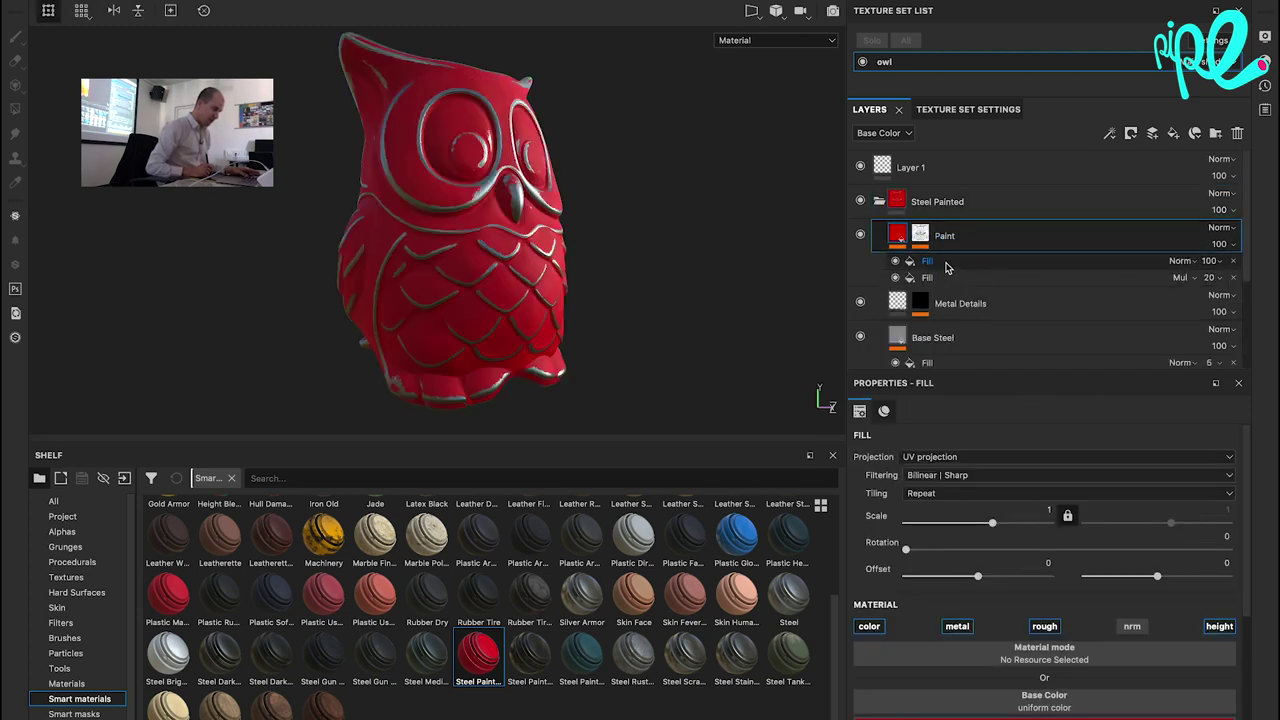
{"action": "left_click", "coordinate": [888, 202]}
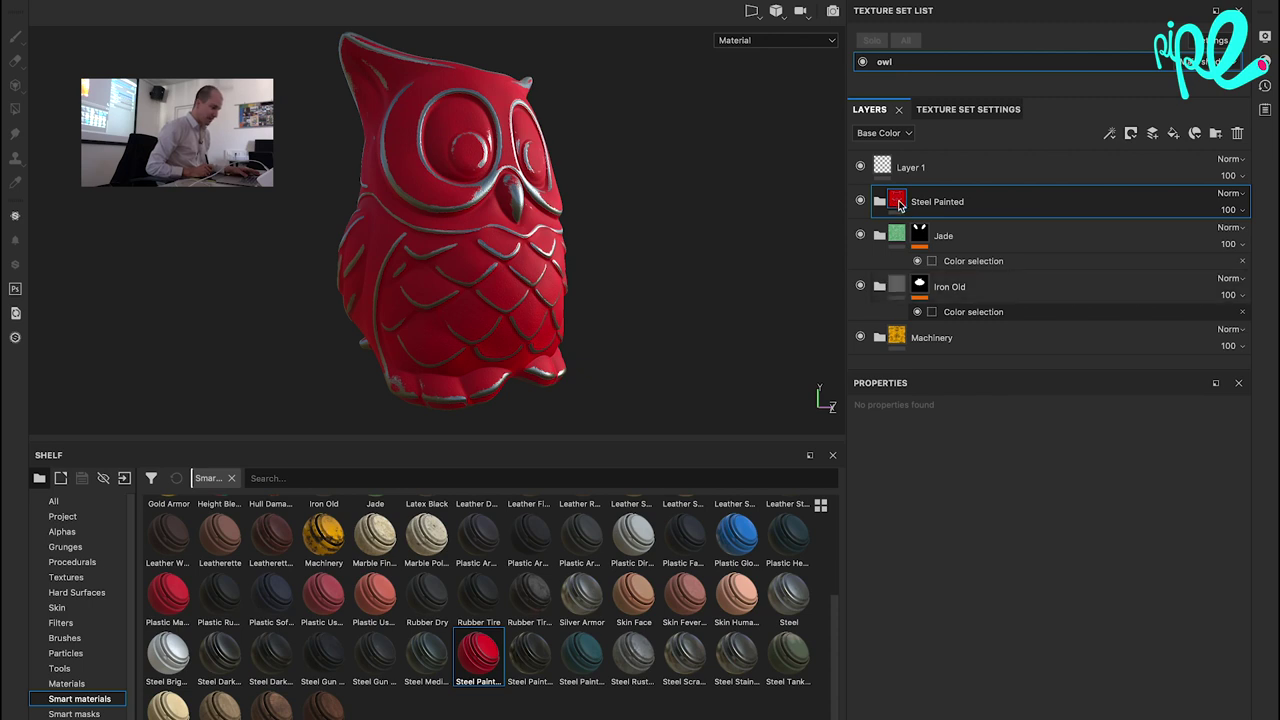
{"action": "right_click", "coordinate": [916, 209]}
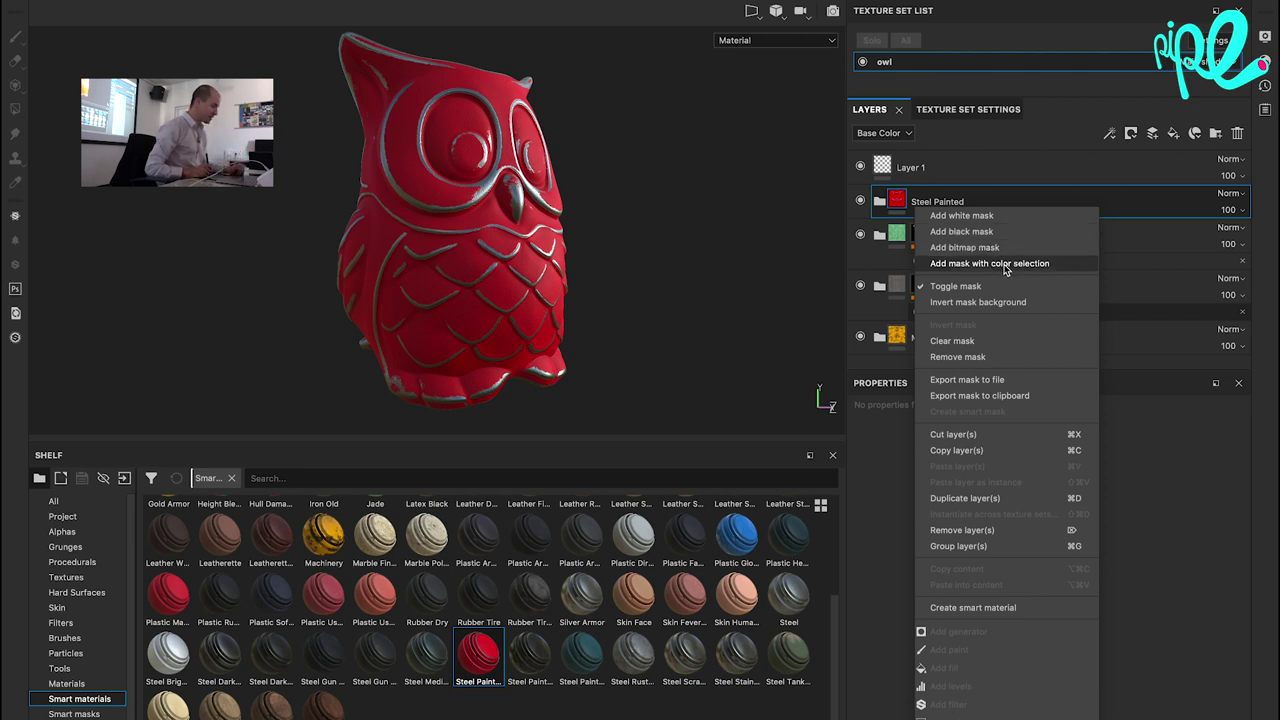
{"action": "left_click", "coordinate": [1003, 265]}
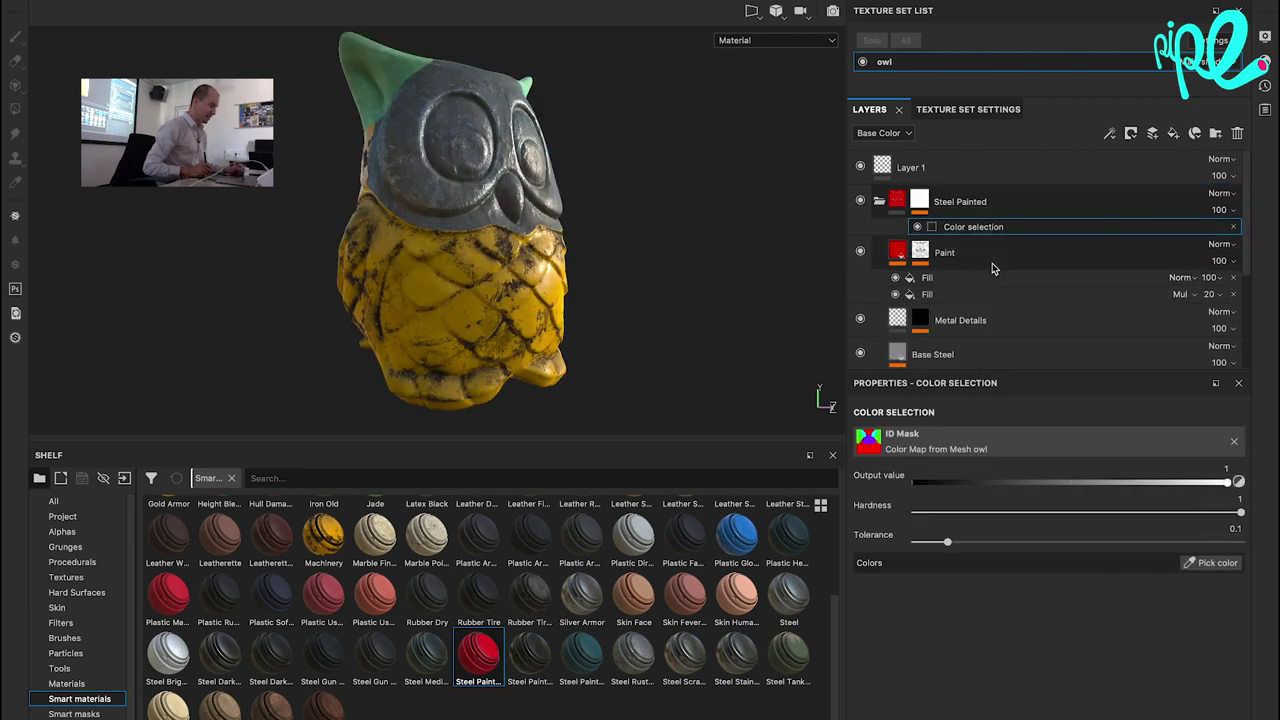
{"action": "left_click", "coordinate": [1222, 563]}
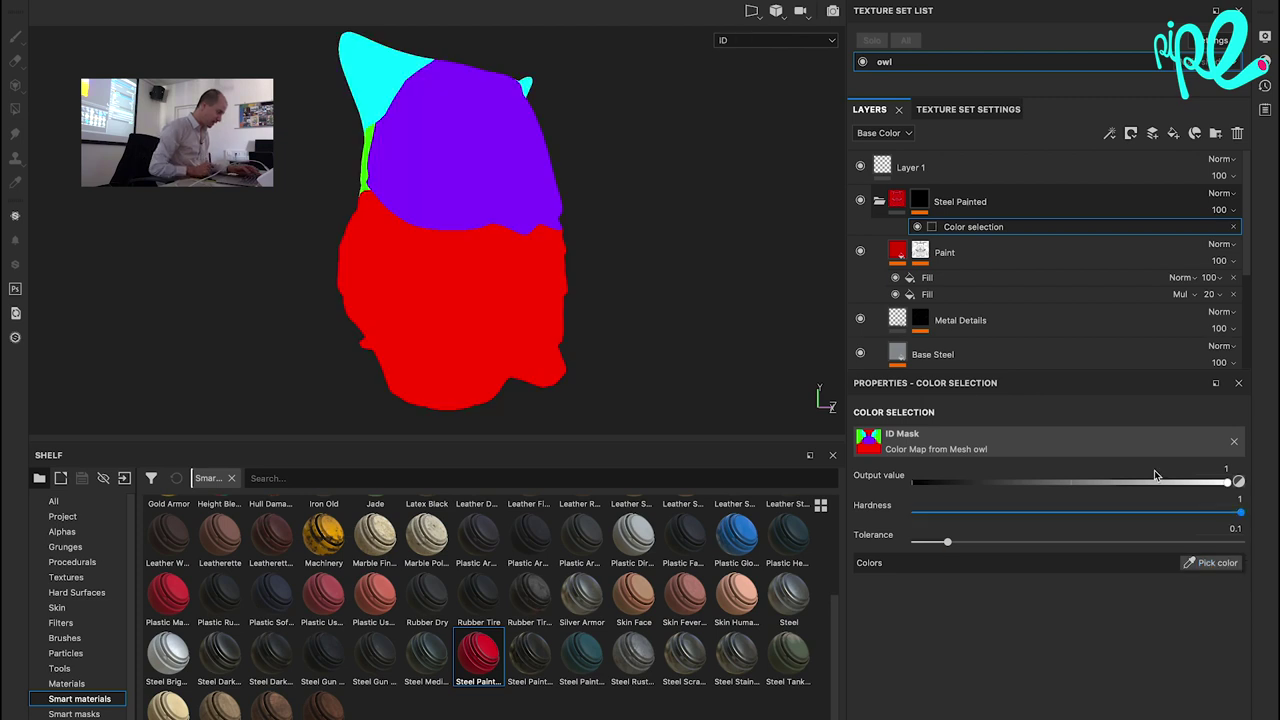
{"action": "left_click", "coordinate": [518, 266]}
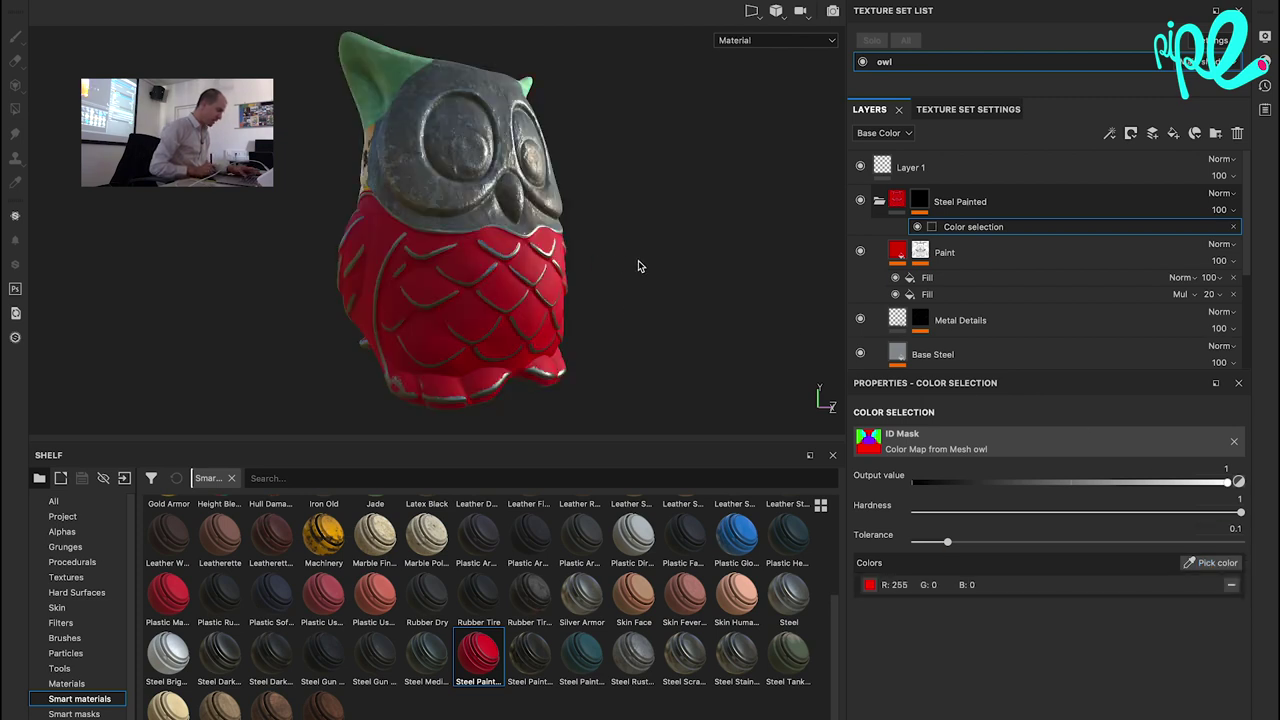
{"action": "left_click", "coordinate": [1224, 564]}
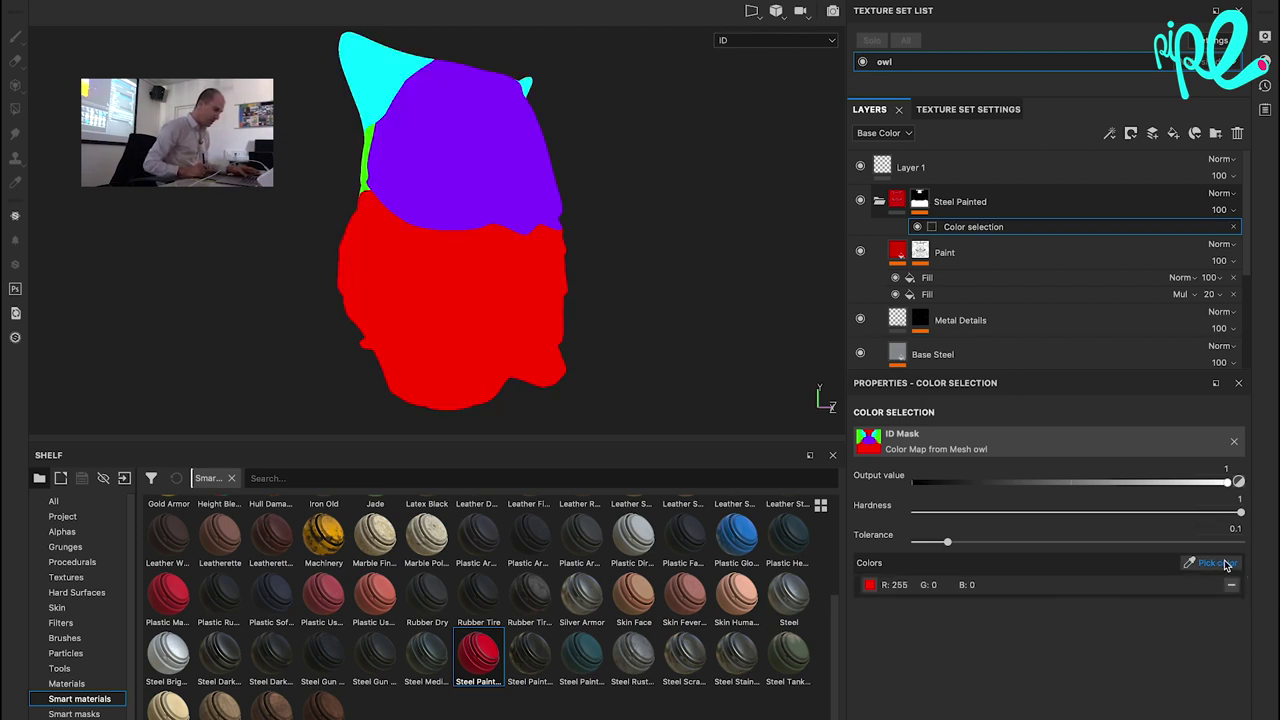
{"action": "left_click", "coordinate": [715, 305]}
{"action": "mouse_move", "coordinate": [715, 305]}
{"action": "left_mouse_down", "text": "alt"}
{"action": "mouse_move", "coordinate": [691, 251]}
{"action": "mouse_move", "coordinate": [780, 266]}
{"action": "mouse_move", "coordinate": [309, 232]}
{"action": "mouse_move", "coordinate": [137, 237]}
{"action": "mouse_move", "coordinate": [294, 223]}
{"action": "mouse_move", "coordinate": [400, 289]}
{"action": "mouse_move", "coordinate": [366, 256]}
{"action": "mouse_move", "coordinate": [448, 287]}
{"action": "left_mouse_up", "text": "alt"}
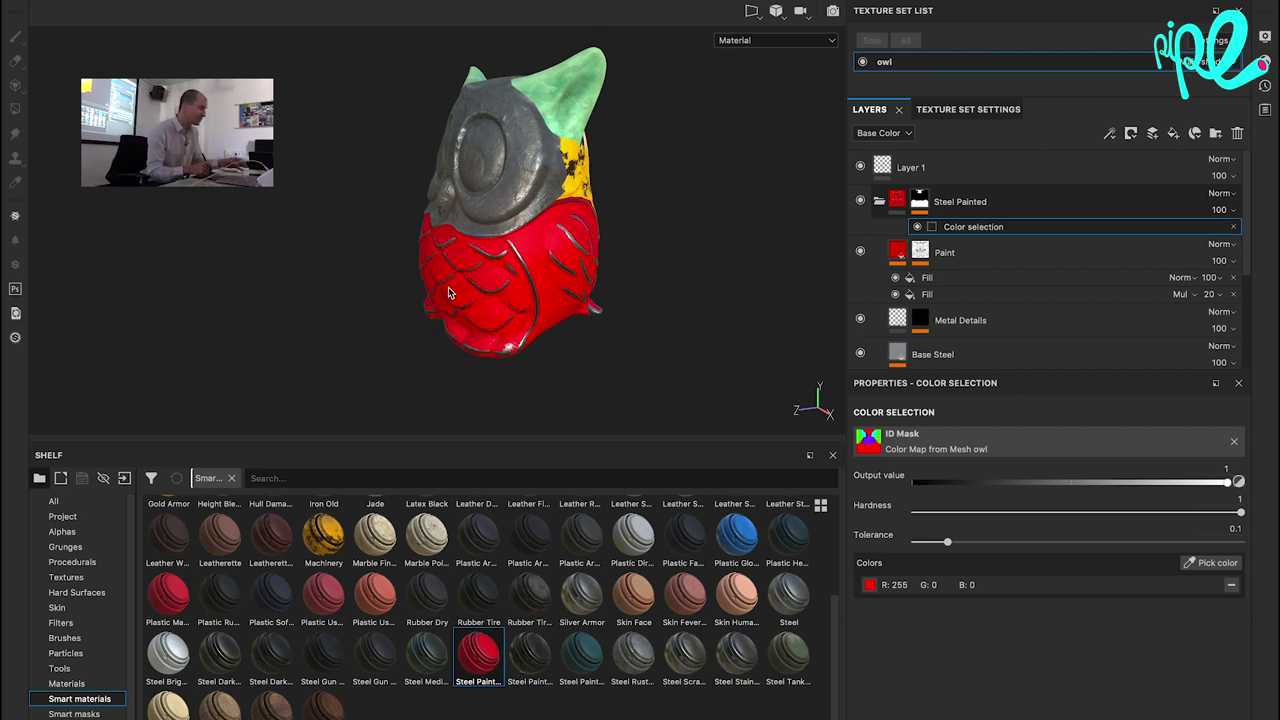
{"action": "mouse_move", "coordinate": [719, 150]}
{"action": "left_mouse_down", "text": "alt"}
{"action": "mouse_move", "coordinate": [694, 209]}
{"action": "mouse_move", "coordinate": [655, 219]}
{"action": "mouse_move", "coordinate": [591, 294]}
{"action": "mouse_move", "coordinate": [688, 256]}
{"action": "mouse_move", "coordinate": [680, 271]}
{"action": "mouse_move", "coordinate": [554, 266]}
{"action": "mouse_move", "coordinate": [680, 280]}
{"action": "left_mouse_up", "text": "alt"}
{"action": "mouse_move", "coordinate": [680, 280]}
{"action": "right_mouse_down", "text": "alt"}
{"action": "mouse_move", "coordinate": [602, 300]}
{"action": "mouse_move", "coordinate": [671, 220]}
{"action": "right_mouse_up", "text": "alt"}
{"action": "middle_click_drag", "start_coordinate": [671, 220], "coordinate": [330, 289], "text": "alt"}
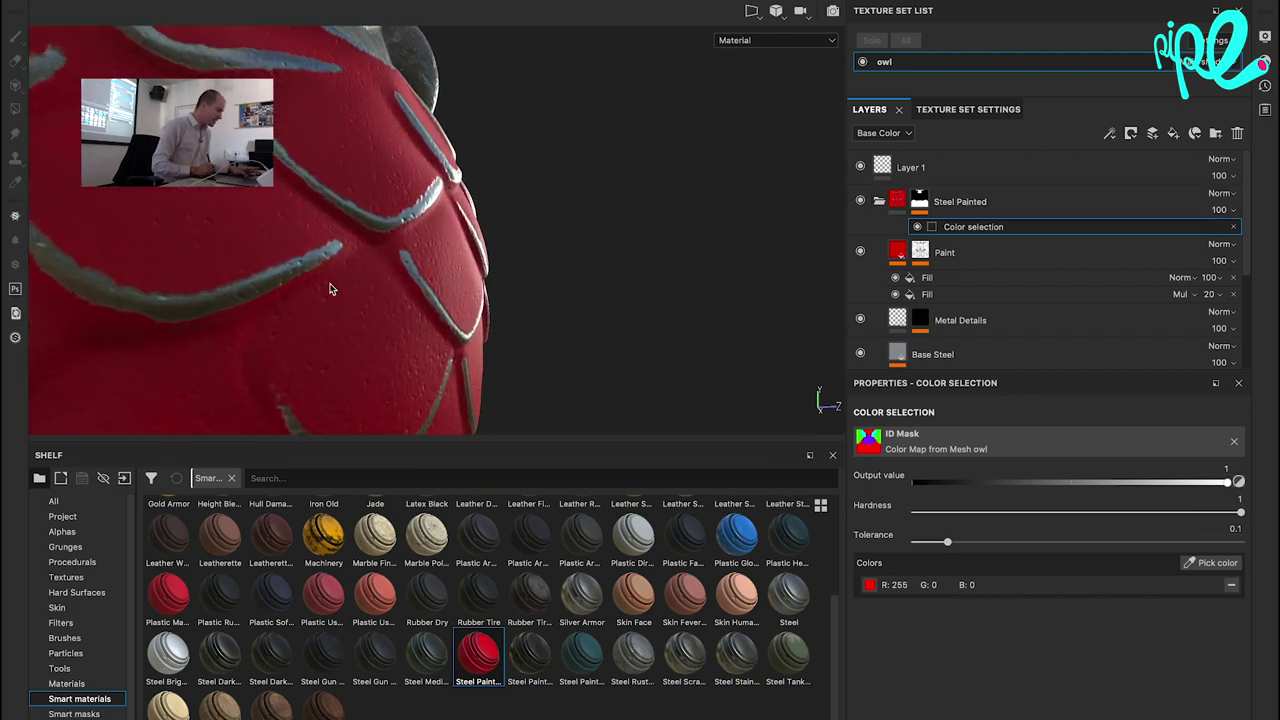
{"action": "mouse_move", "coordinate": [413, 258]}
{"action": "left_mouse_down", "text": "alt"}
{"action": "mouse_move", "coordinate": [150, 230]}
{"action": "mouse_move", "coordinate": [206, 240]}
{"action": "mouse_move", "coordinate": [296, 214]}
{"action": "left_mouse_up", "text": "alt"}
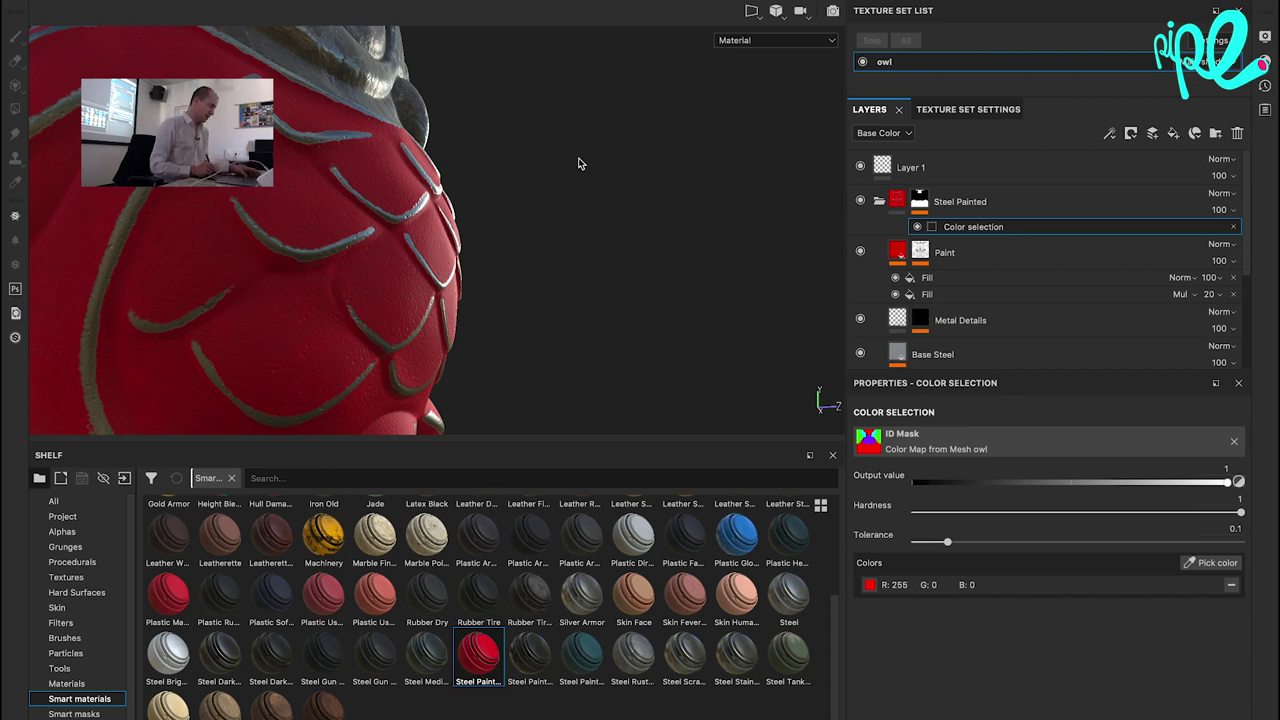
{"action": "left_click_drag", "start_coordinate": [578, 163], "coordinate": [151, 270], "text": "alt"}
{"action": "right_click_drag", "start_coordinate": [151, 270], "coordinate": [289, 262], "text": "alt"}
{"action": "mouse_move", "coordinate": [289, 262]}
{"action": "left_mouse_down", "text": "alt"}
{"action": "mouse_move", "coordinate": [430, 258]}
{"action": "mouse_move", "coordinate": [593, 329]}
{"action": "left_mouse_up", "text": "alt"}
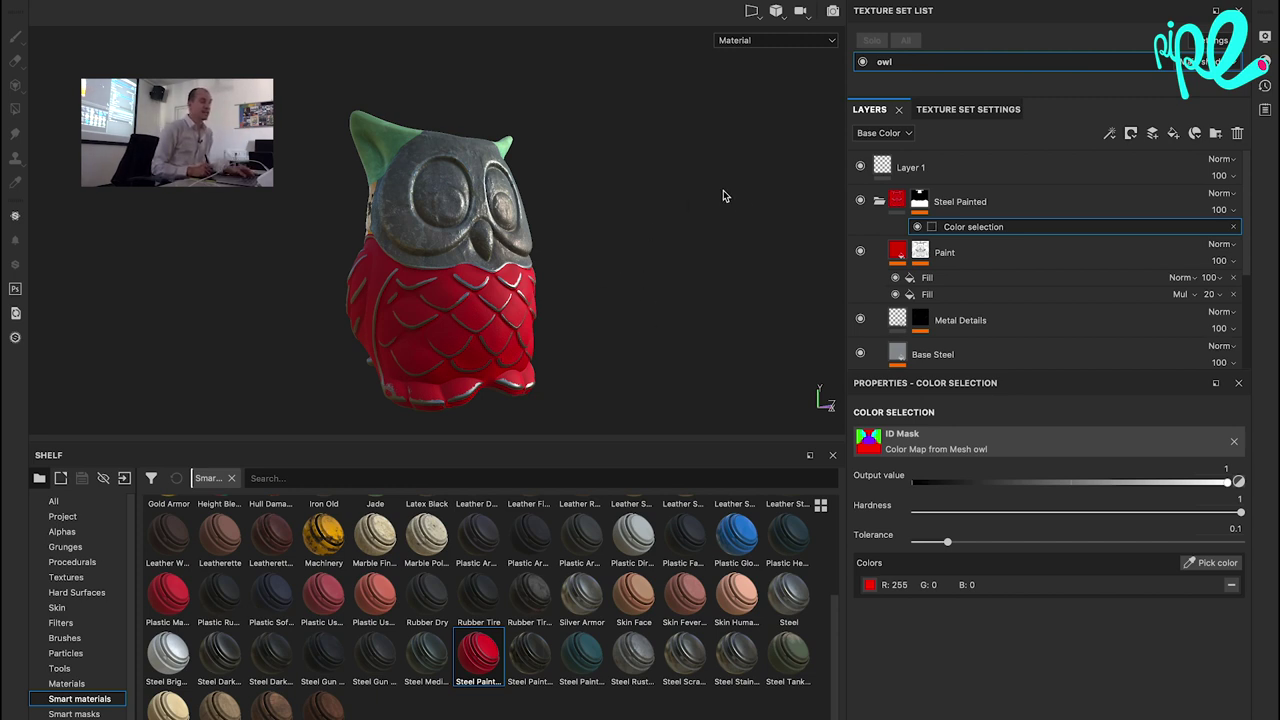
{"action": "key", "text": "alt"}
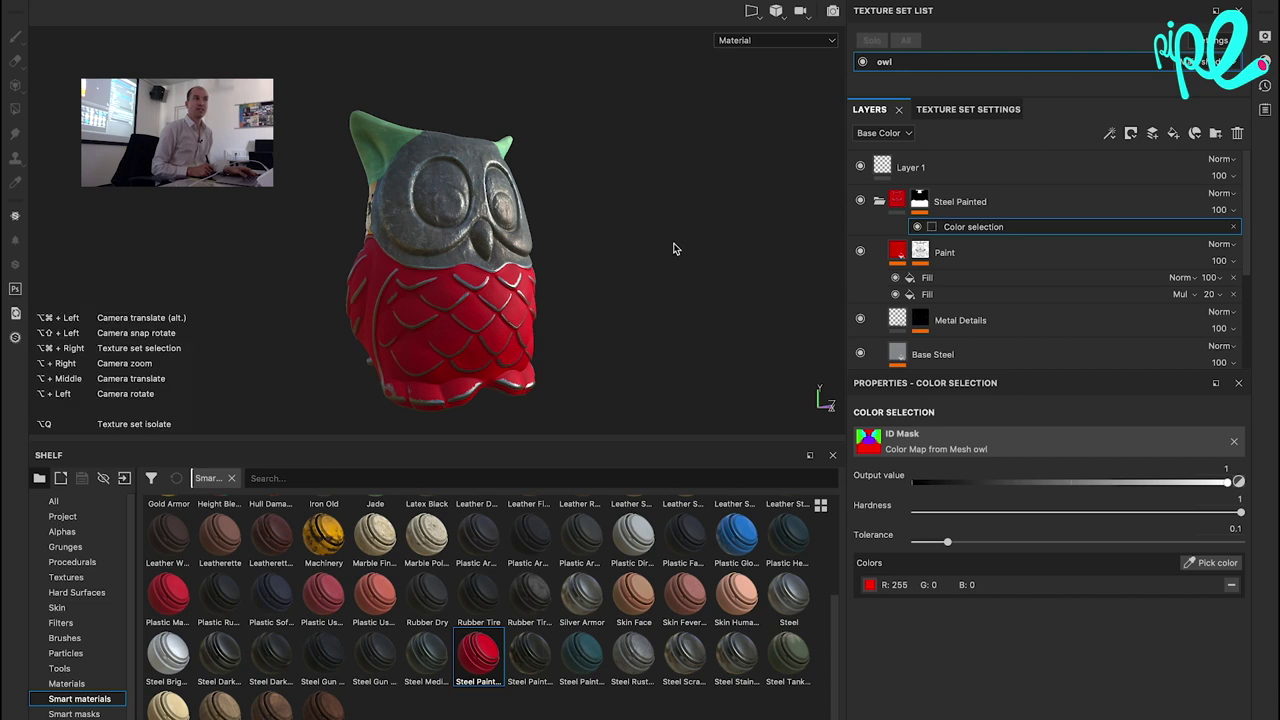
{"action": "left_click_drag", "start_coordinate": [662, 259], "coordinate": [472, 304], "text": "alt"}
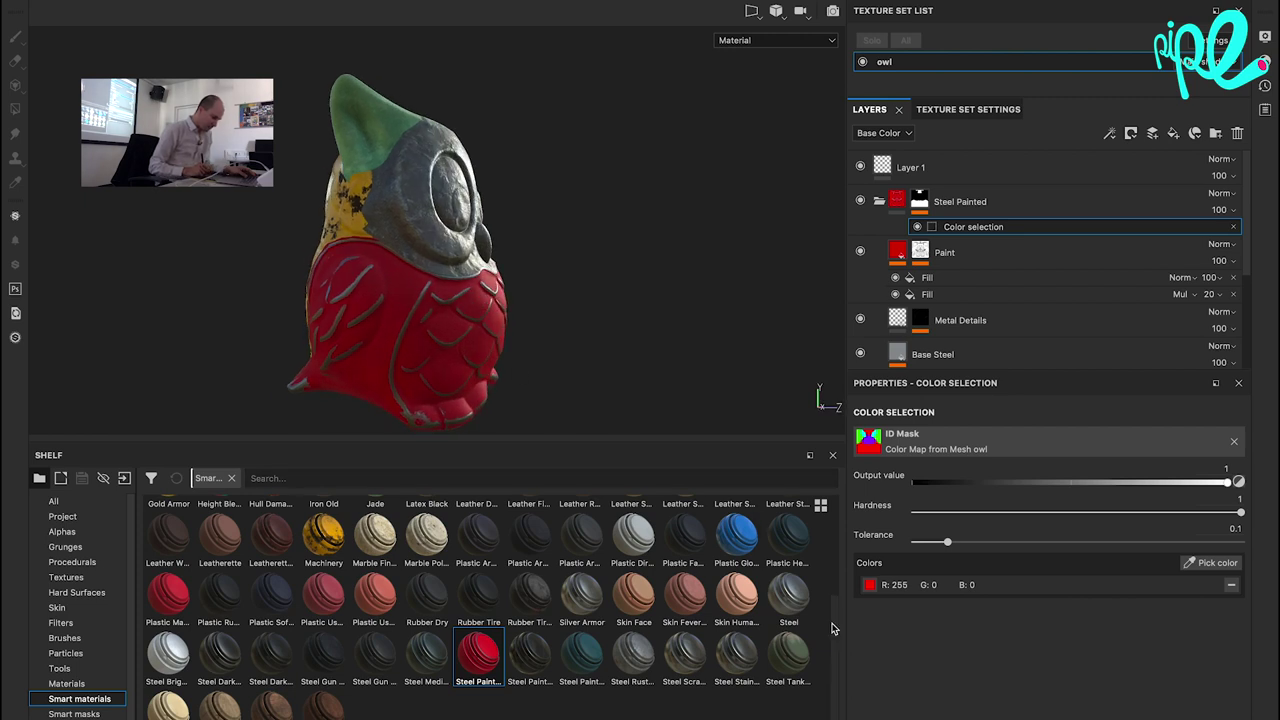
{"action": "left_click_drag", "start_coordinate": [832, 625], "coordinate": [828, 475]}
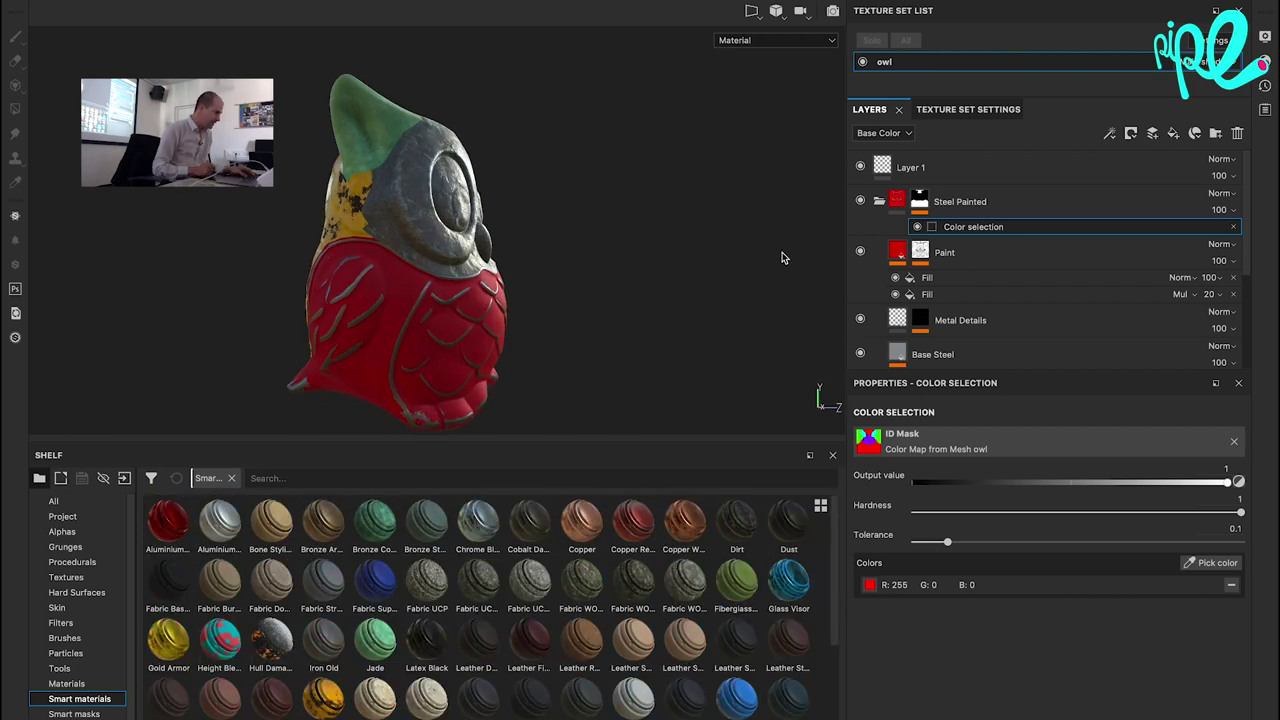
{"action": "left_click_drag", "start_coordinate": [560, 228], "coordinate": [522, 274], "text": "alt"}
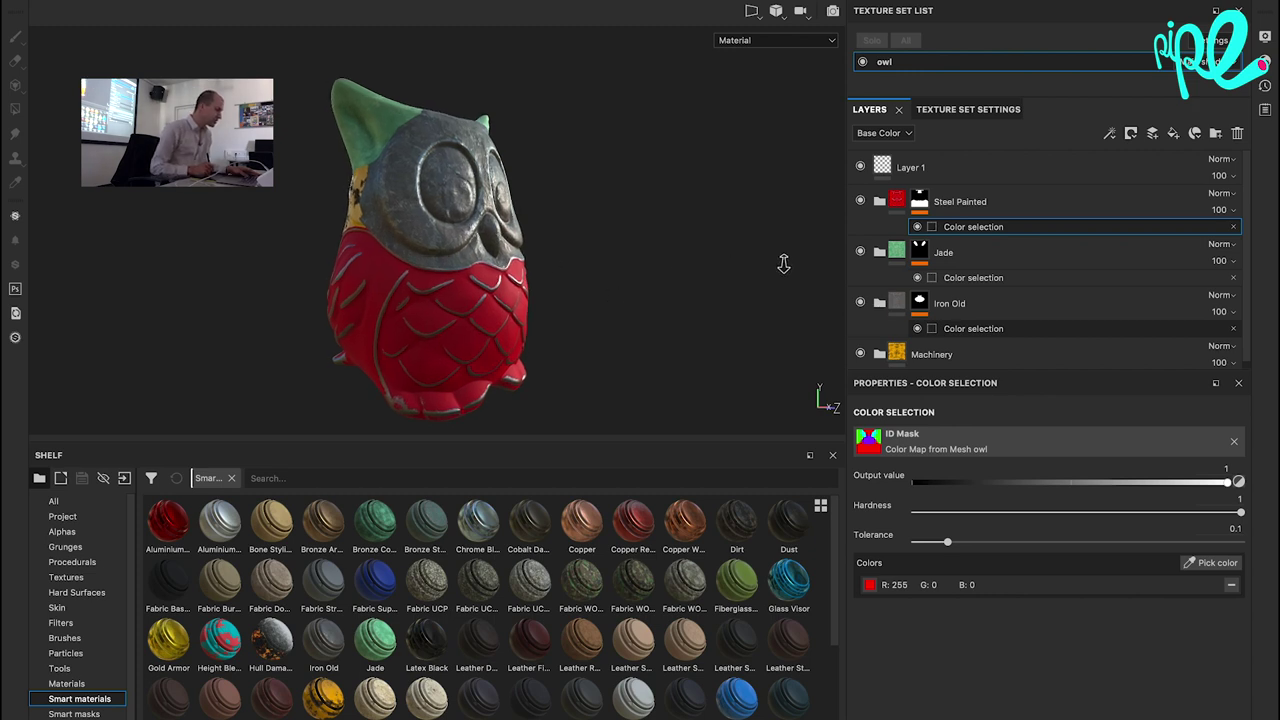
{"action": "scroll", "coordinate": [565, 290], "scroll_direction": "up", "scroll_amount": 2}
{"action": "scroll", "coordinate": [578, 320], "scroll_direction": "up", "scroll_amount": 2}
{"action": "scroll", "coordinate": [591, 350], "scroll_direction": "up", "scroll_amount": 2}
{"action": "scroll", "coordinate": [592, 350], "scroll_direction": "up", "scroll_amount": 2}
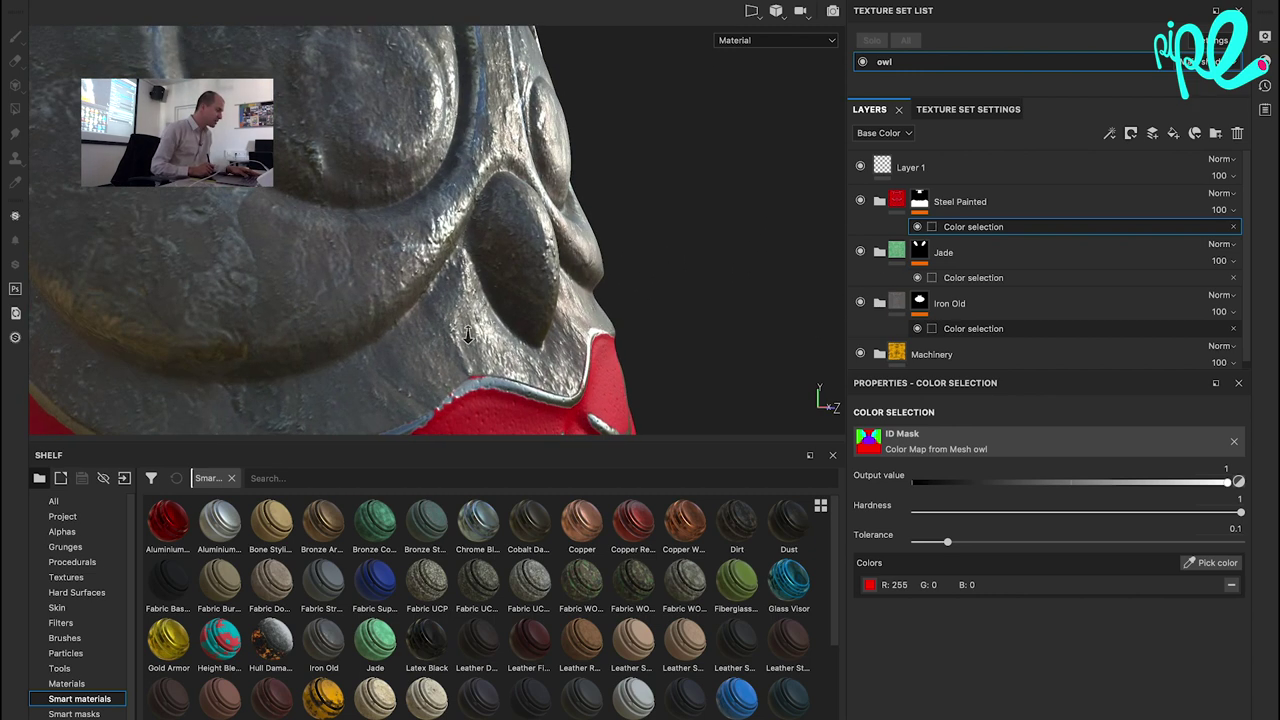
{"action": "scroll", "coordinate": [600, 294], "scroll_direction": "up", "scroll_amount": 2}
{"action": "scroll", "coordinate": [585, 245], "scroll_direction": "up", "scroll_amount": 2}
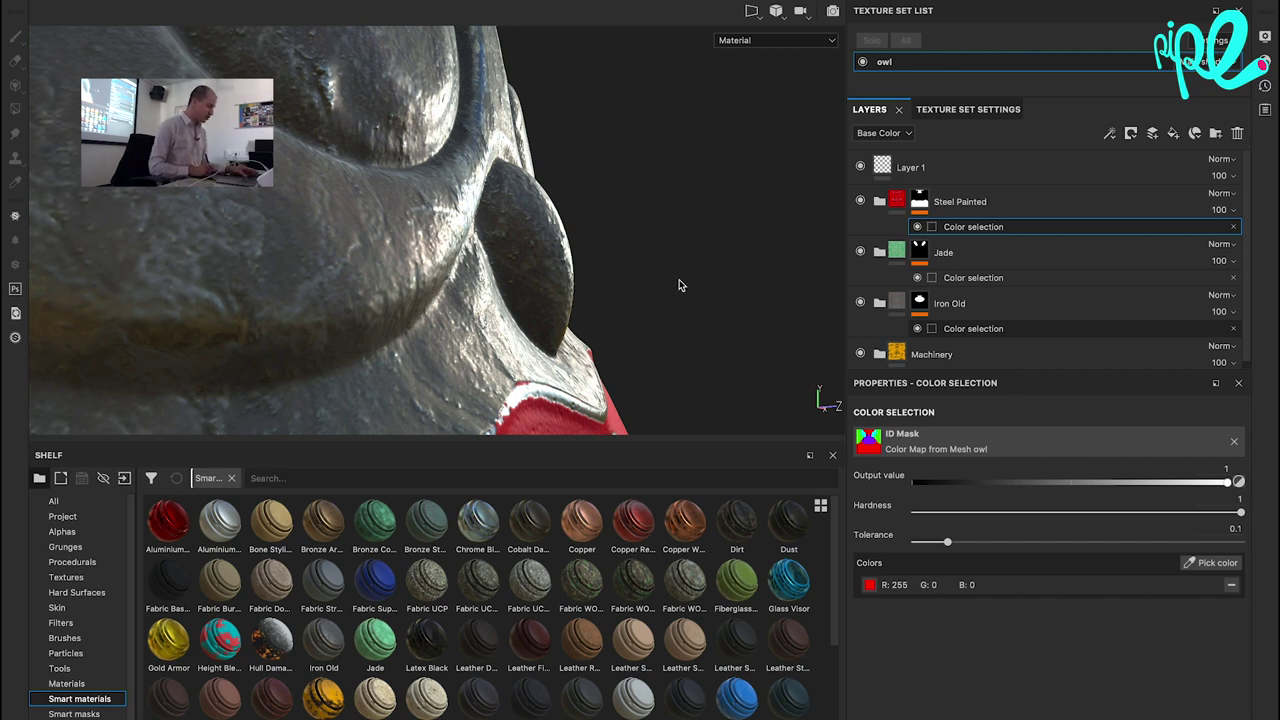
{"action": "left_click_drag", "start_coordinate": [679, 286], "coordinate": [557, 220], "text": "alt"}
{"action": "key", "text": "b"}
{"action": "key", "text": "b"}
{"action": "key", "text": "b"}
{"action": "key", "text": "b"}
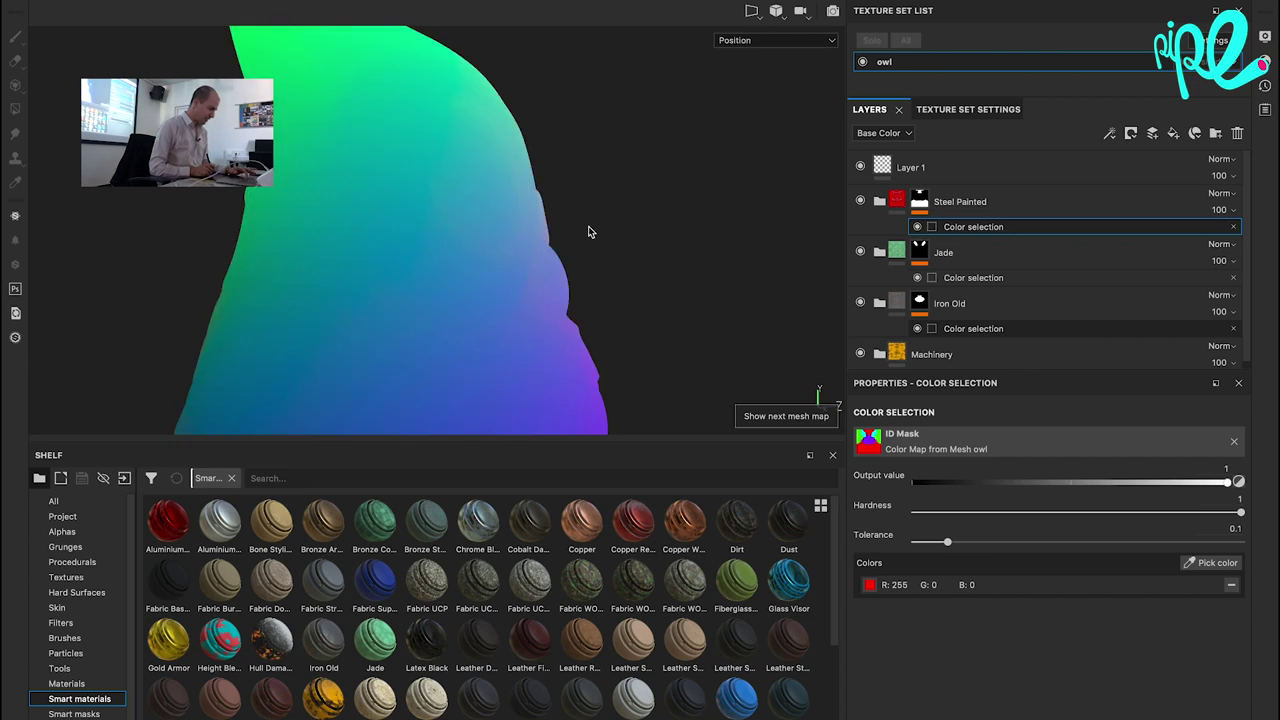
{"action": "key", "text": "c"}
{"action": "key", "text": "c"}
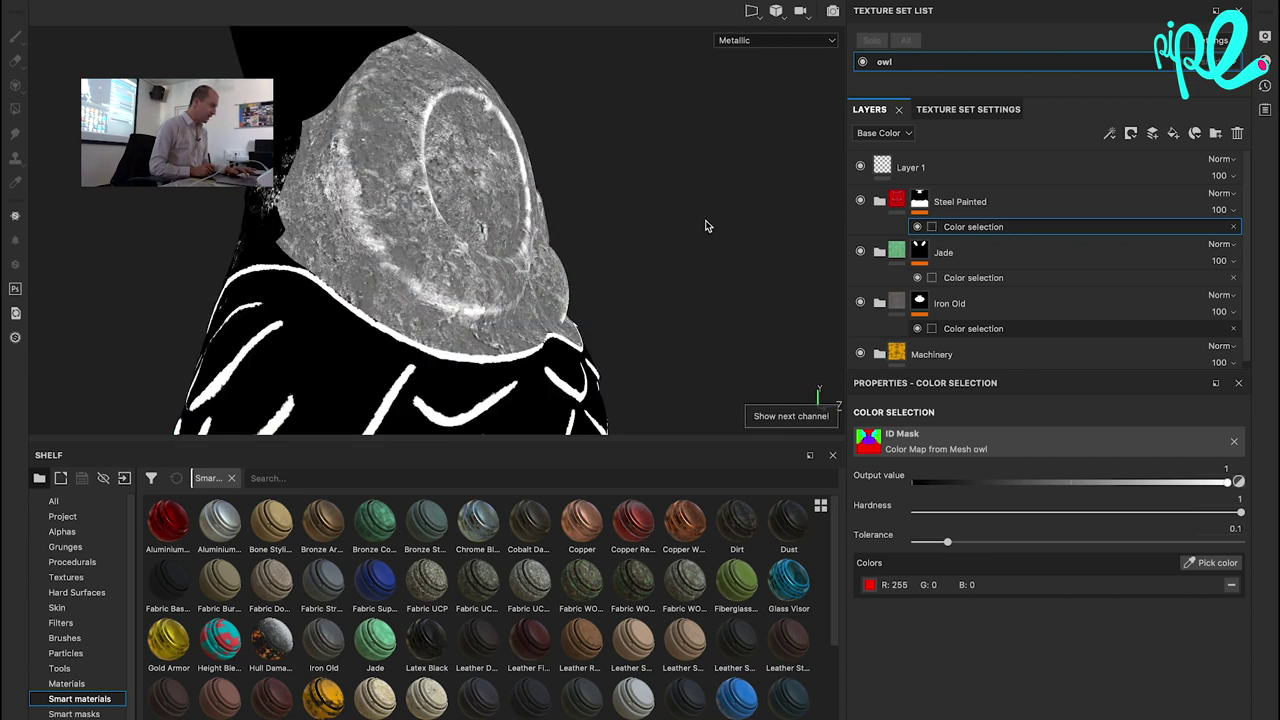
{"action": "key", "text": "c"}
{"action": "key", "text": "c"}
{"action": "key", "text": "c"}
{"action": "key", "text": "c"}
{"action": "key", "text": "c"}
{"action": "key", "text": "c"}
{"action": "key", "text": "c"}
{"action": "key", "text": "c"}
{"action": "key", "text": "c"}
{"action": "key", "text": "c"}
{"action": "key", "text": "c"}
{"action": "key", "text": "c"}
{"action": "key", "text": "c"}
{"action": "key", "text": "c"}
{"action": "key", "text": "c"}
{"action": "key", "text": "c"}
{"action": "key", "text": "c"}
{"action": "key", "text": "c"}
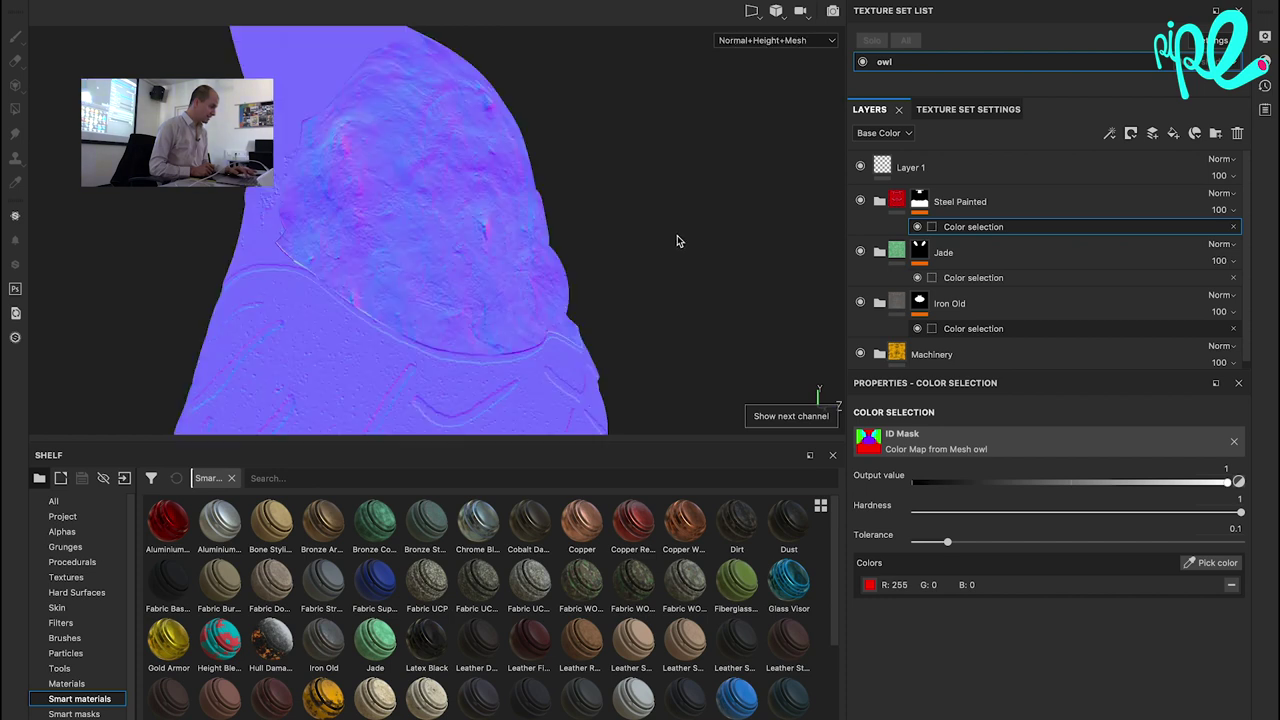
{"action": "key", "text": "c"}
{"action": "key", "text": "c"}
{"action": "key", "text": "m"}
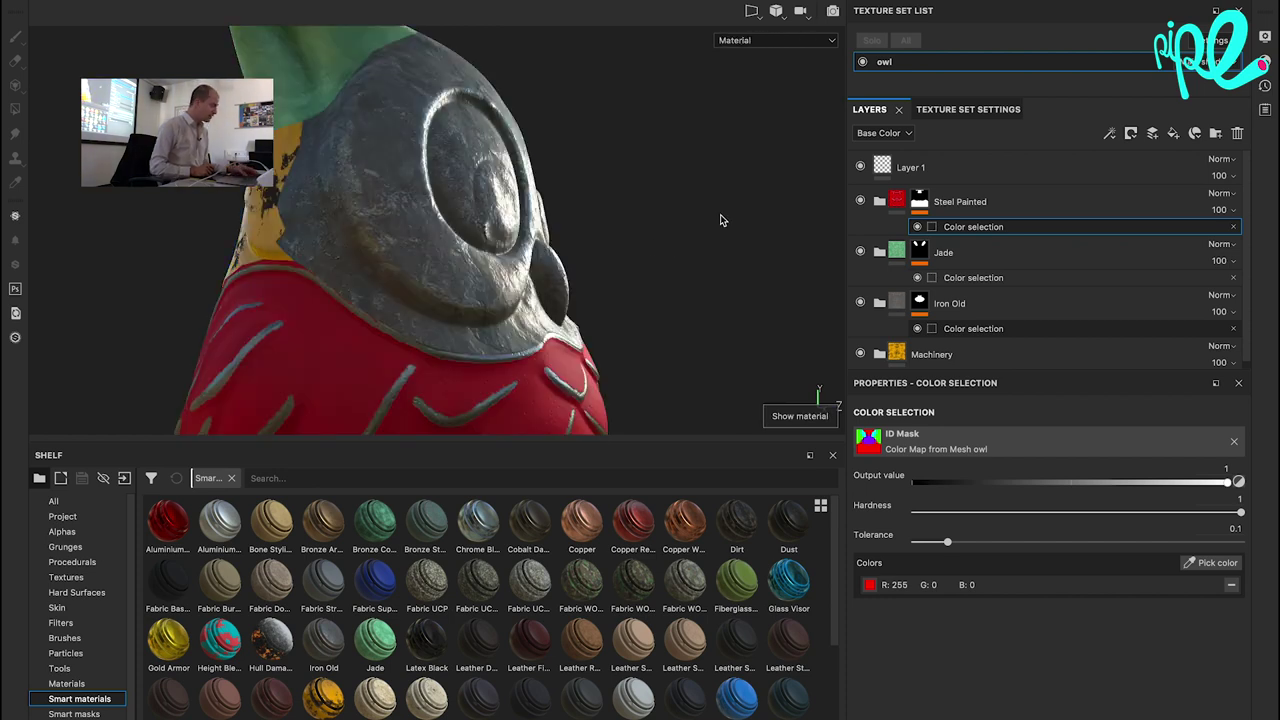
{"action": "mouse_move", "coordinate": [700, 229]}
{"action": "left_mouse_down", "text": "alt"}
{"action": "mouse_move", "coordinate": [591, 248]}
{"action": "mouse_move", "coordinate": [343, 223]}
{"action": "mouse_move", "coordinate": [155, 38]}
{"action": "left_mouse_up", "text": "alt"}
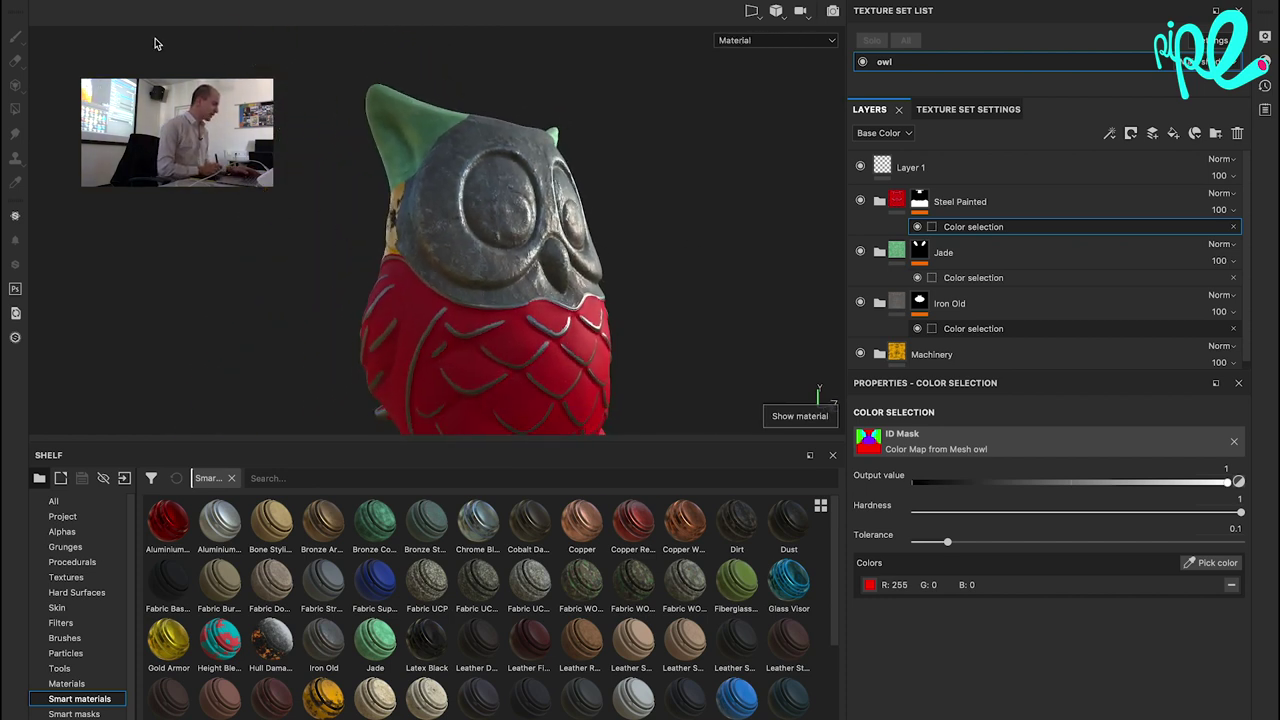
Open the texture export dialog and choose the Vray output template.
{"action": "left_click", "coordinate": [165, 2]}
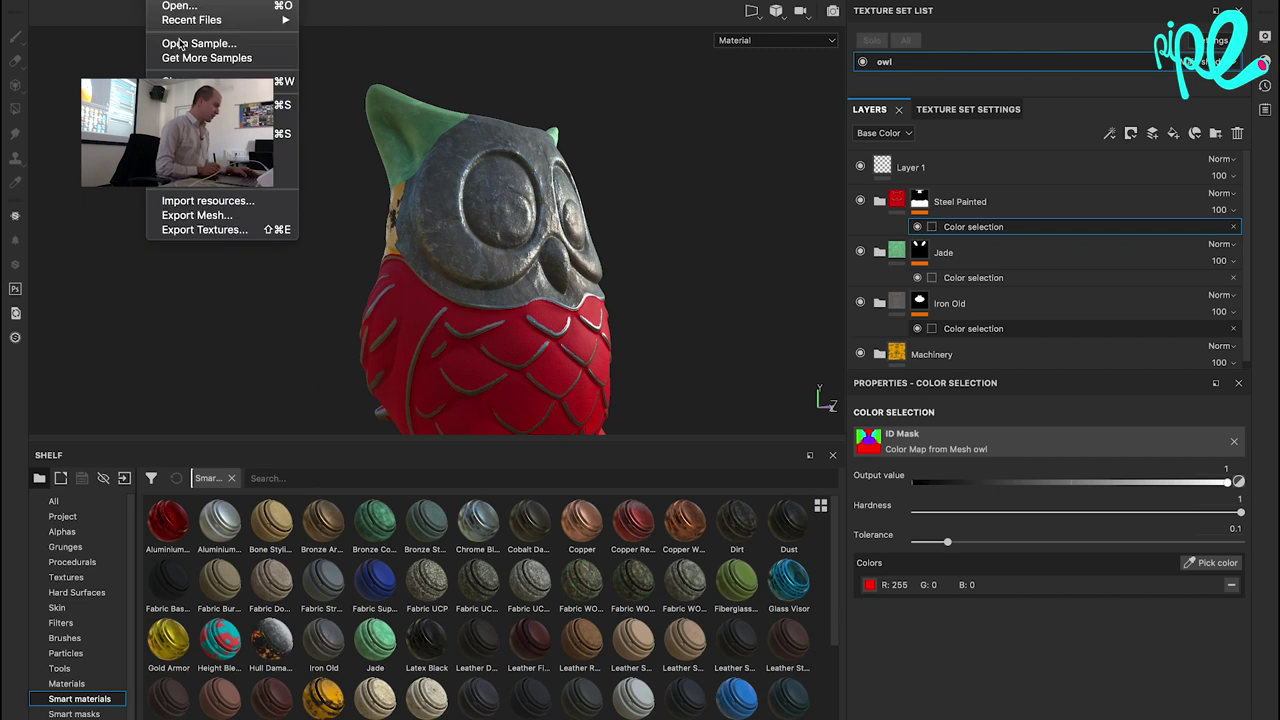
{"action": "left_click", "coordinate": [229, 235]}
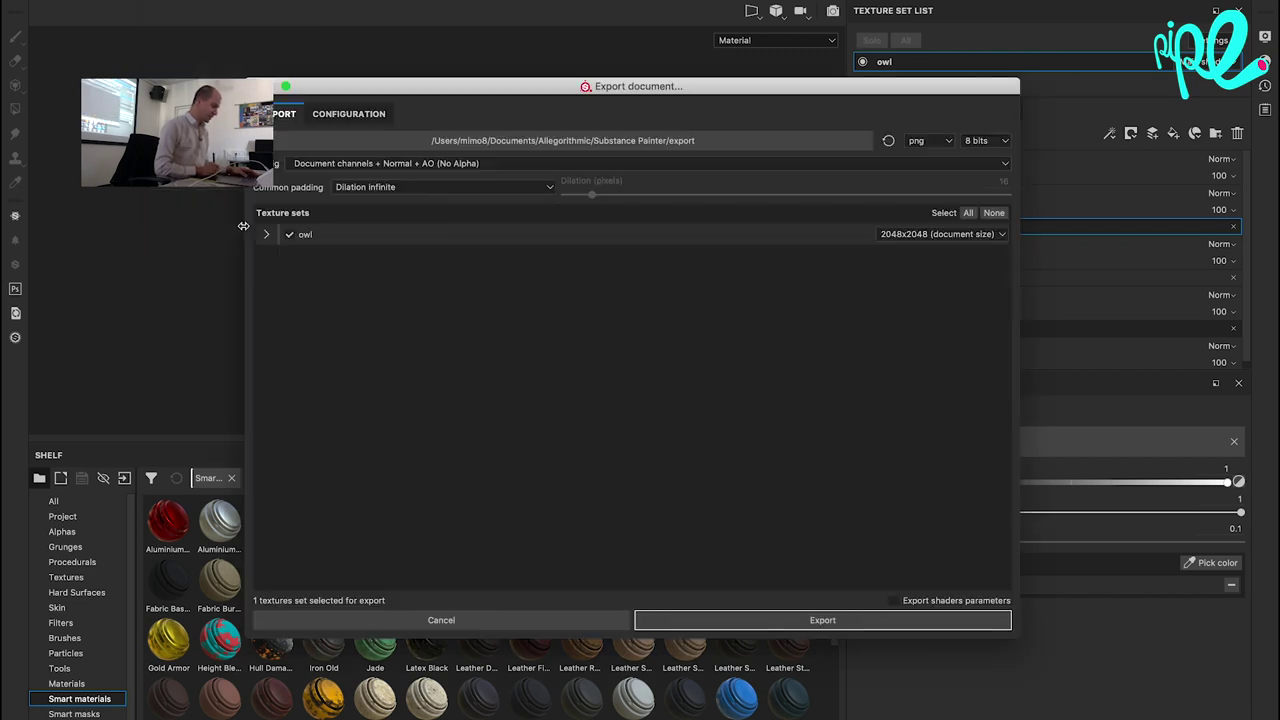
{"action": "left_click", "coordinate": [349, 164]}
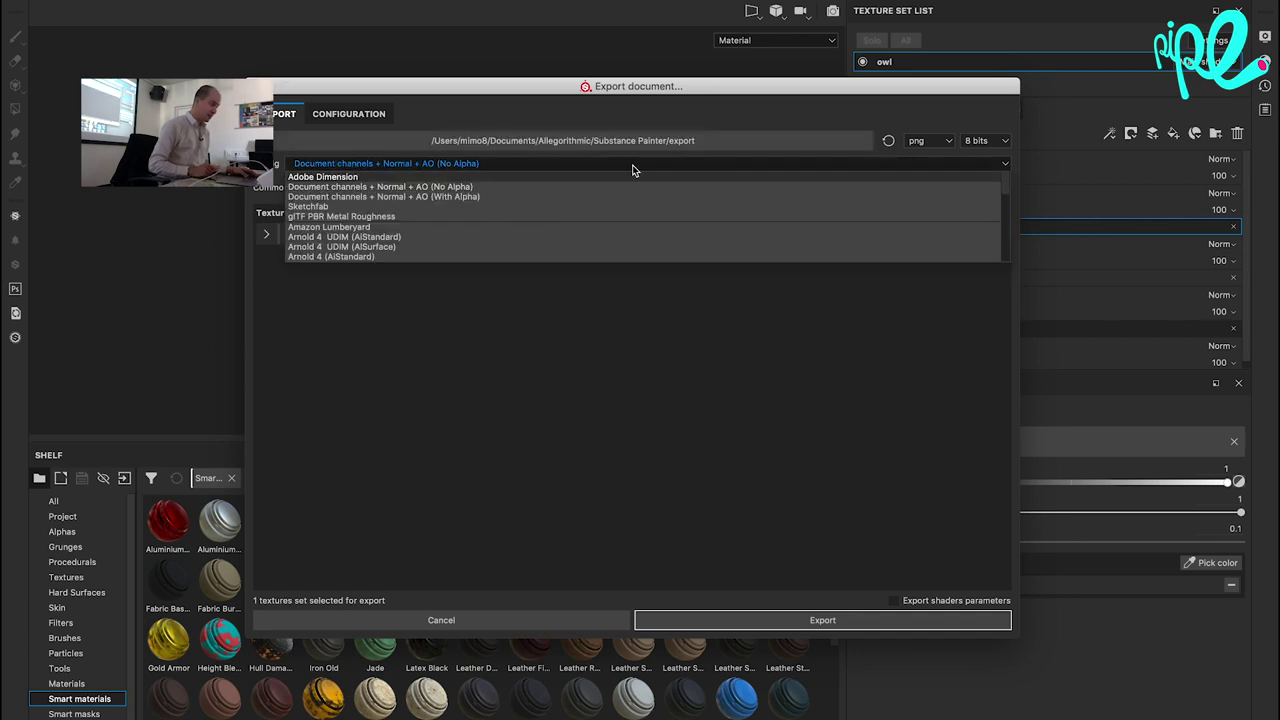
{"action": "scroll", "coordinate": [900, 200], "scroll_direction": "down", "scroll_amount": 3}
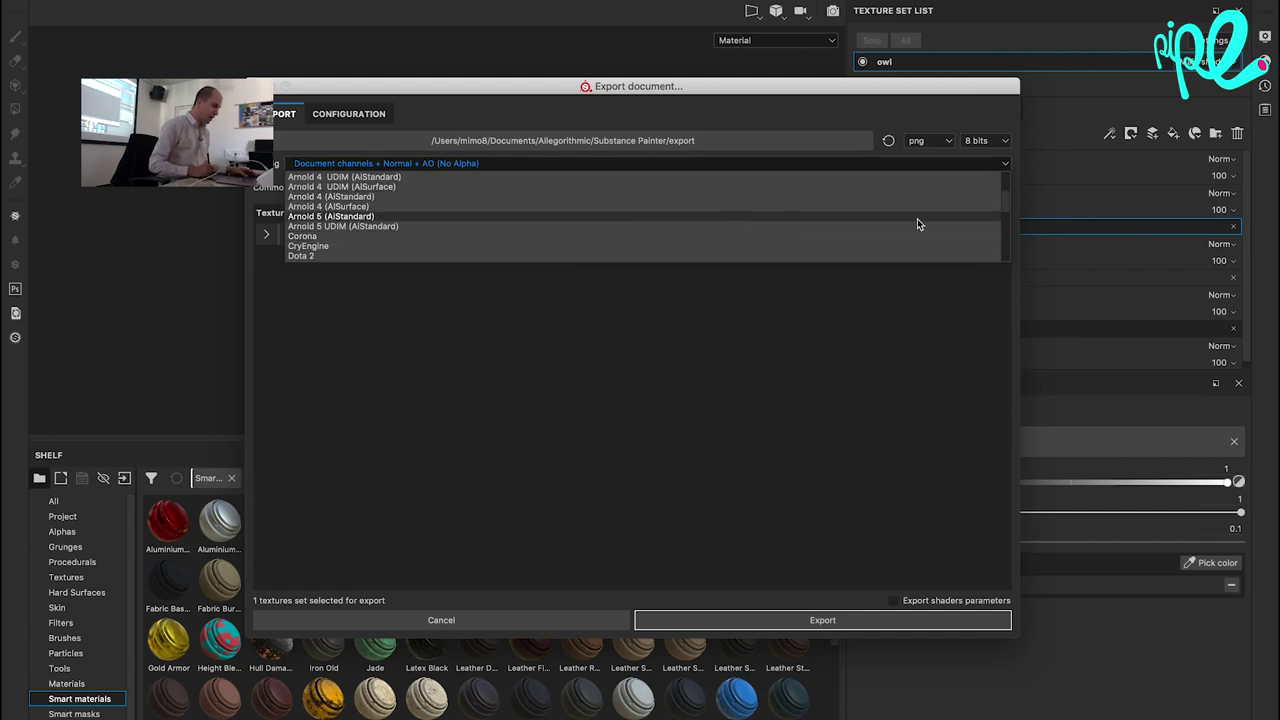
{"action": "left_click_drag", "start_coordinate": [1006, 200], "coordinate": [1008, 227]}
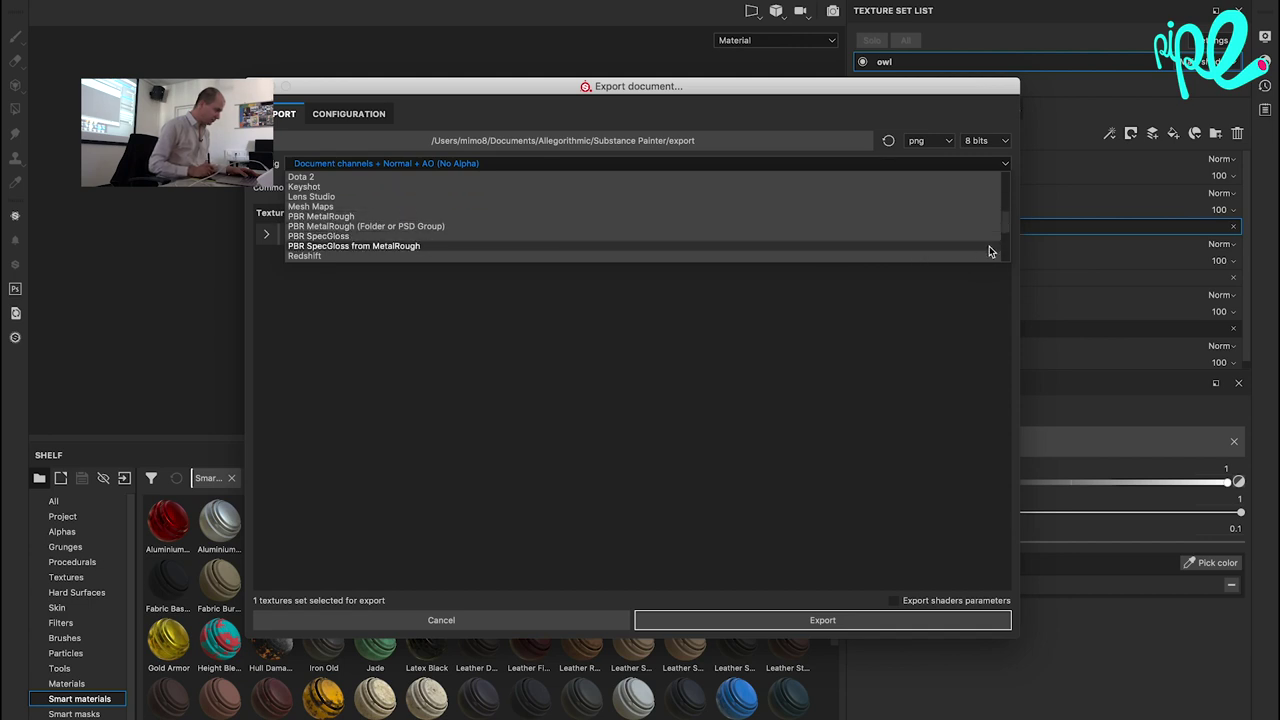
{"action": "left_click_drag", "start_coordinate": [1005, 227], "coordinate": [1008, 247]}
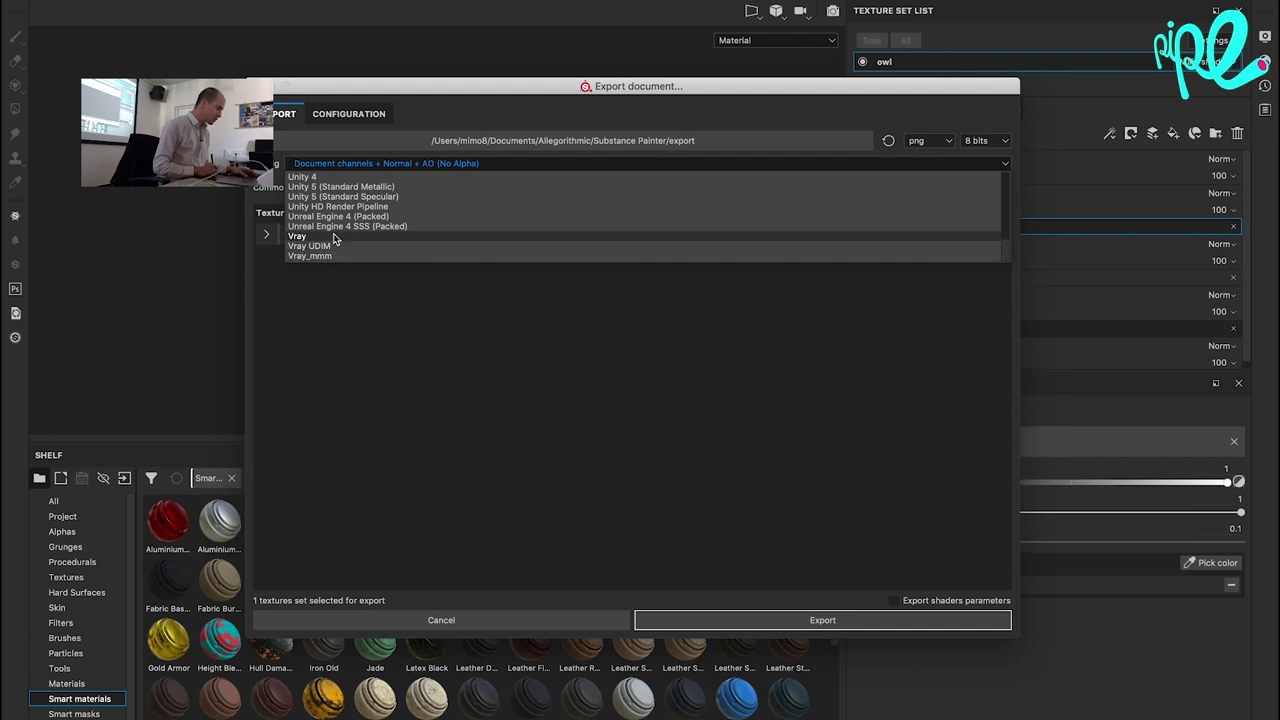
{"action": "left_click", "coordinate": [338, 237]}
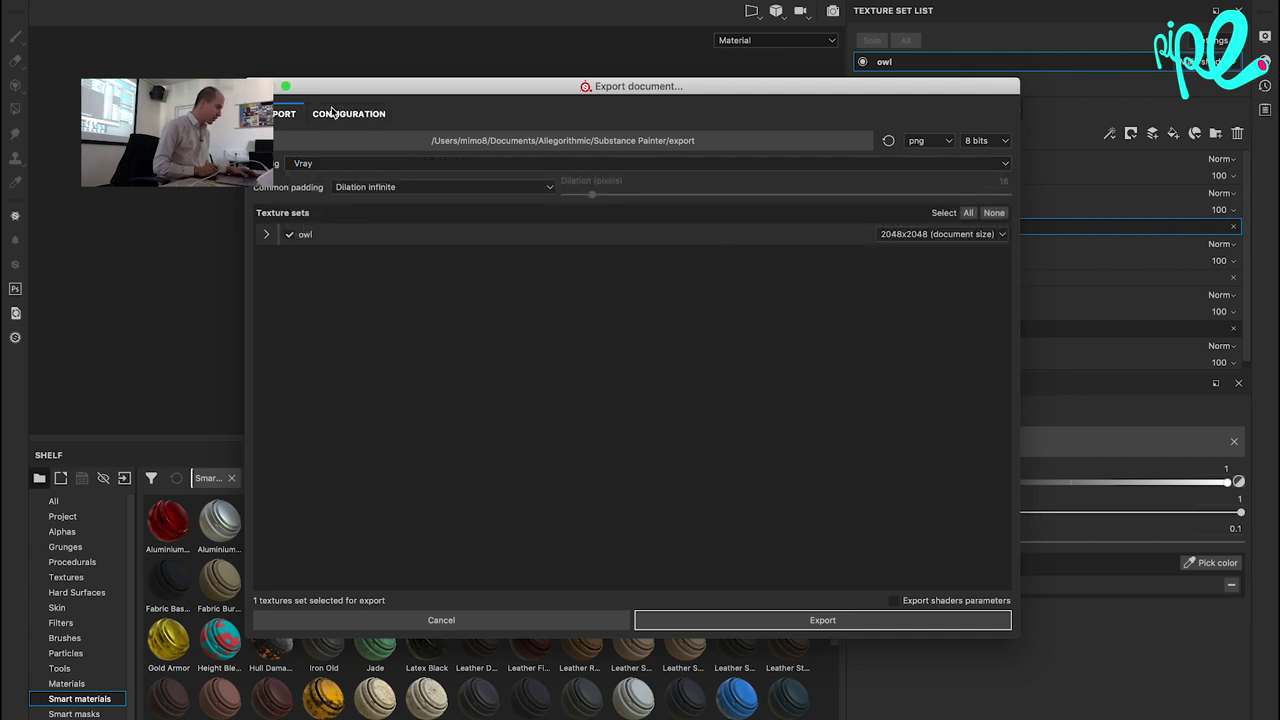
Show the CONFIGURATION tab with its export presets.
{"action": "left_click", "coordinate": [340, 115]}
{"action": "left_click", "coordinate": [288, 115]}
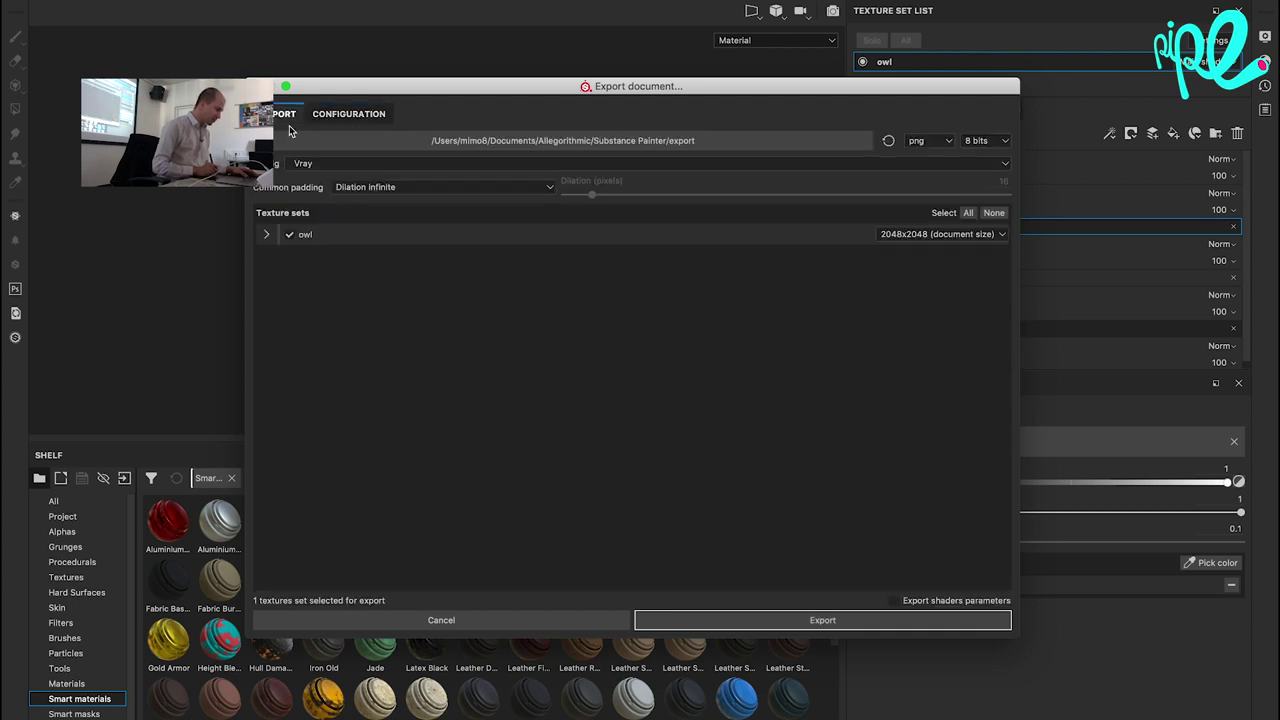
{"action": "left_click", "coordinate": [342, 117]}
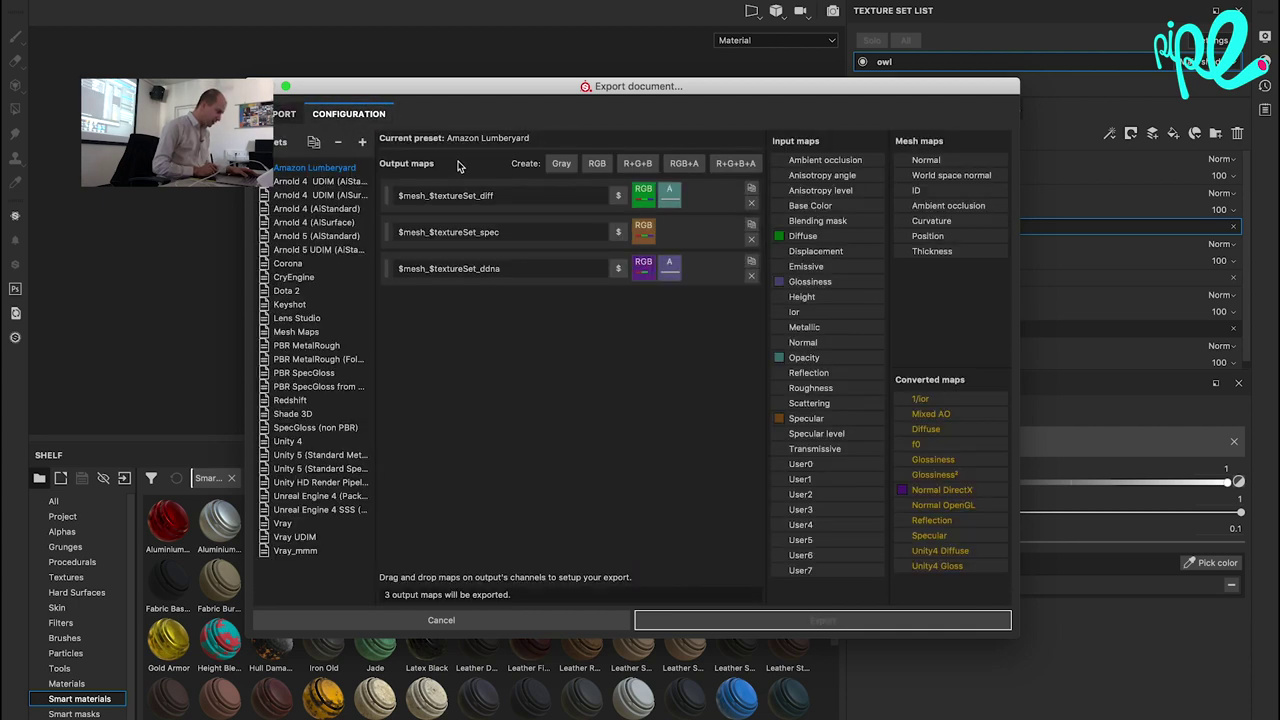
Compare the Vray and Vray_mmm presets and settle on Vray_mmm.
{"action": "left_click", "coordinate": [283, 523]}
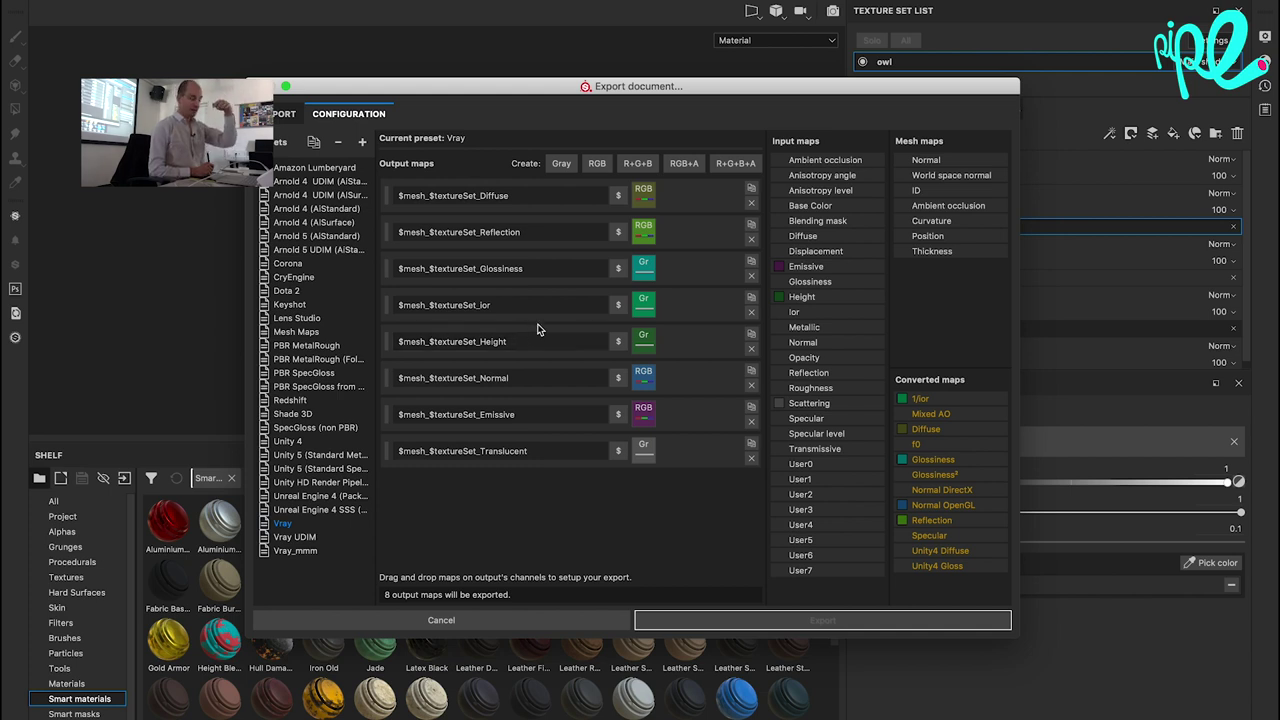
{"action": "left_click", "coordinate": [298, 551]}
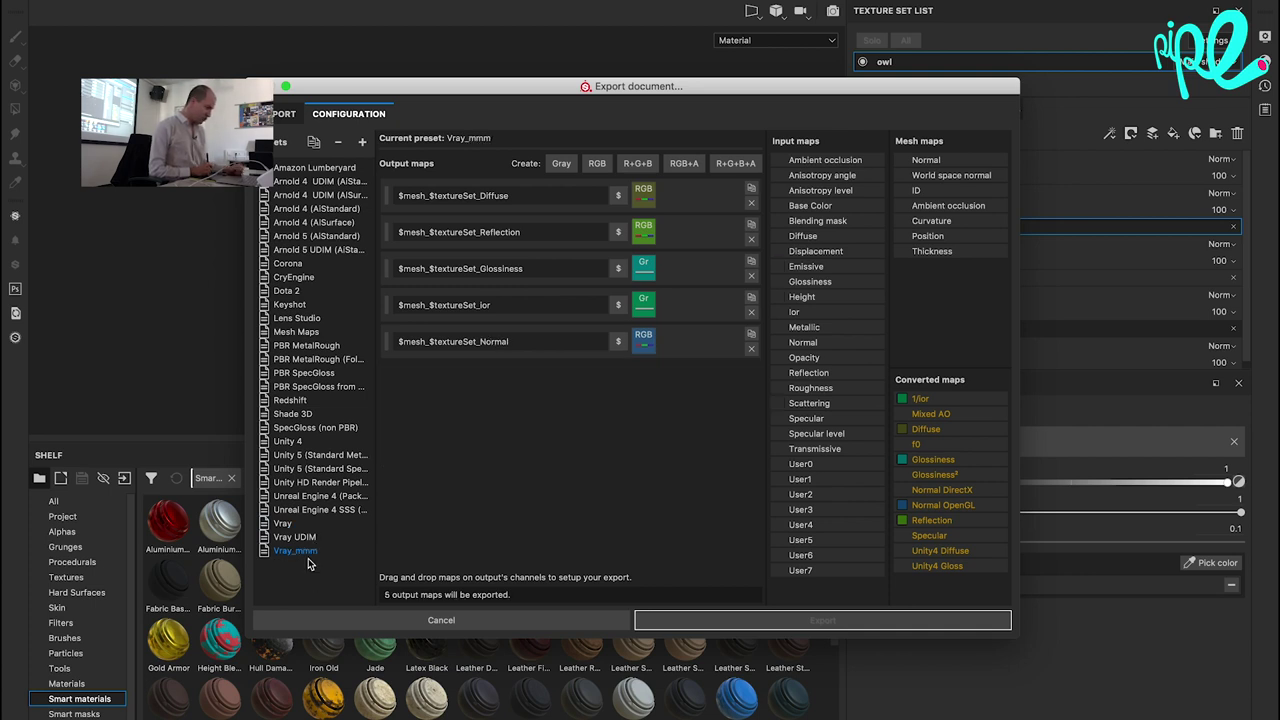
{"action": "left_click", "coordinate": [302, 525]}
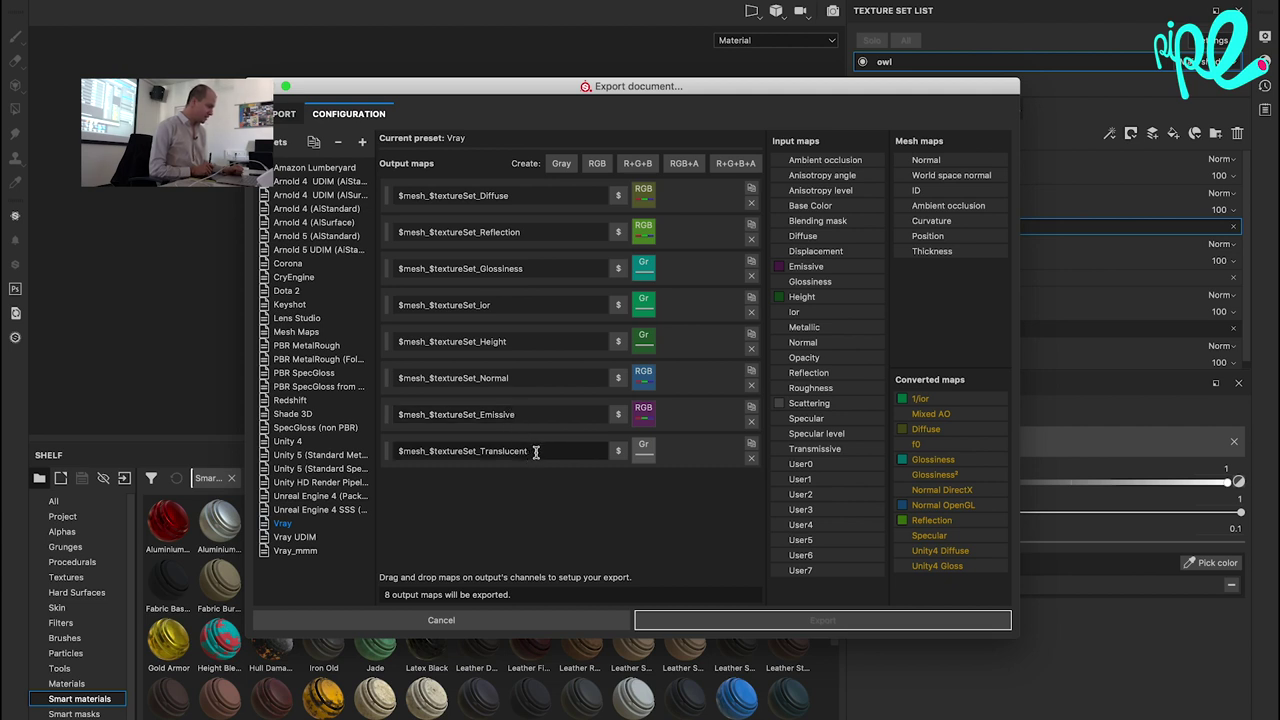
{"action": "left_click", "coordinate": [317, 556]}
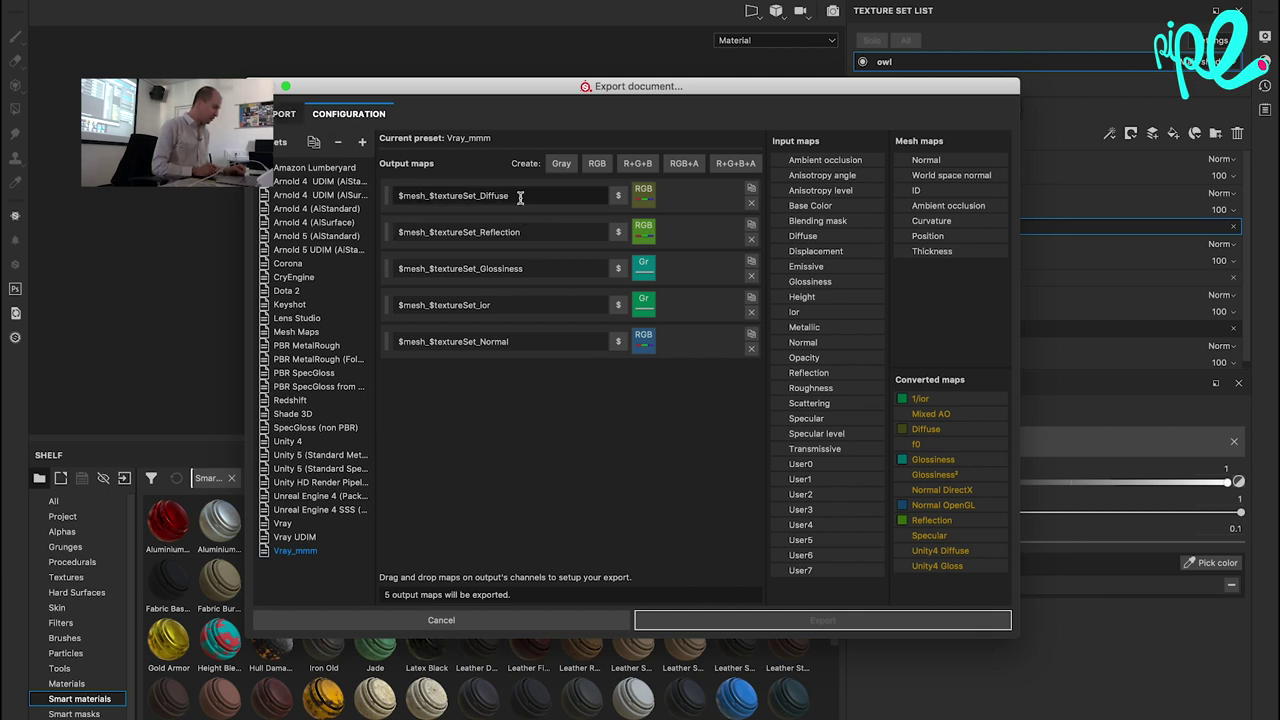
Set the export destination to a new owl_split2 folder in the maya project's sourceimages.
{"action": "left_click", "coordinate": [281, 114]}
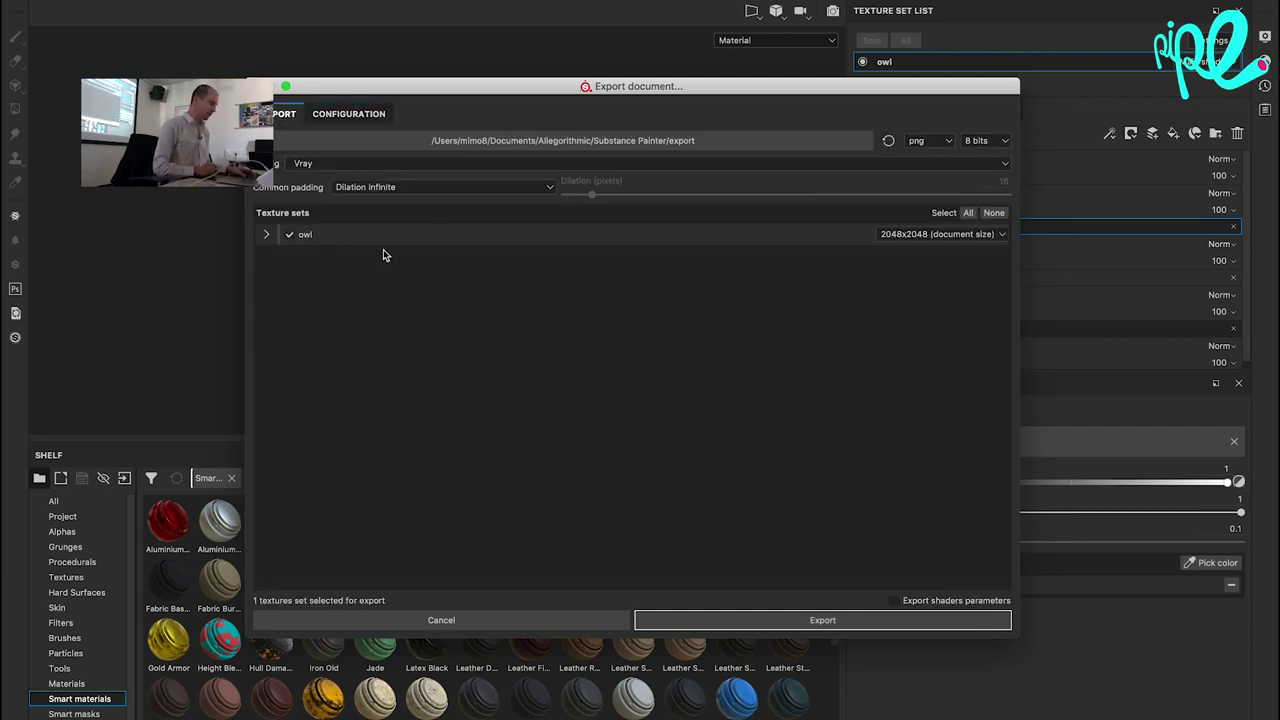
{"action": "left_click", "coordinate": [537, 140]}
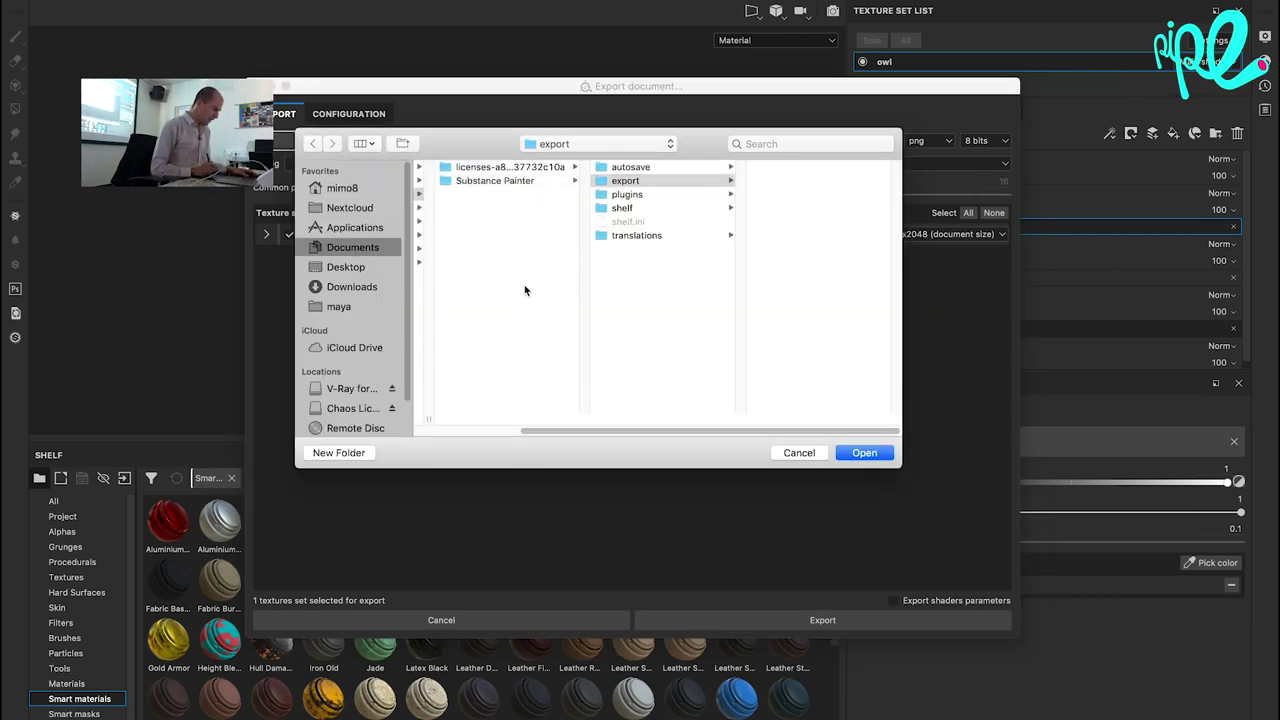
{"action": "left_click", "coordinate": [490, 167]}
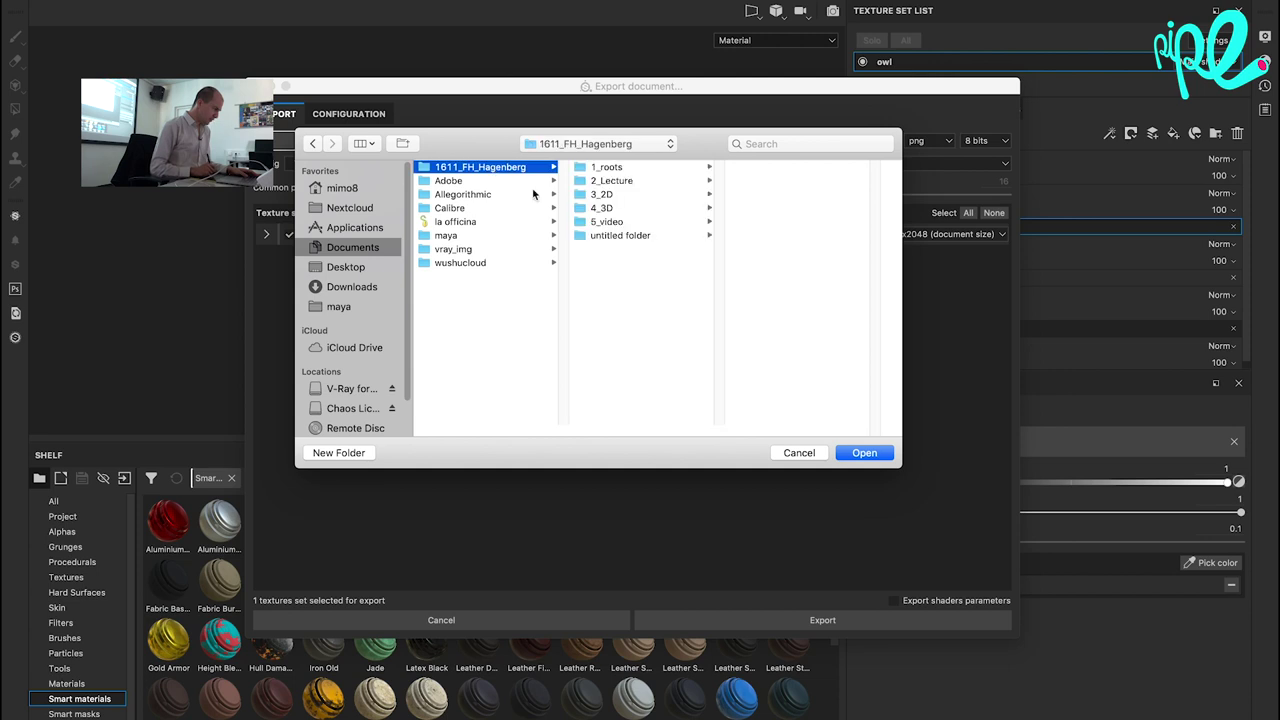
{"action": "left_click", "coordinate": [602, 208]}
{"action": "left_click", "coordinate": [774, 168]}
{"action": "left_click", "coordinate": [800, 242]}
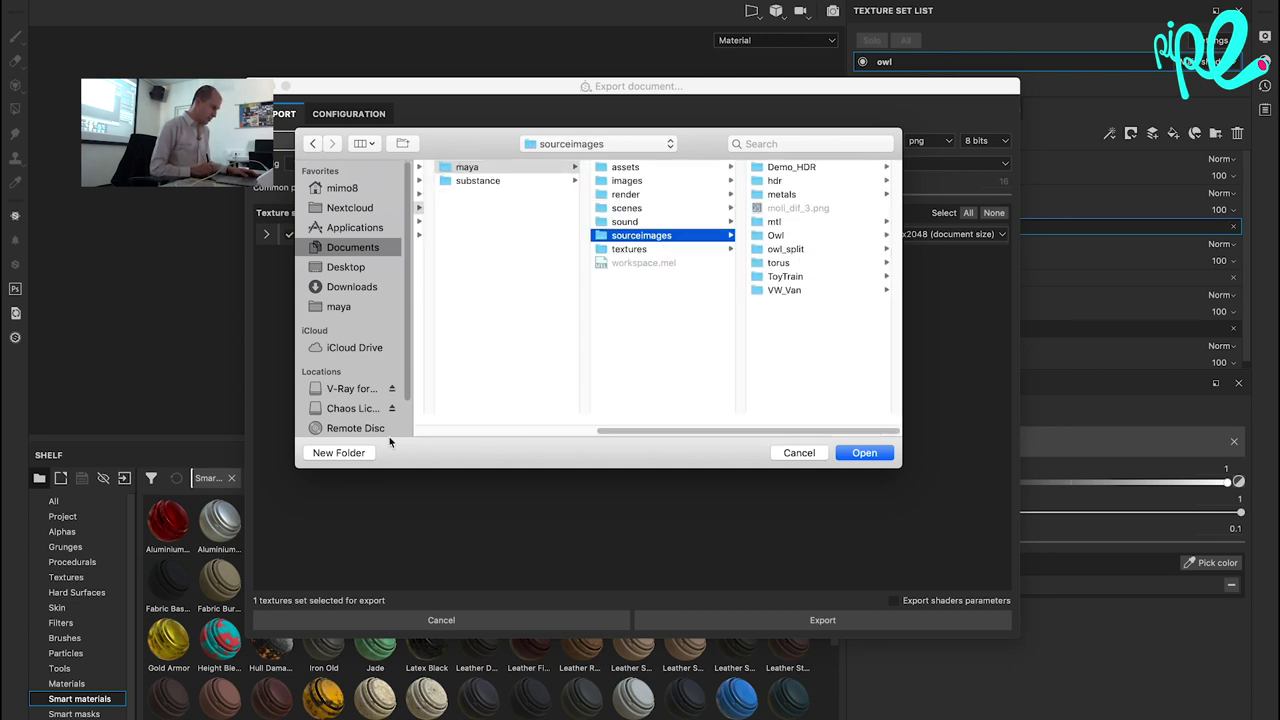
{"action": "left_click", "coordinate": [340, 452]}
{"action": "type", "text": "owl_split3"}
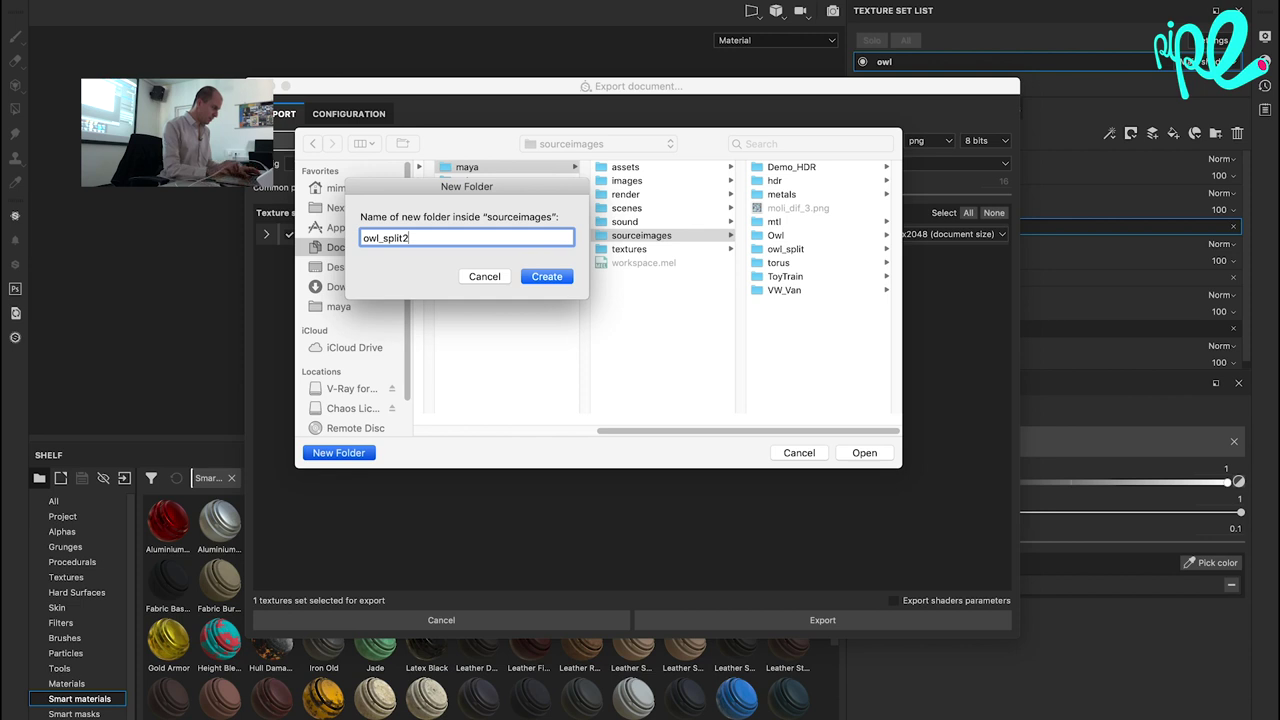
{"action": "key", "text": "Return"}
{"action": "key", "text": "Return"}
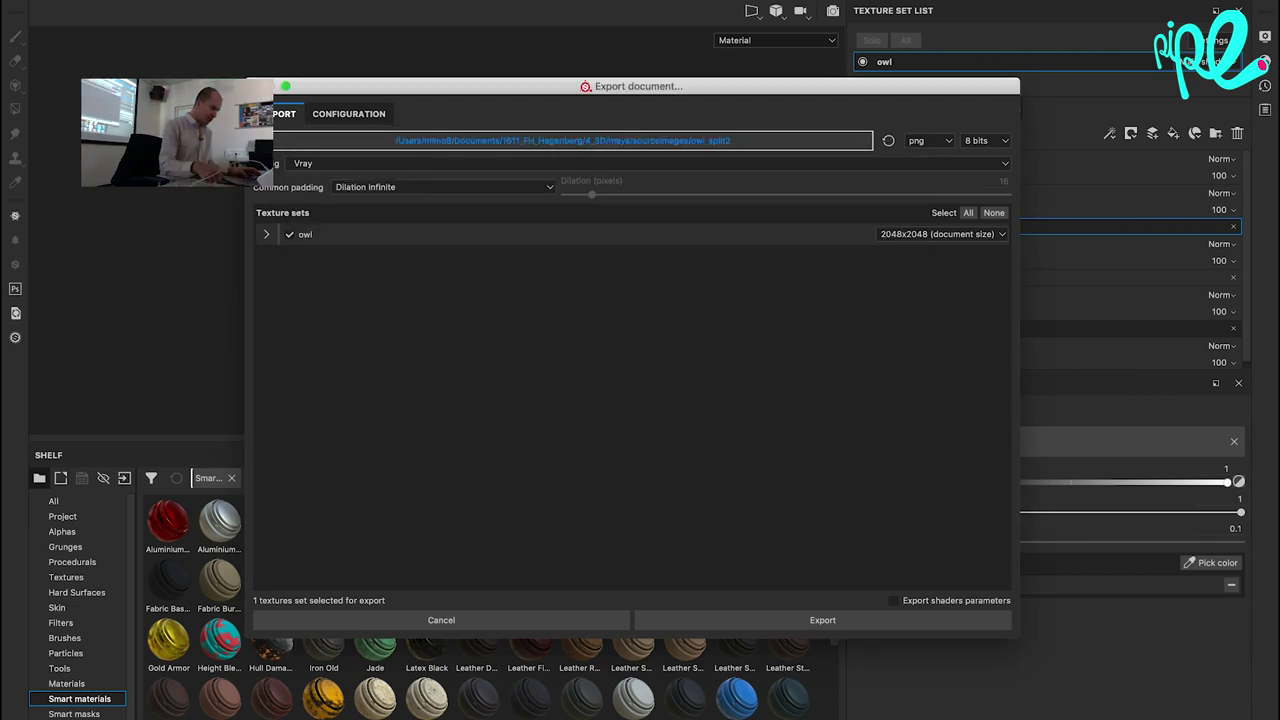
{"action": "left_click", "coordinate": [873, 627]}
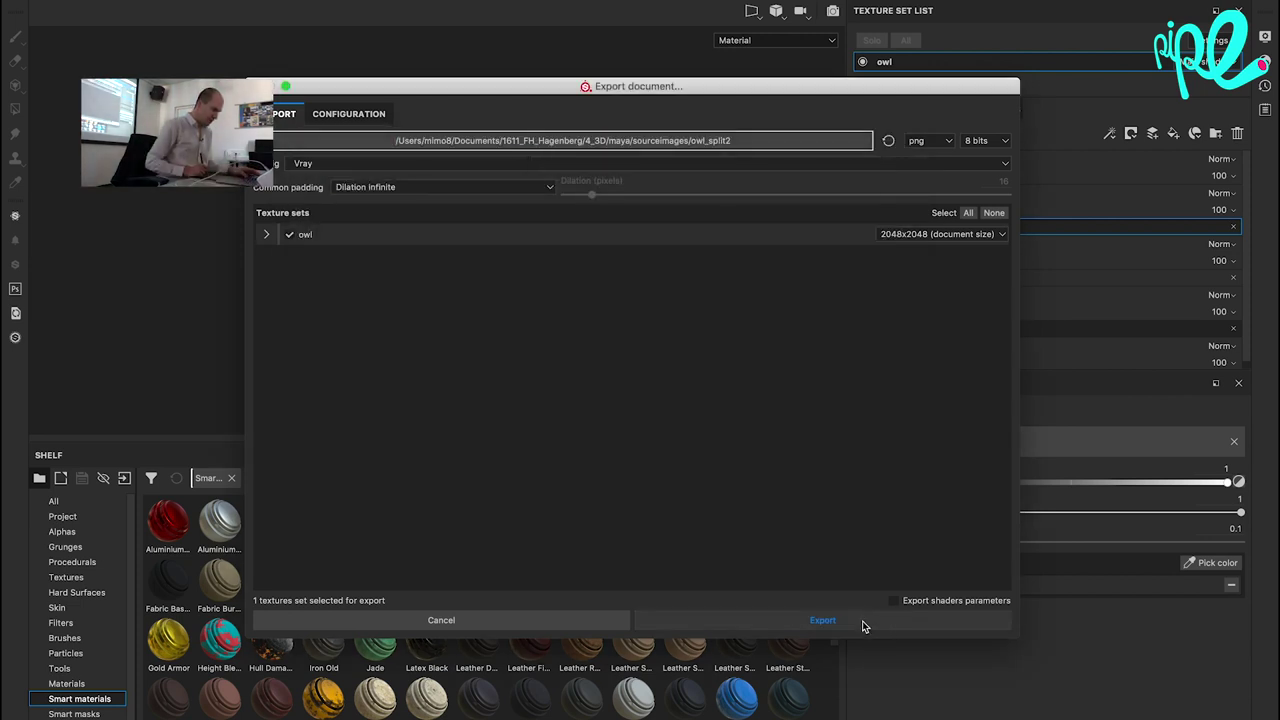
Set the export size to 4096x4096 and start the export.
{"action": "left_click", "coordinate": [908, 238]}
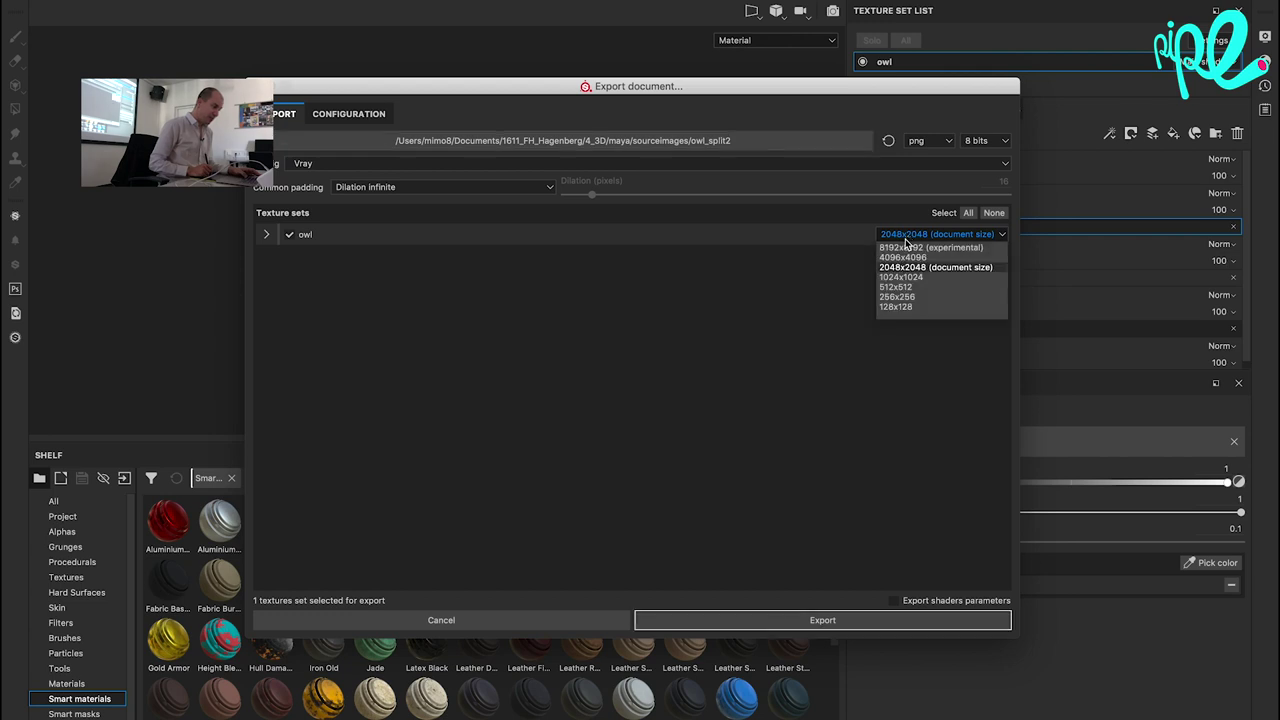
{"action": "left_click", "coordinate": [922, 265]}
{"action": "left_click", "coordinate": [920, 240]}
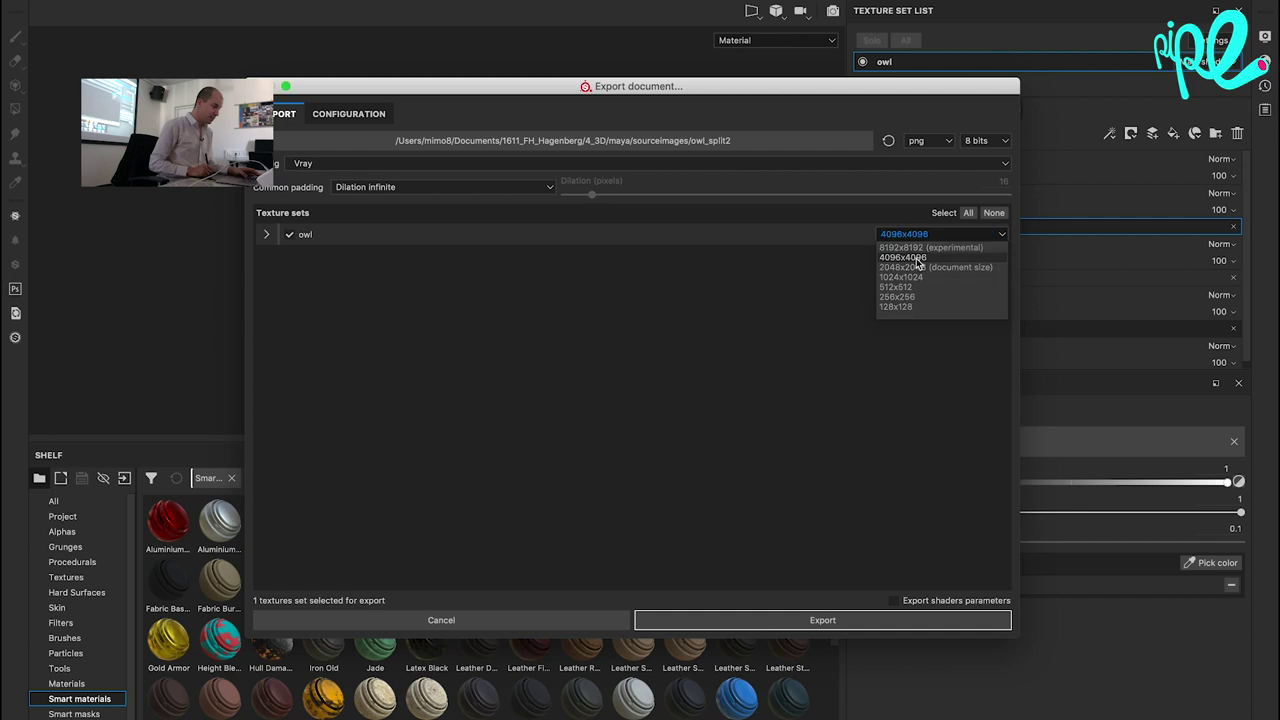
{"action": "left_click", "coordinate": [918, 257]}
{"action": "left_click", "coordinate": [930, 237]}
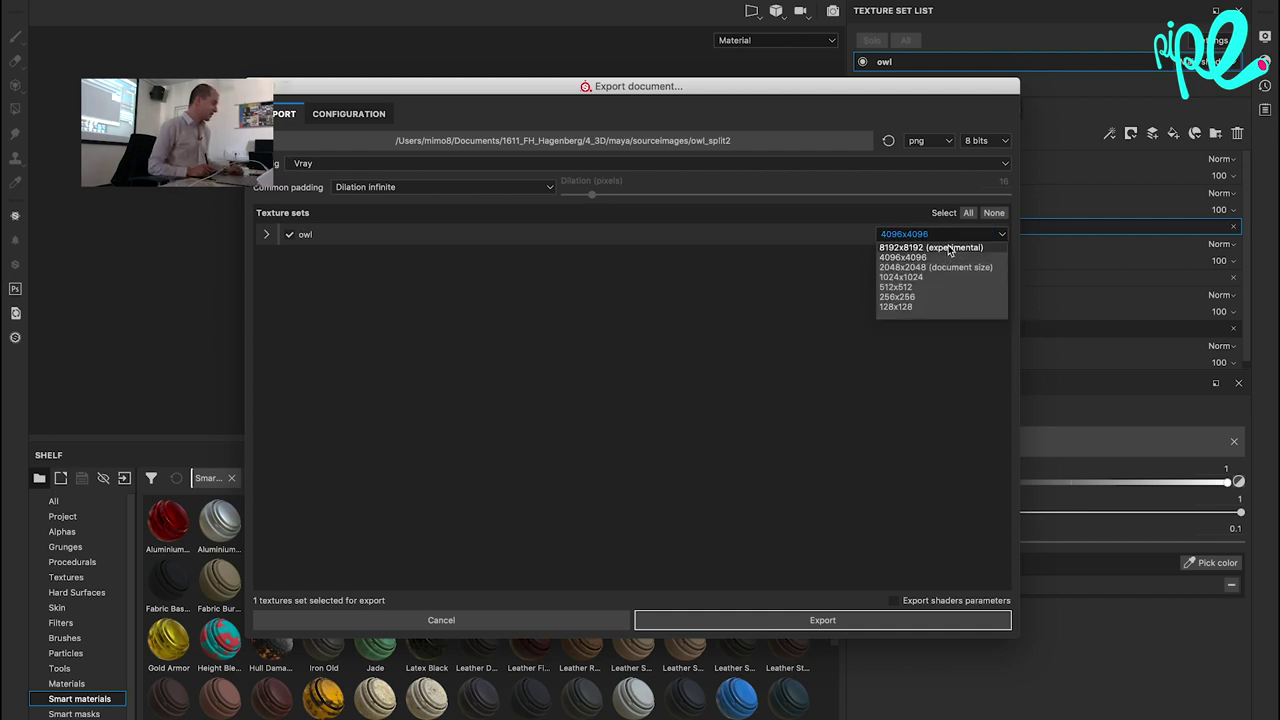
{"action": "left_click", "coordinate": [937, 259]}
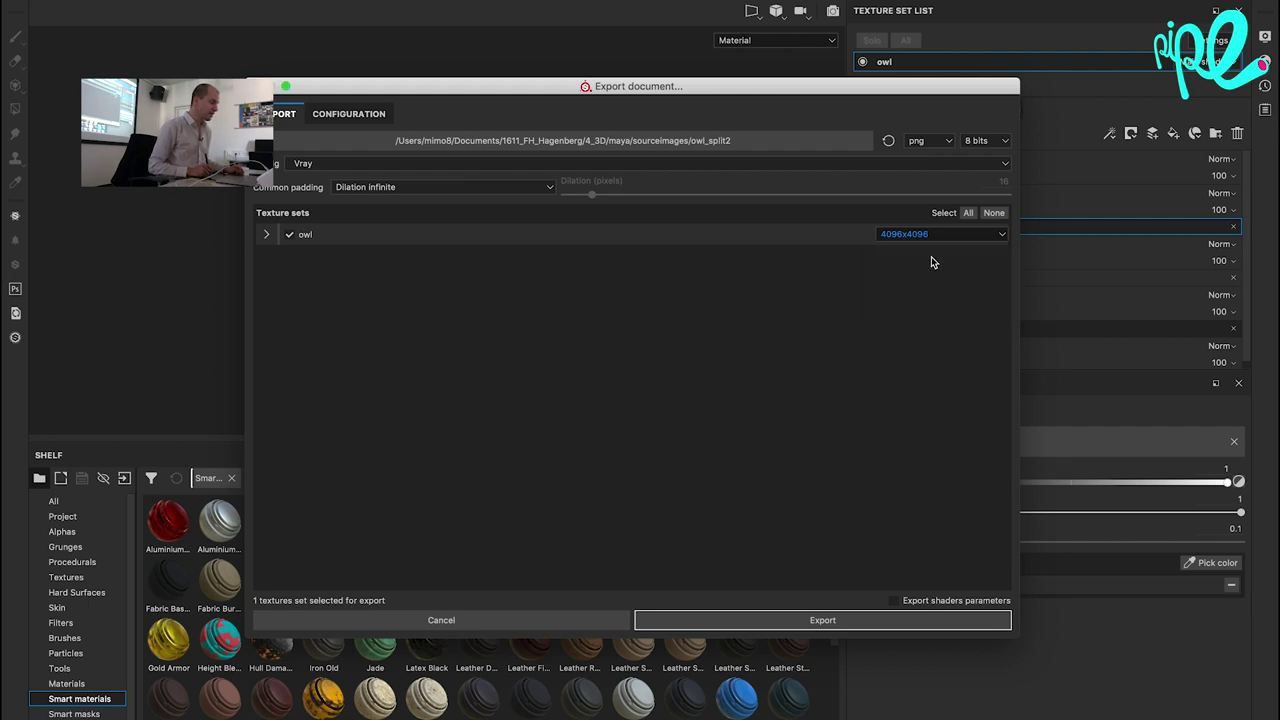
{"action": "left_click", "coordinate": [925, 621]}
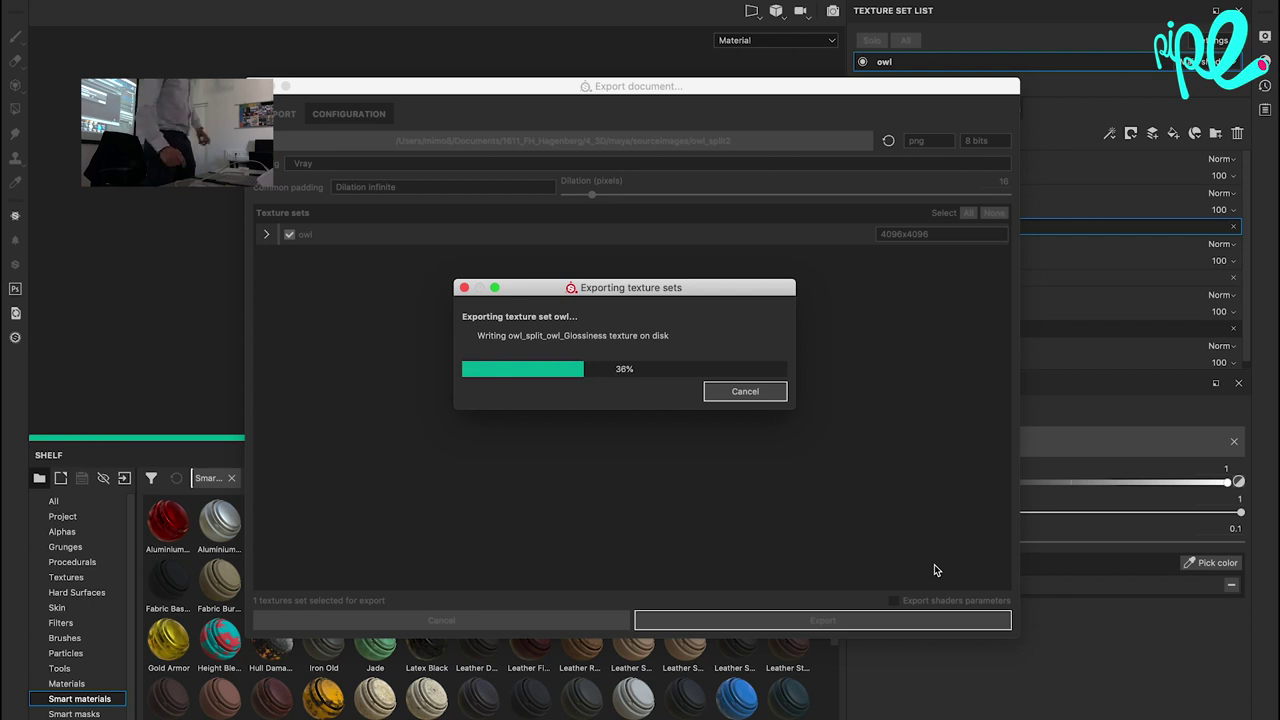
Once the export completes, open the folder containing the exported textures.
{"action": "key", "text": "super+Tab"}
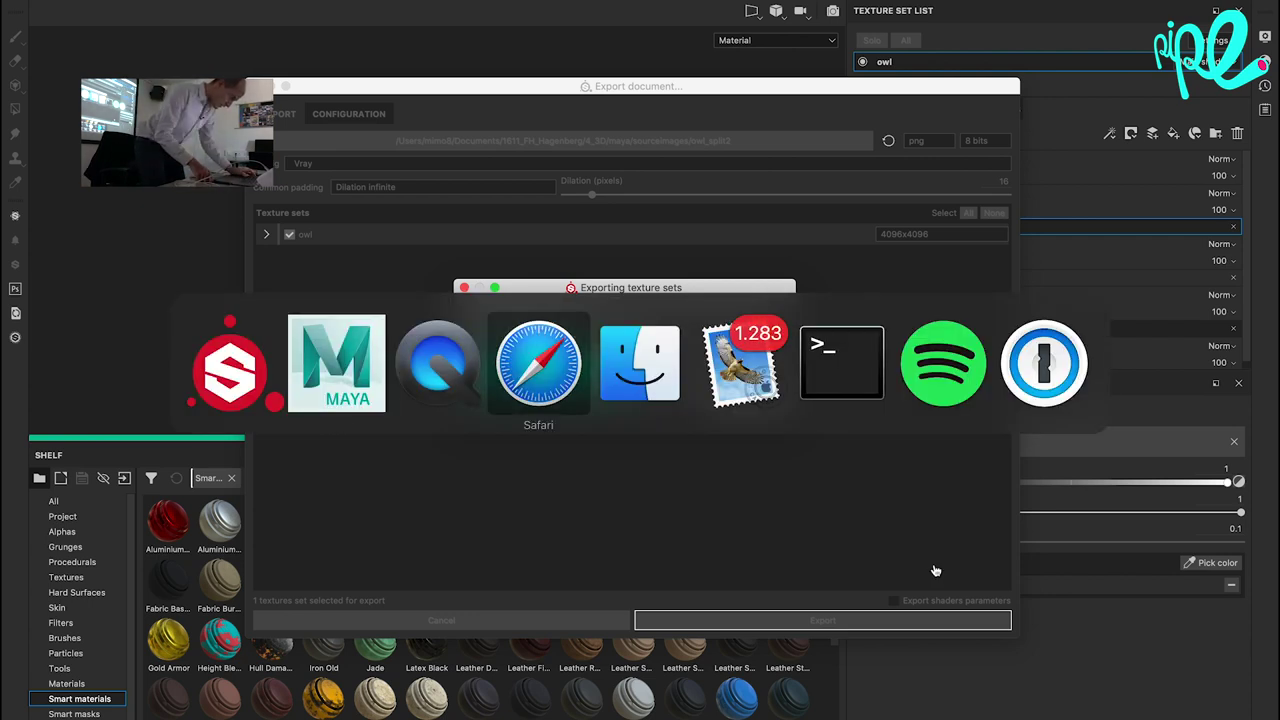
{"action": "key", "text": "super+Tab"}
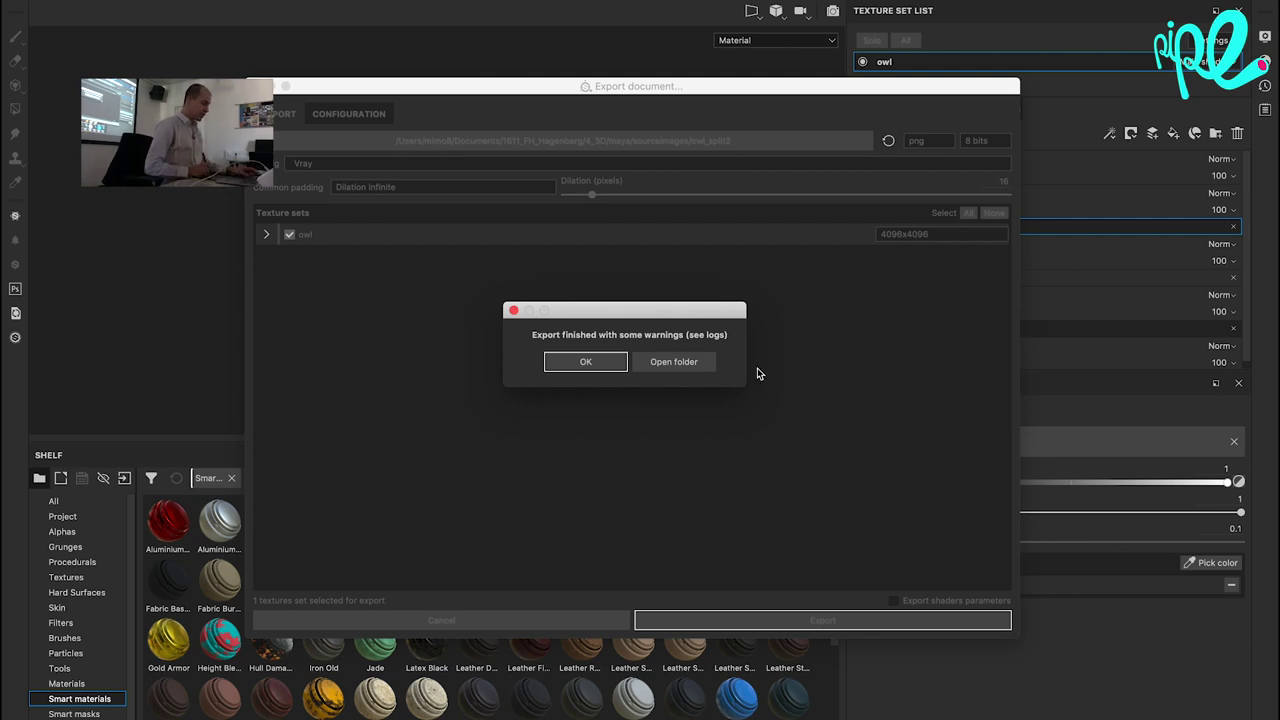
{"action": "left_click", "coordinate": [680, 367]}
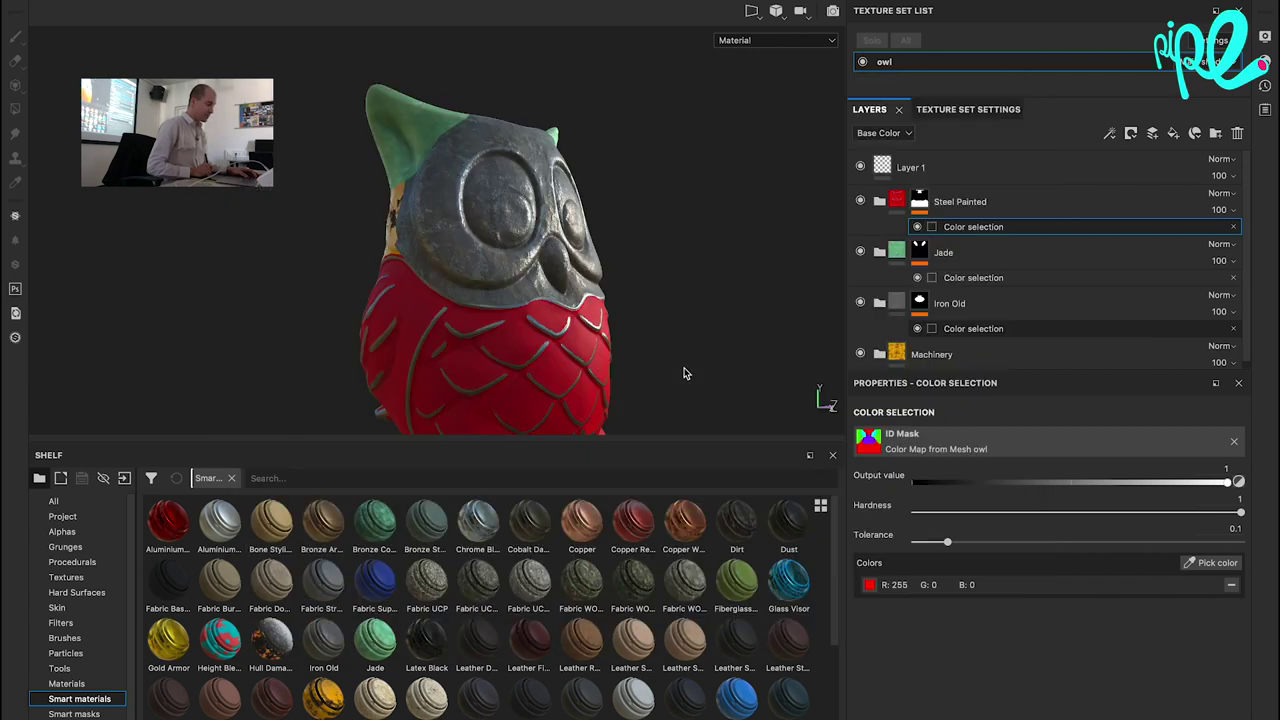
Quick Look through the Diffuse, Glossiness, Height, Ior, Normal and Reflection PNGs.
{"action": "left_click_drag", "start_coordinate": [459, 352], "coordinate": [516, 88]}
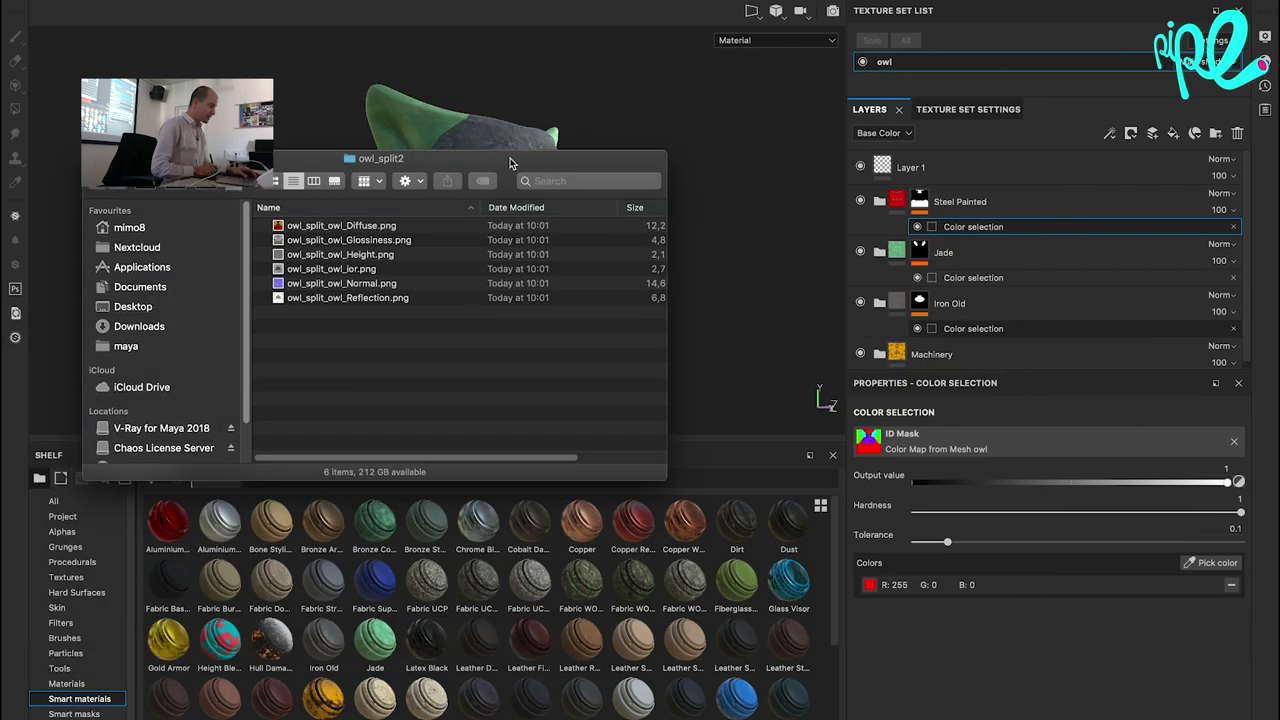
{"action": "left_click_drag", "start_coordinate": [665, 396], "coordinate": [950, 465]}
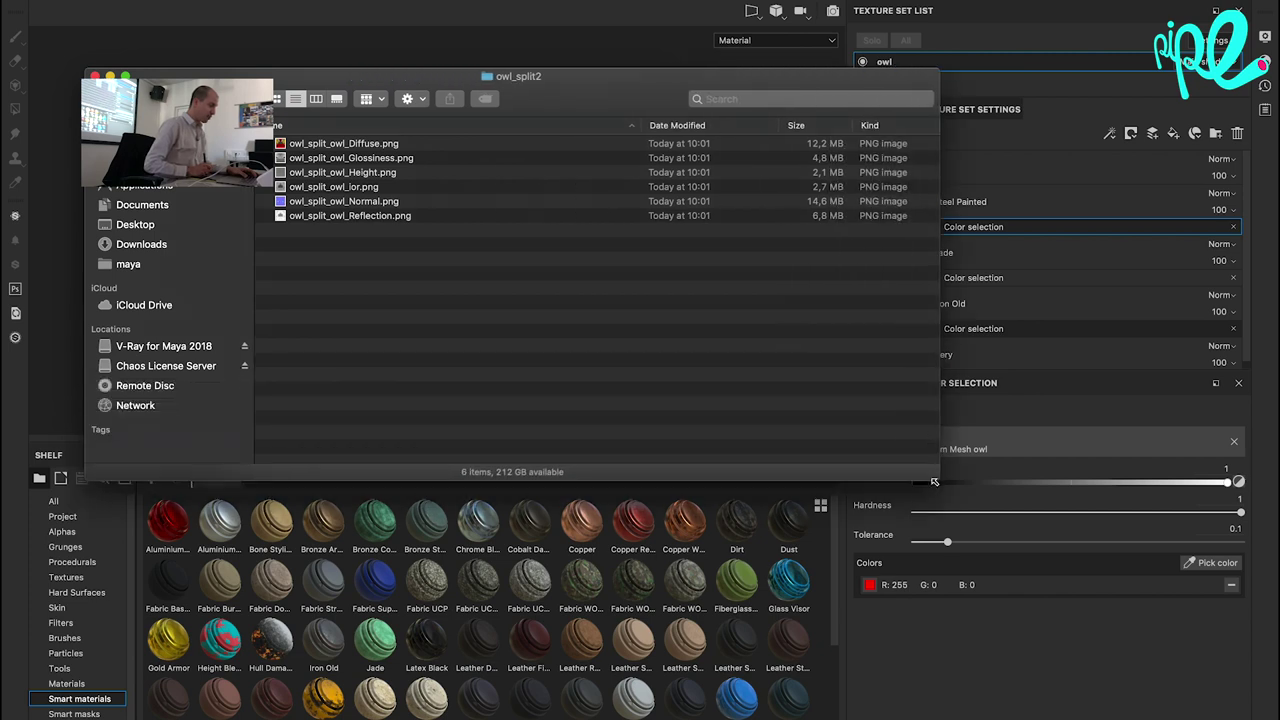
{"action": "left_click", "coordinate": [383, 148]}
{"action": "key", "text": "space"}
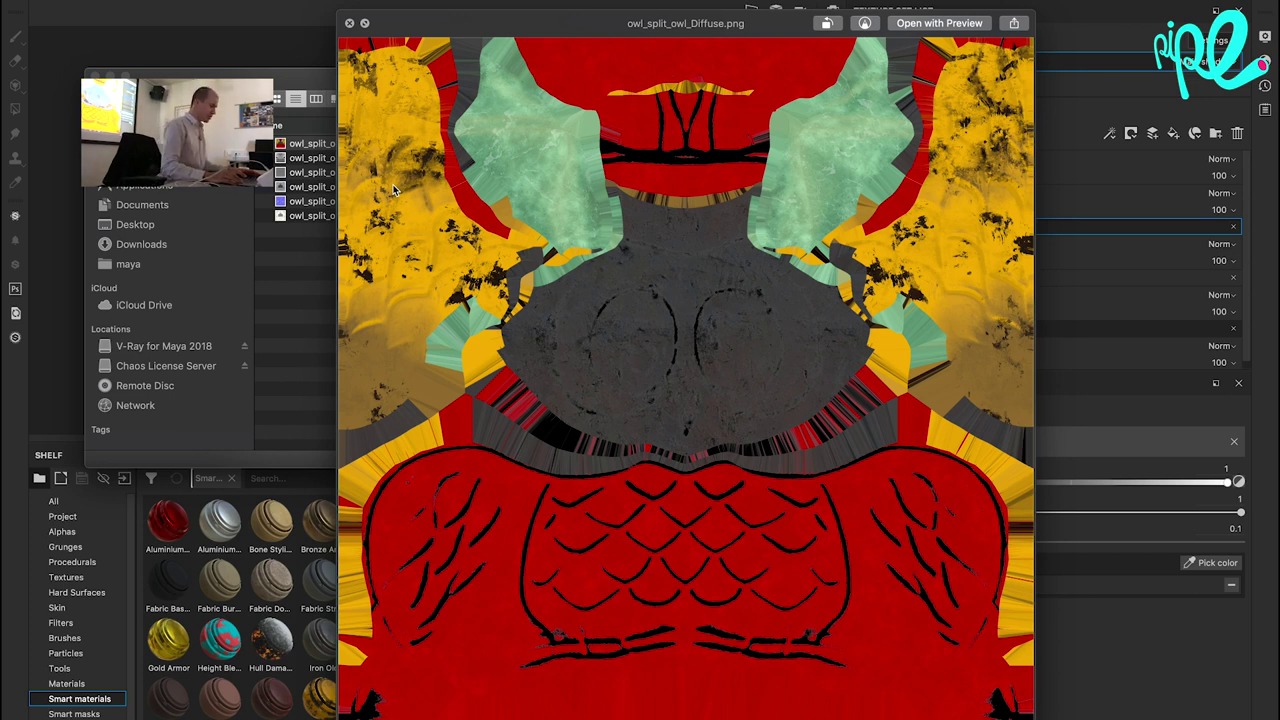
{"action": "key", "text": "Down"}
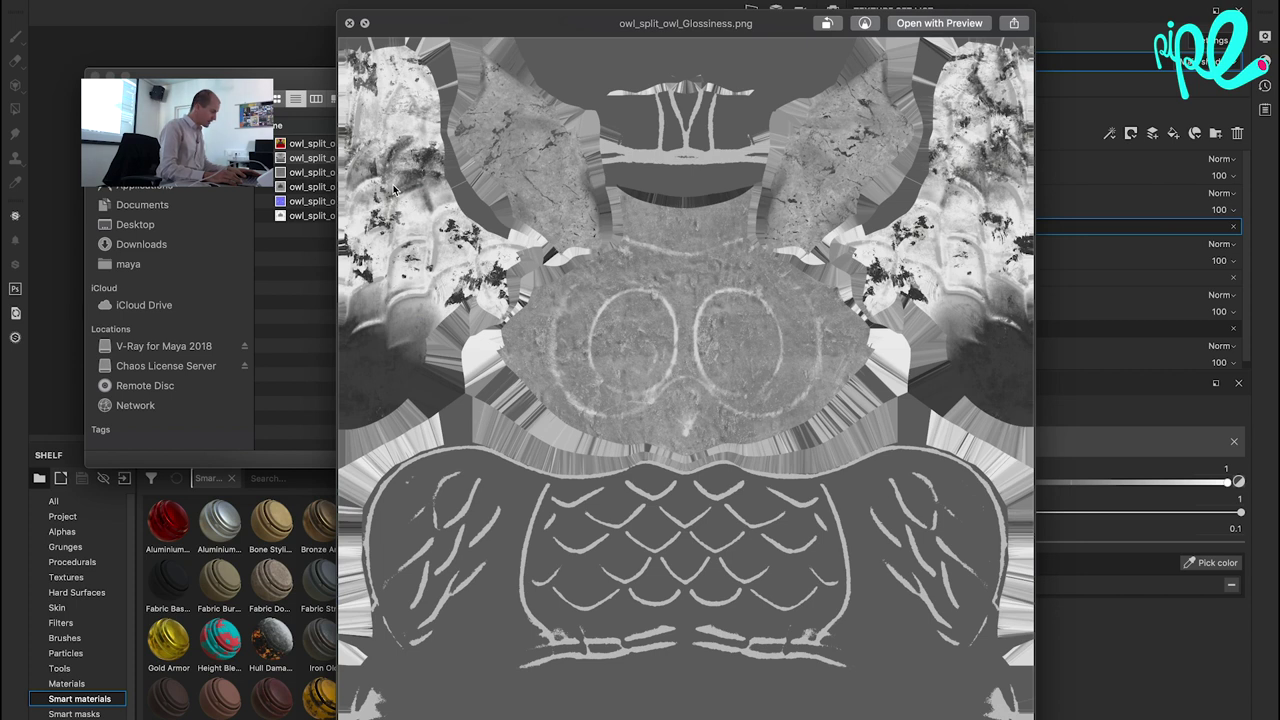
{"action": "key", "text": "Down"}
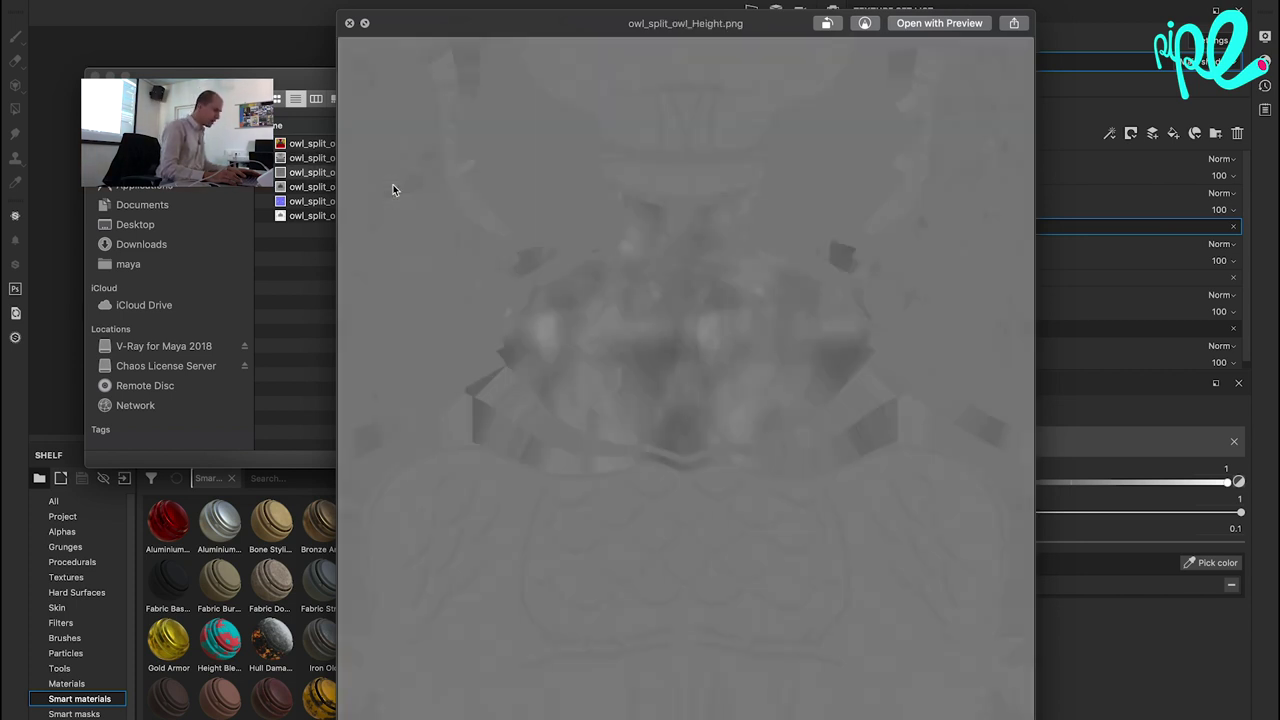
{"action": "key", "text": "Down"}
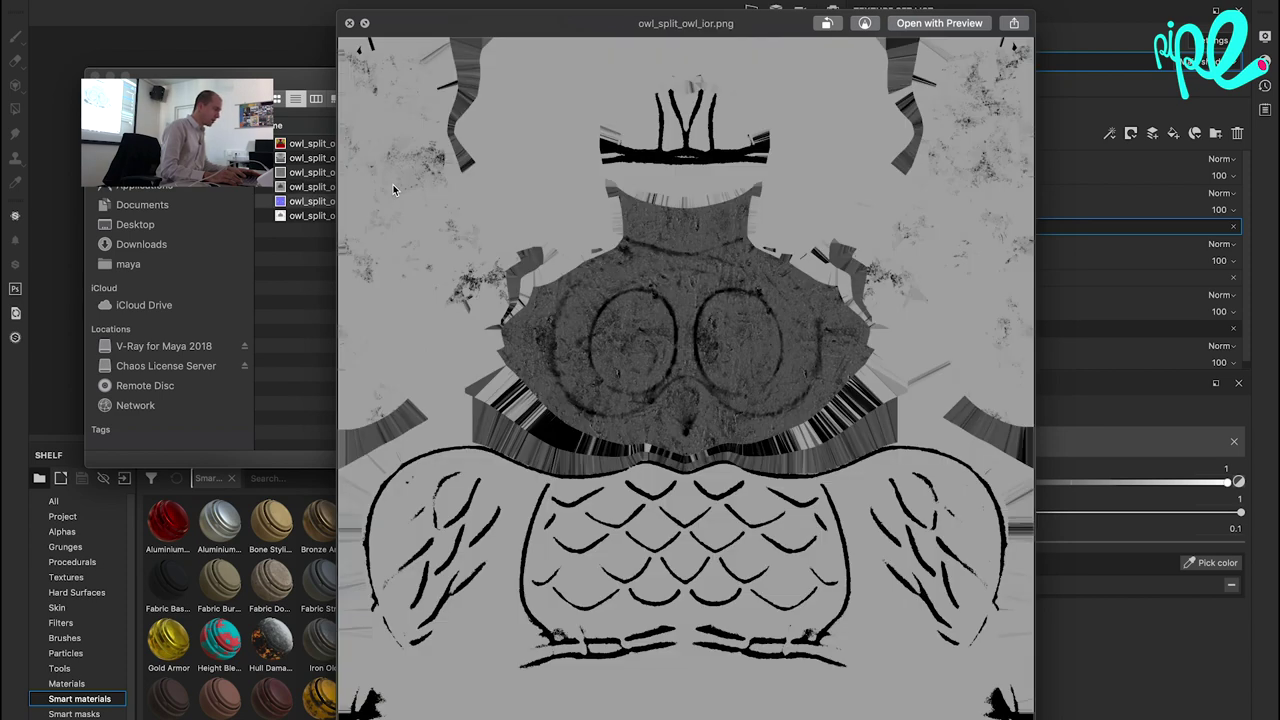
{"action": "key", "text": "Down"}
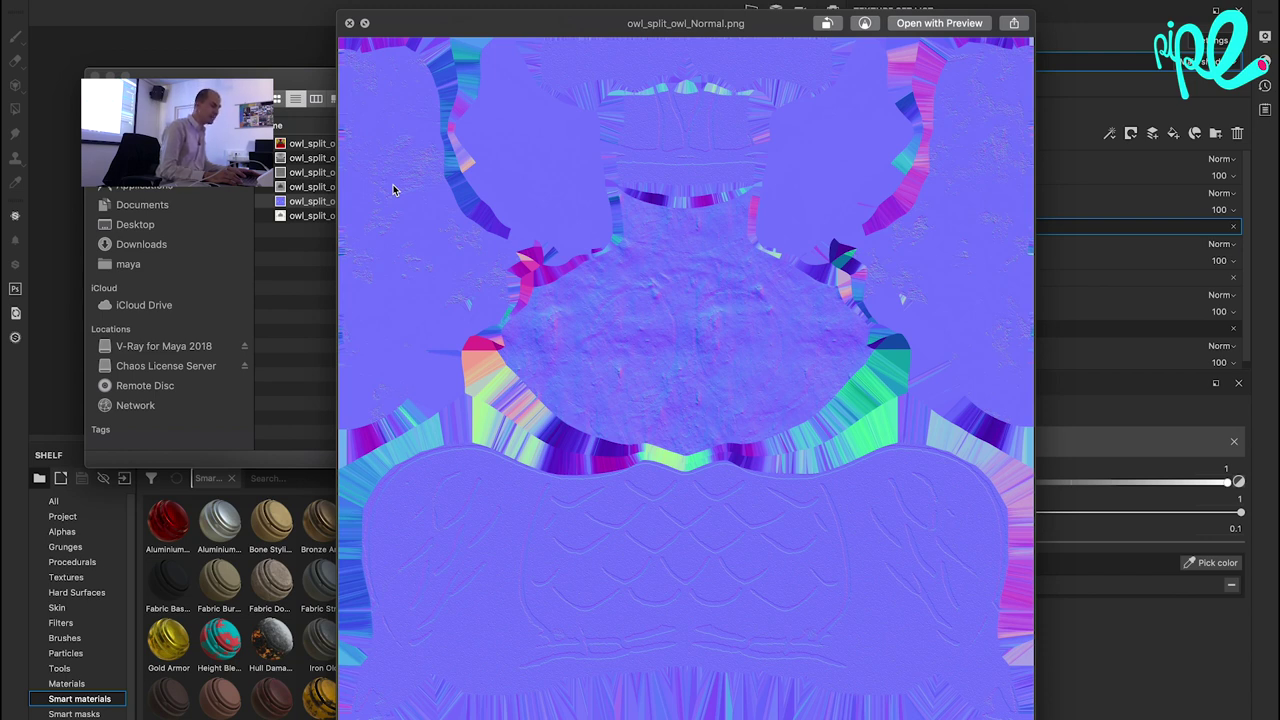
{"action": "key", "text": "Down"}
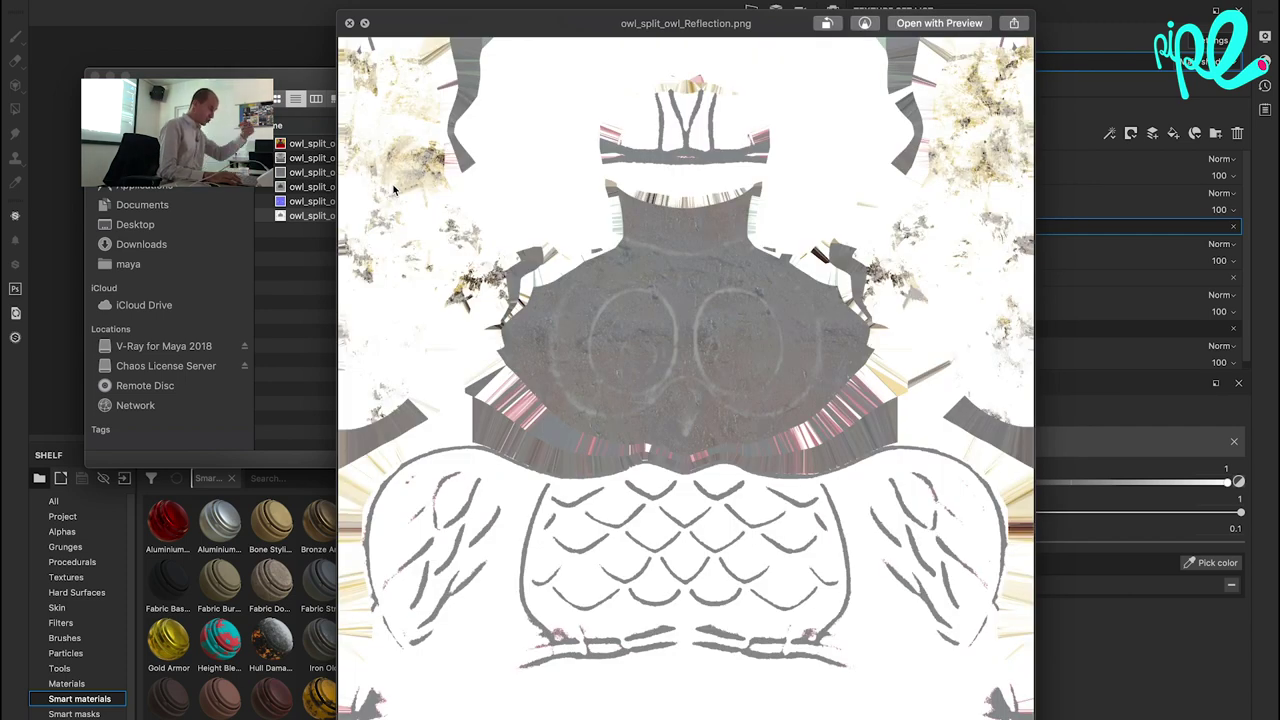
{"action": "key", "text": "space"}
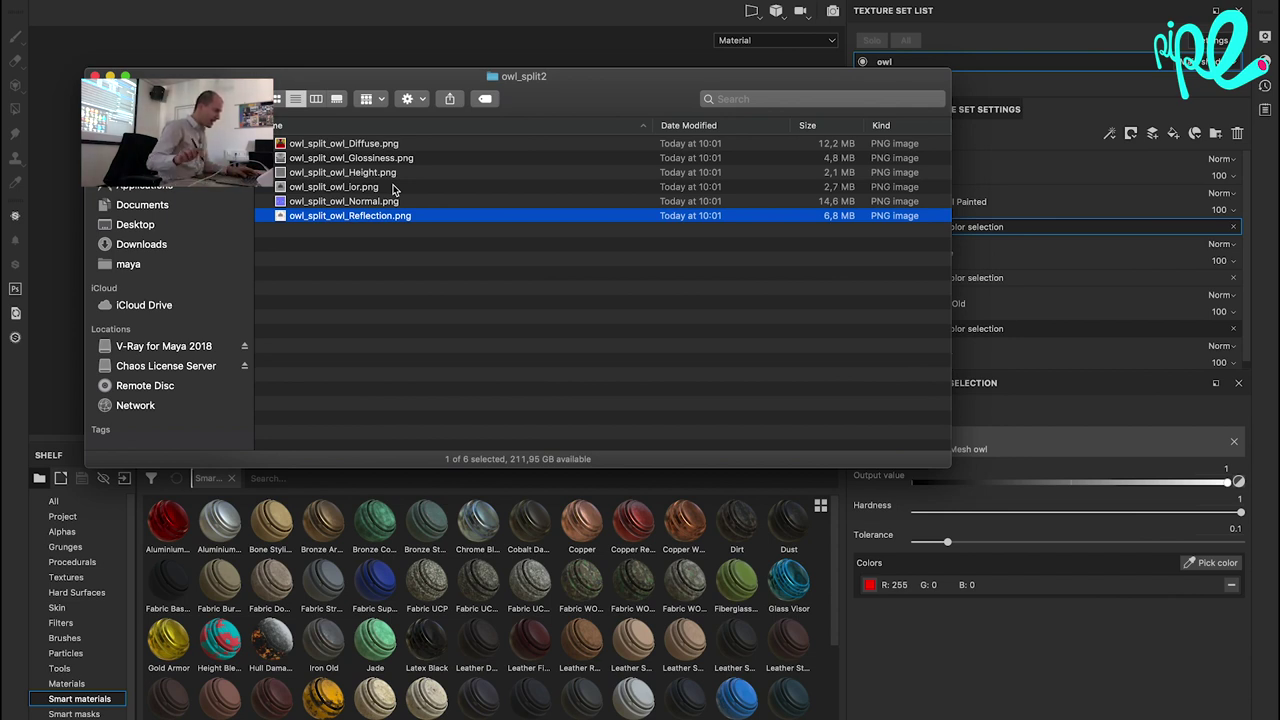
Preview owl_split_owl_Height.png, close the preview, and switch back to Maya.
{"action": "left_click", "coordinate": [390, 174]}
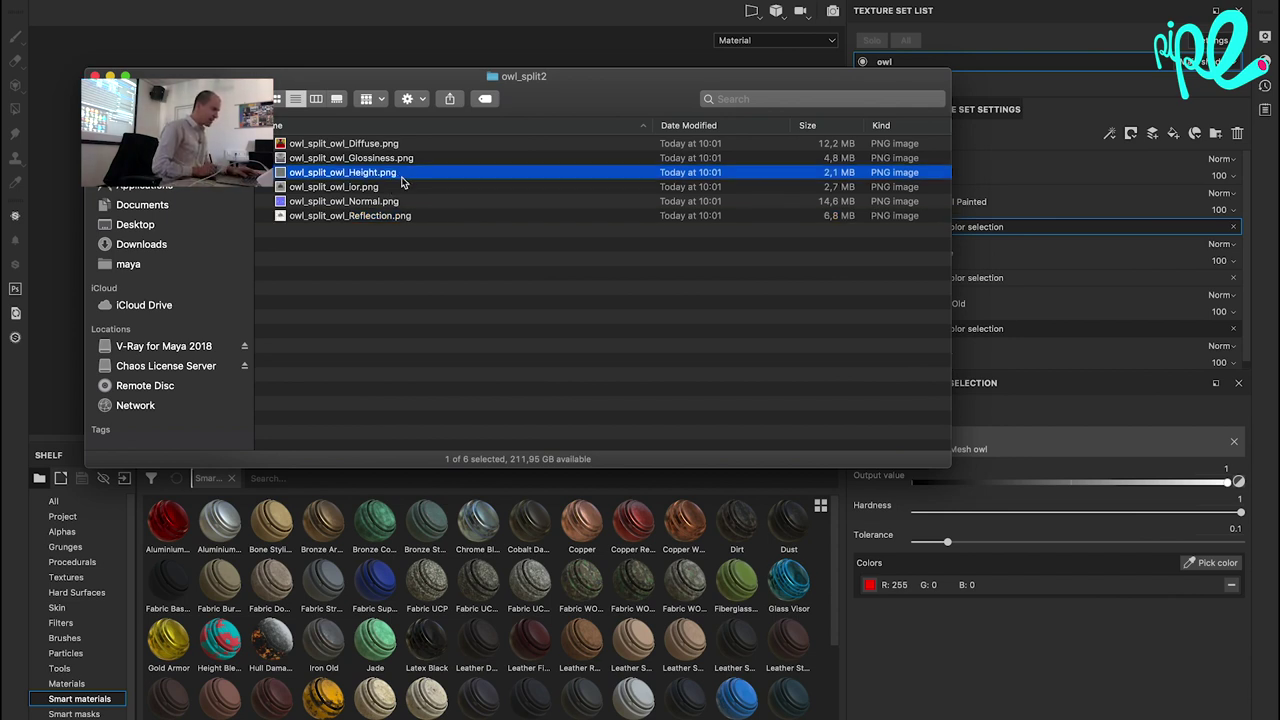
{"action": "key", "text": "space"}
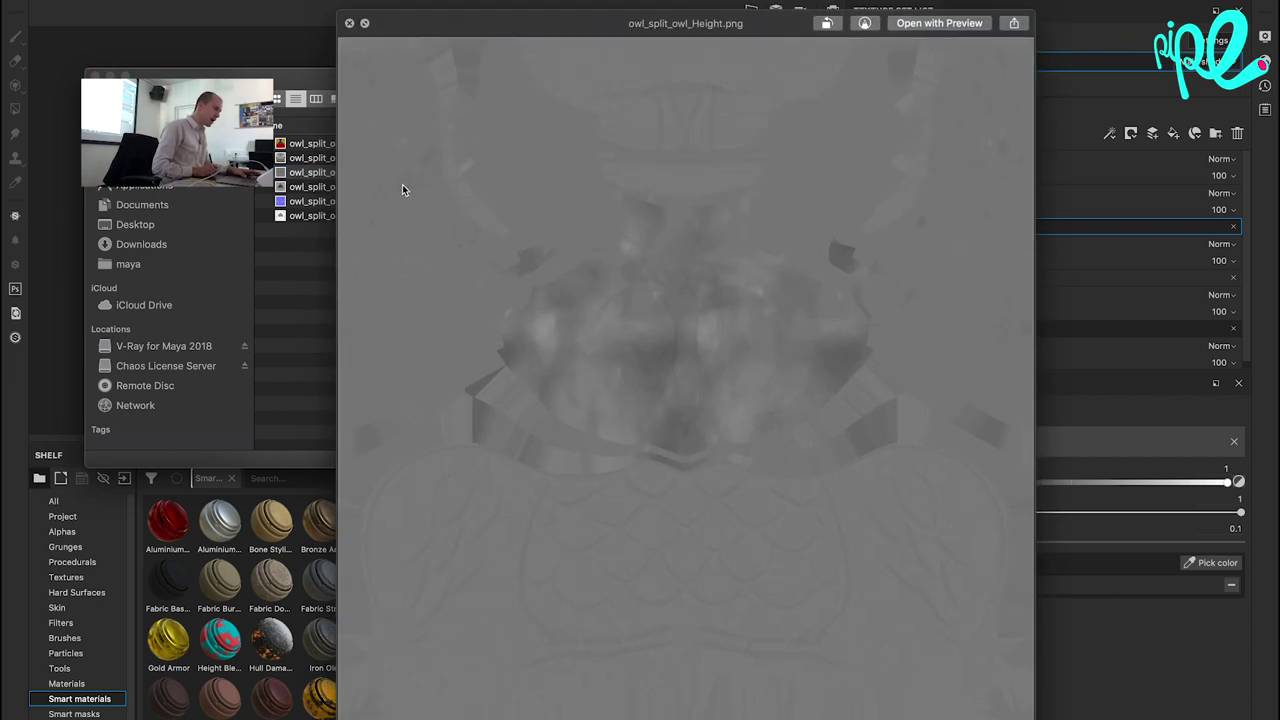
{"action": "left_click", "coordinate": [320, 310]}
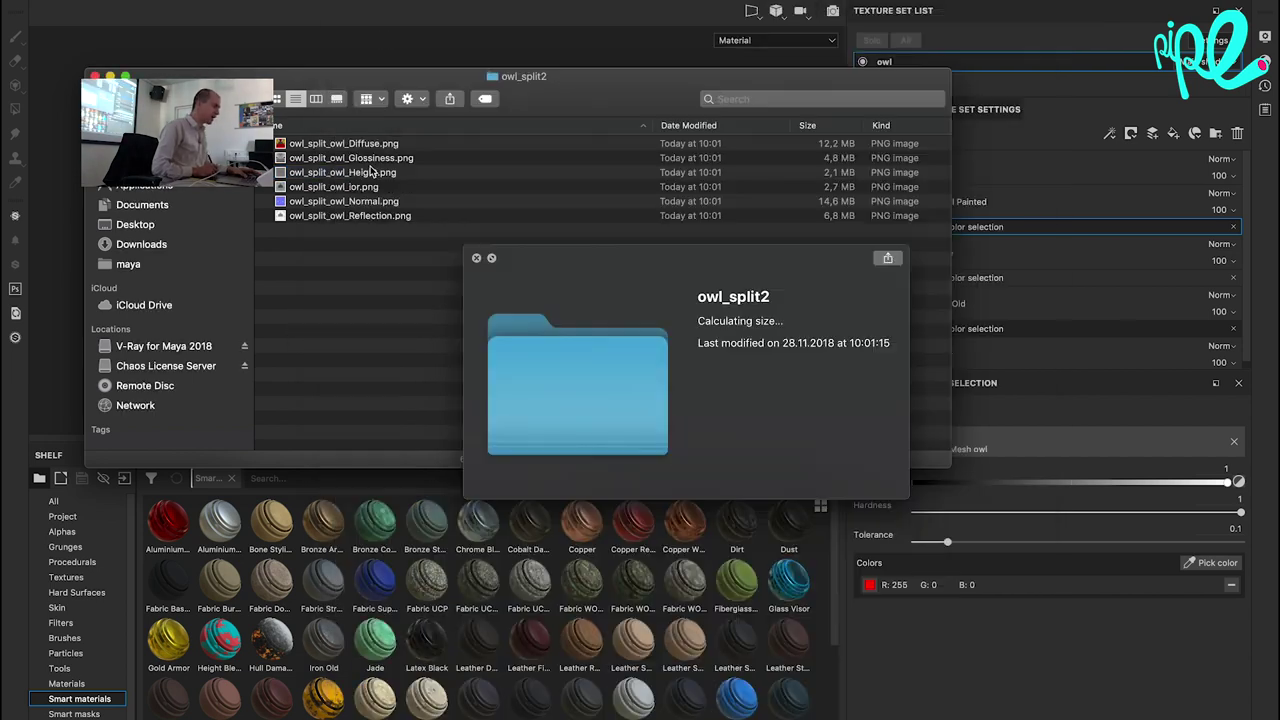
{"action": "left_click", "coordinate": [477, 259]}
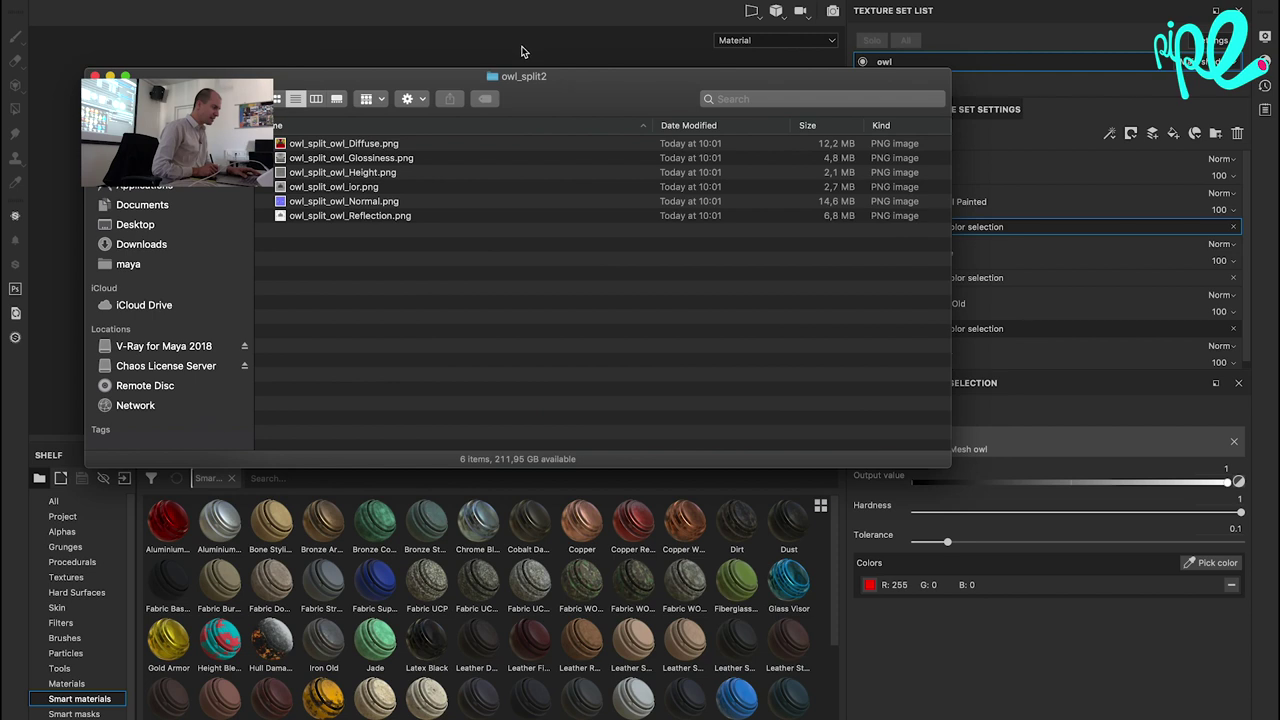
{"action": "key", "text": "super+Tab"}
{"action": "key", "text": "super+Tab"}
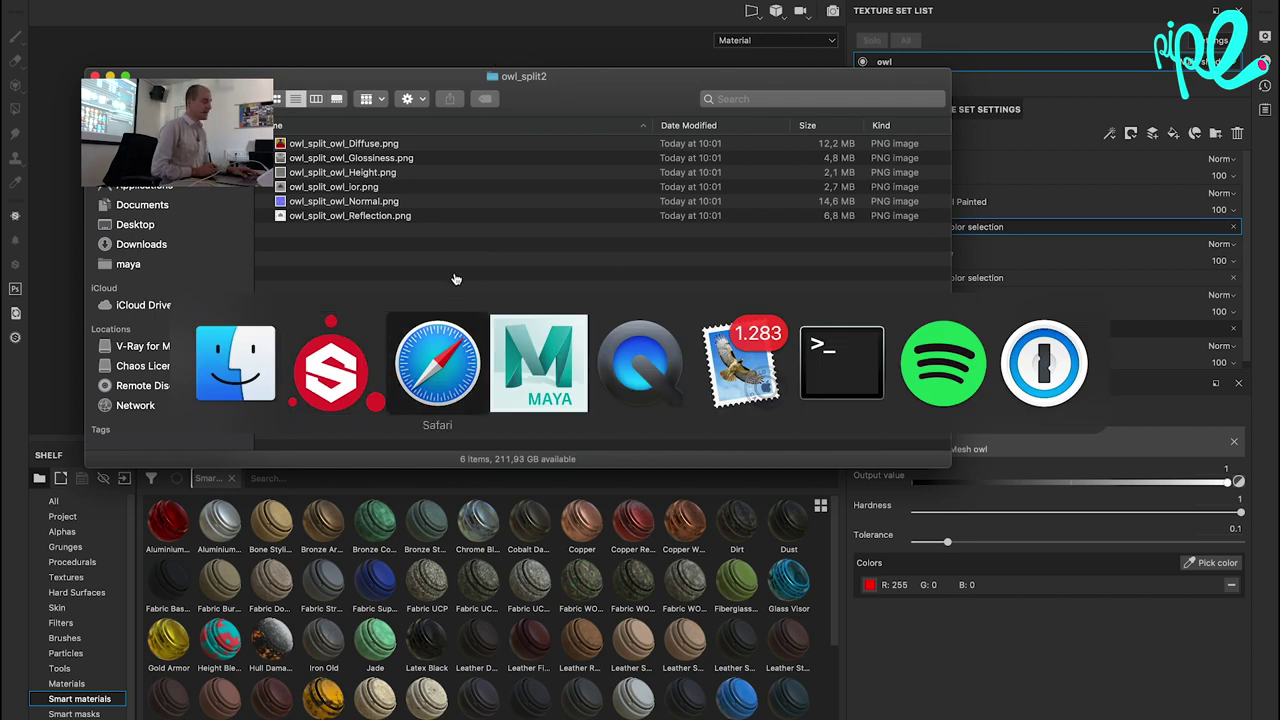
{"action": "key", "text": "super+Tab"}
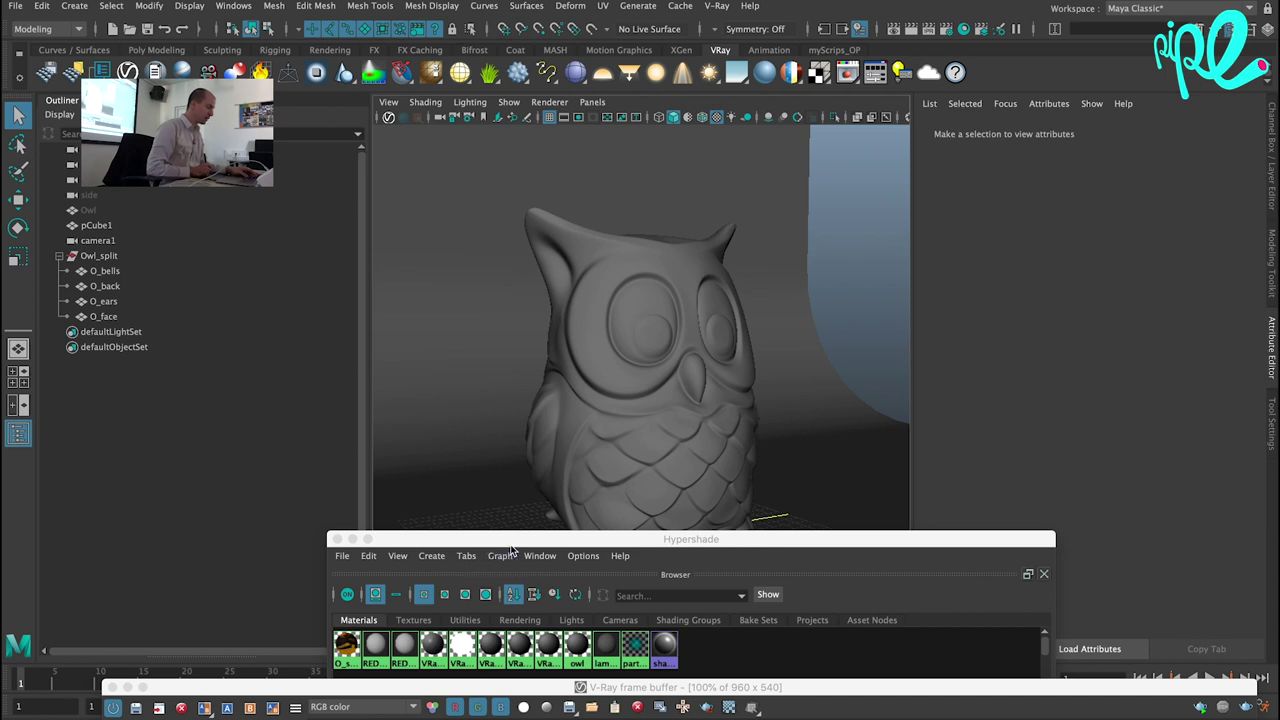
Raise Hypershade to show the owl material, and place a resized owl_split2 Finder window beside it.
{"action": "left_click_drag", "start_coordinate": [510, 546], "coordinate": [619, 80]}
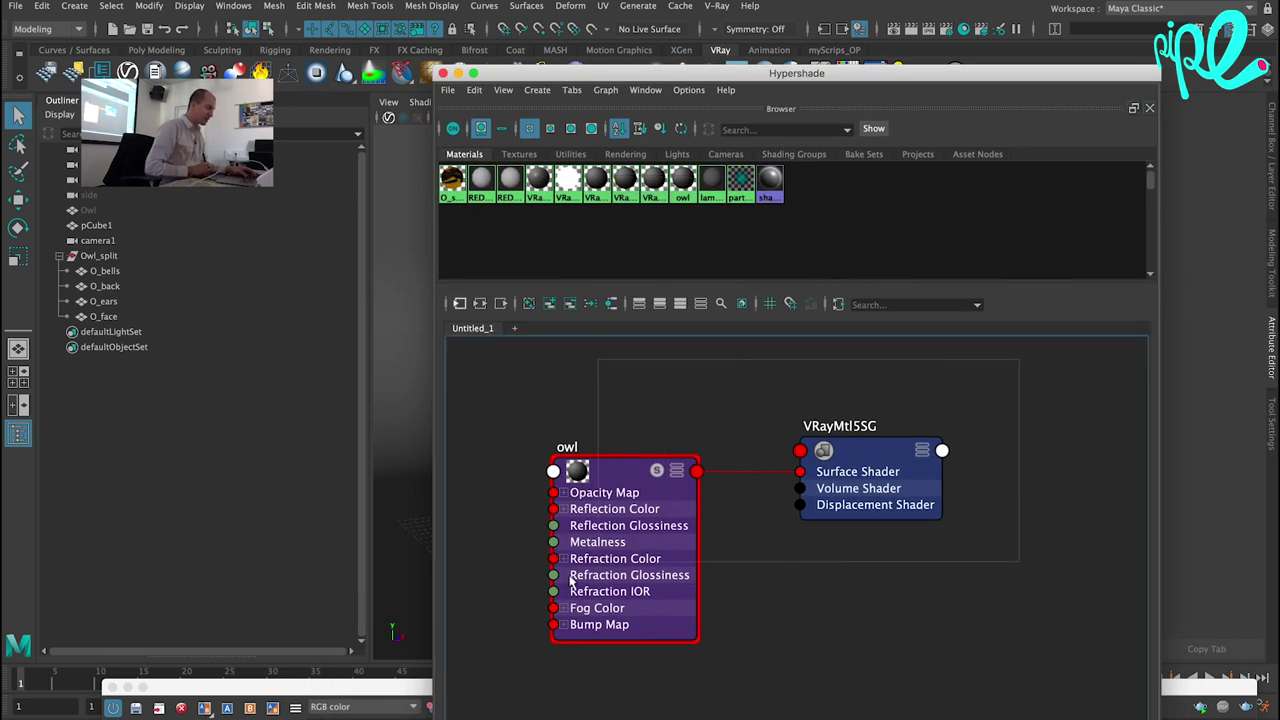
{"action": "middle_click_drag", "start_coordinate": [618, 480], "coordinate": [850, 462], "text": "alt"}
{"action": "key", "text": "super+Tab"}
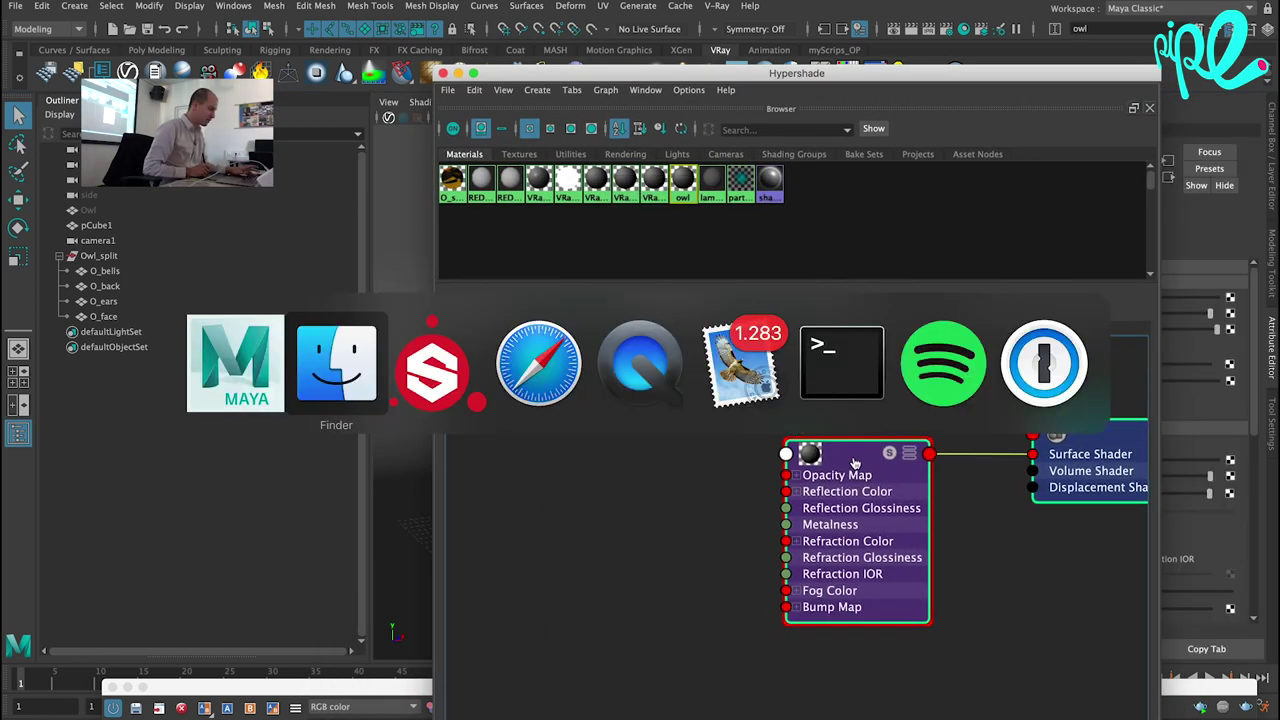
{"action": "left_click_drag", "start_coordinate": [795, 85], "coordinate": [851, 390]}
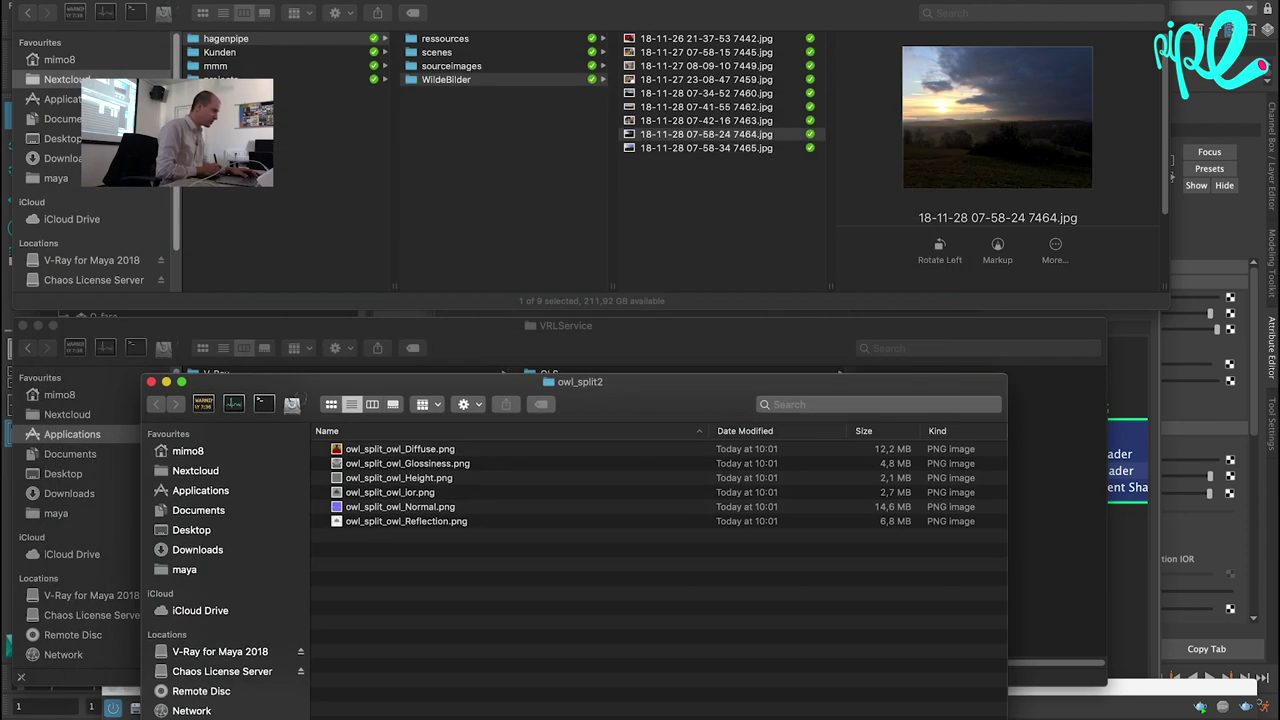
{"action": "key", "text": "super+w"}
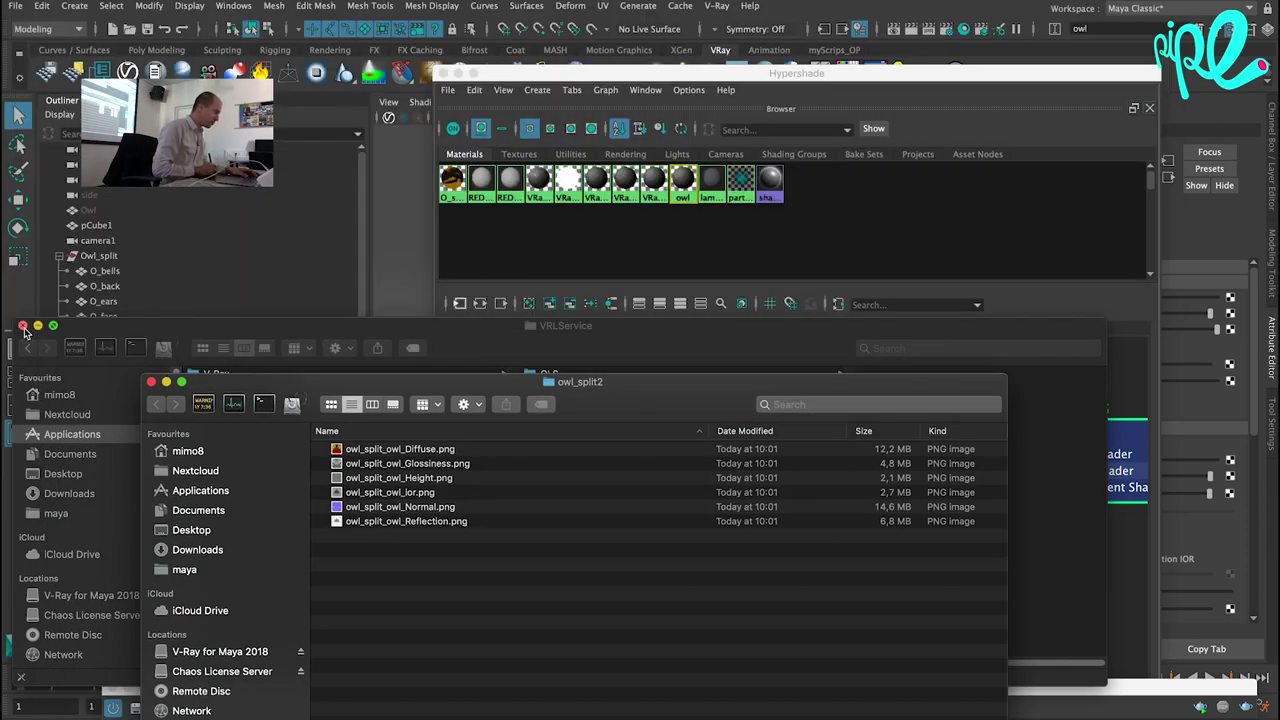
{"action": "left_click", "coordinate": [22, 326]}
{"action": "left_click_drag", "start_coordinate": [588, 398], "coordinate": [466, 172]}
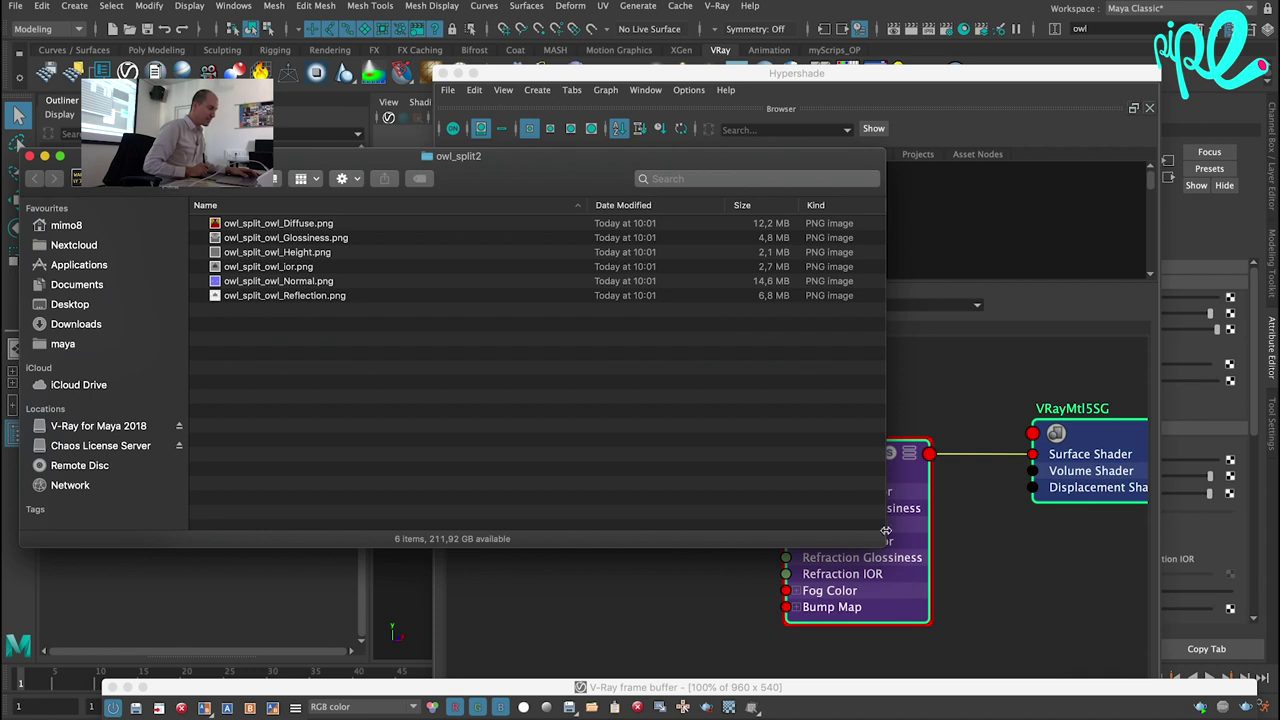
{"action": "left_click_drag", "start_coordinate": [883, 543], "coordinate": [620, 601]}
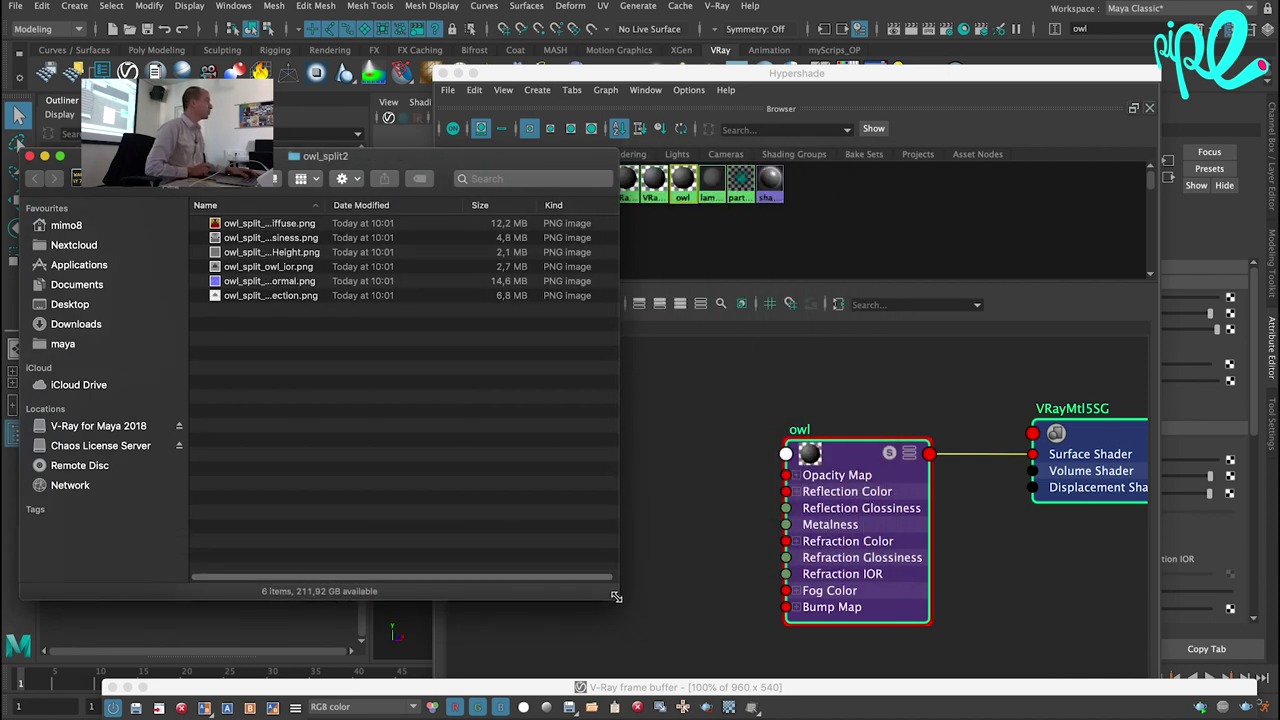
Import all six owl texture PNGs into the Hypershade graph and auto-arrange the new nodes.
{"action": "left_click", "coordinate": [300, 296]}
{"action": "key", "text": "super+a"}
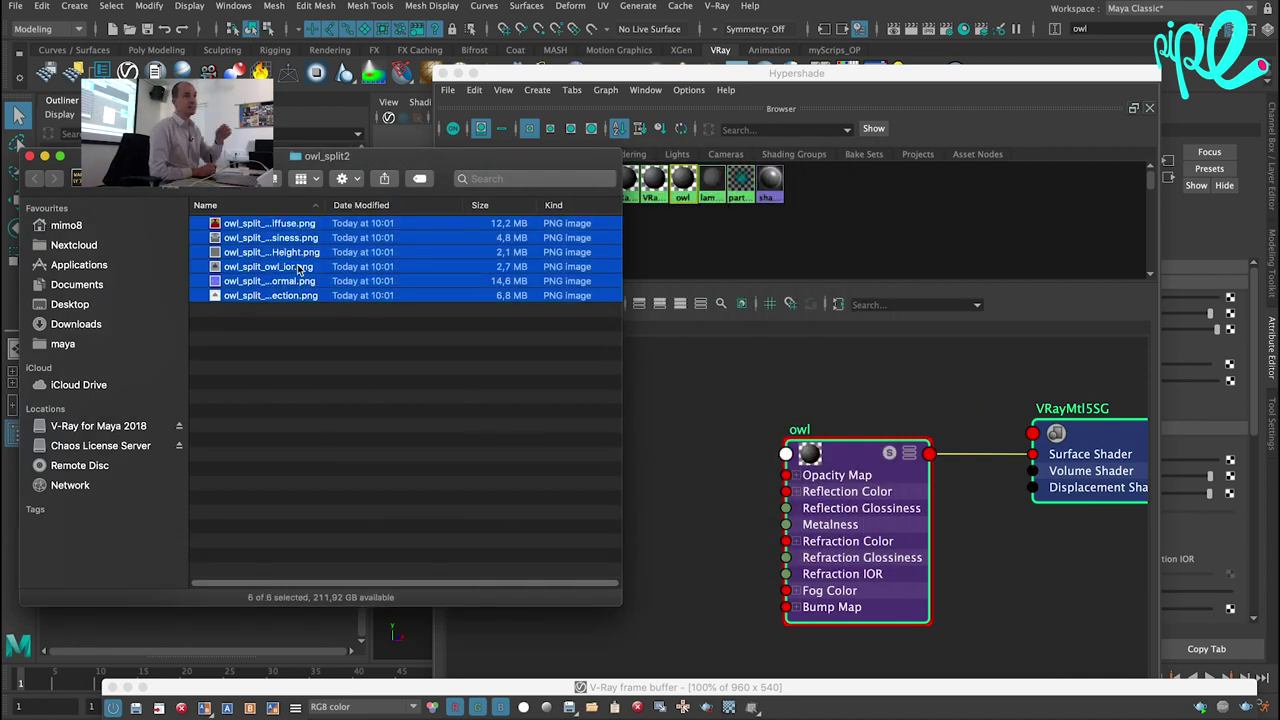
{"action": "left_click_drag", "start_coordinate": [303, 297], "coordinate": [714, 482]}
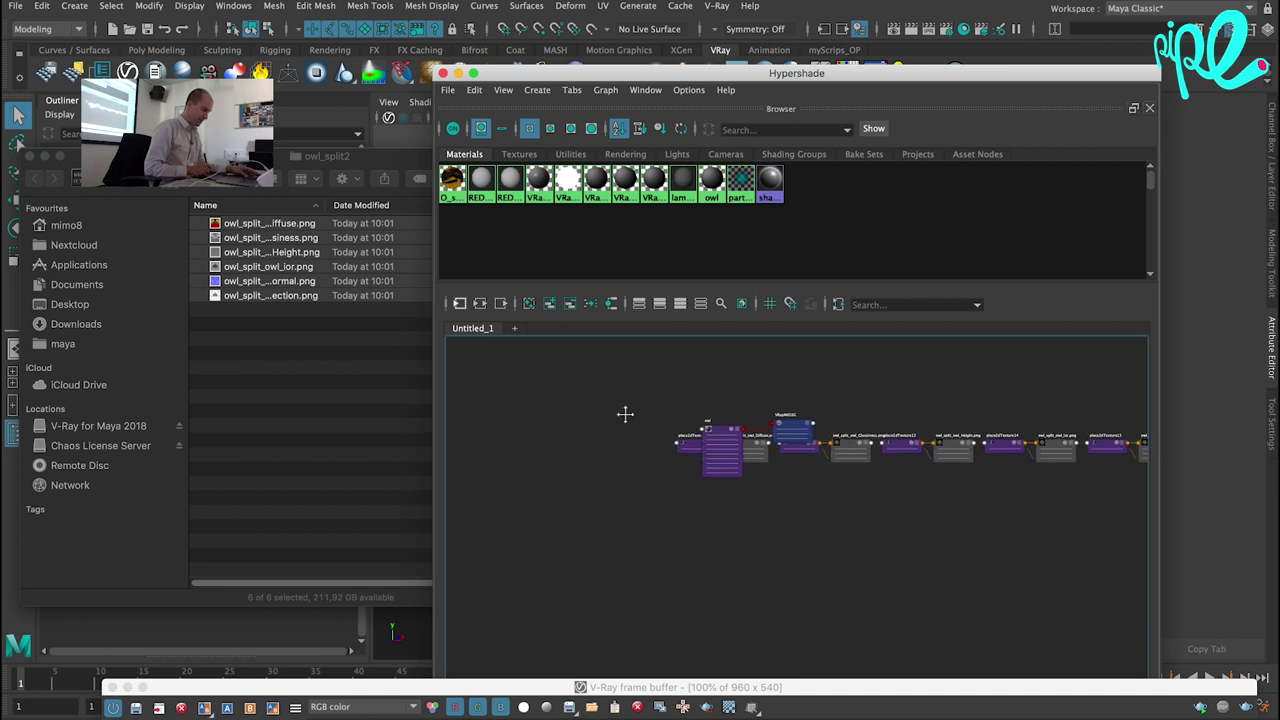
{"action": "left_click_drag", "start_coordinate": [578, 402], "coordinate": [1140, 545]}
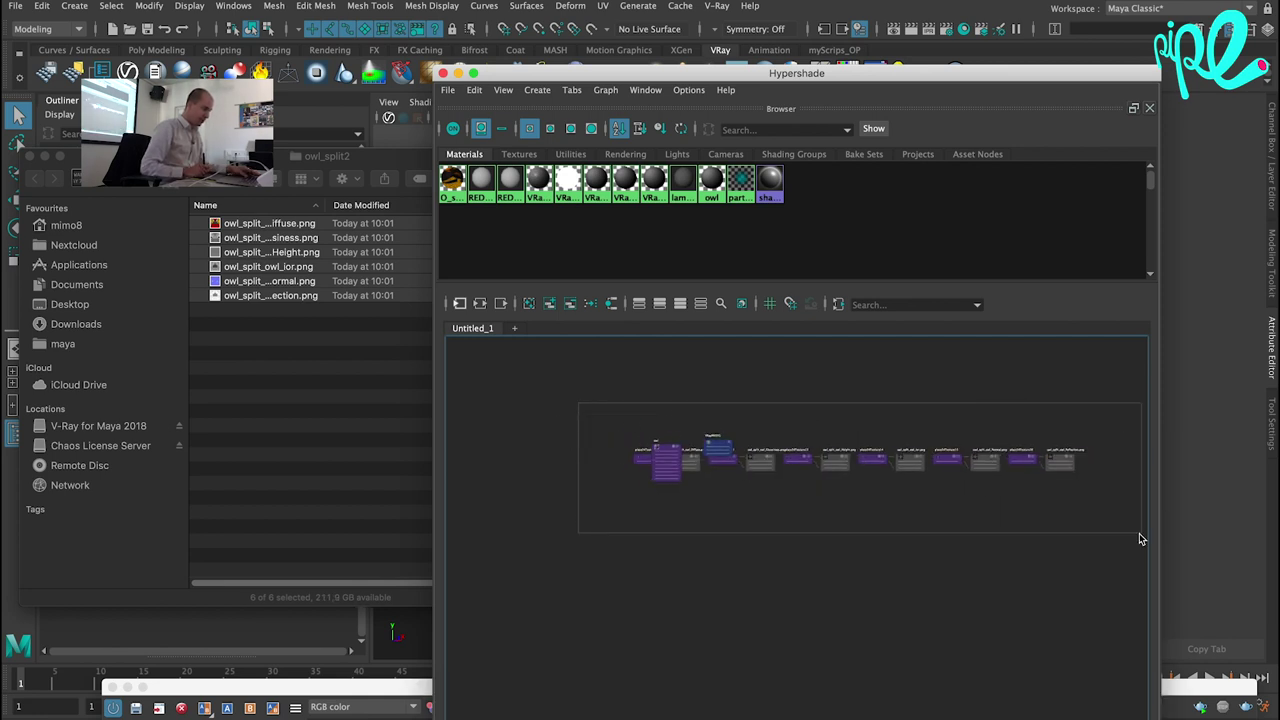
{"action": "left_click", "coordinate": [481, 305]}
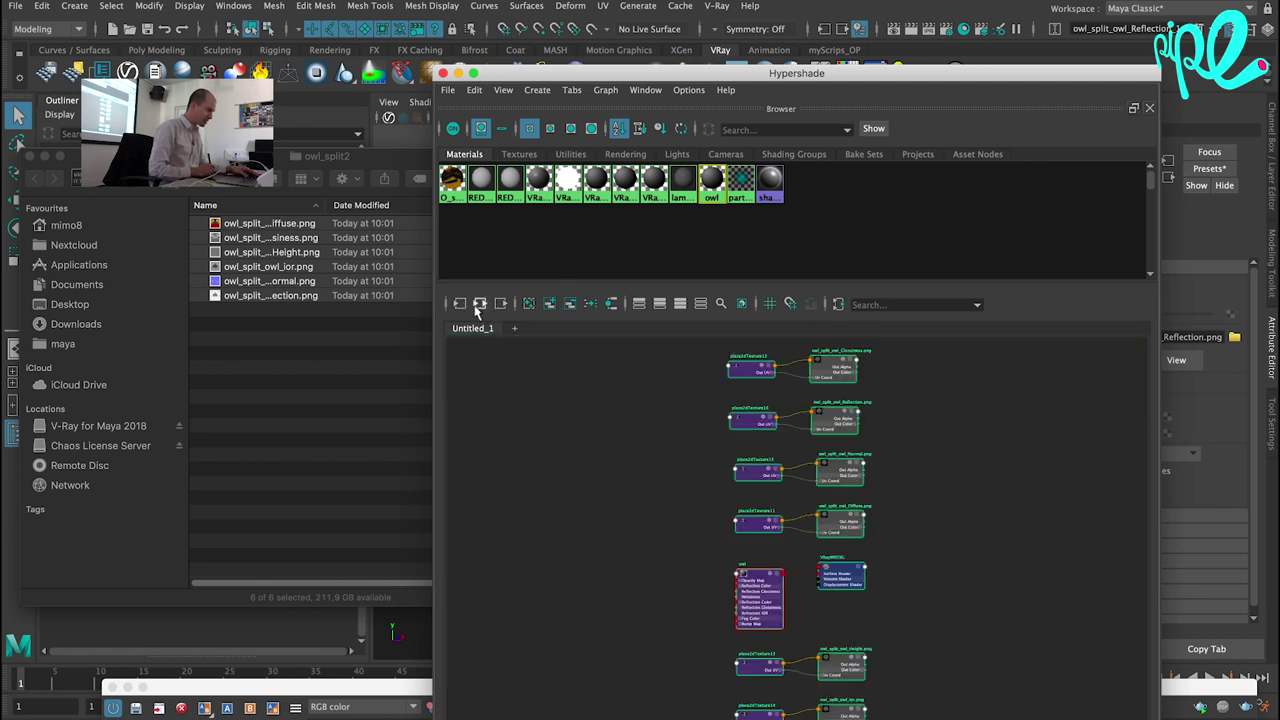
Move the owl material and its shading group up and to the right.
{"action": "left_click_drag", "start_coordinate": [912, 570], "coordinate": [720, 632]}
{"action": "mouse_move", "coordinate": [765, 590]}
{"action": "left_mouse_down"}
{"action": "mouse_move", "coordinate": [852, 580]}
{"action": "mouse_move", "coordinate": [997, 412]}
{"action": "left_mouse_up"}
{"action": "left_click_drag", "start_coordinate": [915, 712], "coordinate": [722, 640]}
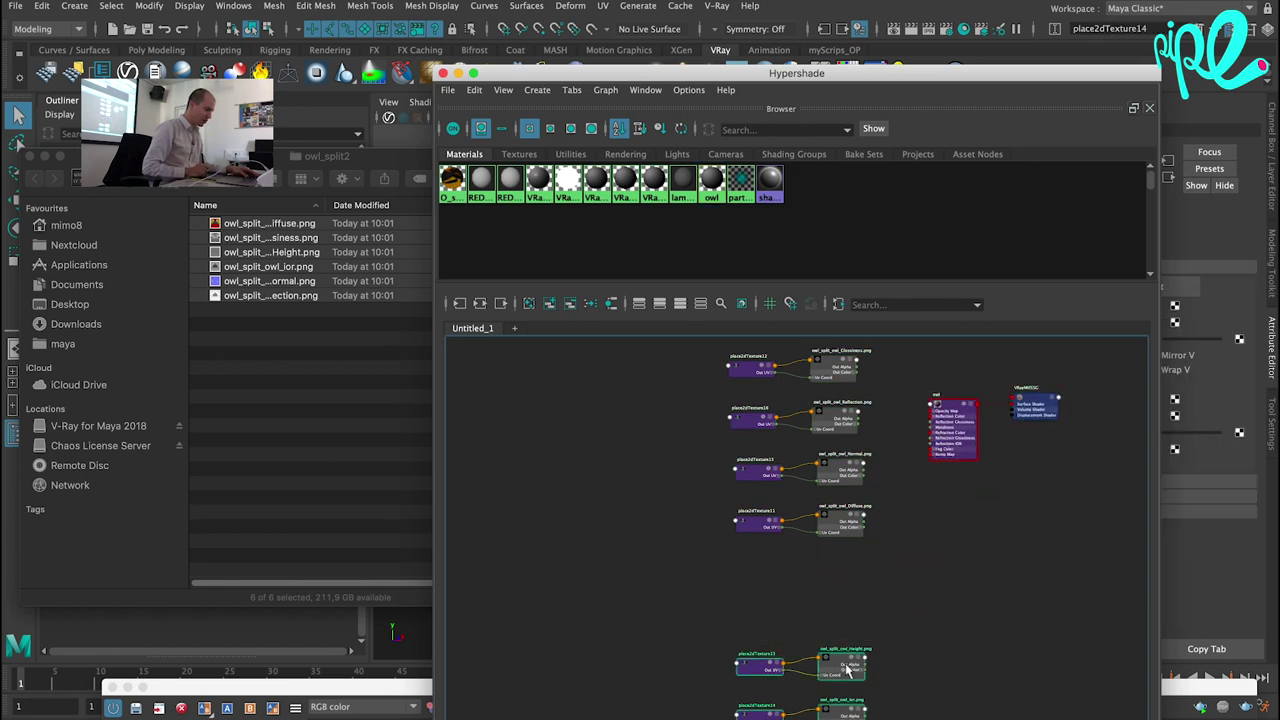
Move the Height texture and placement pair to the far left of the graph.
{"action": "left_click_drag", "start_coordinate": [843, 674], "coordinate": [843, 582]}
{"action": "left_click", "coordinate": [843, 582]}
{"action": "scroll", "coordinate": [934, 534], "scroll_direction": "up", "scroll_amount": 3}
{"action": "scroll", "coordinate": [1008, 586], "scroll_direction": "up", "scroll_amount": 2}
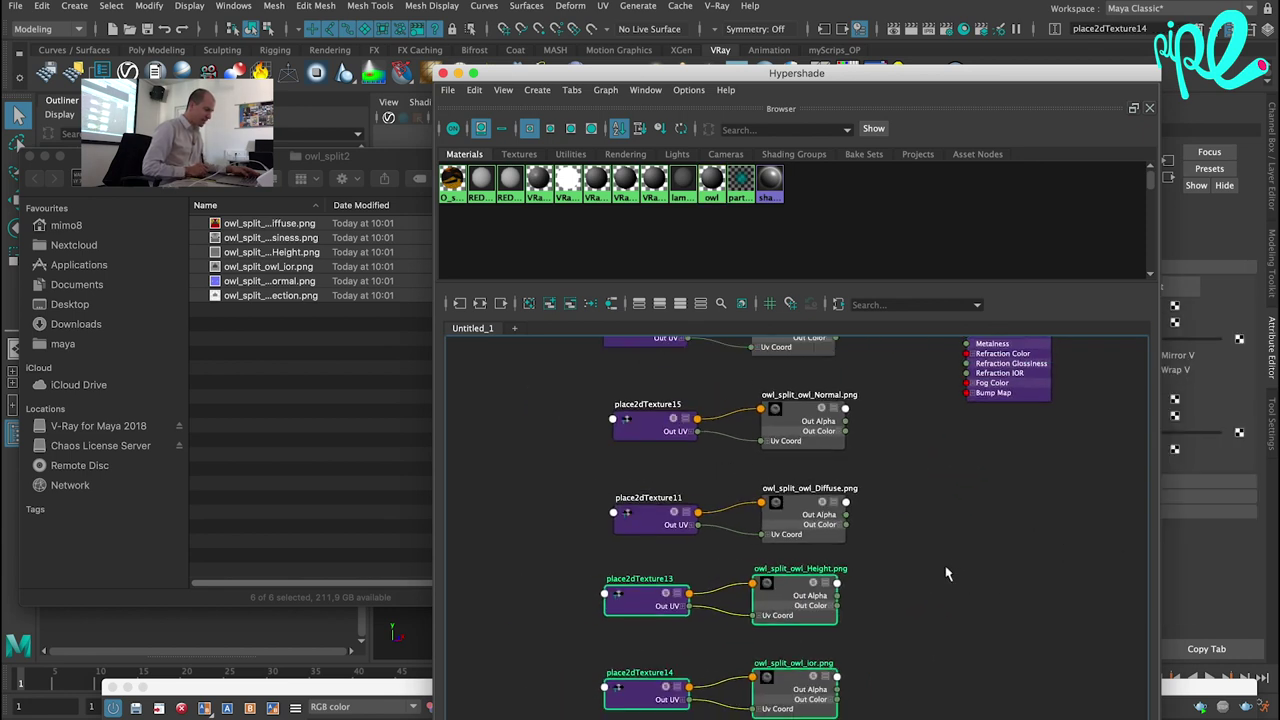
{"action": "middle_click_drag", "start_coordinate": [758, 615], "coordinate": [840, 620]}
{"action": "left_click_drag", "start_coordinate": [840, 600], "coordinate": [519, 624]}
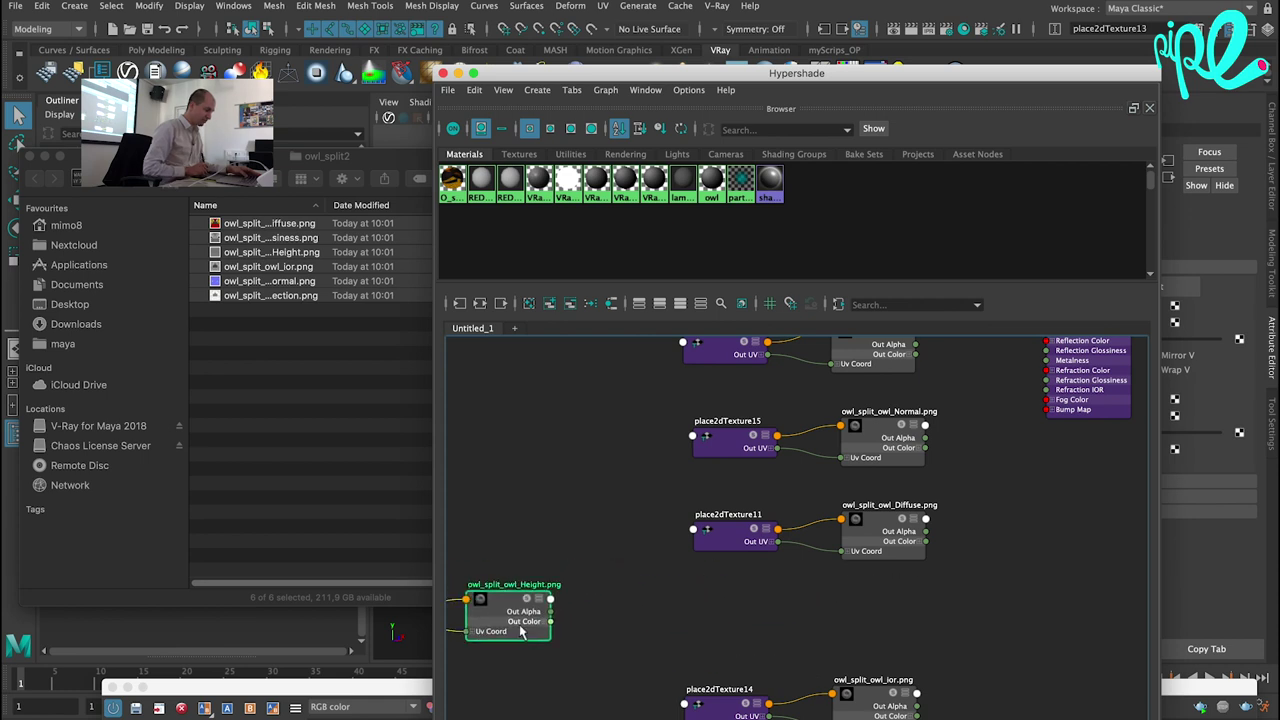
{"action": "middle_click_drag", "start_coordinate": [519, 624], "coordinate": [801, 554]}
{"action": "scroll", "coordinate": [801, 554], "scroll_direction": "down", "scroll_amount": 2}
{"action": "scroll", "coordinate": [700, 597], "scroll_direction": "up", "scroll_amount": 2}
{"action": "scroll", "coordinate": [762, 585], "scroll_direction": "down", "scroll_amount": 2}
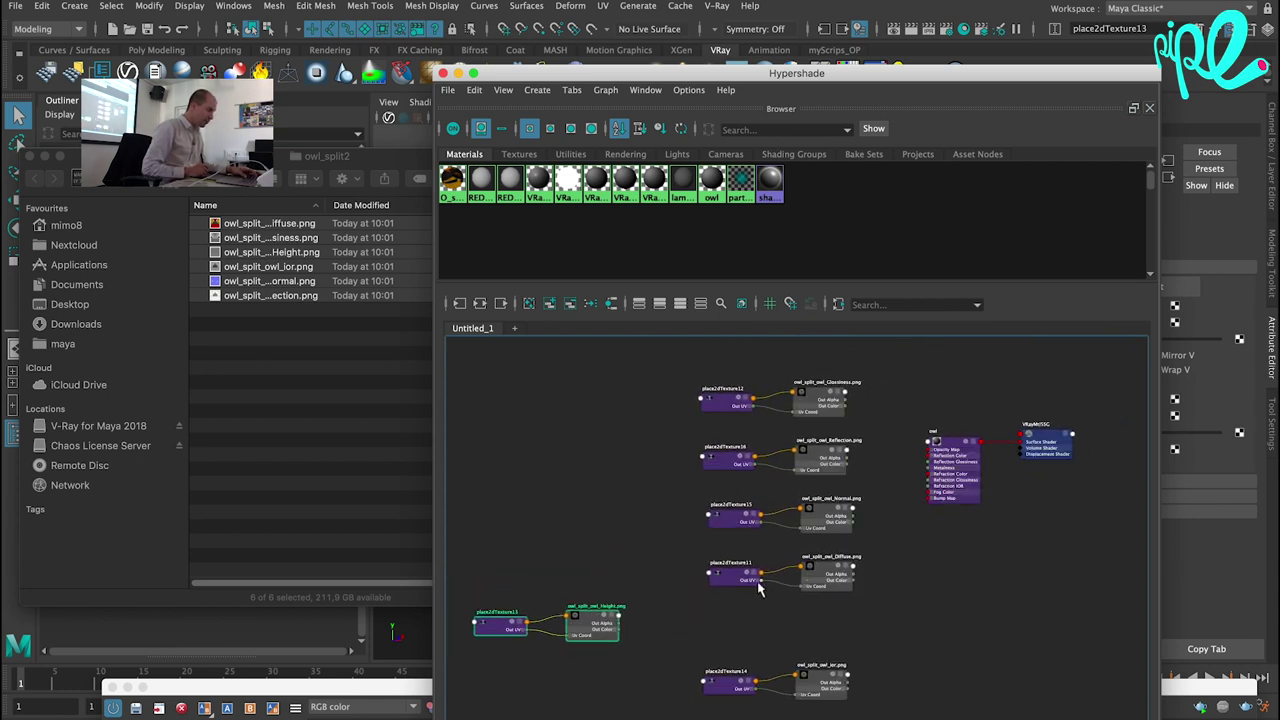
{"action": "key", "text": "super+Tab"}
{"action": "key", "text": "super+Tab"}
{"action": "key", "text": "super+Tab"}
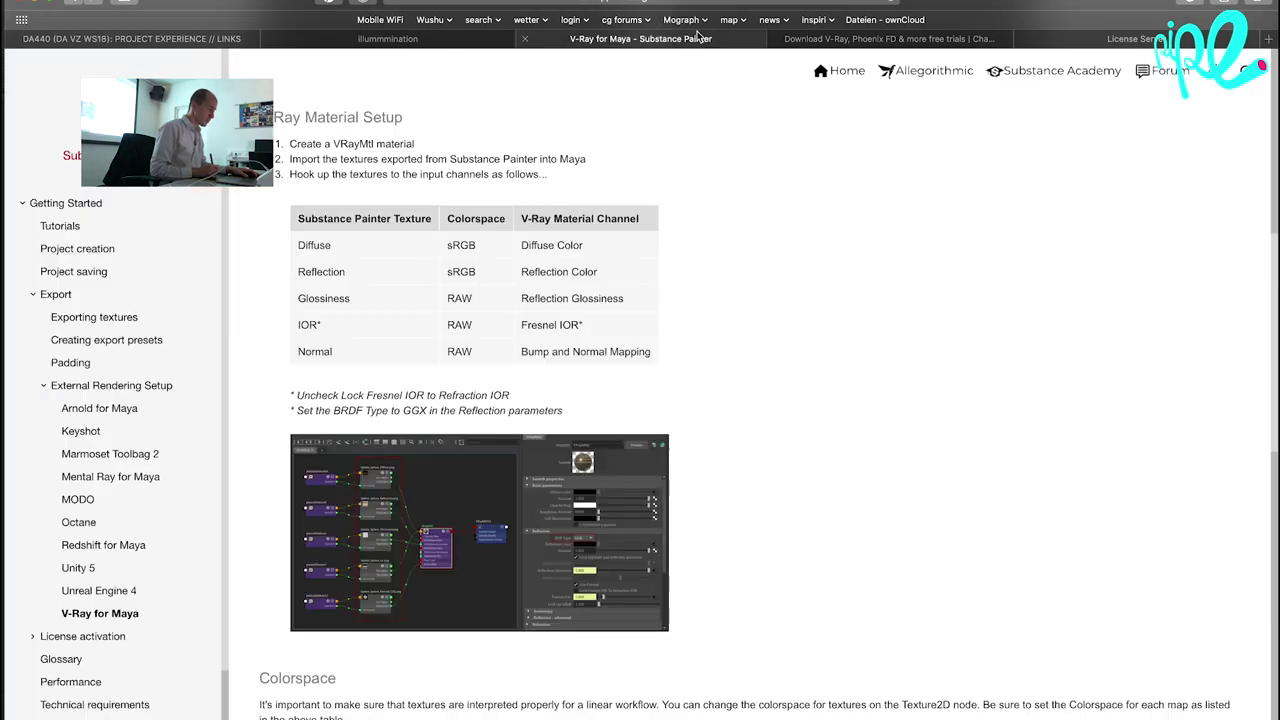
Review the V-Ray for Maya – Substance Painter table of texture colorspaces and channels.
{"action": "left_click", "coordinate": [692, 40]}
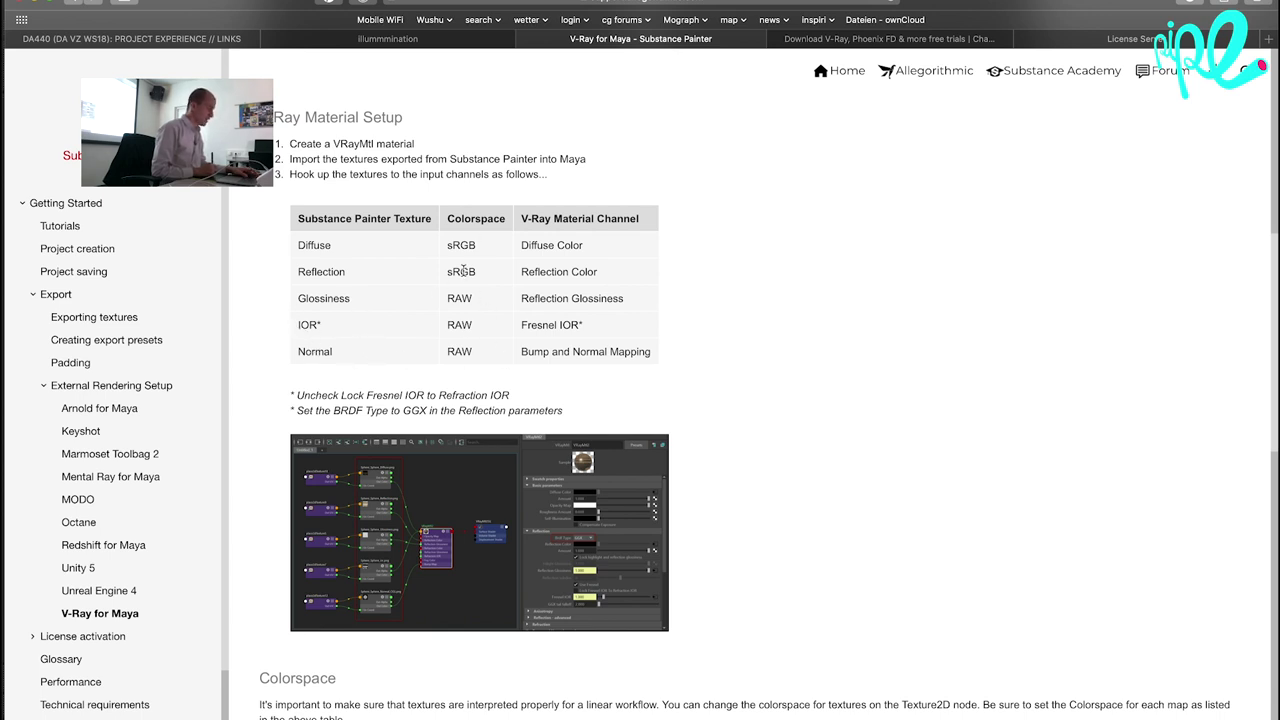
{"action": "key", "text": "super+Tab"}
Move the Reflection texture pair left and the Diffuse pair beside it.
{"action": "scroll", "coordinate": [876, 452], "scroll_direction": "up", "scroll_amount": 2}
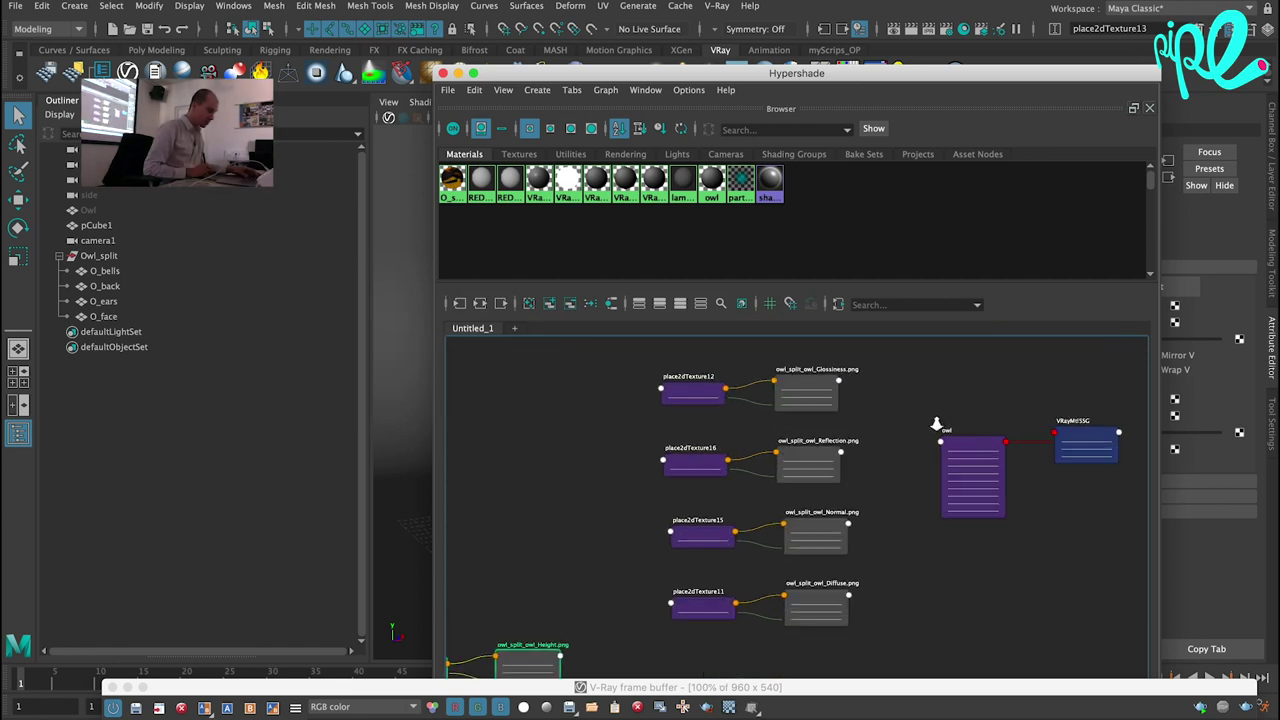
{"action": "left_click_drag", "start_coordinate": [866, 440], "coordinate": [632, 480]}
{"action": "left_click_drag", "start_coordinate": [808, 464], "coordinate": [598, 456]}
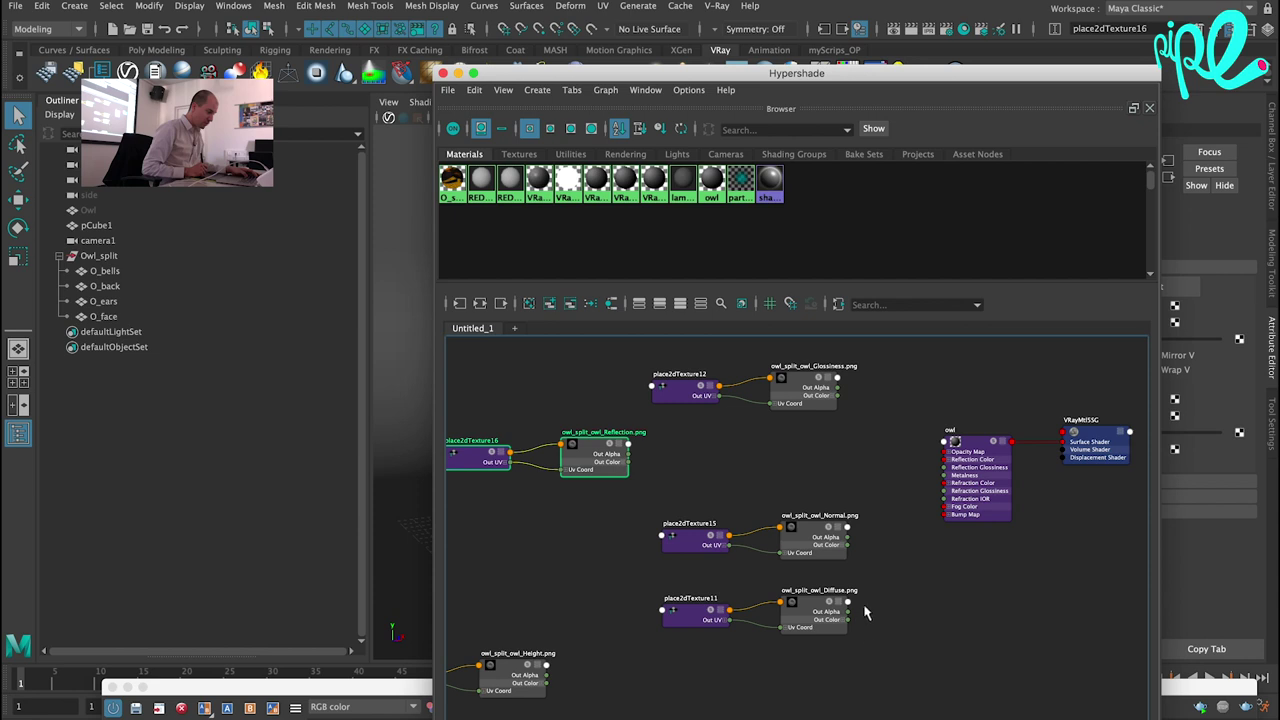
{"action": "mouse_move", "coordinate": [884, 609]}
{"action": "left_mouse_down"}
{"action": "mouse_move", "coordinate": [752, 626]}
{"action": "mouse_move", "coordinate": [601, 527]}
{"action": "left_mouse_up"}
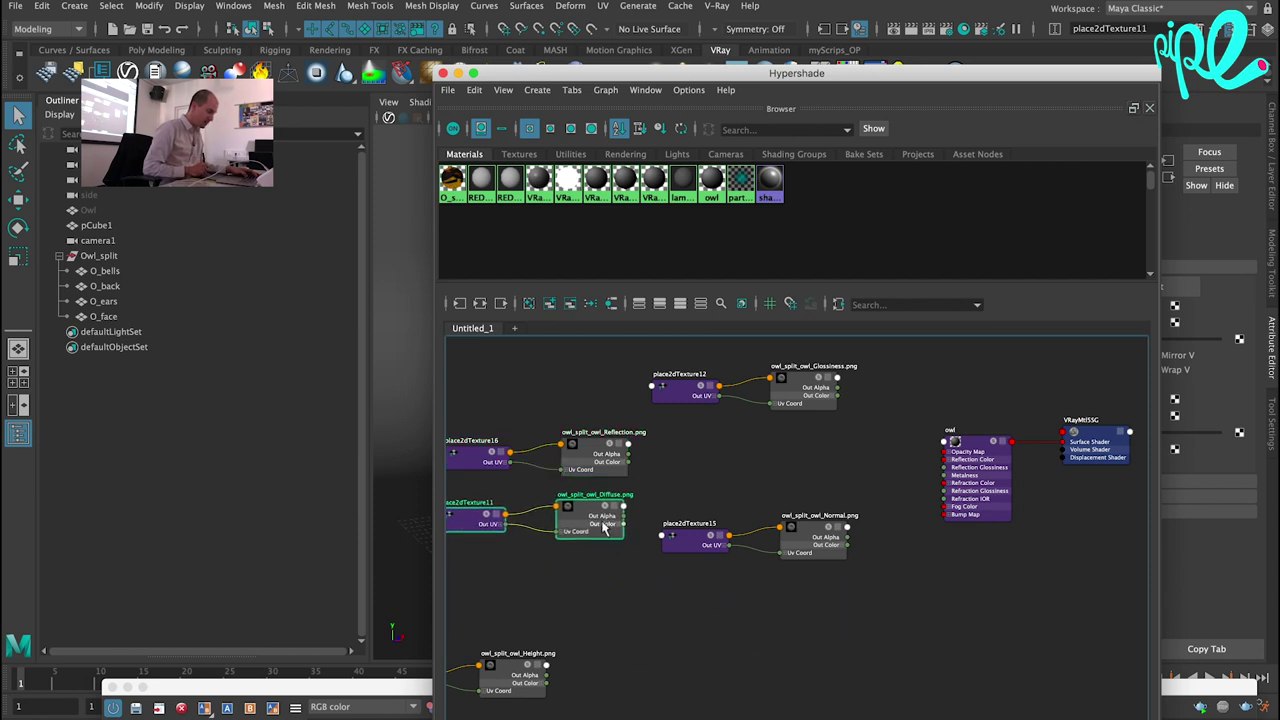
Raise the Ior texture pair and push the Glossiness and lower pairs further down.
{"action": "middle_click_drag", "start_coordinate": [895, 655], "coordinate": [880, 559], "text": "alt"}
{"action": "left_click_drag", "start_coordinate": [886, 590], "coordinate": [572, 690]}
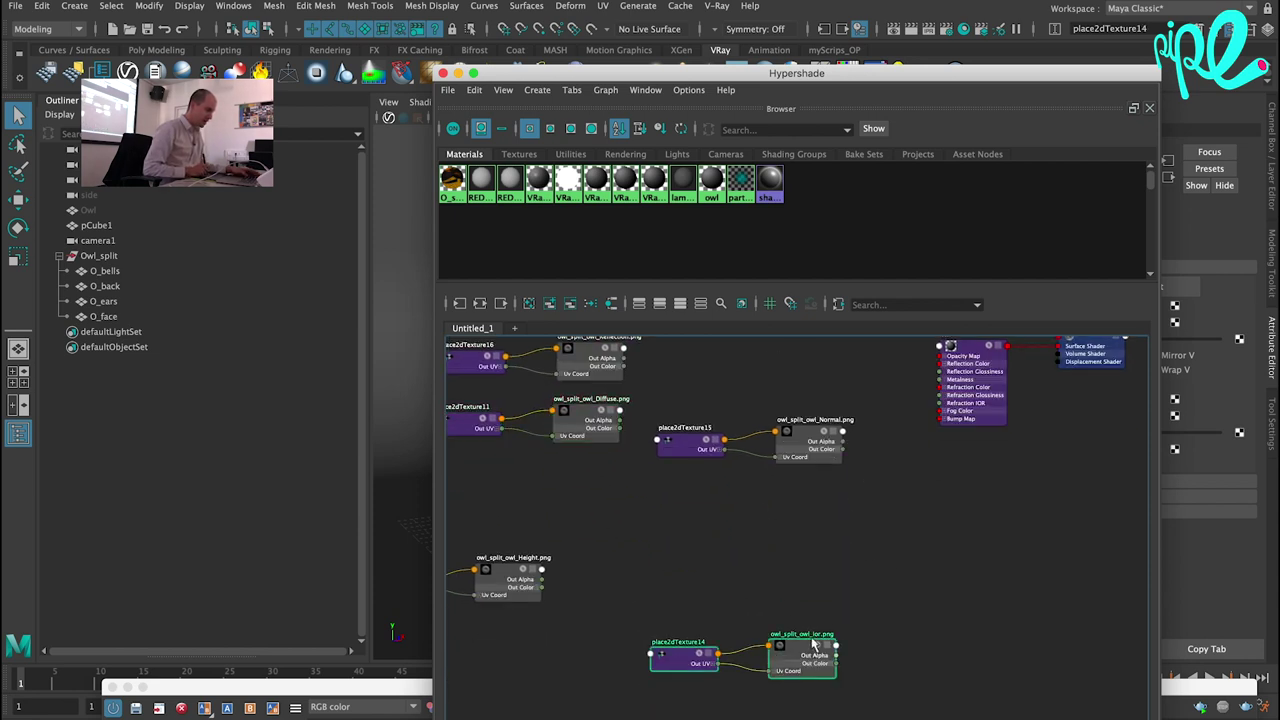
{"action": "left_click_drag", "start_coordinate": [813, 658], "coordinate": [828, 503]}
{"action": "middle_click_drag", "start_coordinate": [828, 503], "coordinate": [796, 702], "text": "alt"}
{"action": "left_click_drag", "start_coordinate": [845, 460], "coordinate": [625, 500]}
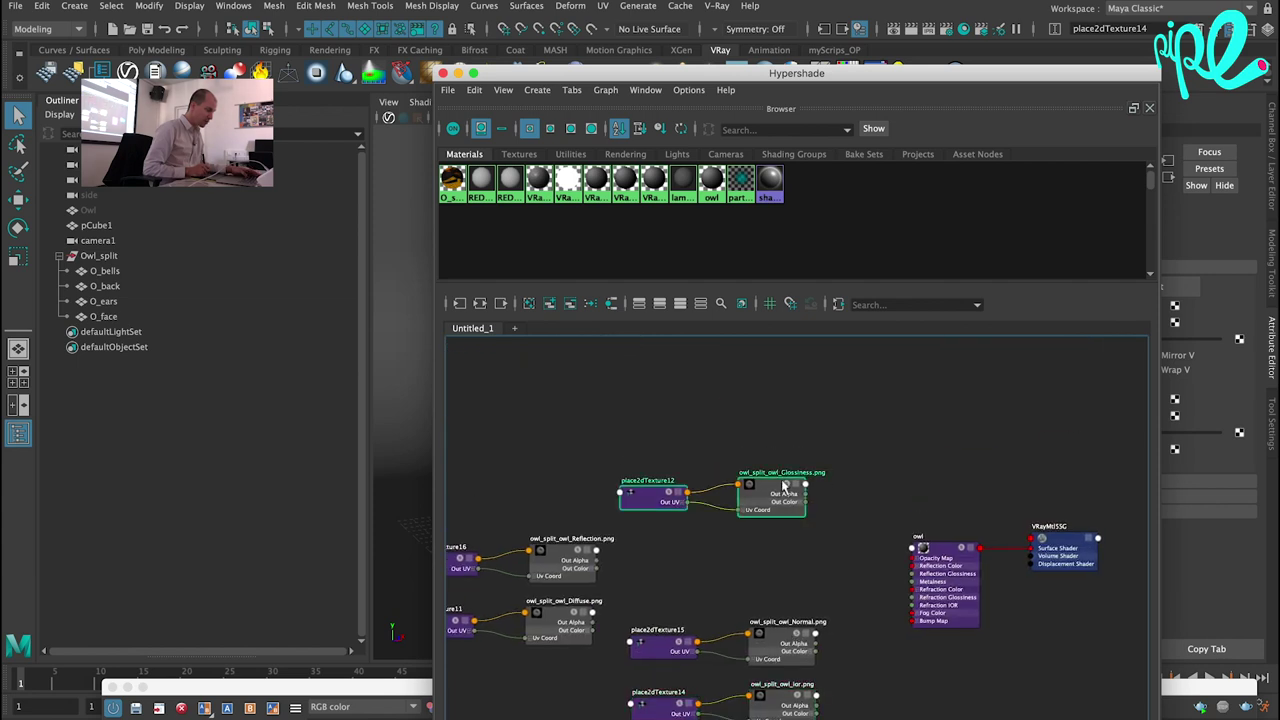
{"action": "left_click_drag", "start_coordinate": [795, 488], "coordinate": [795, 578]}
{"action": "left_click_drag", "start_coordinate": [870, 545], "coordinate": [615, 715]}
{"action": "left_click_drag", "start_coordinate": [785, 580], "coordinate": [770, 718]}
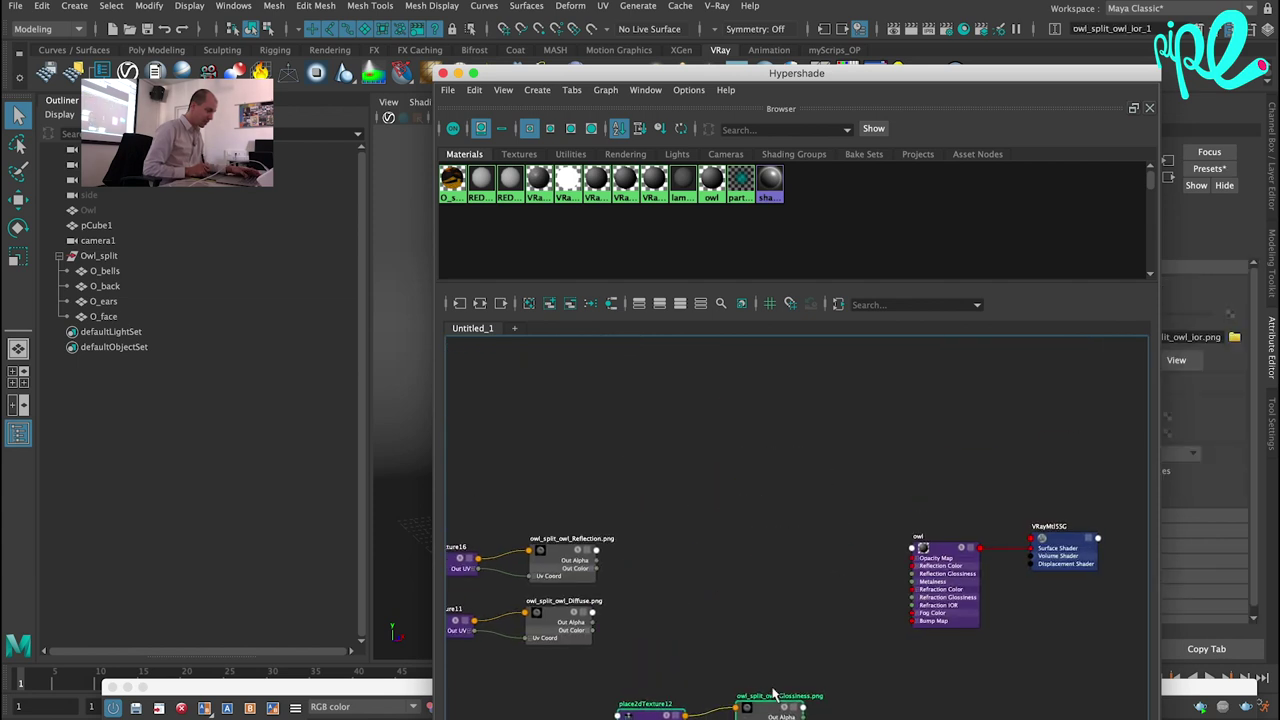
Move the Reflection and Diffuse pairs toward the owl material and tidy the lower nodes.
{"action": "middle_click_drag", "start_coordinate": [728, 586], "coordinate": [794, 423], "text": "alt"}
{"action": "mouse_move", "coordinate": [720, 365]}
{"action": "left_mouse_down"}
{"action": "mouse_move", "coordinate": [537, 477]}
{"action": "mouse_move", "coordinate": [739, 451]}
{"action": "left_mouse_up"}
{"action": "middle_click_drag", "start_coordinate": [942, 406], "coordinate": [797, 438], "text": "alt"}
{"action": "scroll", "coordinate": [797, 438], "scroll_direction": "up", "scroll_amount": 3}
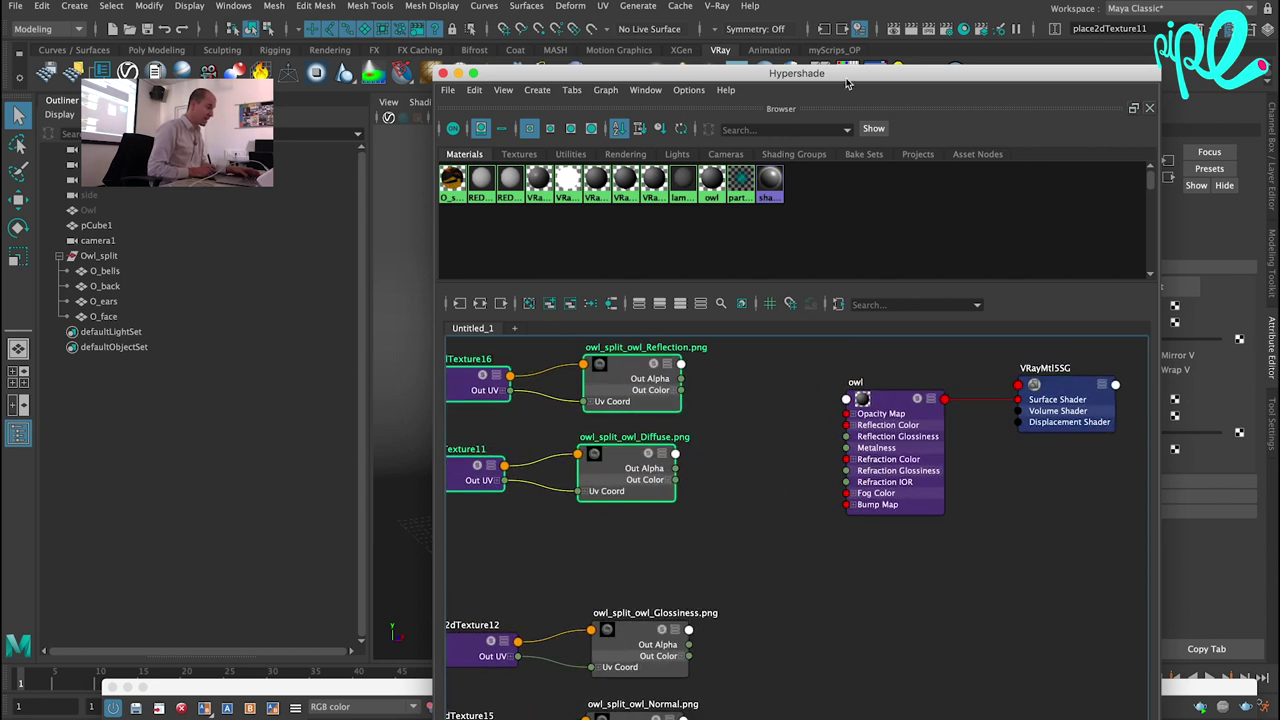
{"action": "left_click_drag", "start_coordinate": [700, 73], "coordinate": [432, 26]}
{"action": "scroll", "coordinate": [519, 516], "scroll_direction": "down", "scroll_amount": 3}
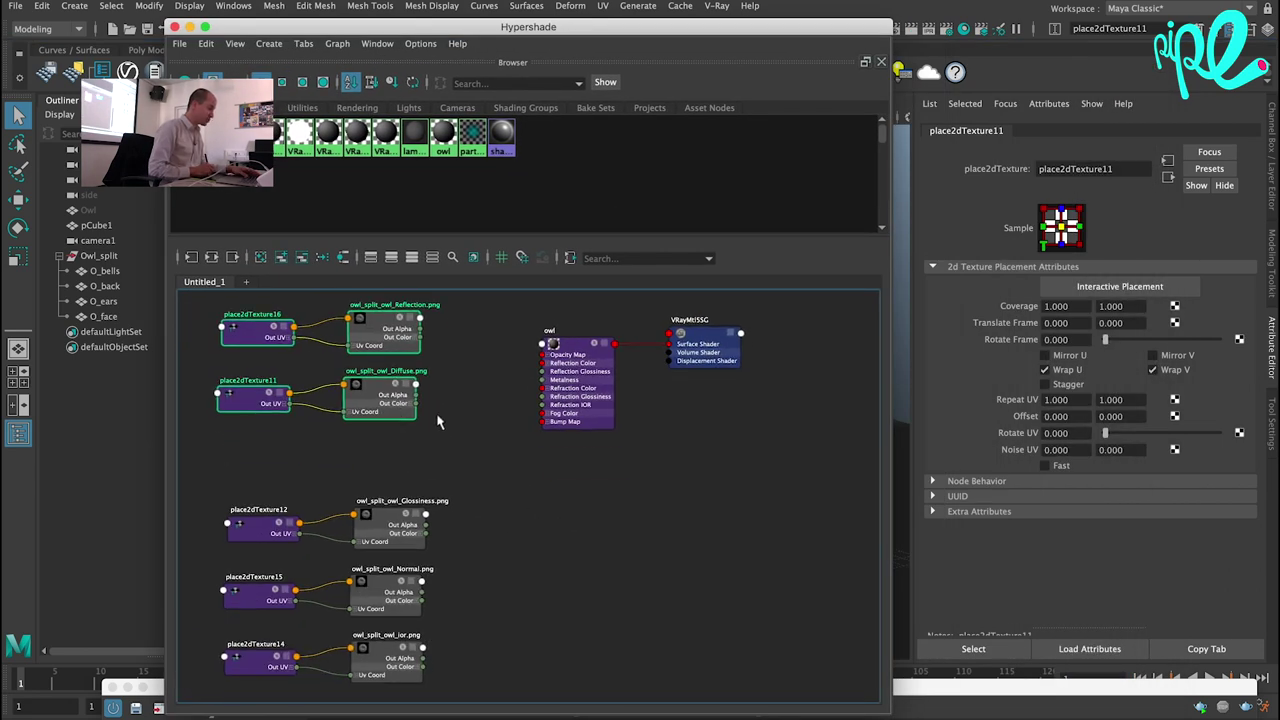
{"action": "mouse_move", "coordinate": [293, 632]}
{"action": "left_mouse_down"}
{"action": "mouse_move", "coordinate": [422, 512]}
{"action": "mouse_move", "coordinate": [406, 503]}
{"action": "left_mouse_up"}
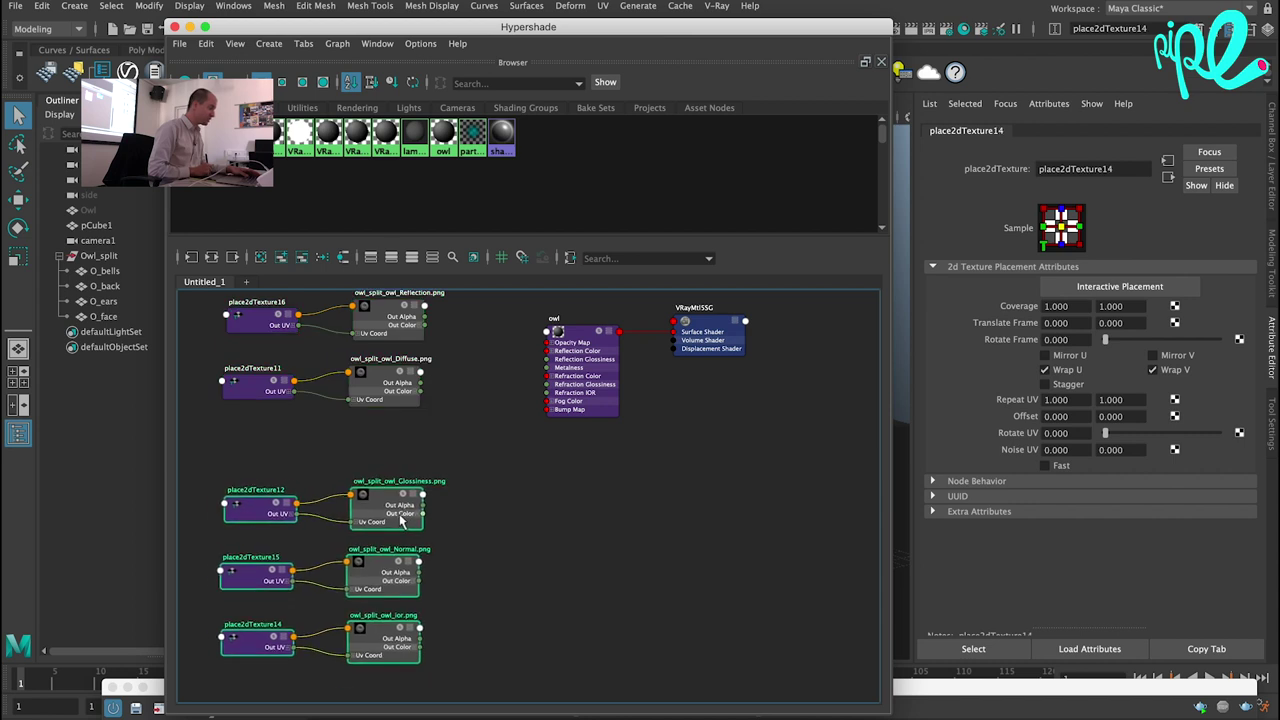
{"action": "left_click", "coordinate": [550, 459]}
{"action": "middle_click_drag", "start_coordinate": [534, 460], "coordinate": [531, 480], "text": "alt"}
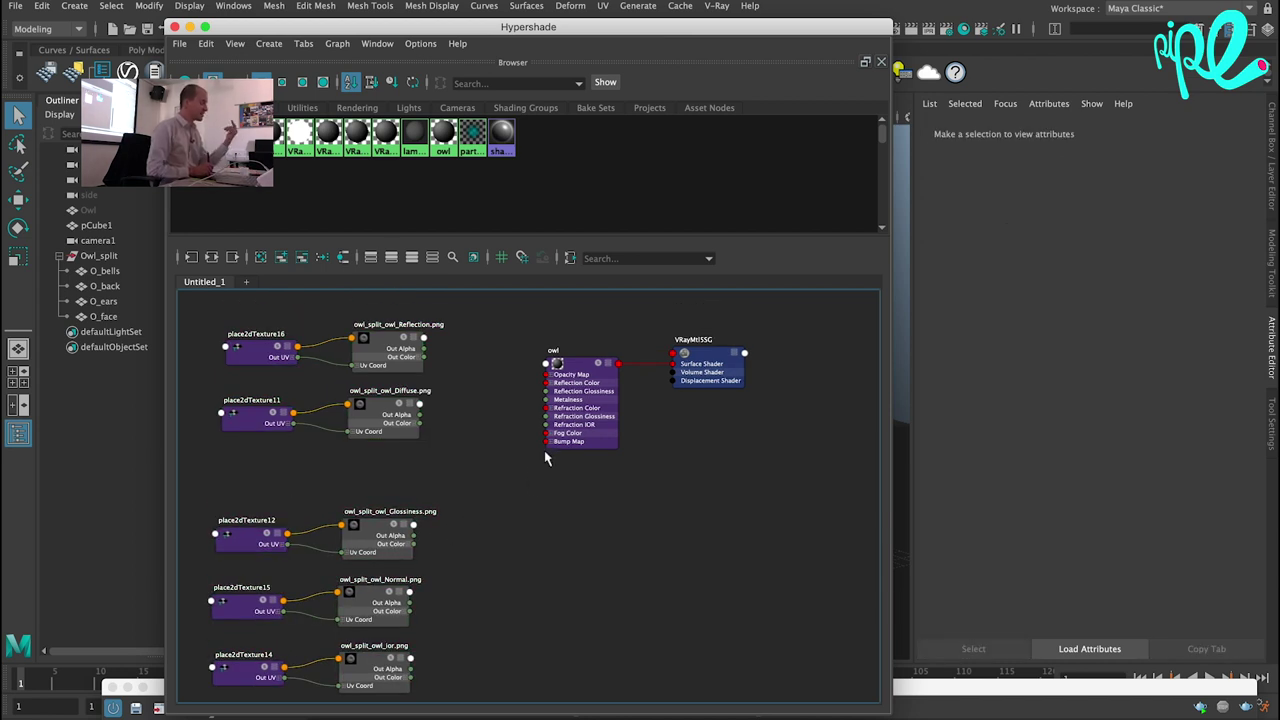
Lower the Reflection nodes and wire the Diffuse texture into owl's Diffuse Color.
{"action": "left_click", "coordinate": [580, 355]}
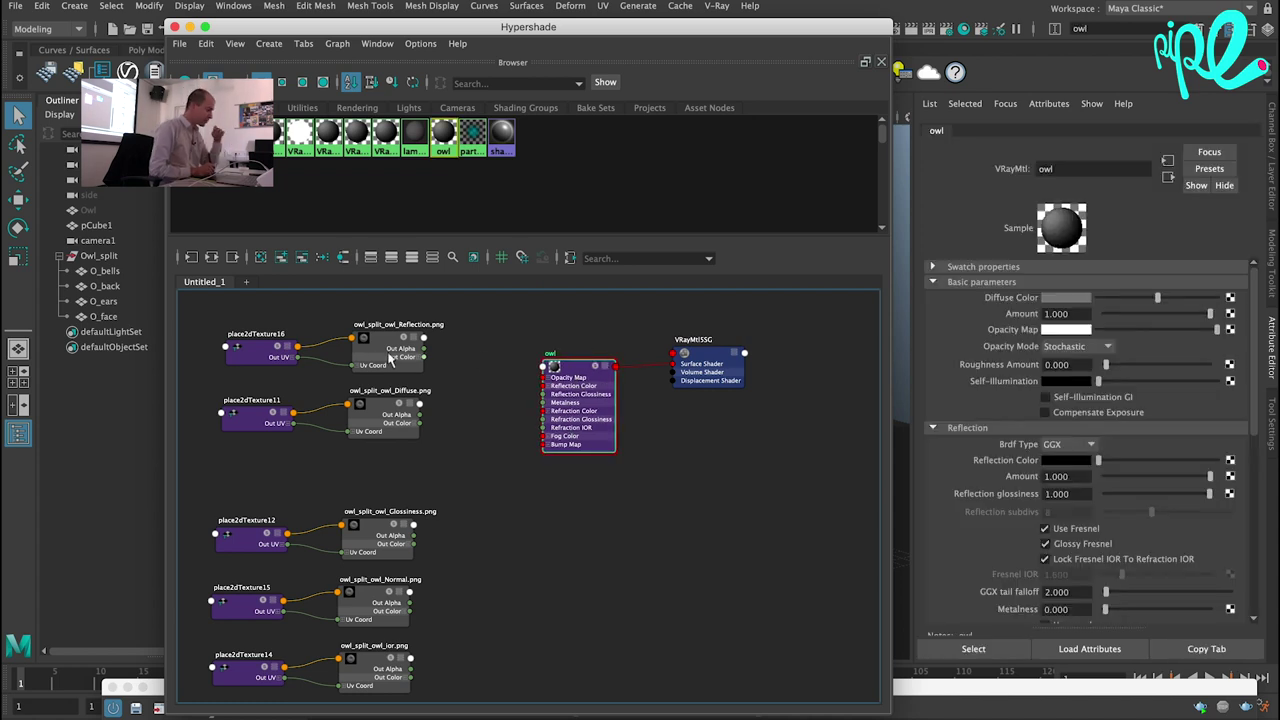
{"action": "left_click_drag", "start_coordinate": [485, 328], "coordinate": [271, 373]}
{"action": "mouse_move", "coordinate": [352, 335]}
{"action": "left_mouse_down"}
{"action": "mouse_move", "coordinate": [352, 450]}
{"action": "mouse_move", "coordinate": [362, 375]}
{"action": "left_mouse_up"}
{"action": "left_click", "coordinate": [480, 440]}
{"action": "left_click", "coordinate": [398, 318]}
{"action": "left_click", "coordinate": [577, 381]}
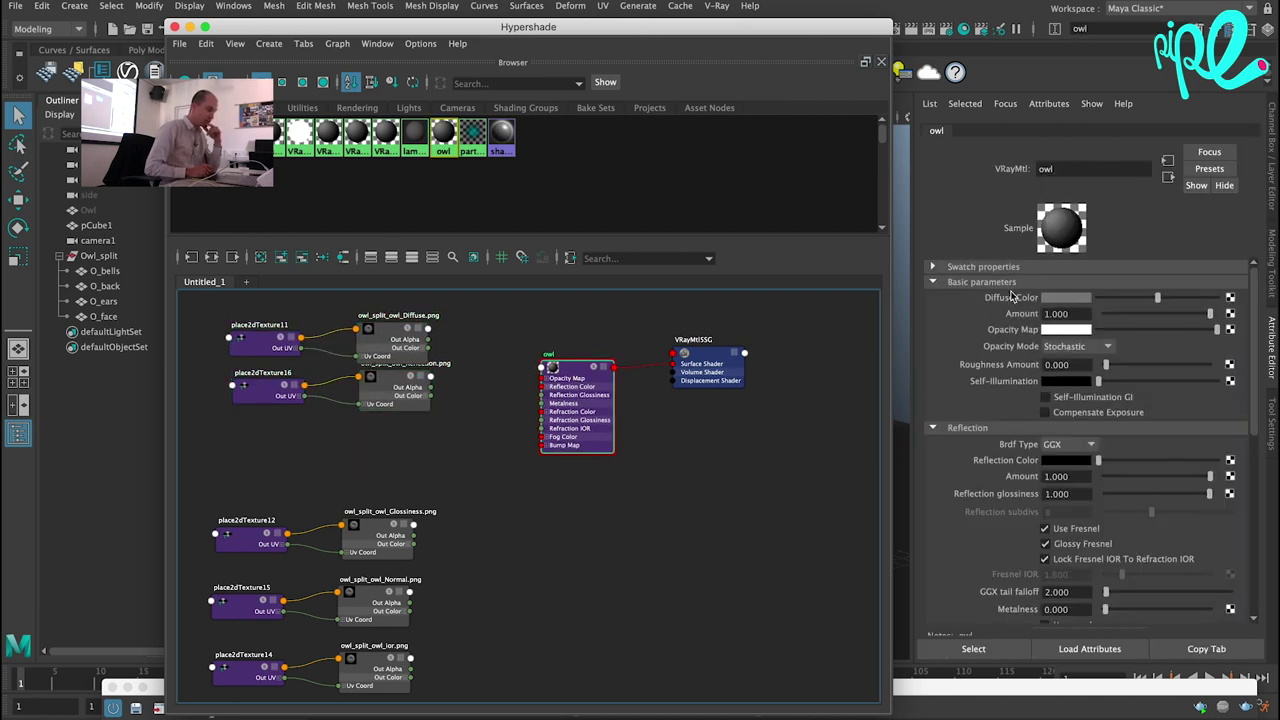
{"action": "middle_click_drag", "start_coordinate": [405, 340], "coordinate": [1019, 299]}
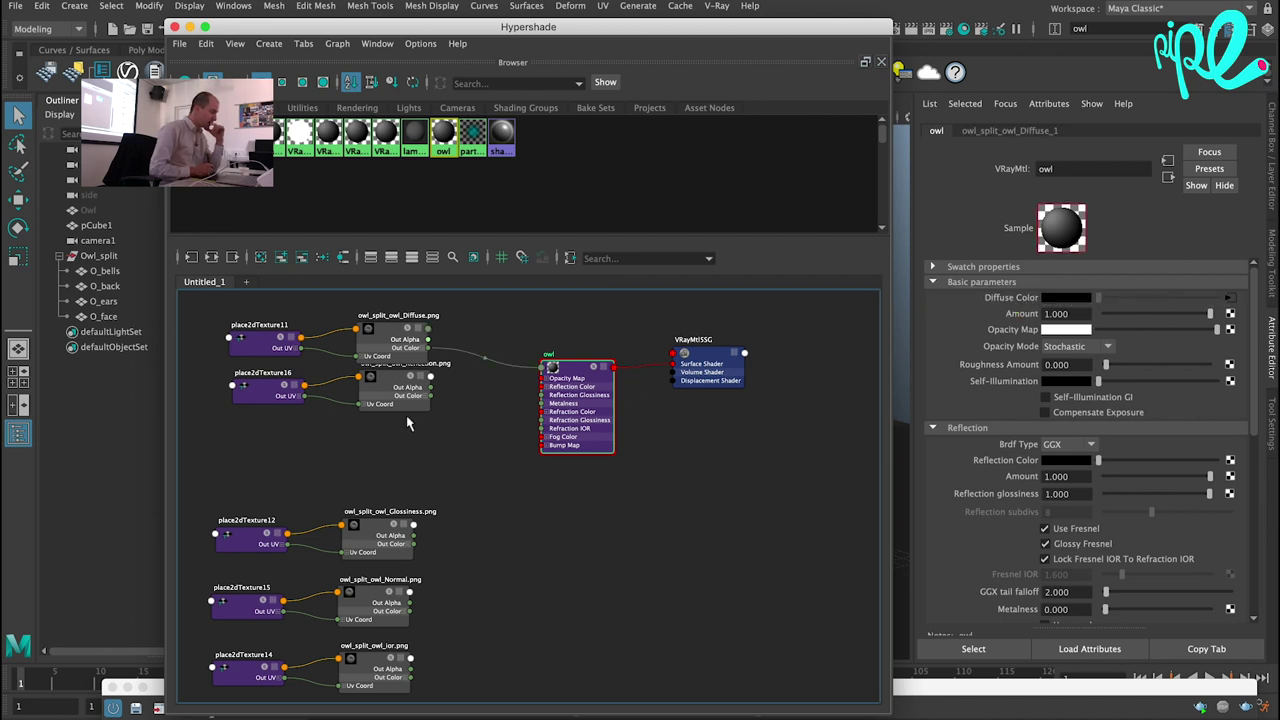
Place the Reflection texture below Diffuse and wire it into owl's Reflection Color.
{"action": "left_click_drag", "start_coordinate": [386, 395], "coordinate": [388, 428]}
{"action": "left_click", "coordinate": [548, 402]}
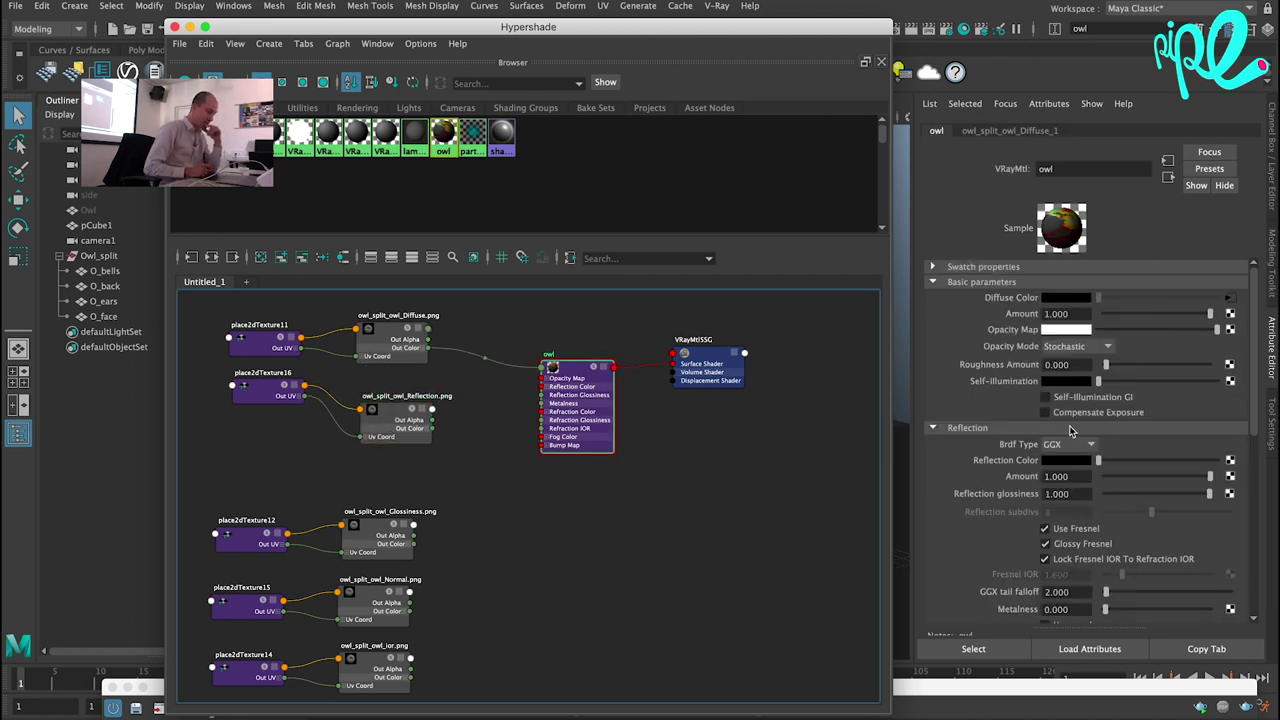
{"action": "middle_click_drag", "start_coordinate": [421, 417], "coordinate": [995, 465]}
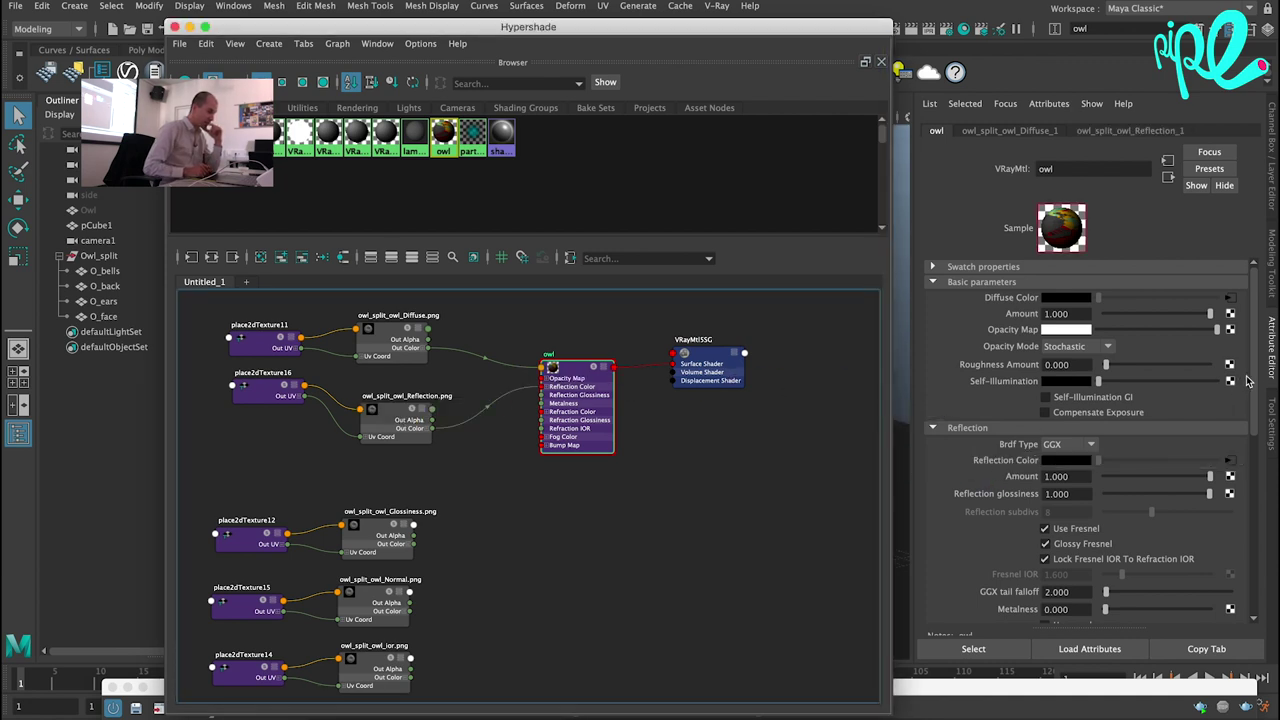
{"action": "scroll", "coordinate": [1150, 420], "scroll_direction": "down", "scroll_amount": 4}
Wire the Glossiness texture into the owl material's Reflection glossiness.
{"action": "left_click", "coordinate": [463, 511]}
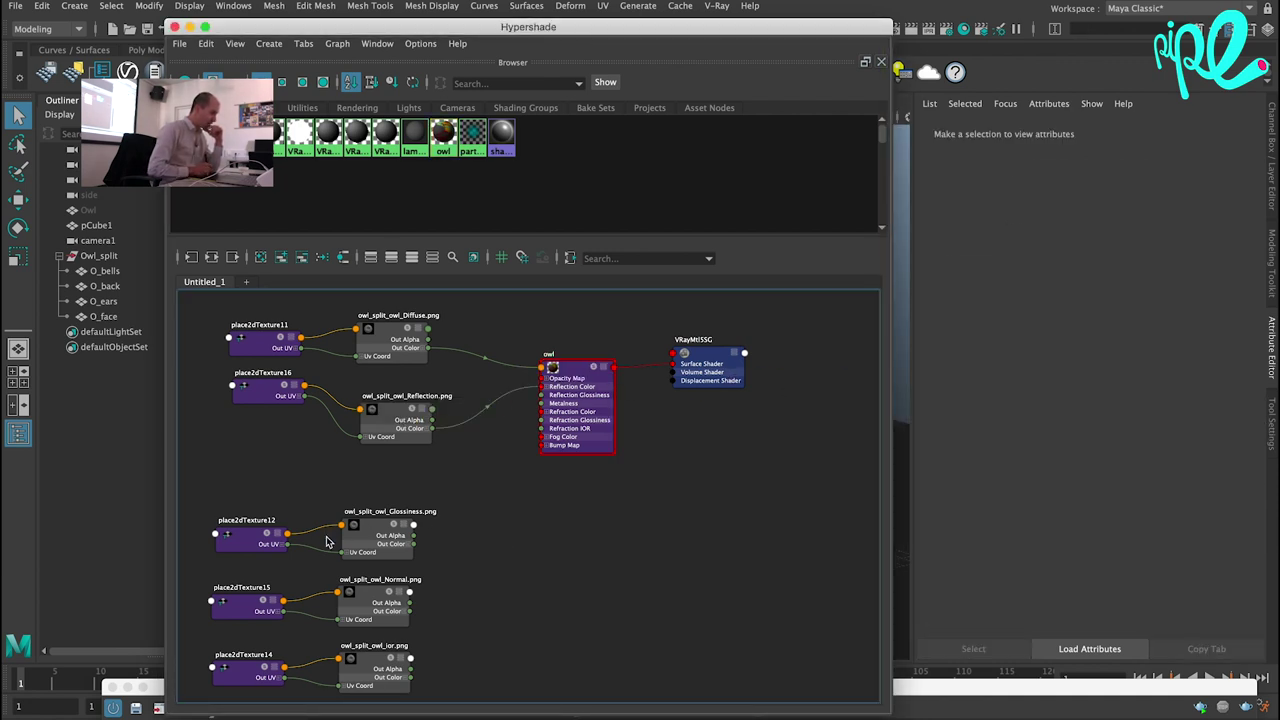
{"action": "left_click", "coordinate": [607, 374]}
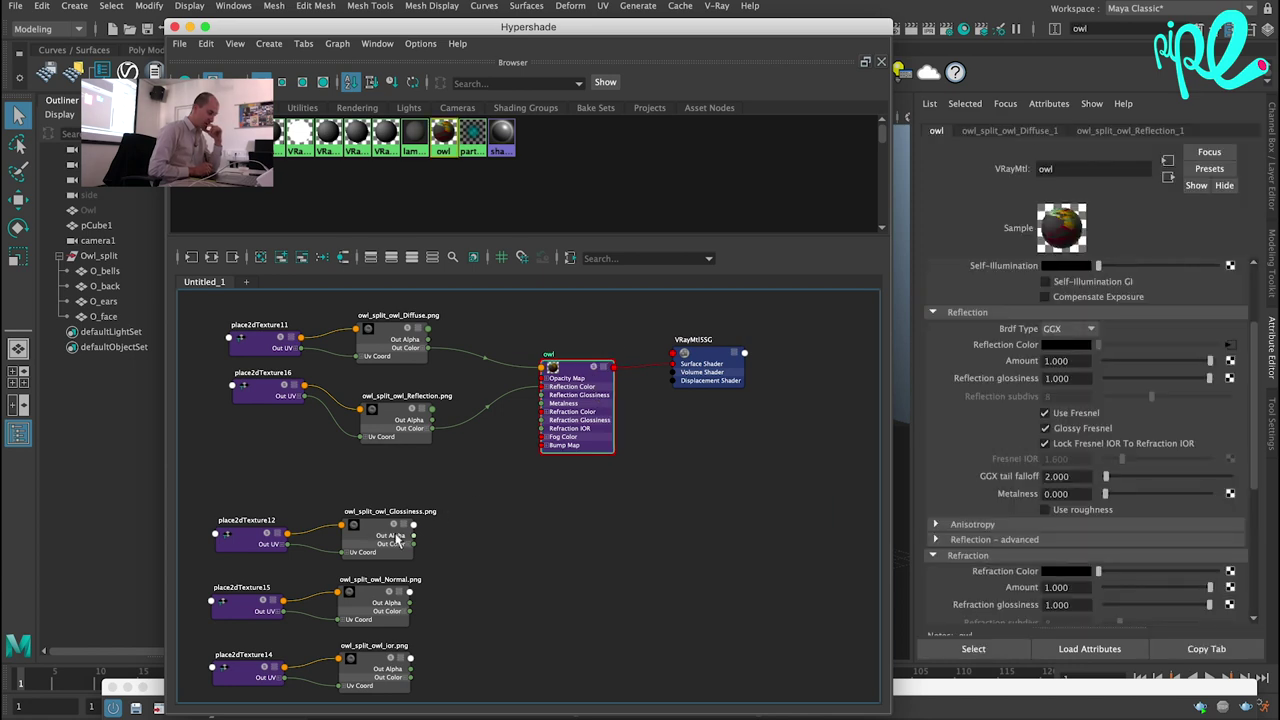
{"action": "middle_click_drag", "start_coordinate": [390, 544], "coordinate": [994, 384]}
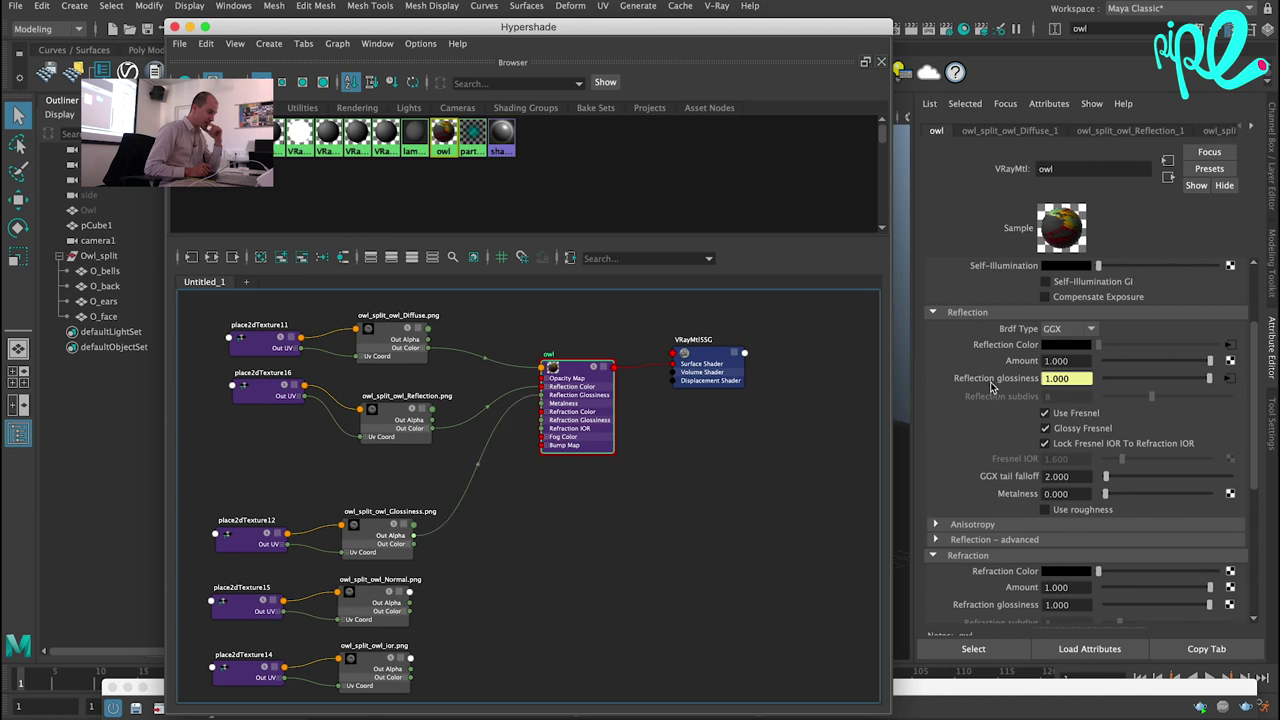
Uncheck Lock Fresnel IOR to separate it from the Refraction IOR.
{"action": "left_click", "coordinate": [526, 600]}
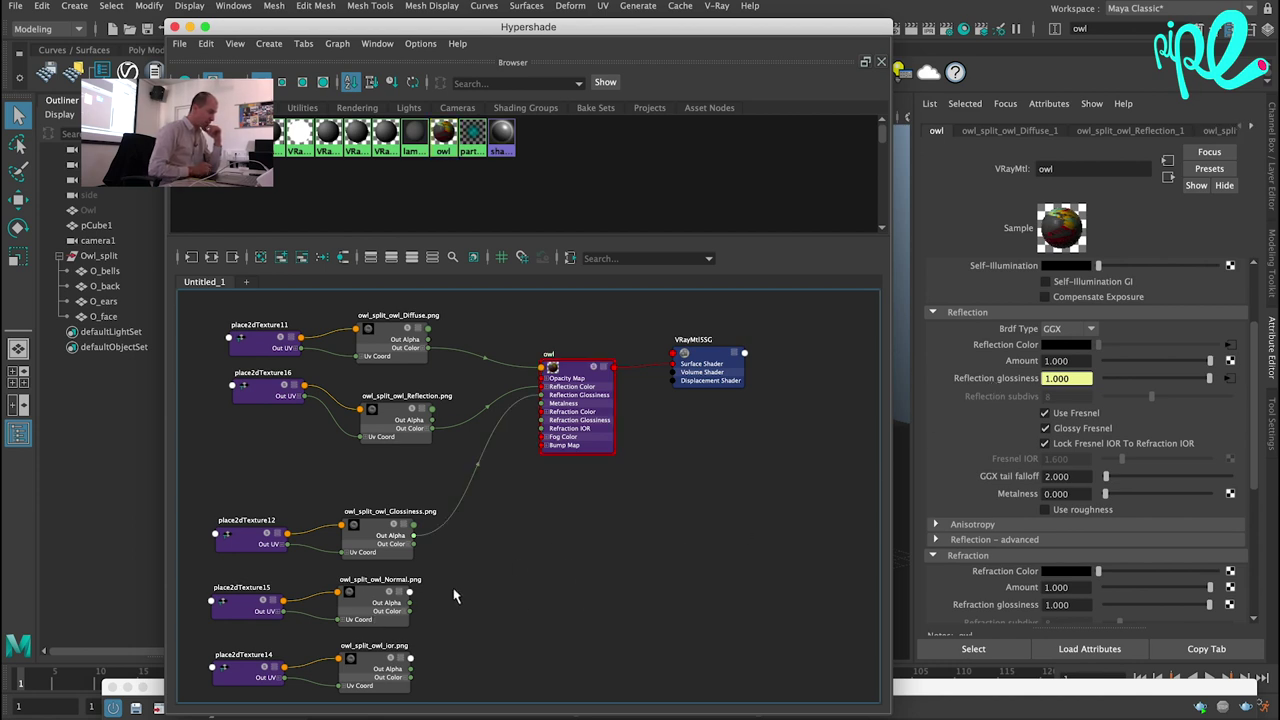
{"action": "left_click", "coordinate": [598, 395]}
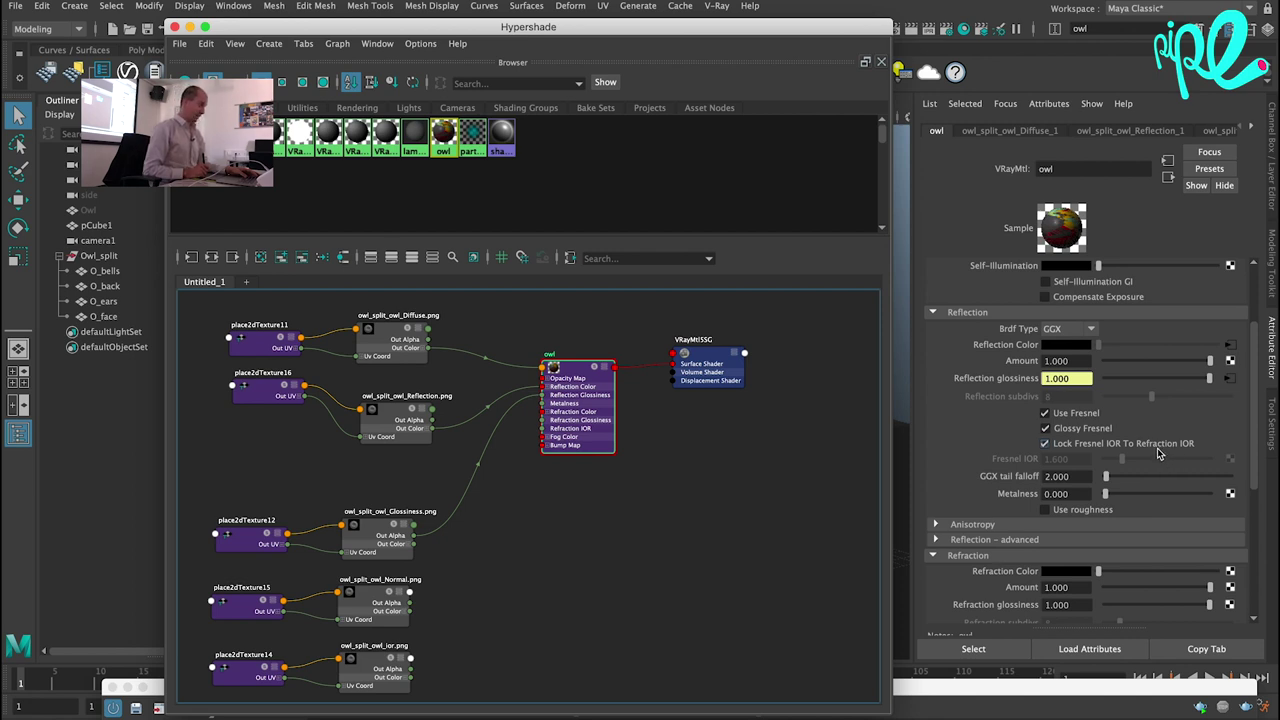
{"action": "left_click", "coordinate": [1129, 445]}
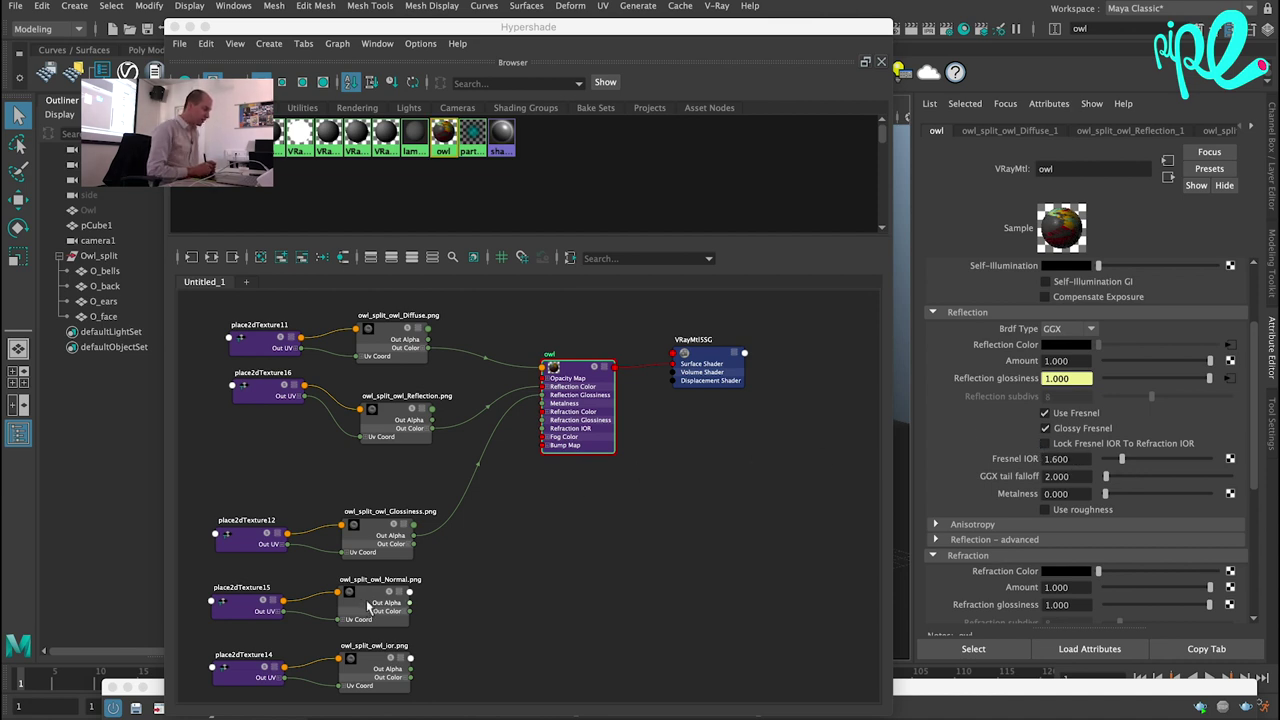
Wire owl_split_owl_ior.png into Fresnel IOR and move the Normal texture nodes to the bottom.
{"action": "middle_click_drag", "start_coordinate": [377, 665], "coordinate": [1007, 472]}
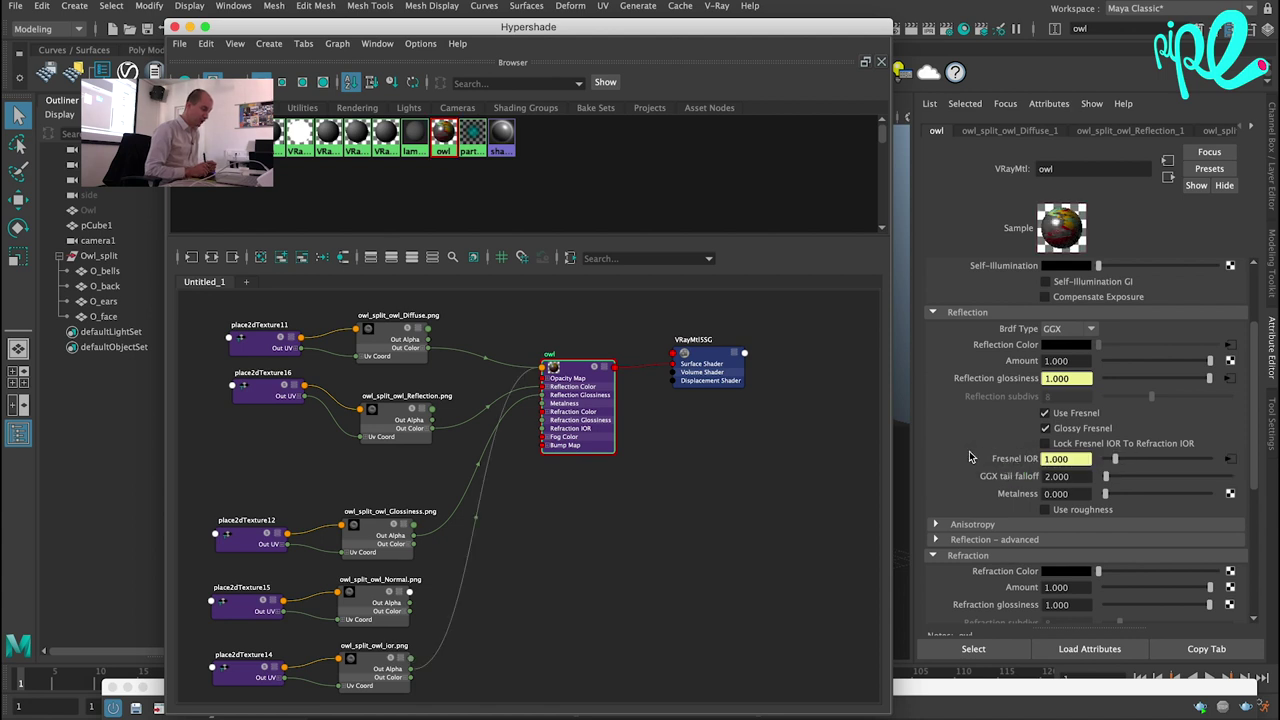
{"action": "left_click", "coordinate": [428, 500]}
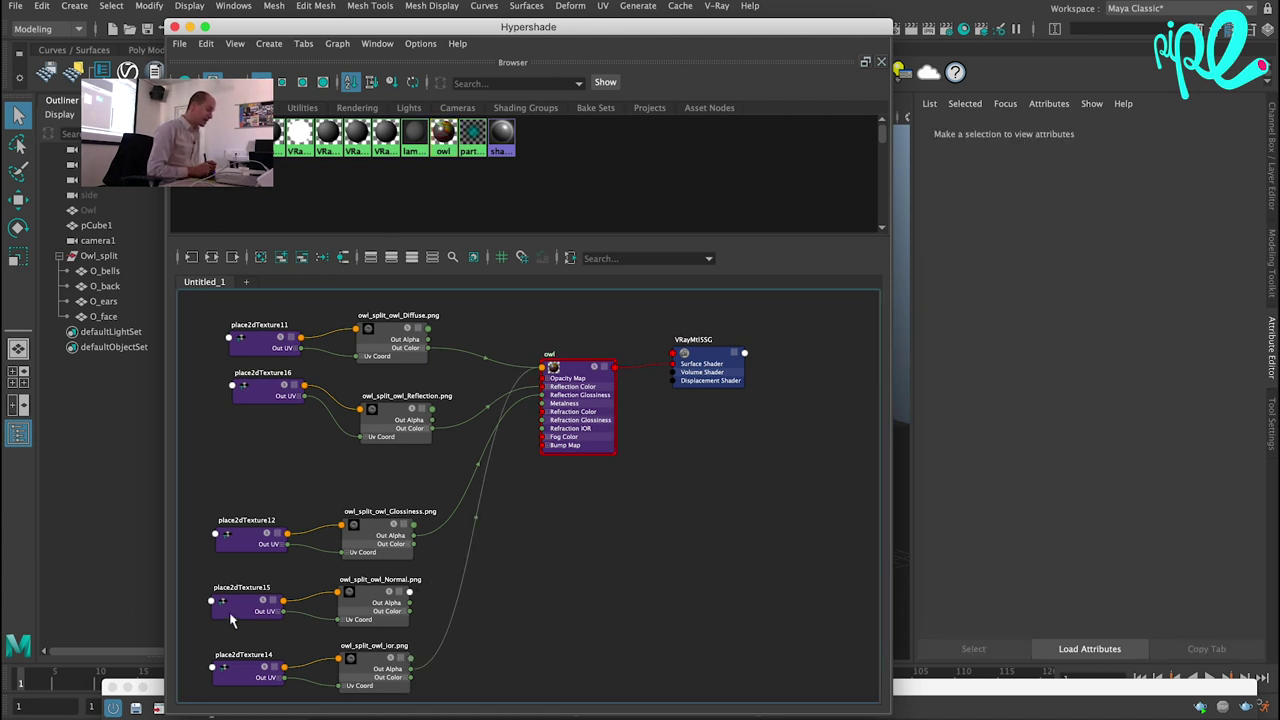
{"action": "mouse_move", "coordinate": [425, 625]}
{"action": "left_mouse_down"}
{"action": "mouse_move", "coordinate": [205, 575]}
{"action": "mouse_move", "coordinate": [580, 595]}
{"action": "left_mouse_up"}
{"action": "mouse_move", "coordinate": [210, 614]}
{"action": "left_mouse_down"}
{"action": "mouse_move", "coordinate": [388, 672]}
{"action": "mouse_move", "coordinate": [388, 604]}
{"action": "left_mouse_up"}
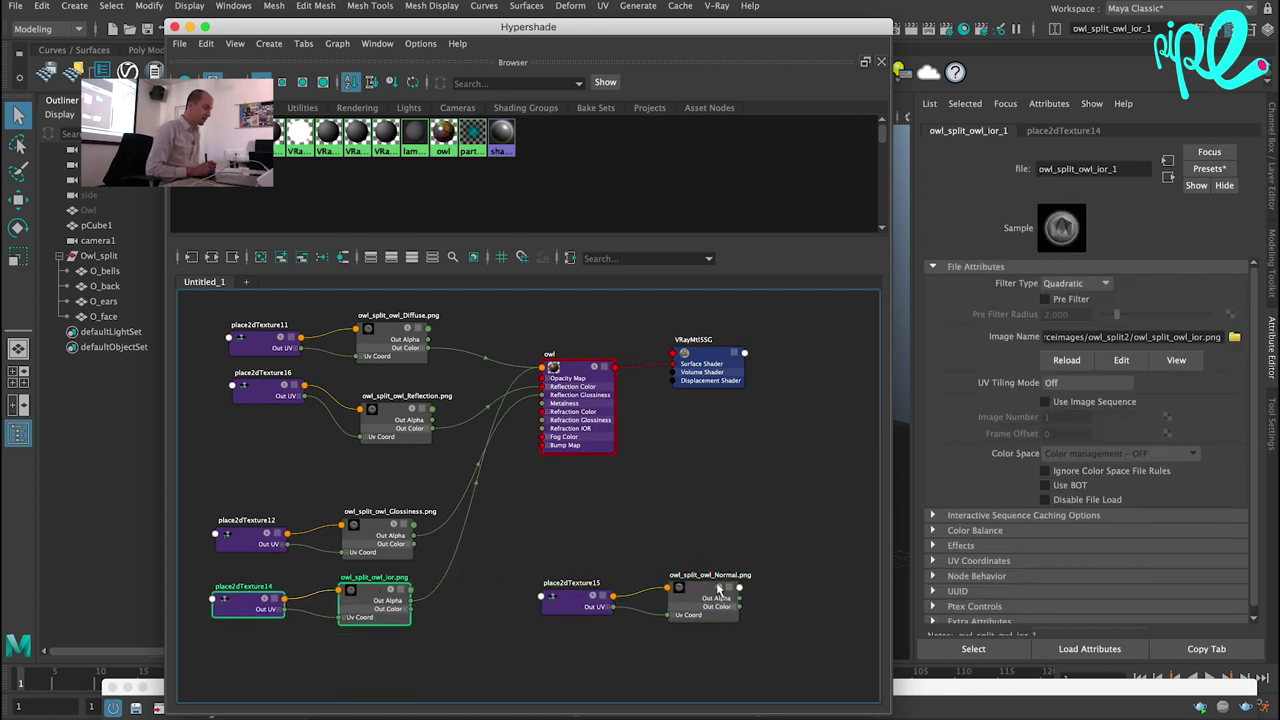
{"action": "left_click_drag", "start_coordinate": [718, 590], "coordinate": [388, 670]}
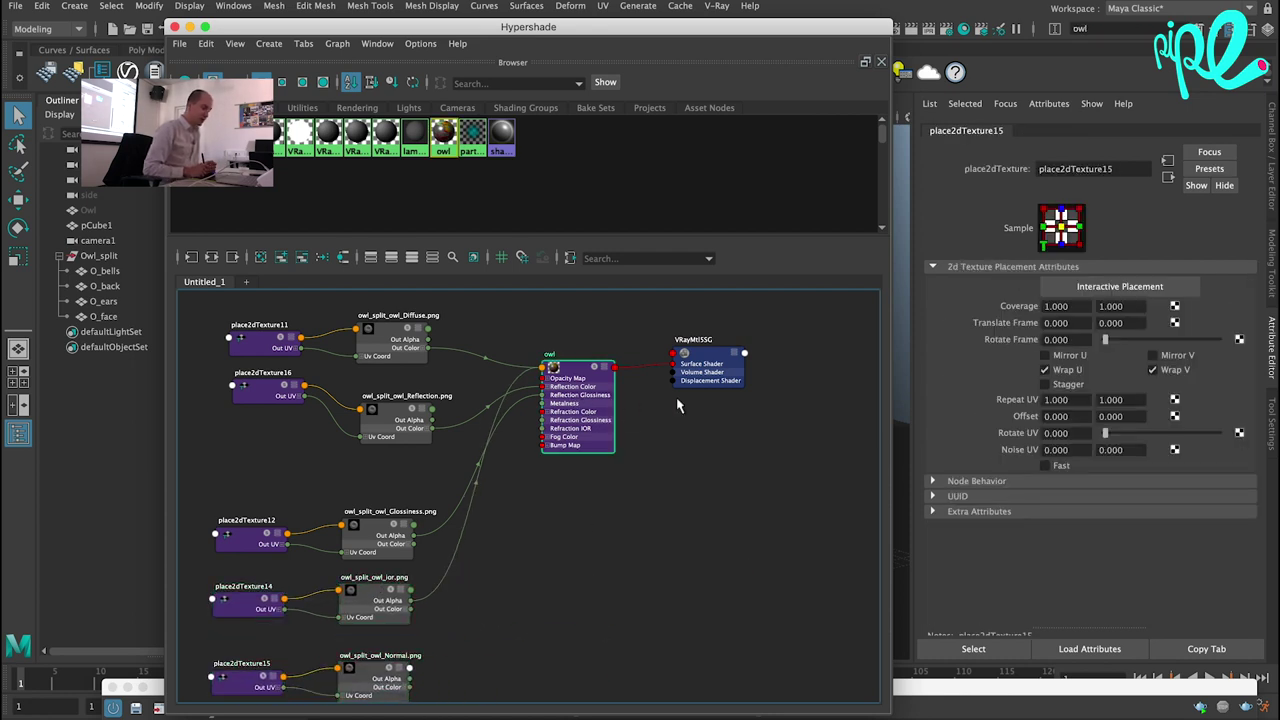
{"action": "left_click", "coordinate": [578, 405]}
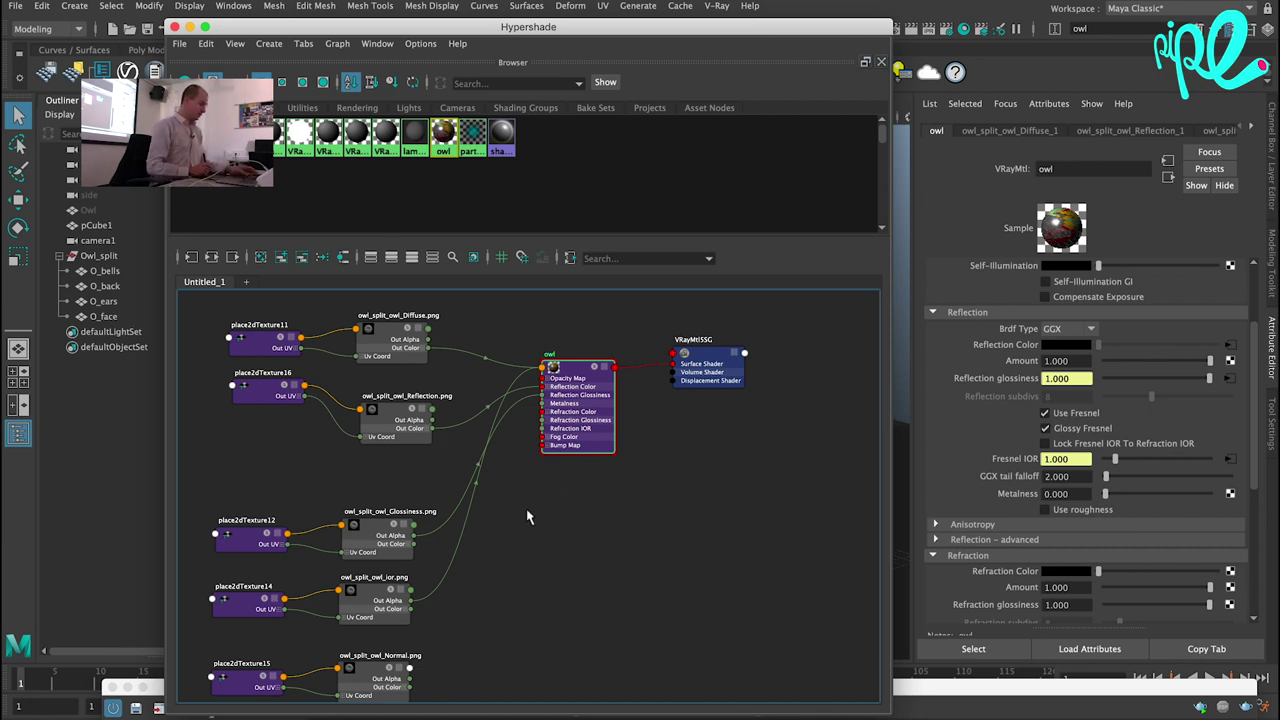
{"action": "left_click", "coordinate": [481, 597]}
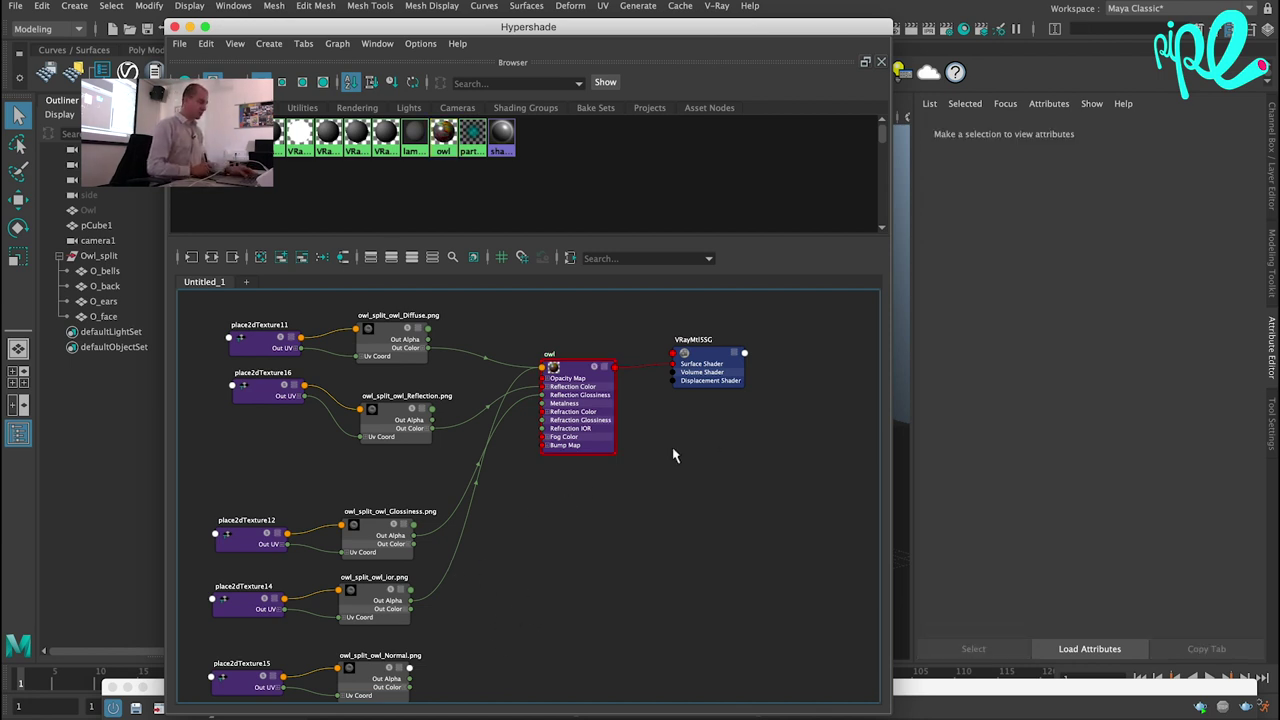
Set bump Map Type to Normal map in tangent space and connect the Normal texture as Map.
{"action": "left_click", "coordinate": [566, 404]}
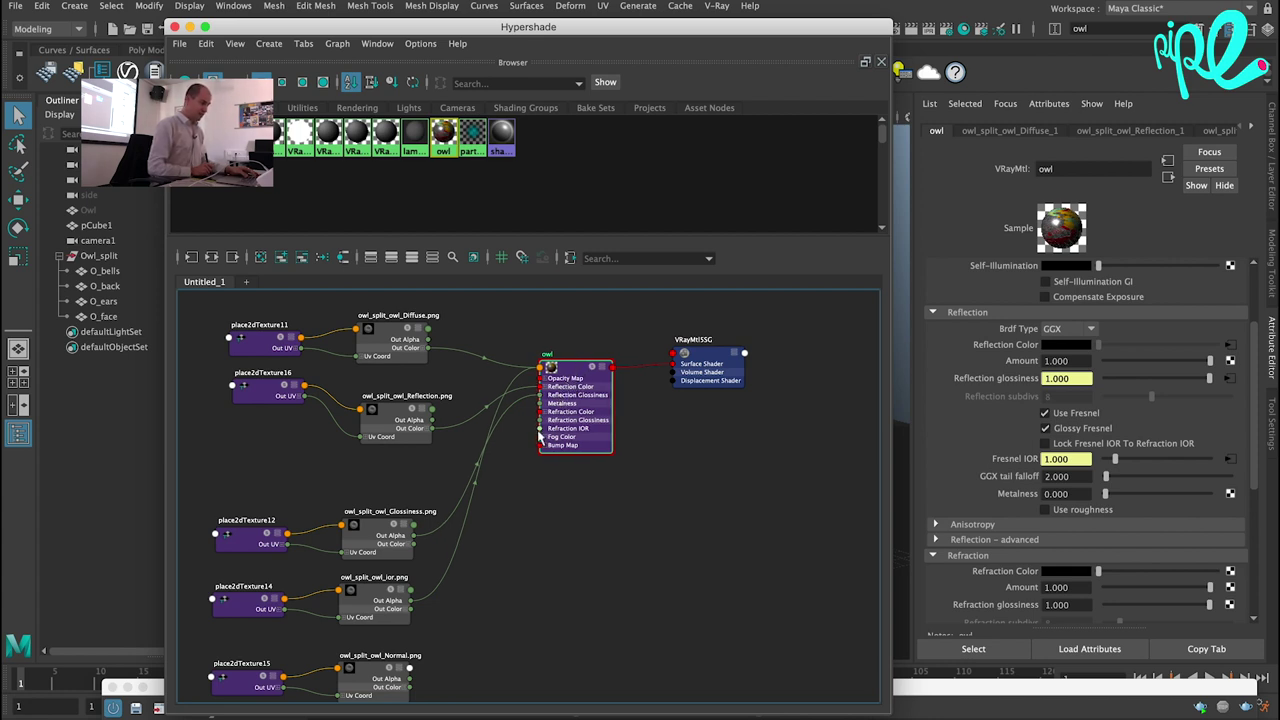
{"action": "left_click_drag", "start_coordinate": [1262, 394], "coordinate": [1257, 452]}
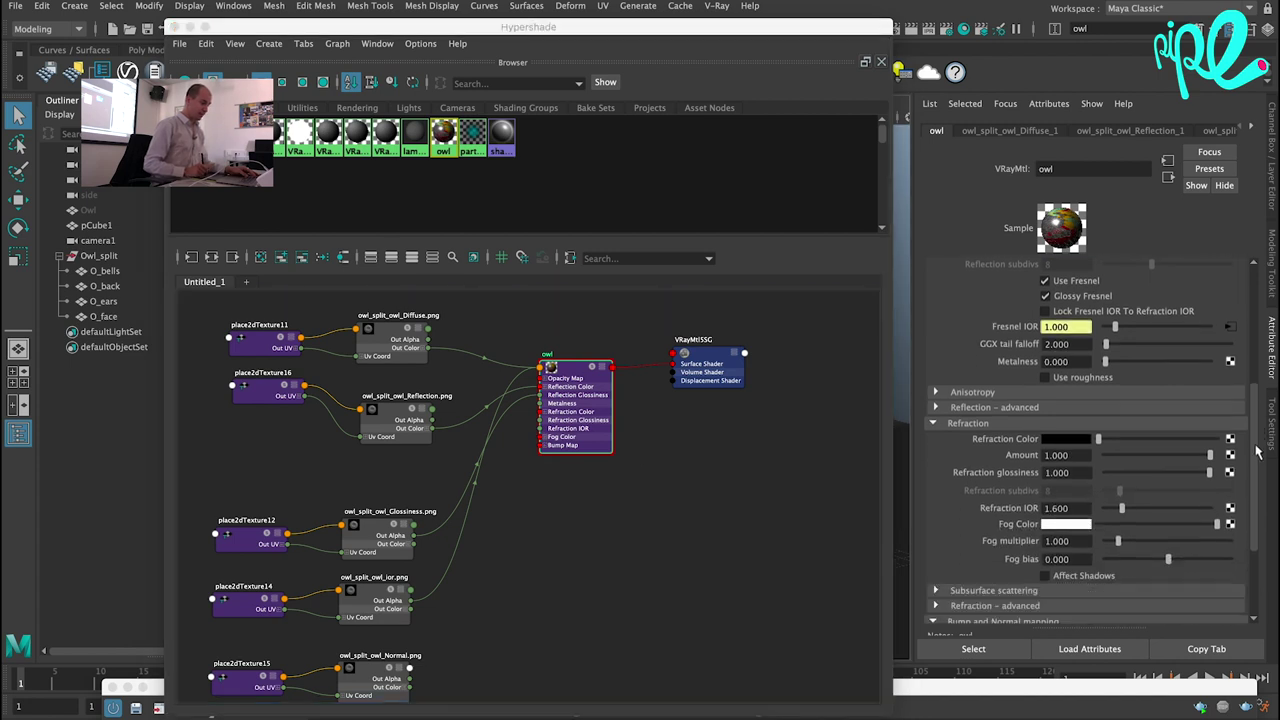
{"action": "left_click", "coordinate": [987, 424]}
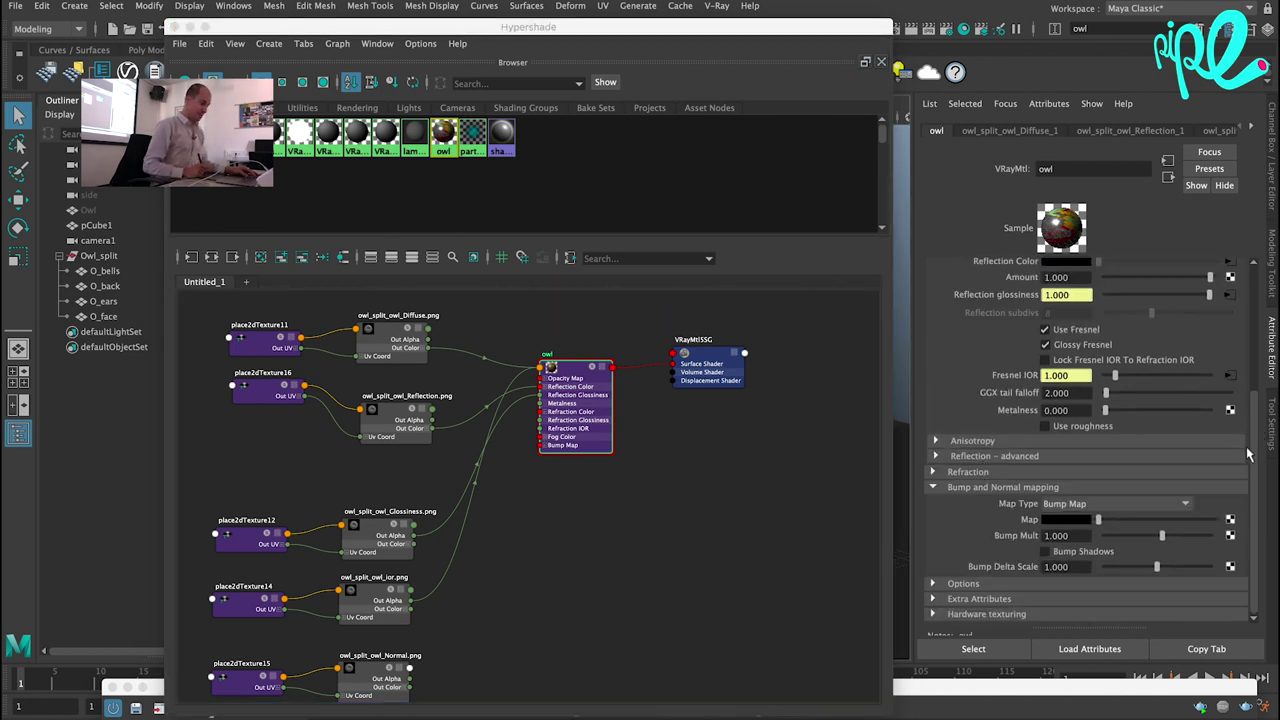
{"action": "left_click", "coordinate": [1123, 506]}
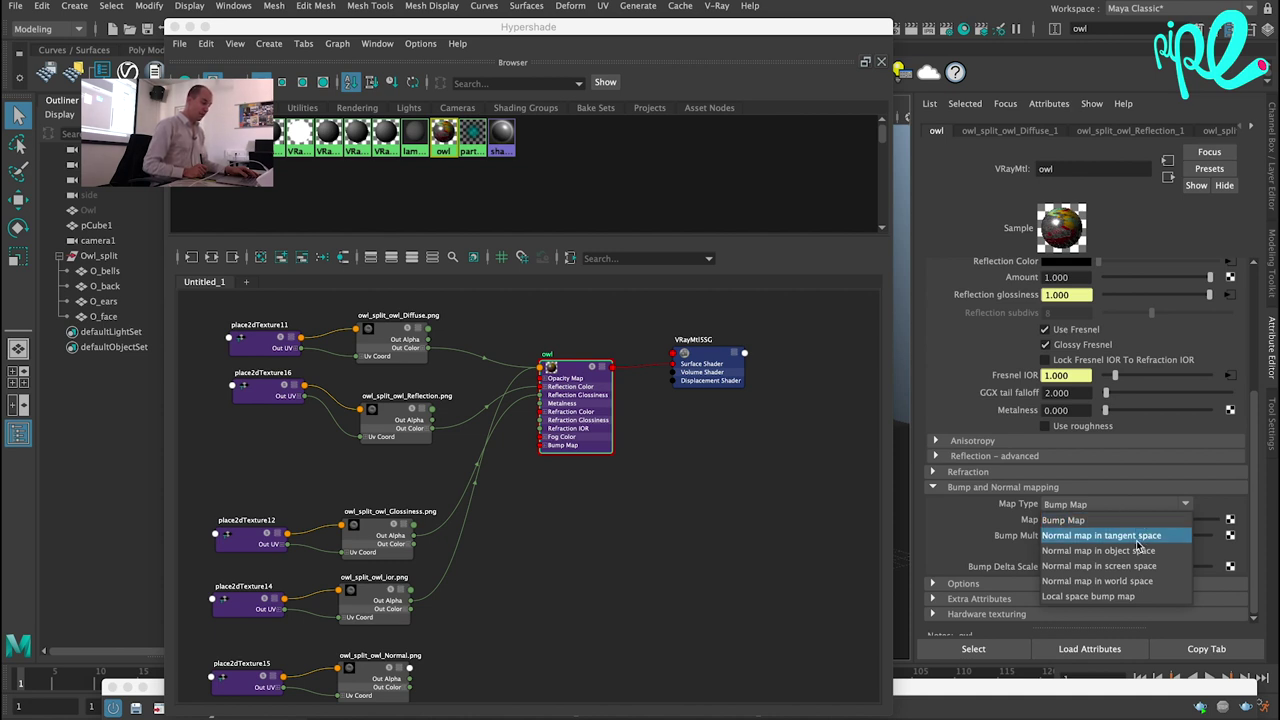
{"action": "left_click", "coordinate": [1138, 545]}
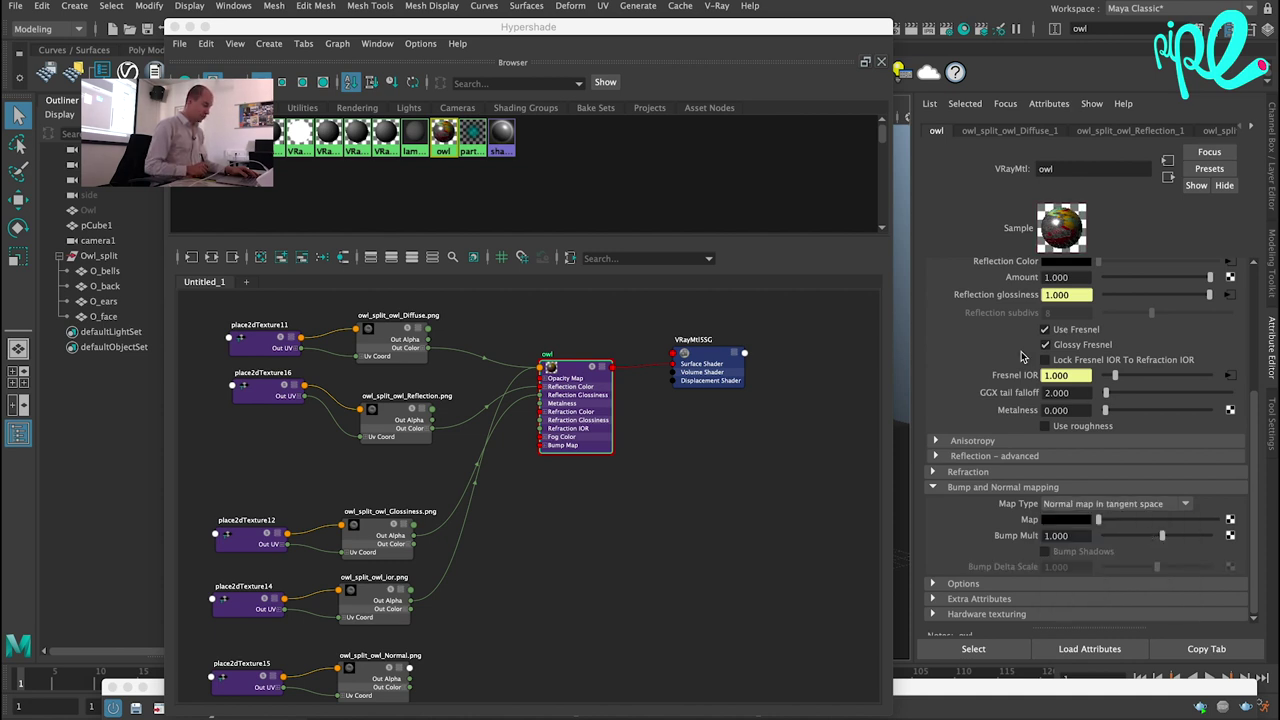
{"action": "middle_click_drag", "start_coordinate": [373, 683], "coordinate": [1066, 519]}
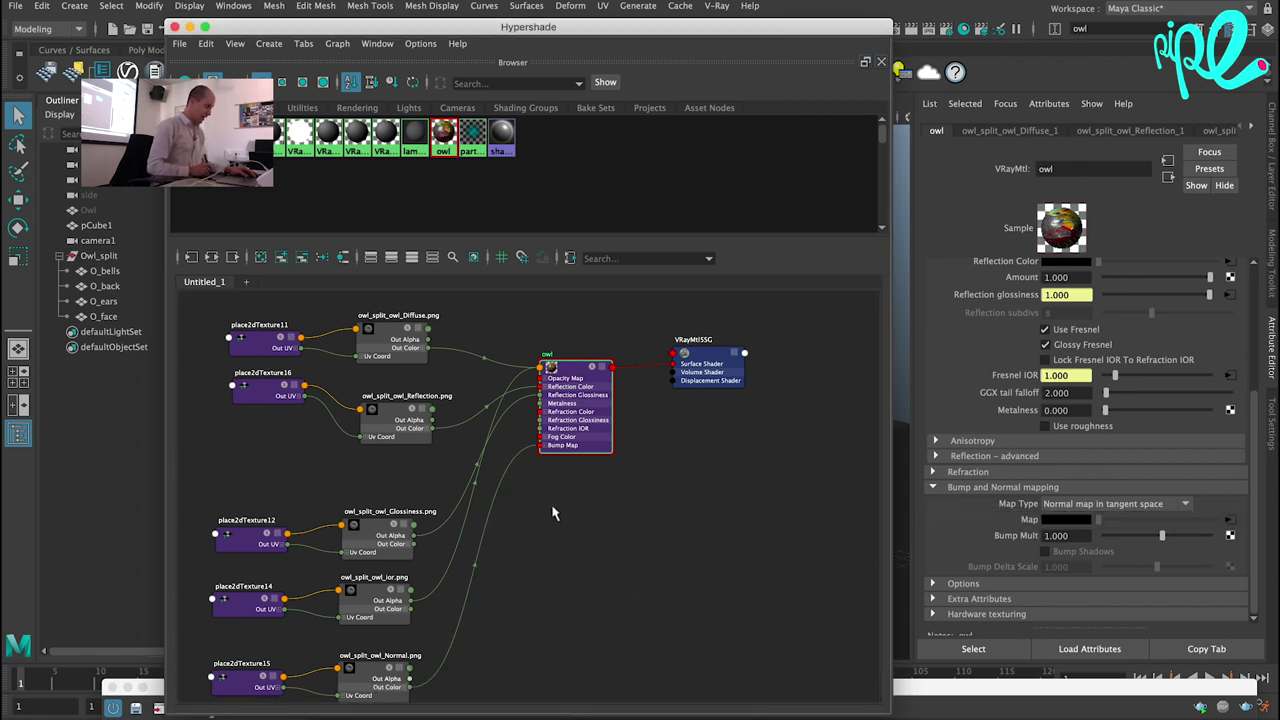
{"action": "middle_click_drag", "start_coordinate": [596, 462], "coordinate": [606, 458], "text": "alt"}
{"action": "scroll", "coordinate": [606, 458], "scroll_direction": "down", "scroll_amount": 2}
{"action": "mouse_move", "coordinate": [302, 355]}
{"action": "left_mouse_down"}
{"action": "mouse_move", "coordinate": [473, 450]}
{"action": "mouse_move", "coordinate": [457, 427]}
{"action": "left_mouse_up"}
Check the Reflection texture's Color Space, then show the Diffuse texture's file attributes.
{"action": "left_click", "coordinate": [457, 427]}
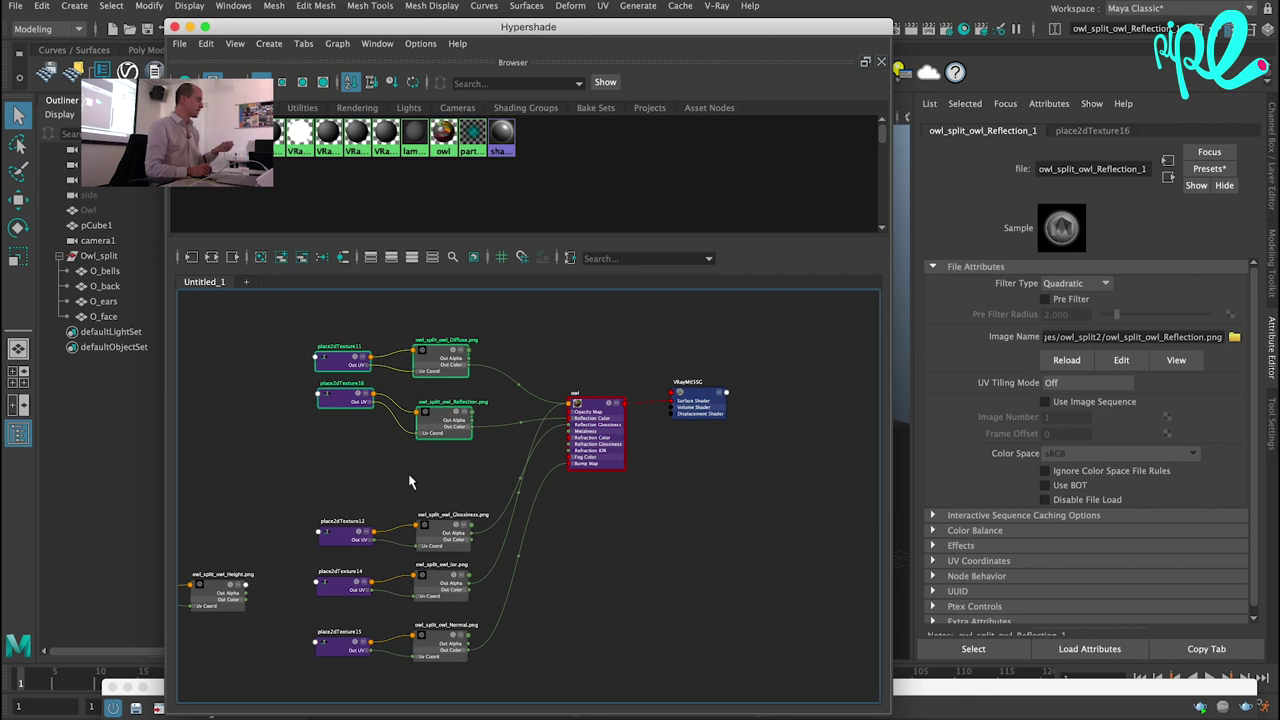
{"action": "left_click", "coordinate": [777, 452]}
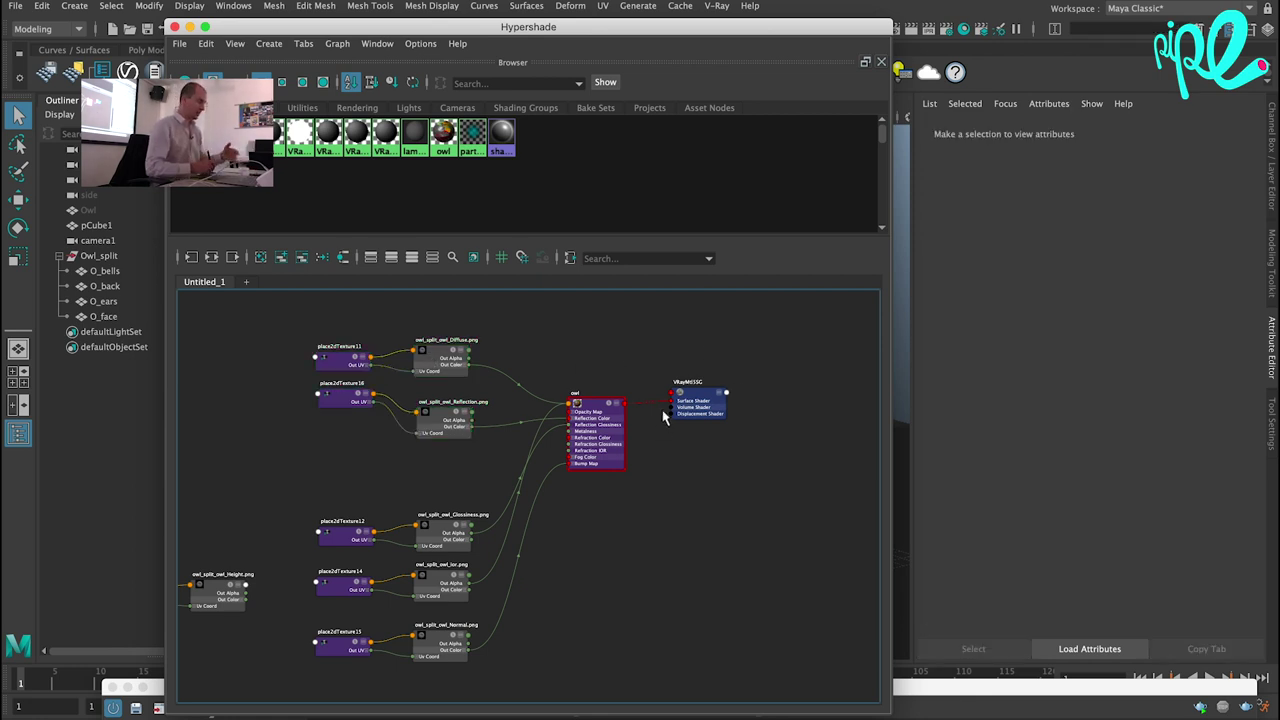
{"action": "left_click", "coordinate": [450, 362]}
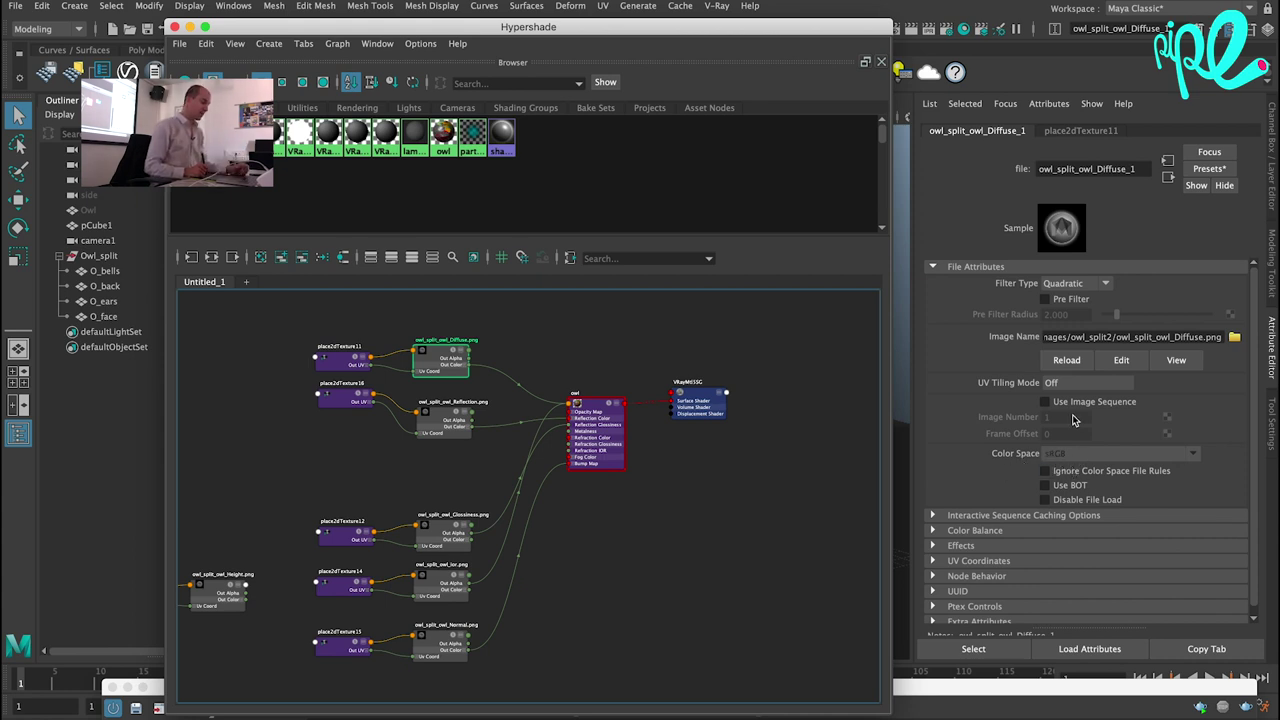
Add V-Ray Texture input gamma to the owl_split_owl_Diffuse texture node.
{"action": "left_click", "coordinate": [966, 267]}
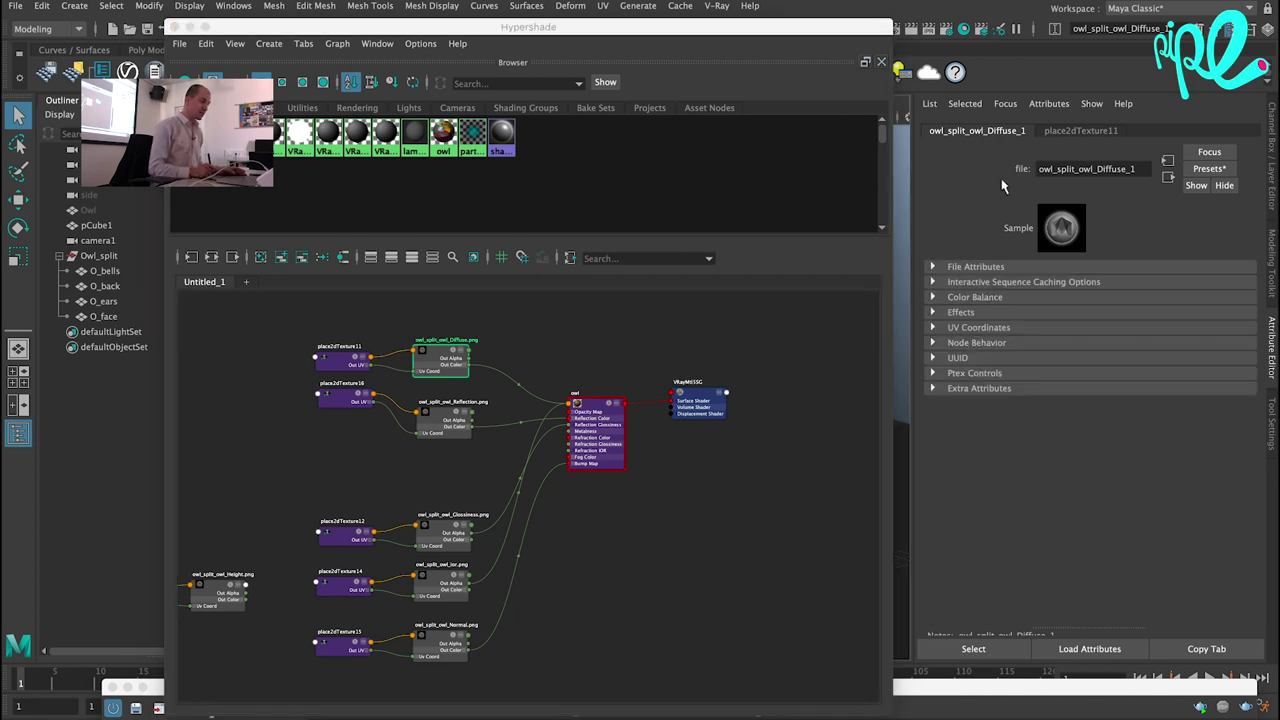
{"action": "left_click", "coordinate": [1049, 103]}
{"action": "mouse_move", "coordinate": [1100, 164]}
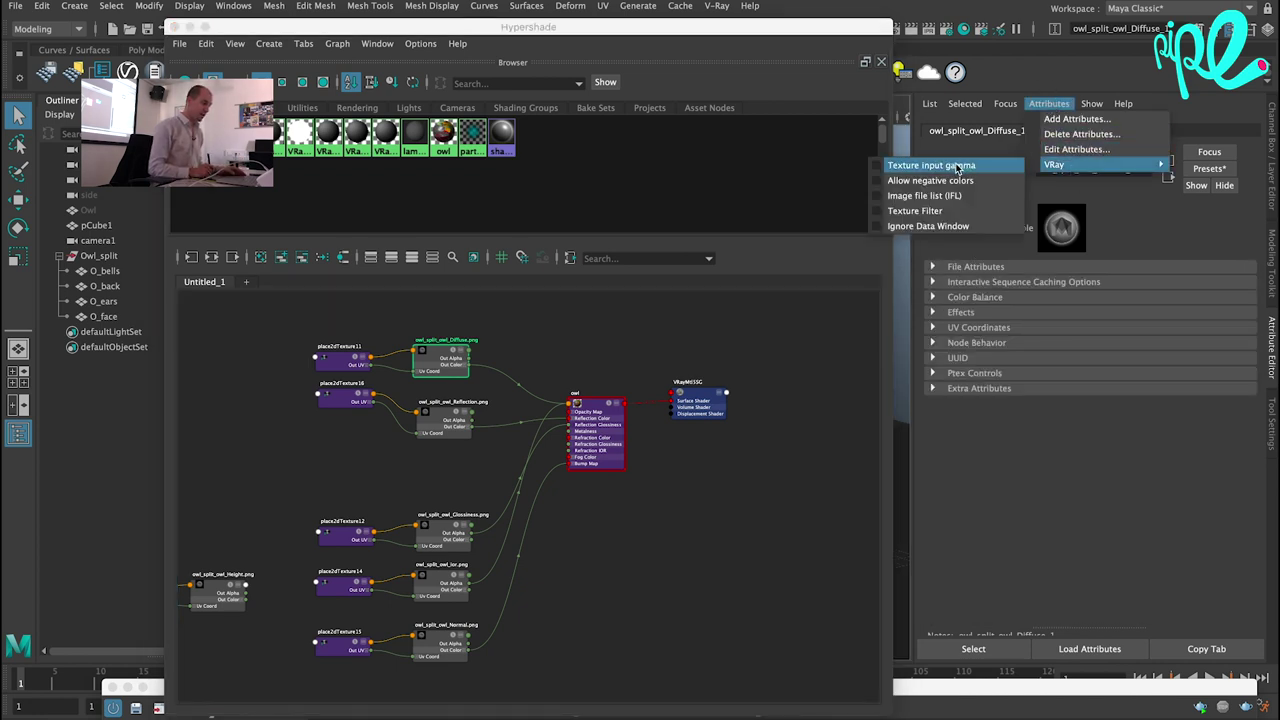
{"action": "left_click", "coordinate": [958, 168]}
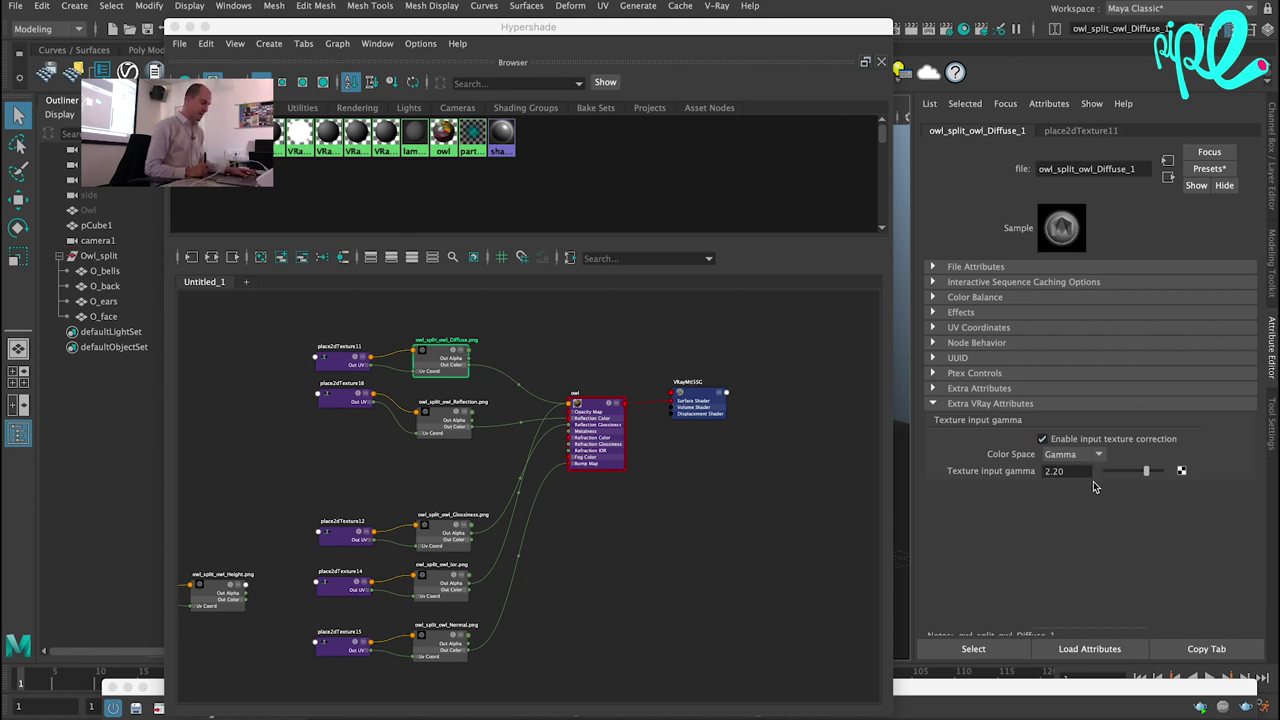
Add Texture input gamma to the Reflection texture, keeping Color Space on Gamma 2.20.
{"action": "left_click", "coordinate": [446, 424]}
{"action": "left_click", "coordinate": [1048, 103]}
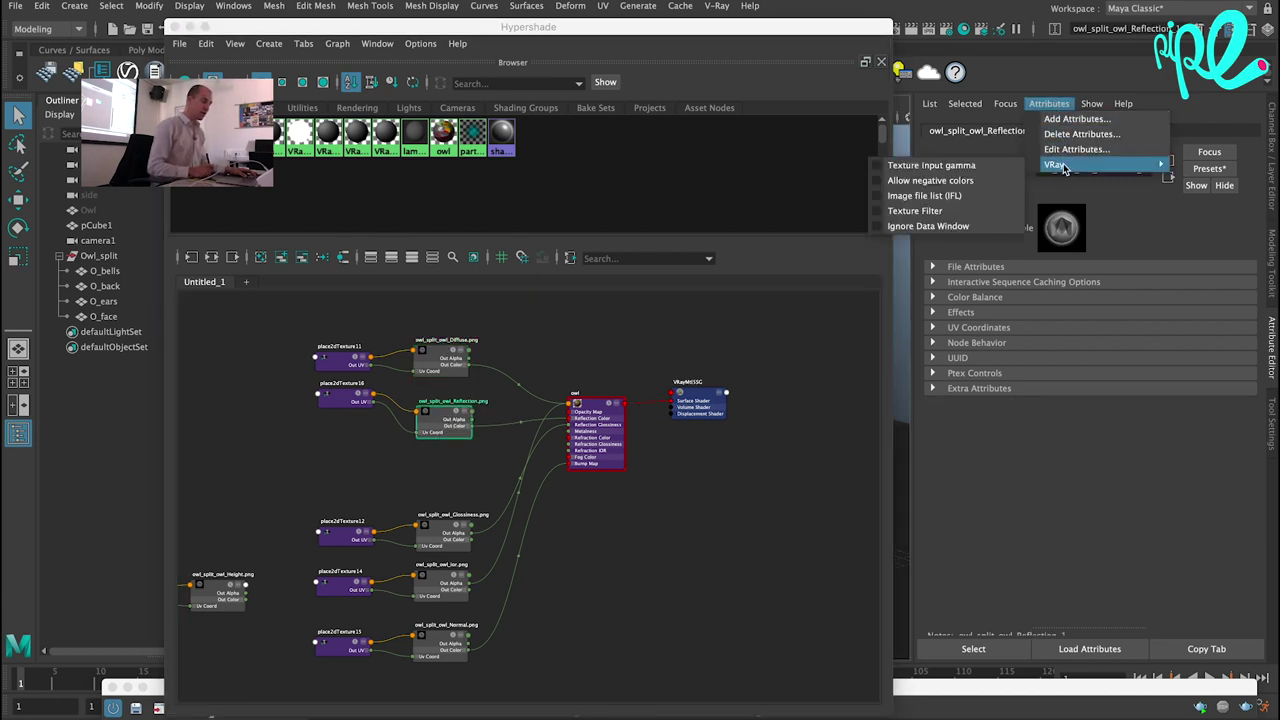
{"action": "left_click", "coordinate": [920, 166]}
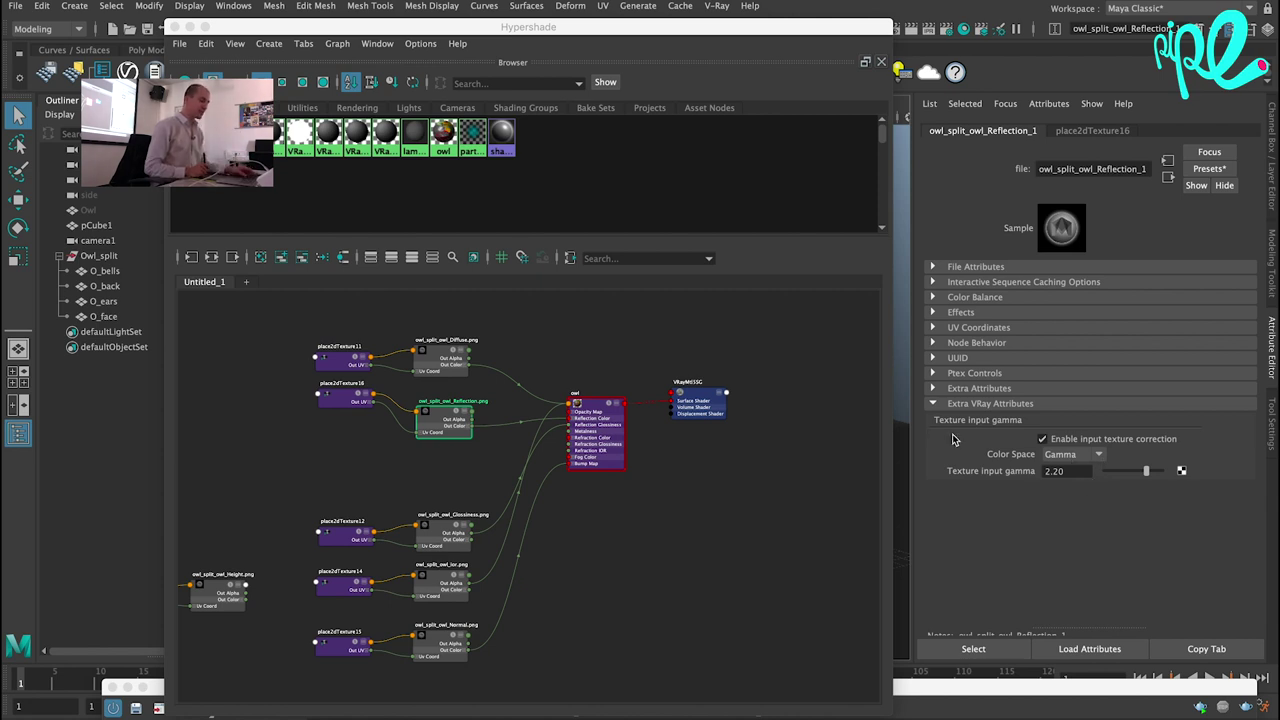
{"action": "left_click", "coordinate": [1080, 456]}
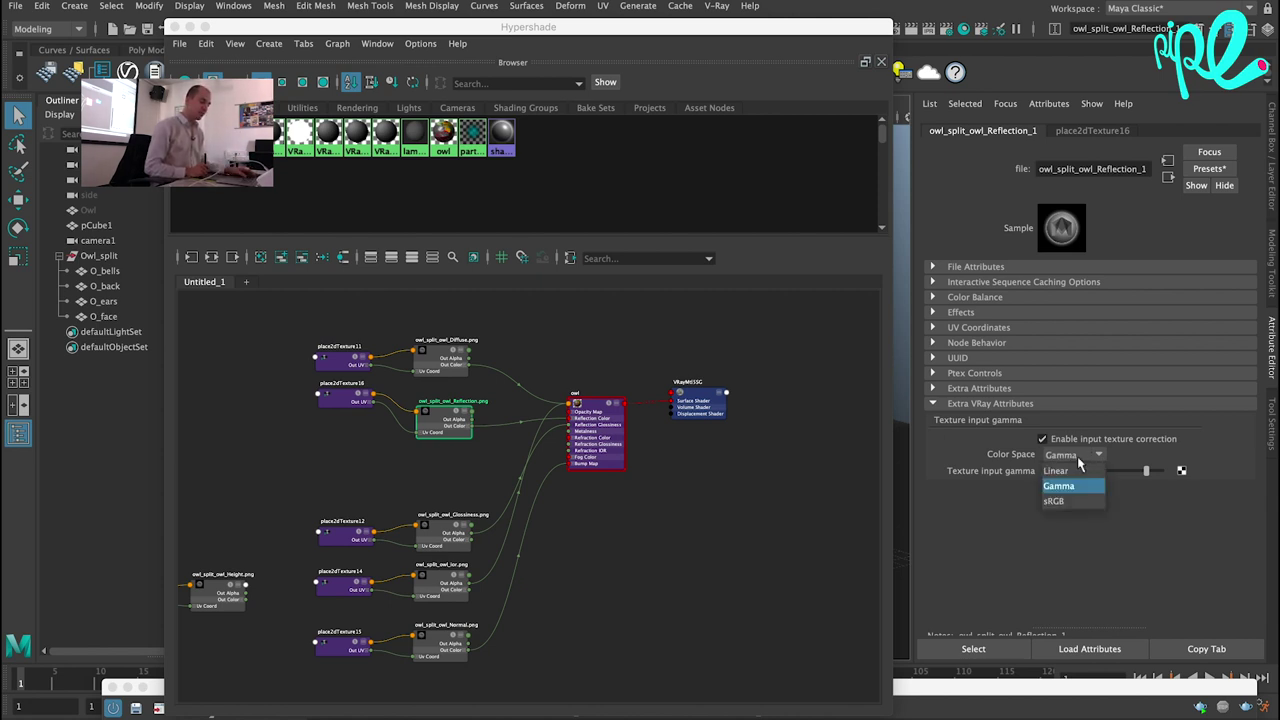
{"action": "left_click", "coordinate": [975, 458]}
{"action": "left_click", "coordinate": [1064, 454]}
{"action": "left_click", "coordinate": [939, 449]}
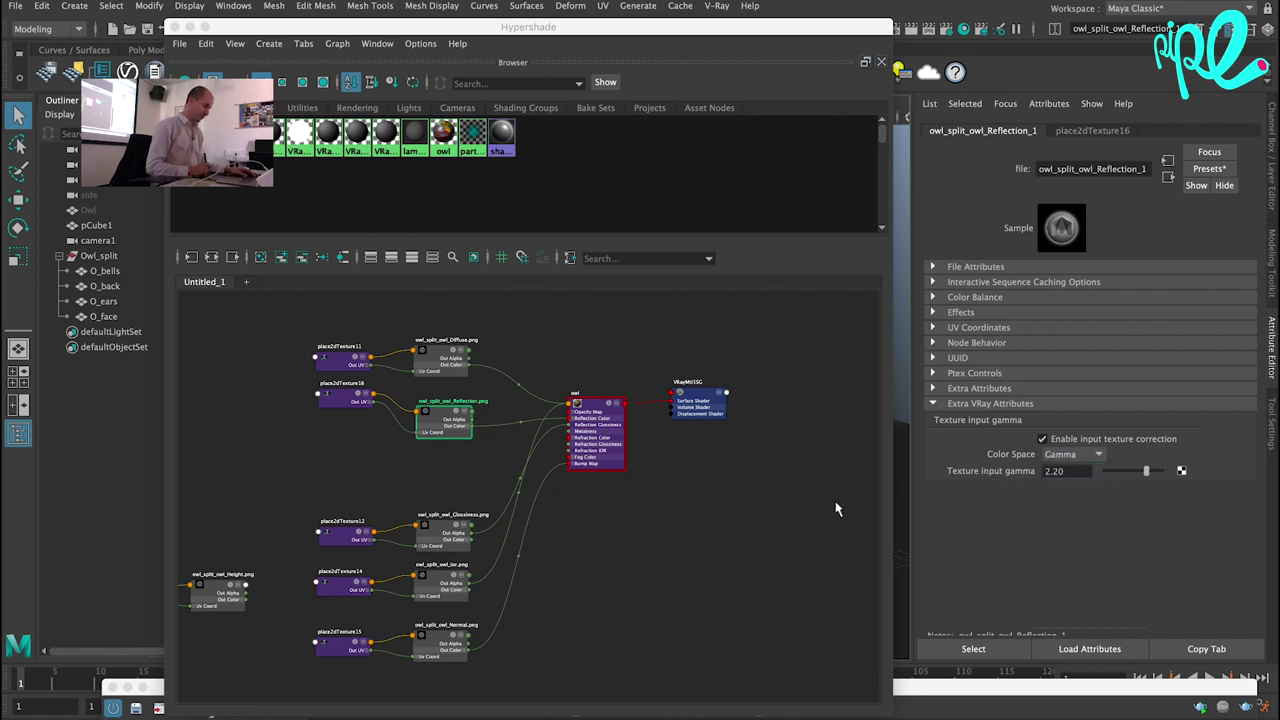
{"action": "left_click", "coordinate": [462, 527]}
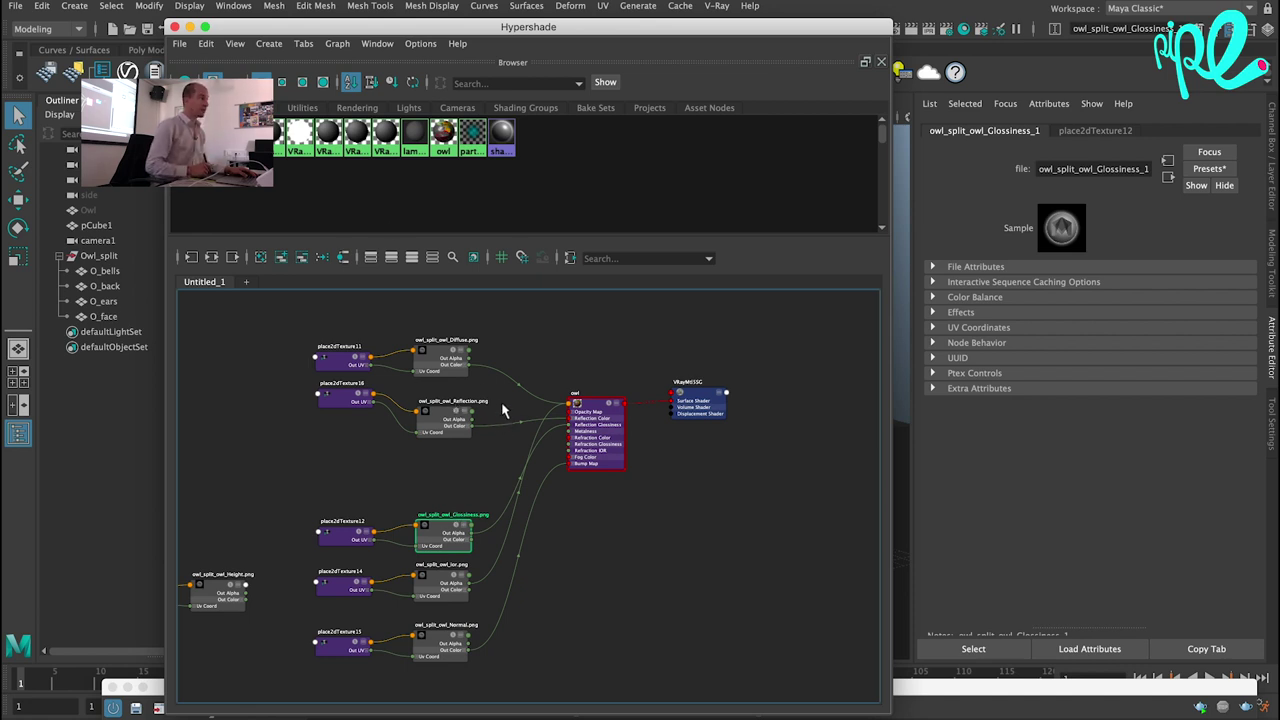
Add Texture input gamma to the Glossiness texture with a Linear colour space.
{"action": "middle_click_drag", "start_coordinate": [754, 534], "coordinate": [779, 476], "text": "alt"}
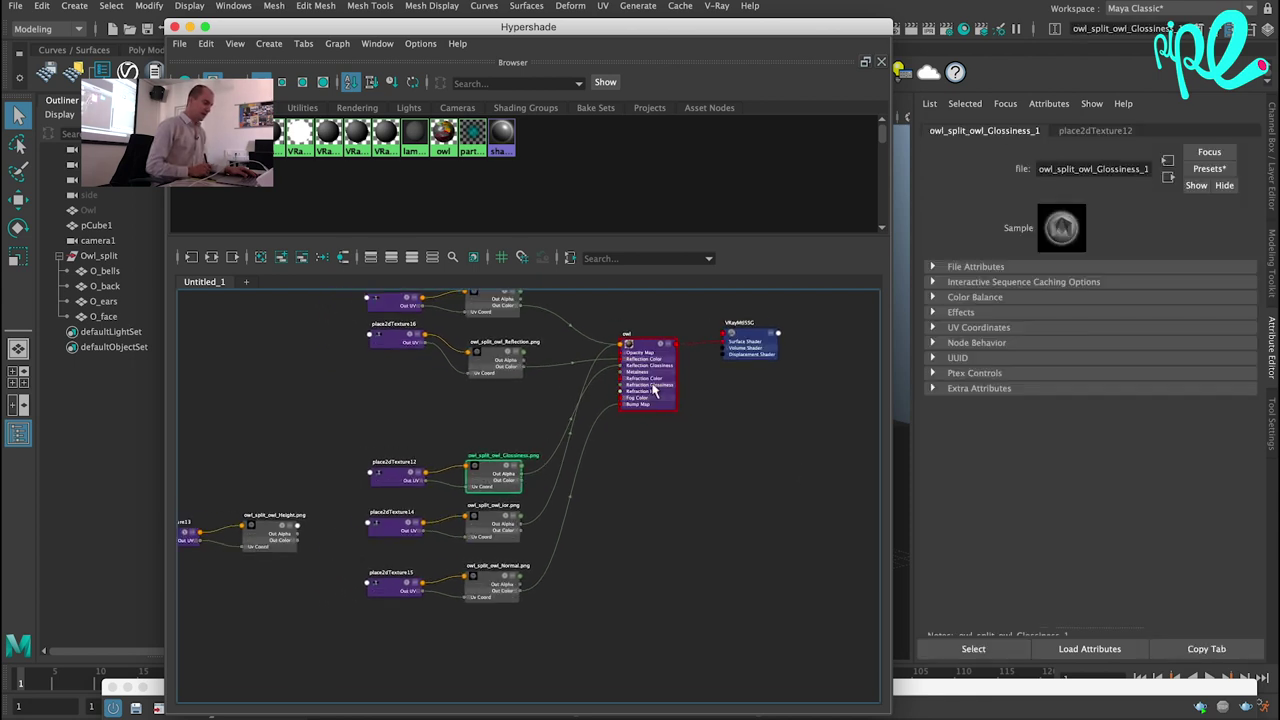
{"action": "left_click_drag", "start_coordinate": [495, 475], "coordinate": [491, 479]}
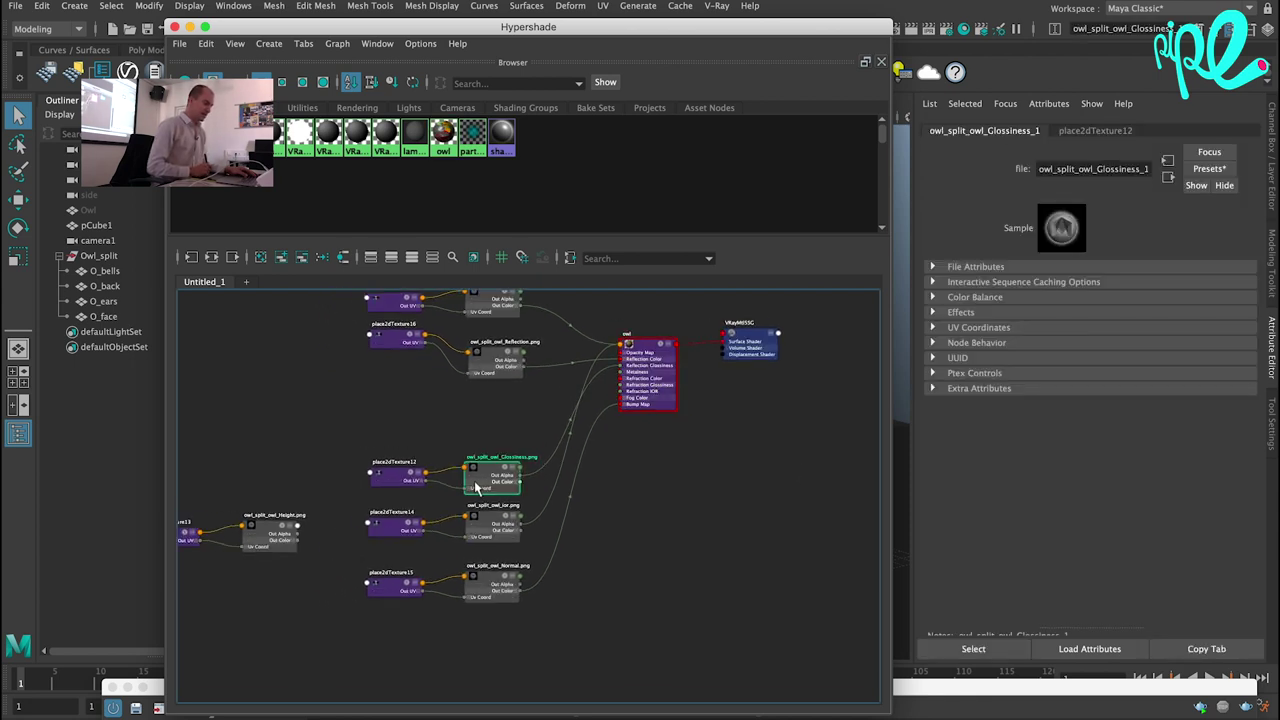
{"action": "left_click", "coordinate": [1062, 113]}
{"action": "left_click", "coordinate": [950, 168]}
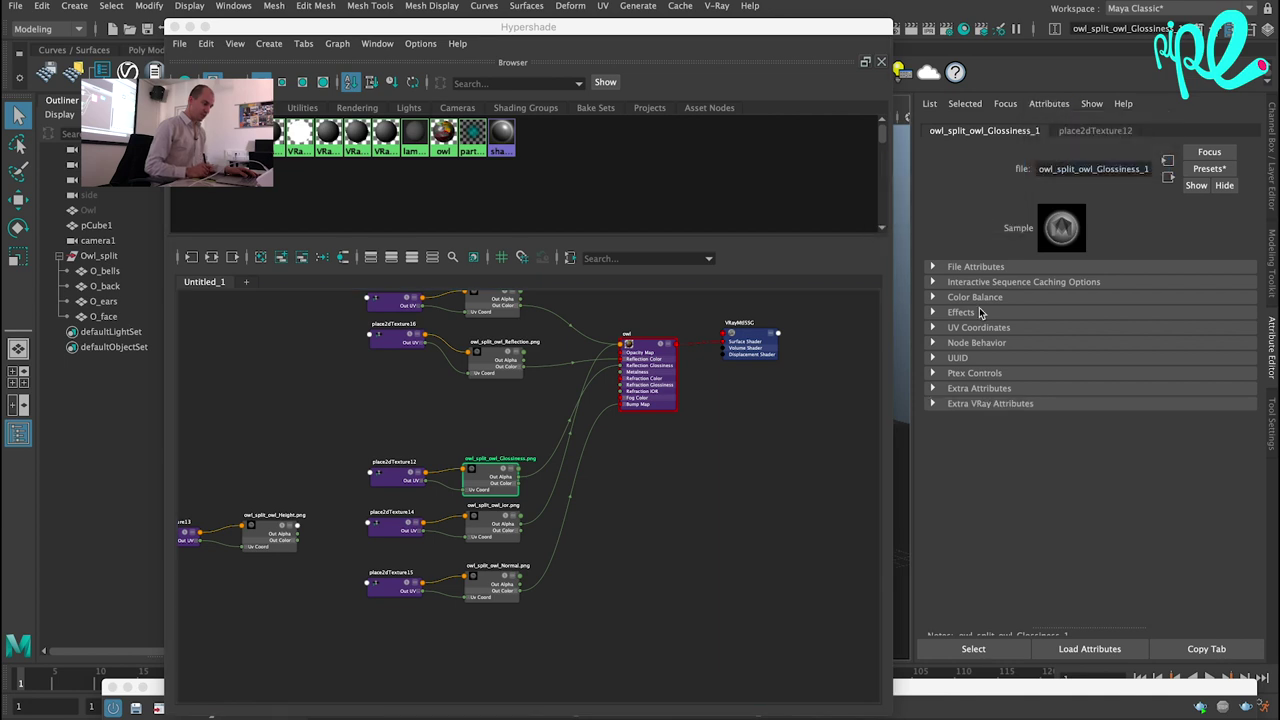
{"action": "left_click", "coordinate": [970, 404]}
{"action": "left_click", "coordinate": [1075, 454]}
{"action": "left_click", "coordinate": [1060, 486]}
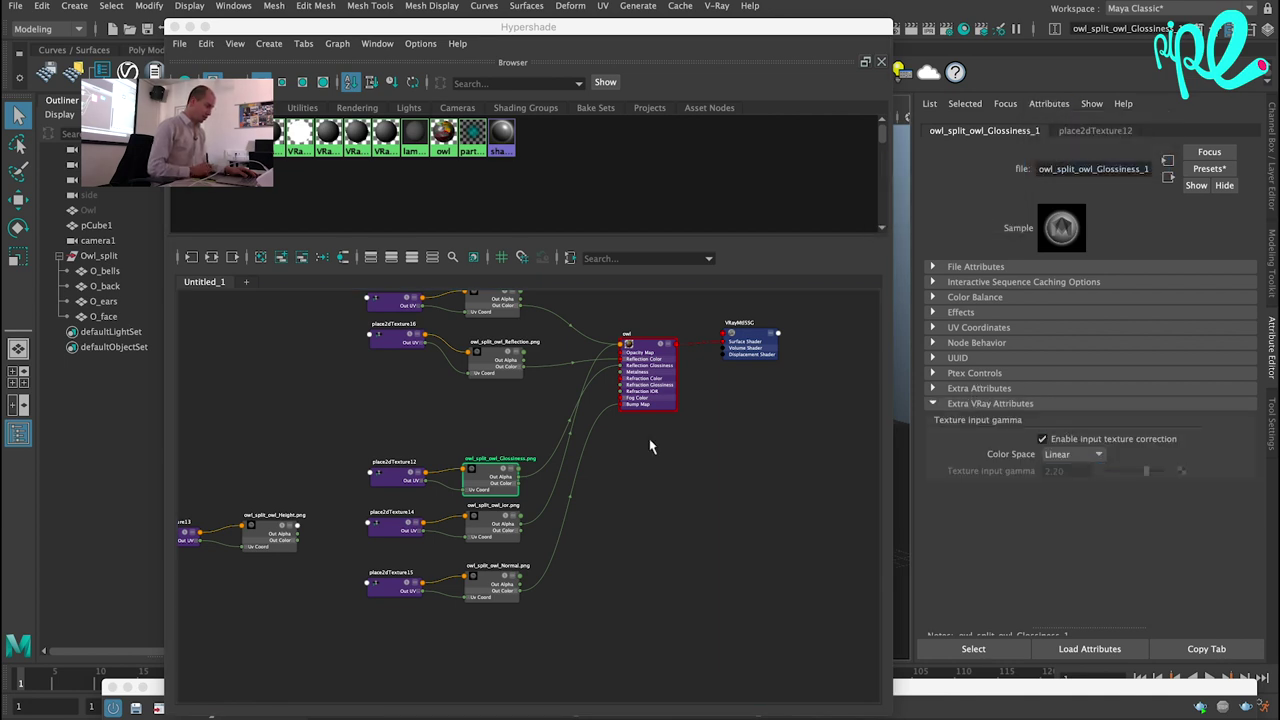
Add Texture input gamma to the IOR texture and choose its colour space.
{"action": "left_click", "coordinate": [470, 540]}
{"action": "left_click", "coordinate": [1049, 103]}
{"action": "mouse_move", "coordinate": [1054, 164]}
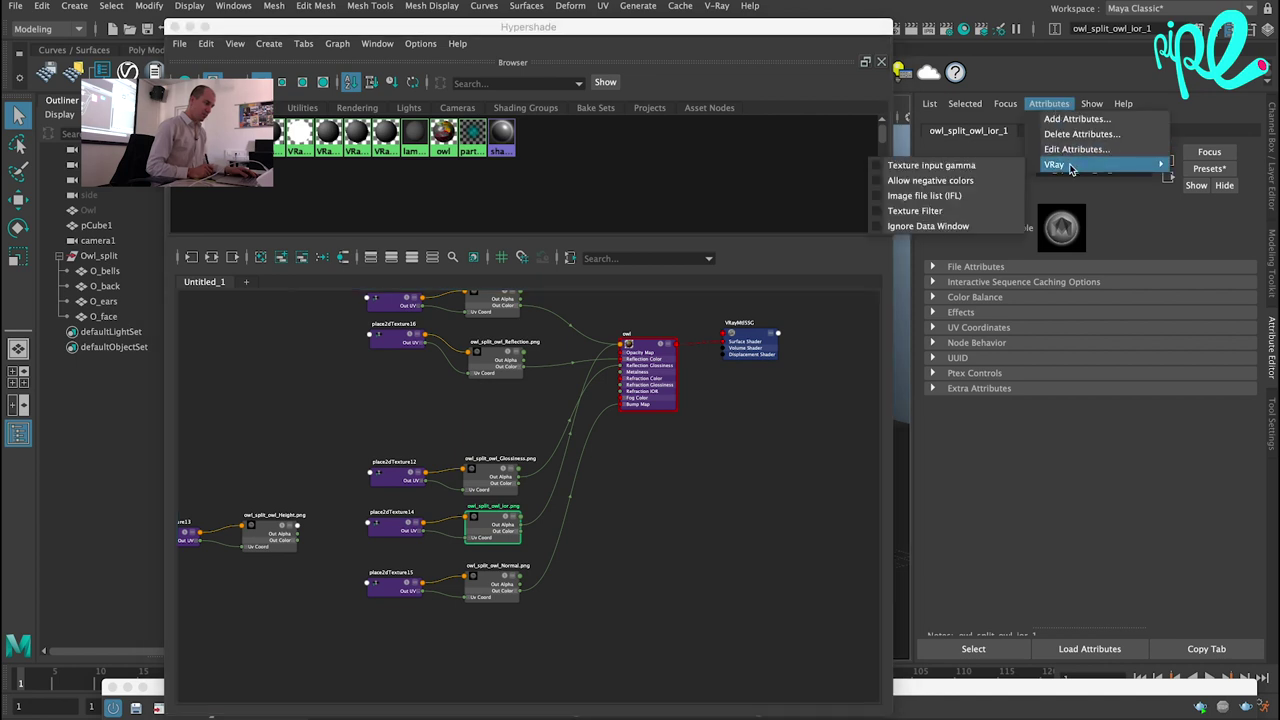
{"action": "left_click", "coordinate": [968, 166]}
{"action": "left_click", "coordinate": [968, 404]}
{"action": "left_click", "coordinate": [1075, 454]}
{"action": "left_click", "coordinate": [1060, 464]}
Add Texture input gamma to the Normal texture with a Linear colour space.
{"action": "left_click", "coordinate": [488, 590]}
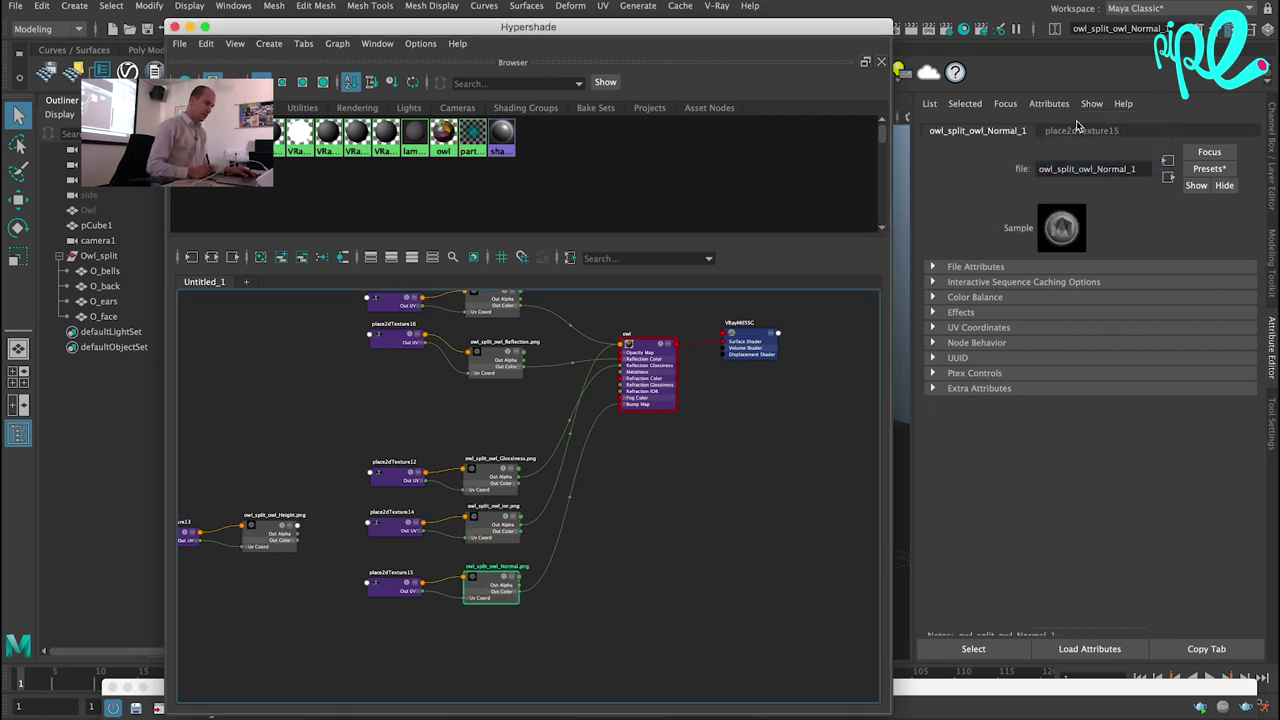
{"action": "left_click", "coordinate": [1049, 103]}
{"action": "left_click", "coordinate": [981, 168]}
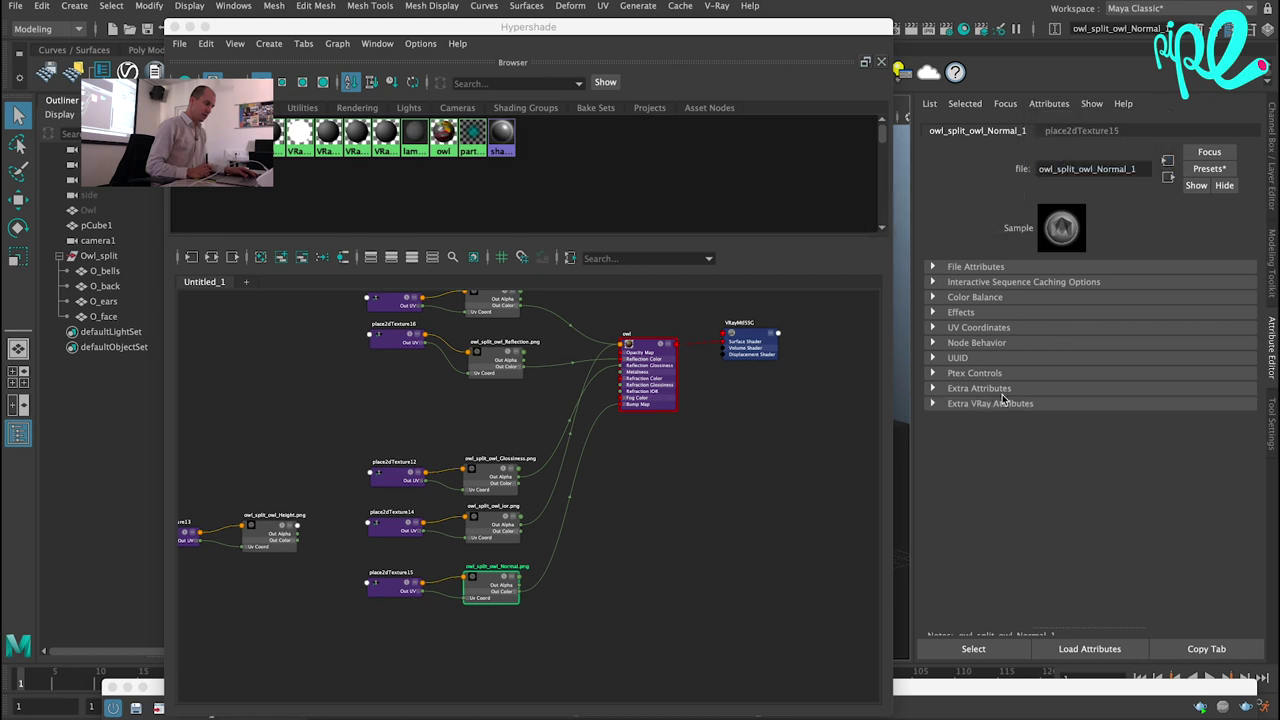
{"action": "left_click", "coordinate": [979, 388]}
{"action": "left_click", "coordinate": [975, 373]}
{"action": "left_click", "coordinate": [975, 373]}
{"action": "left_click", "coordinate": [979, 388]}
{"action": "left_click", "coordinate": [968, 403]}
{"action": "left_click", "coordinate": [1072, 454]}
{"action": "left_click", "coordinate": [1062, 472]}
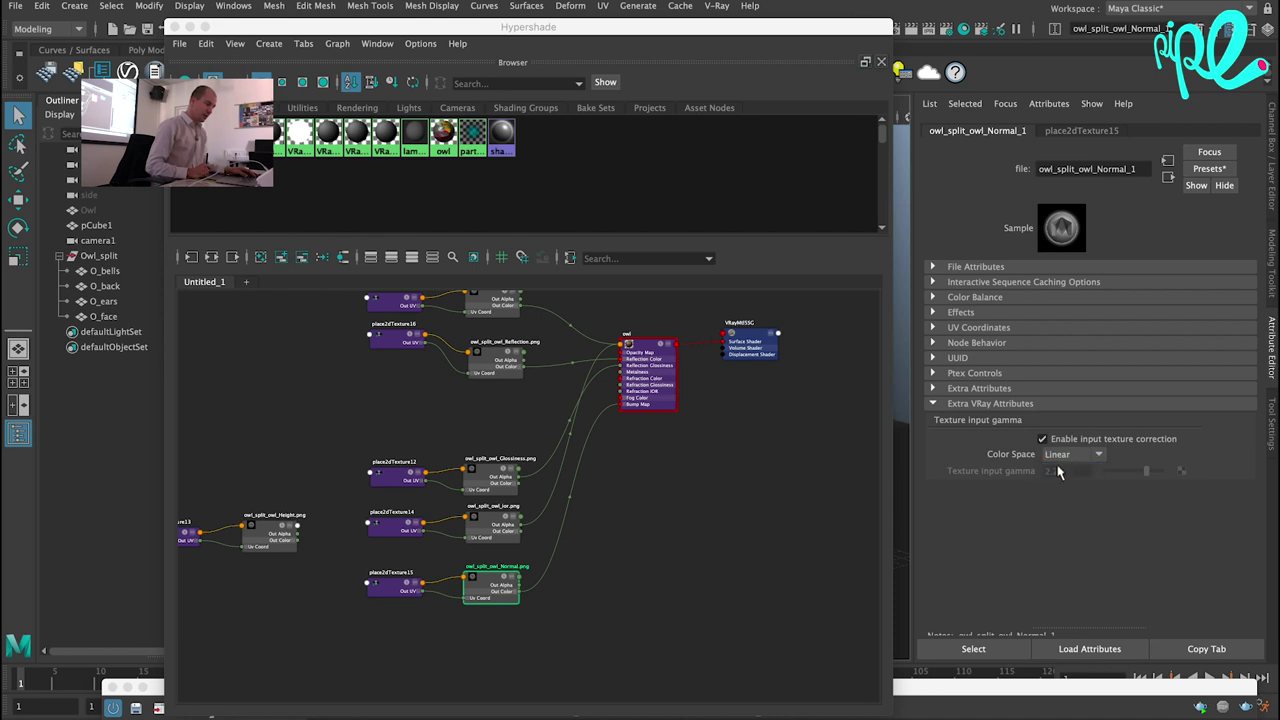
{"action": "left_click", "coordinate": [975, 267]}
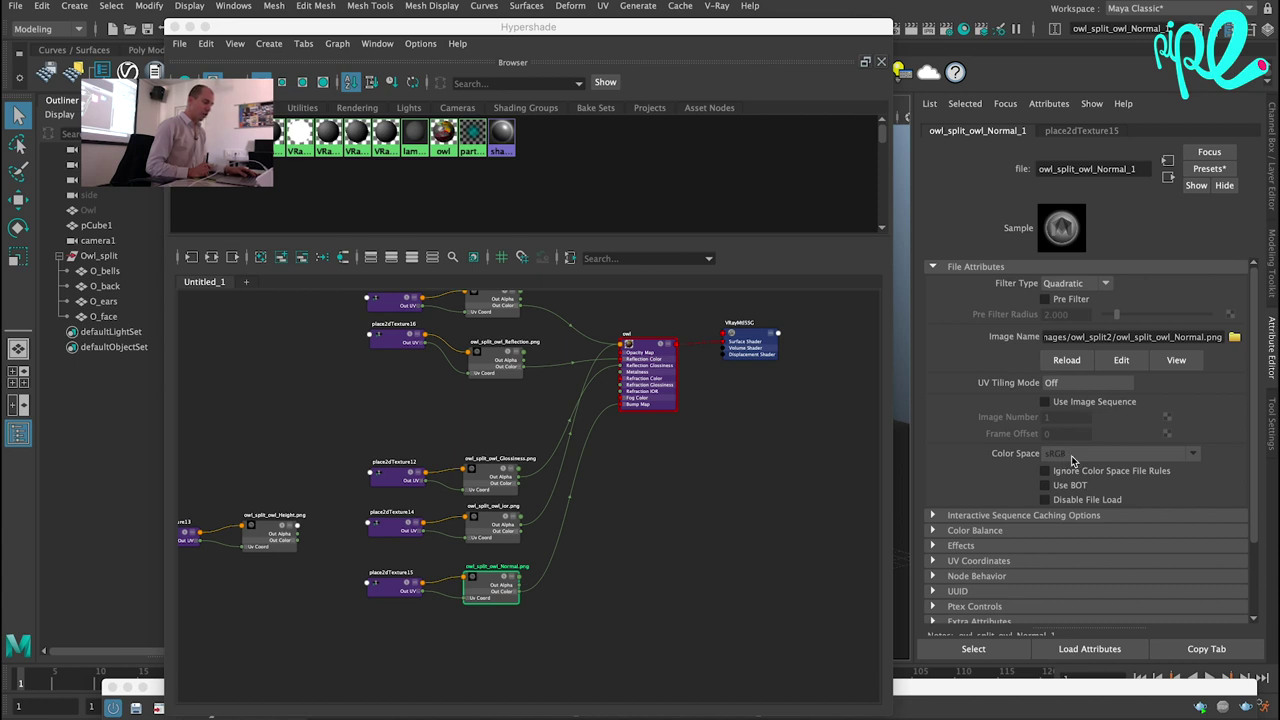
{"action": "left_click", "coordinate": [960, 267]}
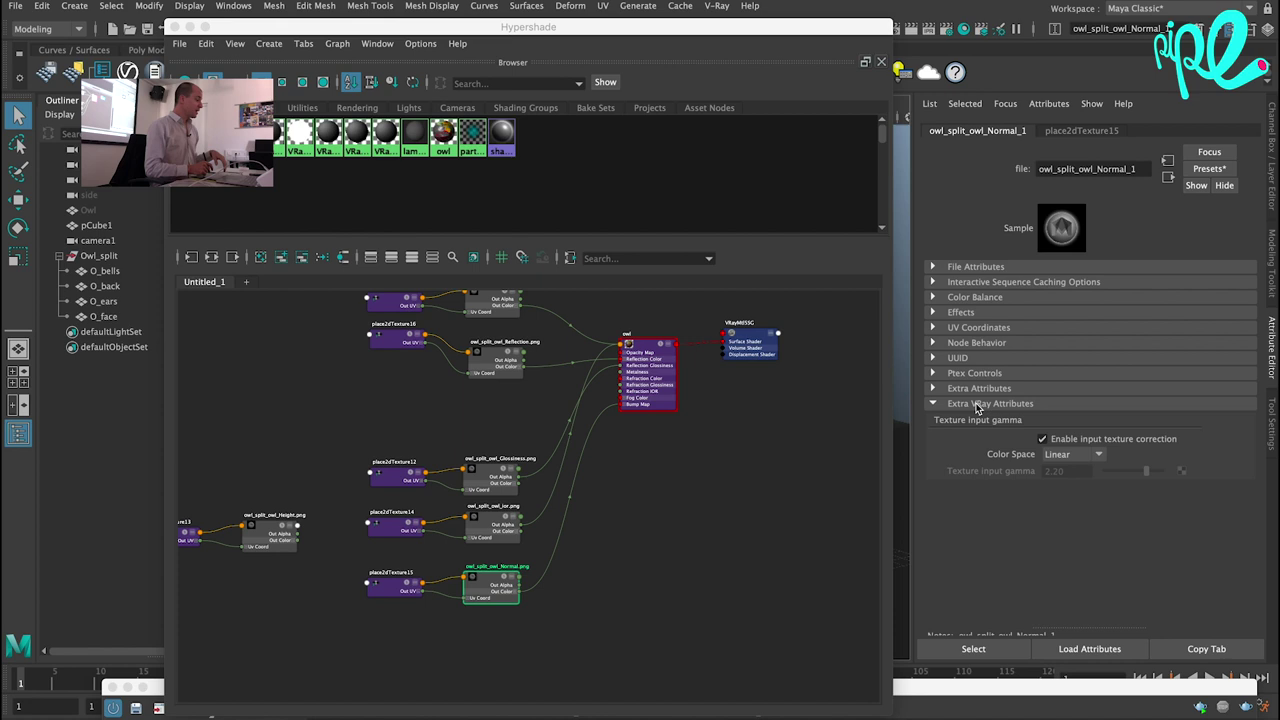
{"action": "left_click", "coordinate": [305, 410]}
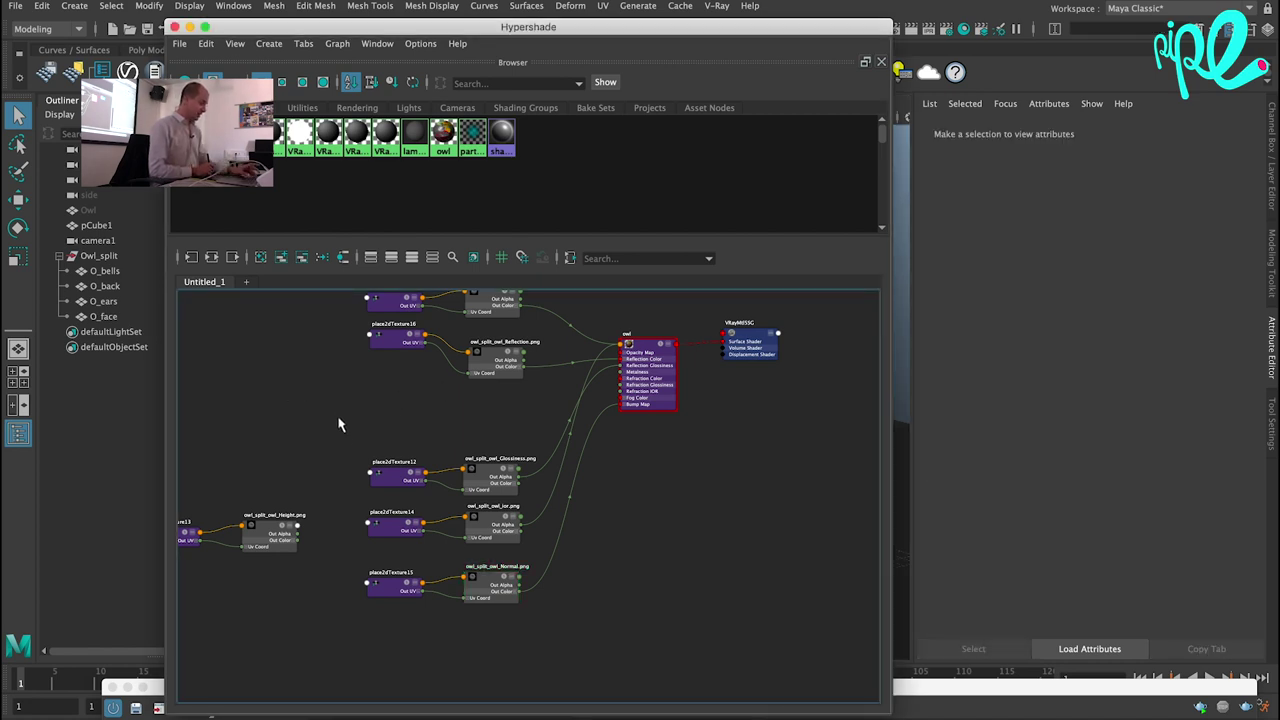
{"action": "key", "text": "Tab"}
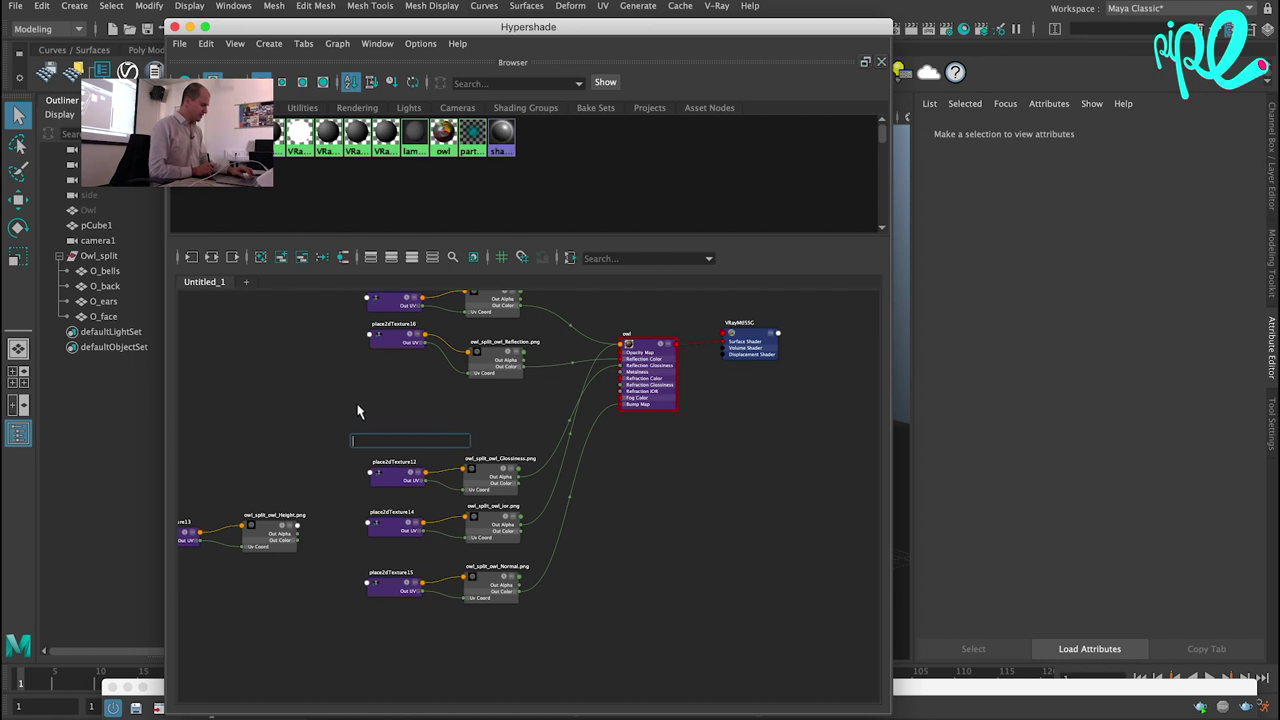
{"action": "type", "text": "gamm"}
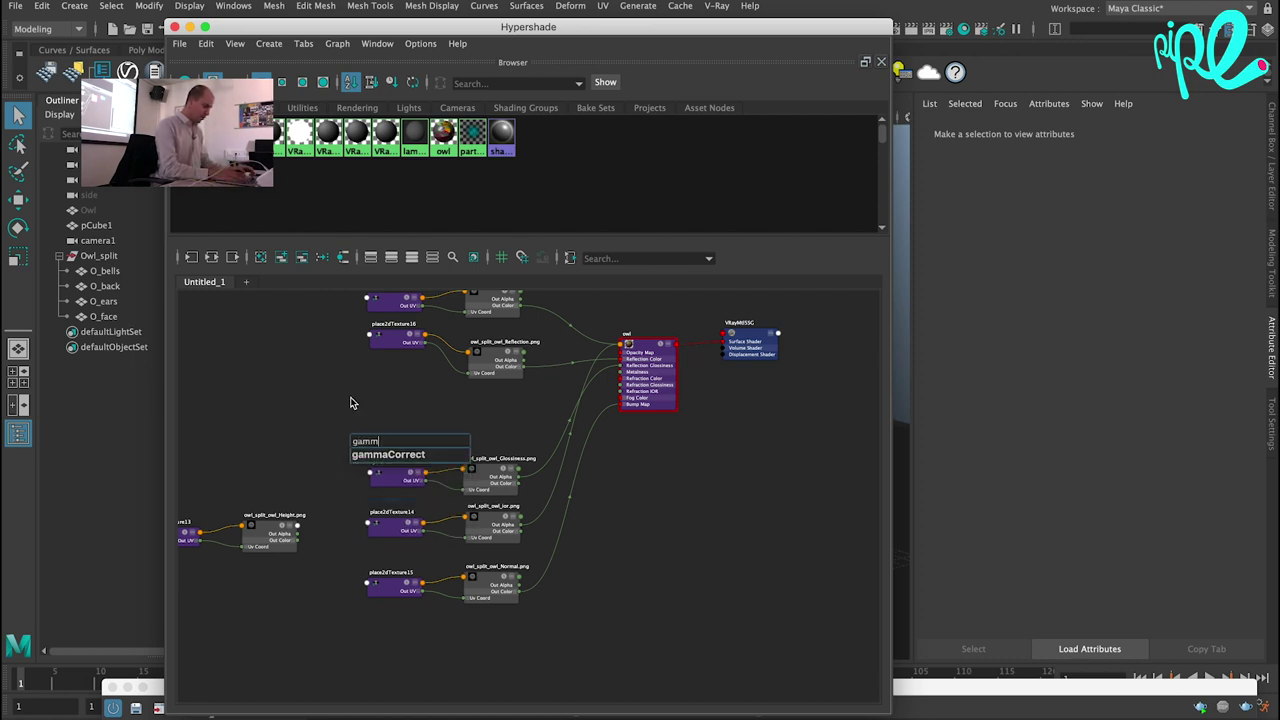
{"action": "key", "text": "Return"}
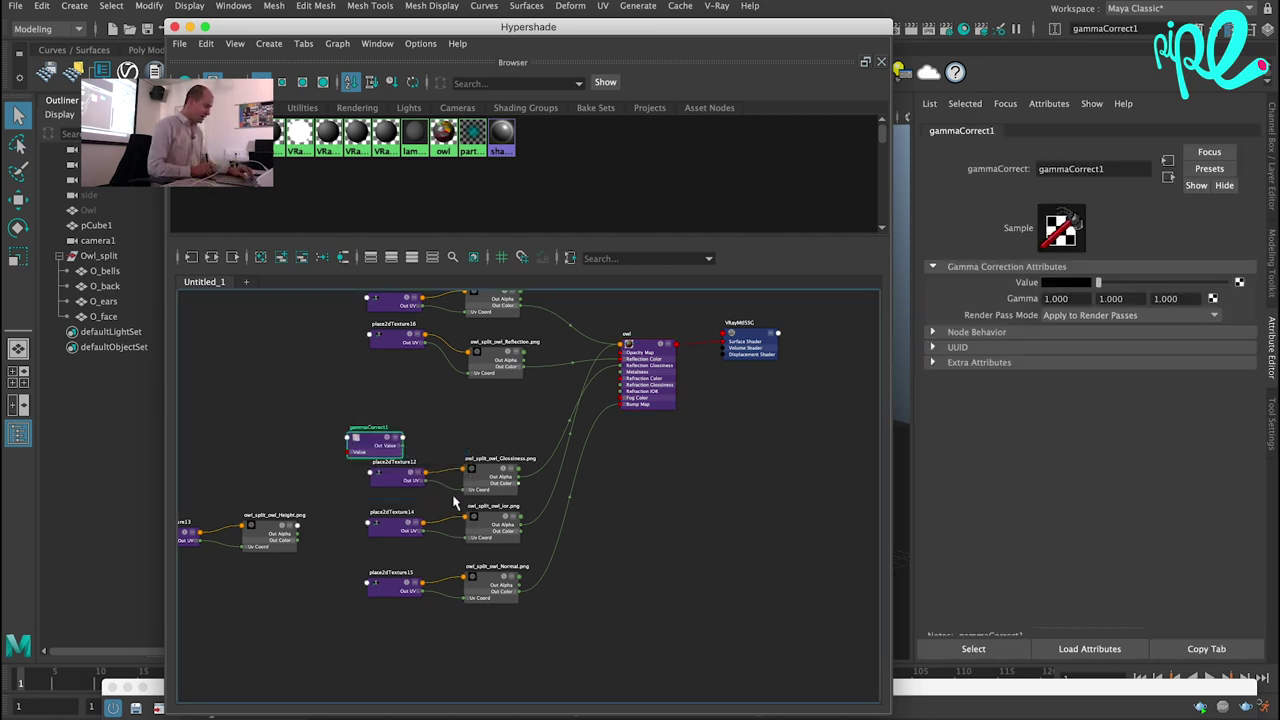
{"action": "left_click_drag", "start_coordinate": [375, 453], "coordinate": [748, 551]}
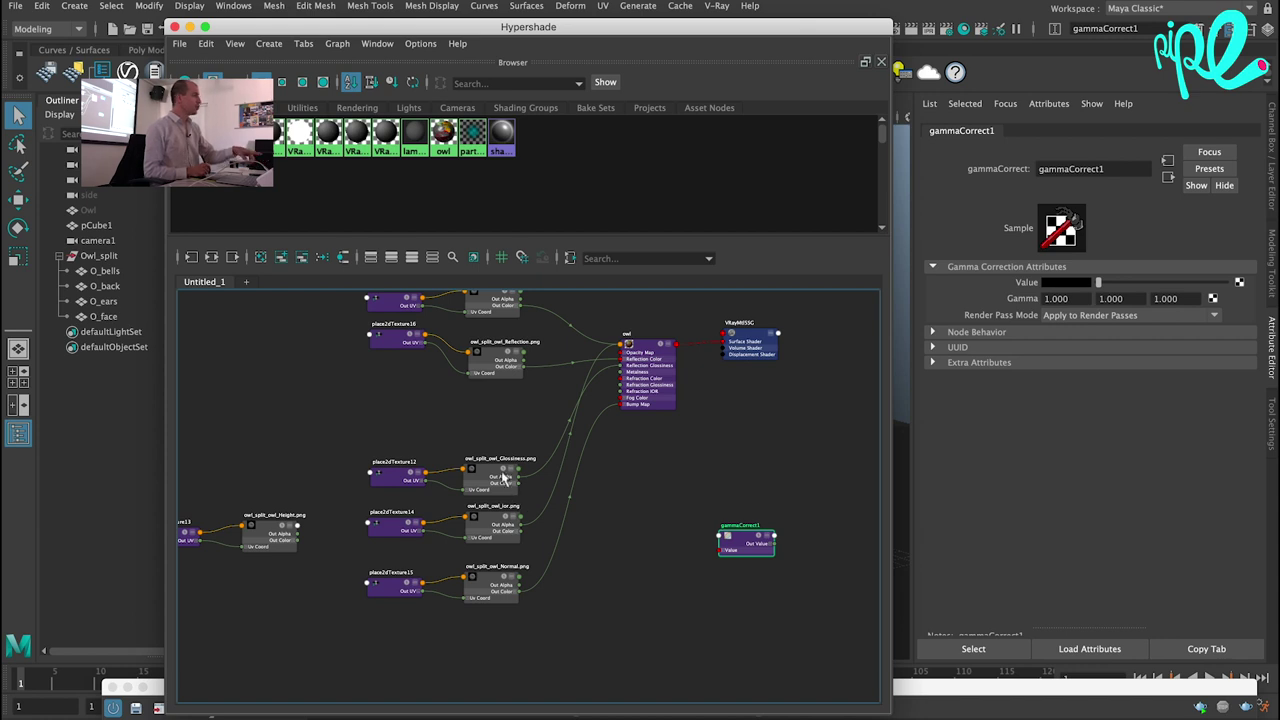
{"action": "left_click_drag", "start_coordinate": [820, 590], "coordinate": [657, 509]}
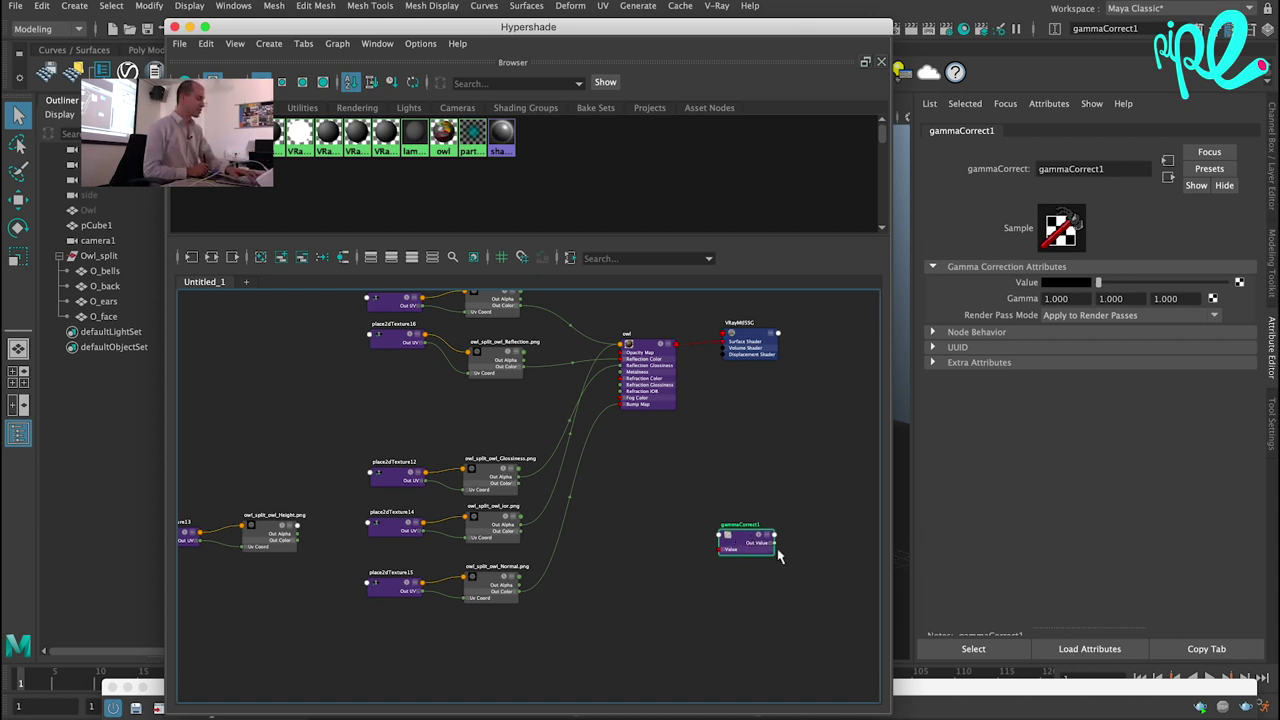
{"action": "left_click_drag", "start_coordinate": [770, 537], "coordinate": [766, 512]}
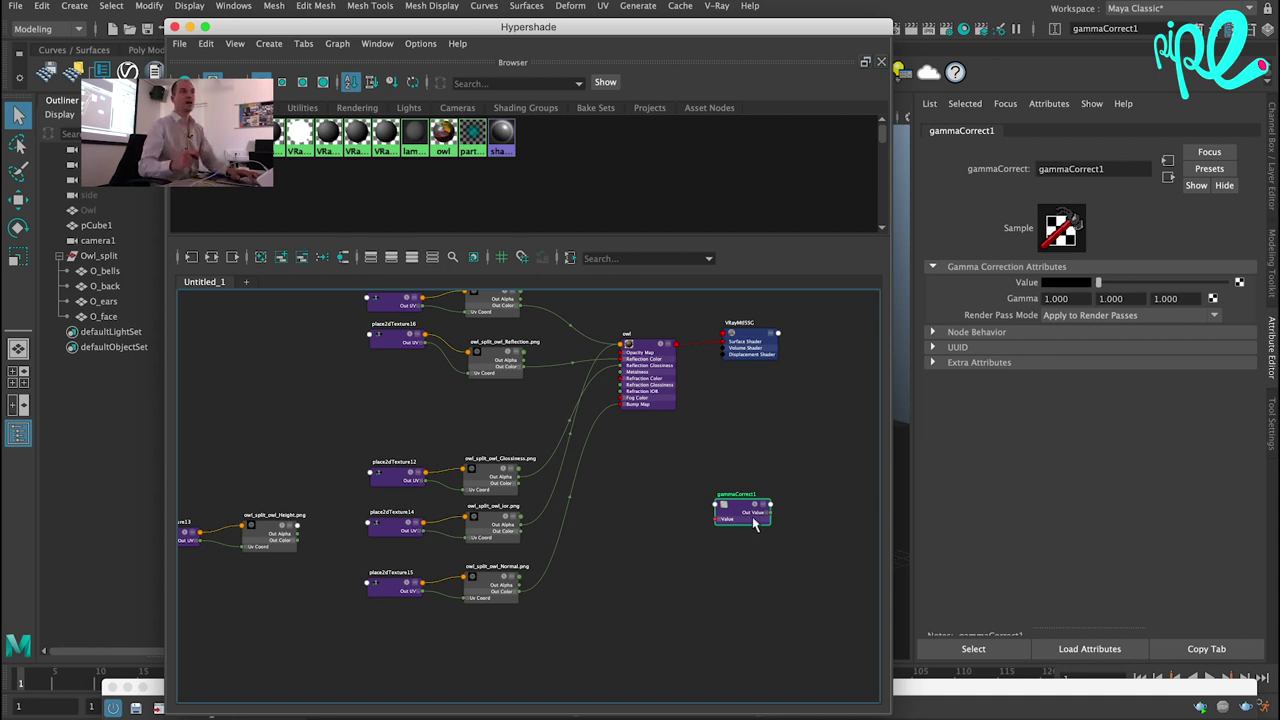
{"action": "key", "text": "Delete"}
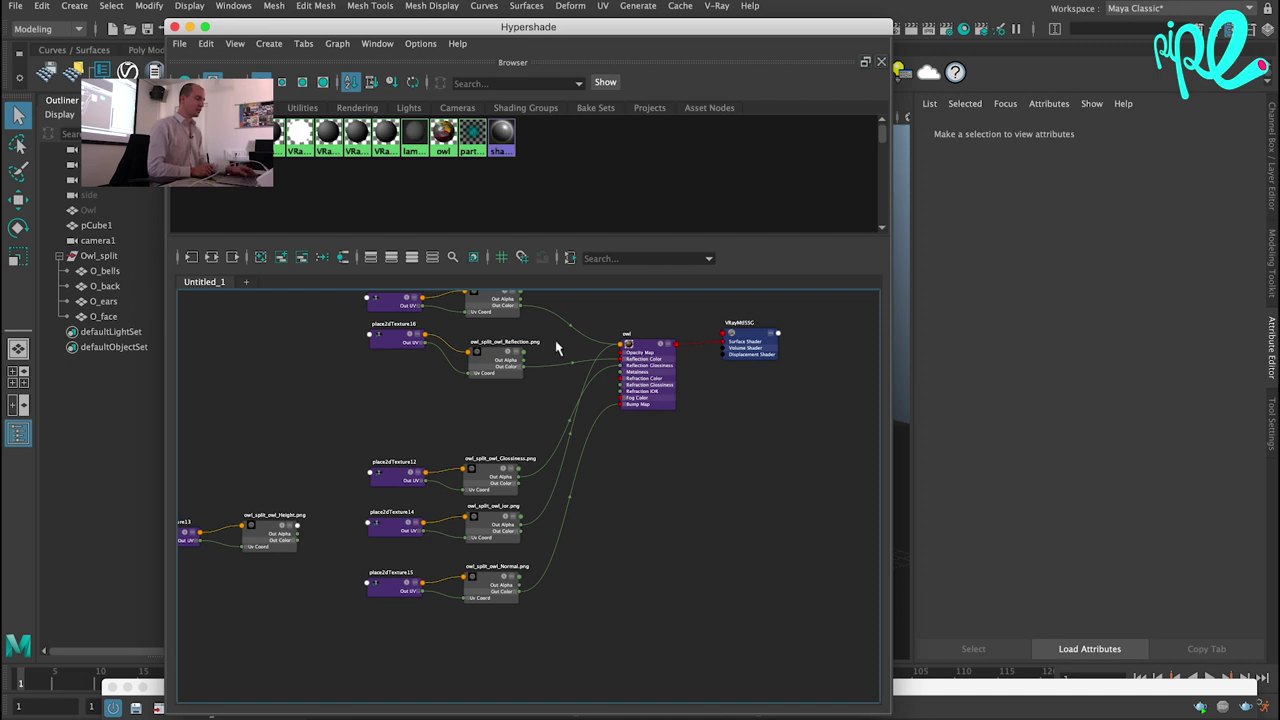
Open Preferences to review the Color Management settings.
{"action": "left_click", "coordinate": [637, 360]}
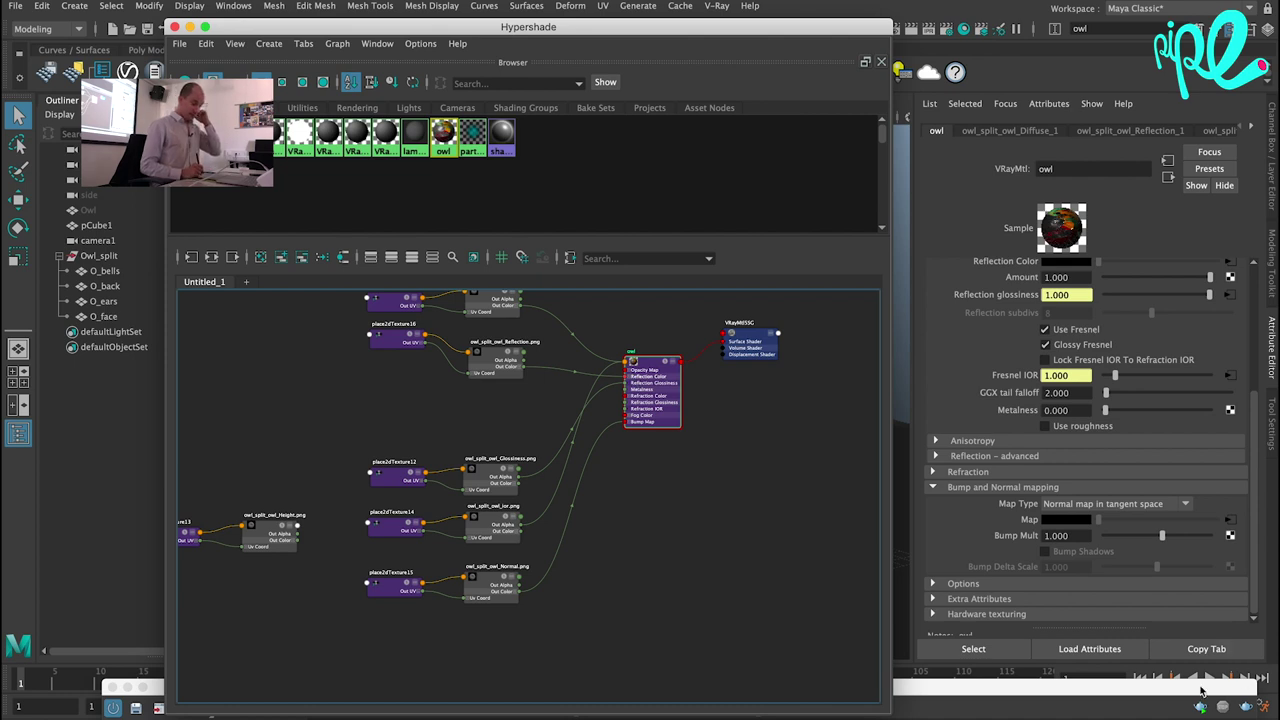
{"action": "left_click", "coordinate": [1201, 690]}
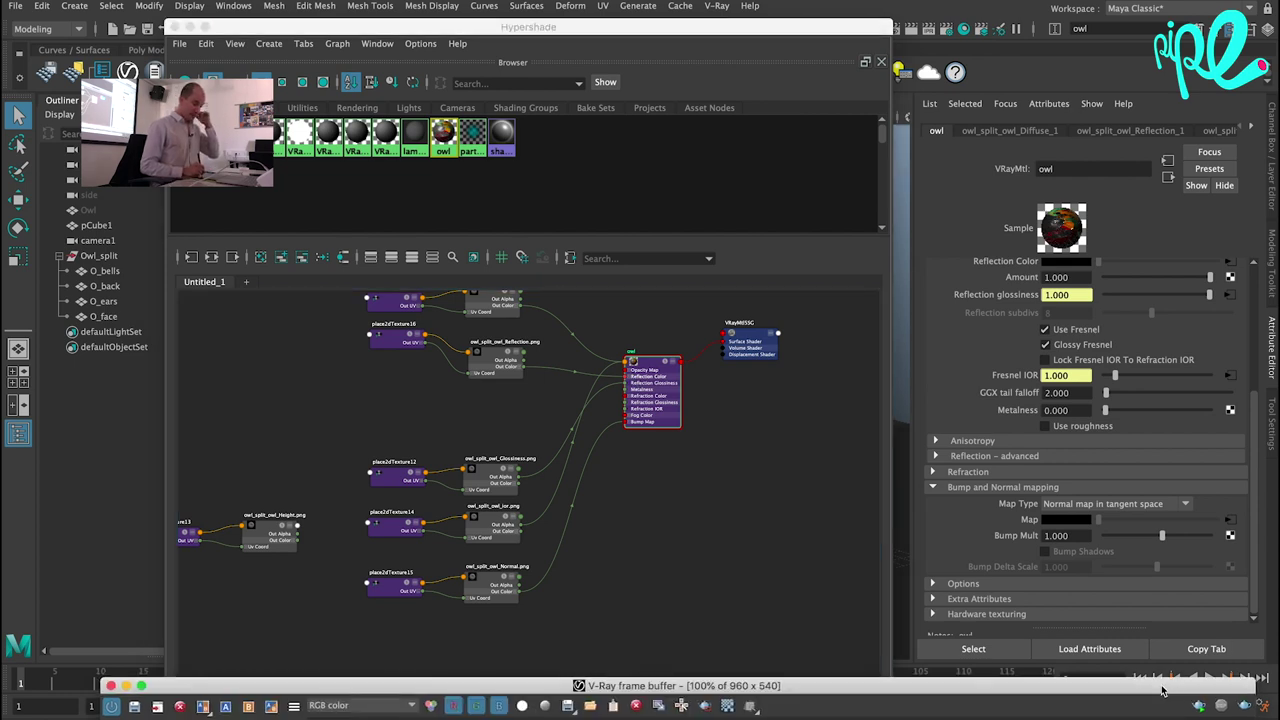
{"action": "left_click", "coordinate": [1240, 706]}
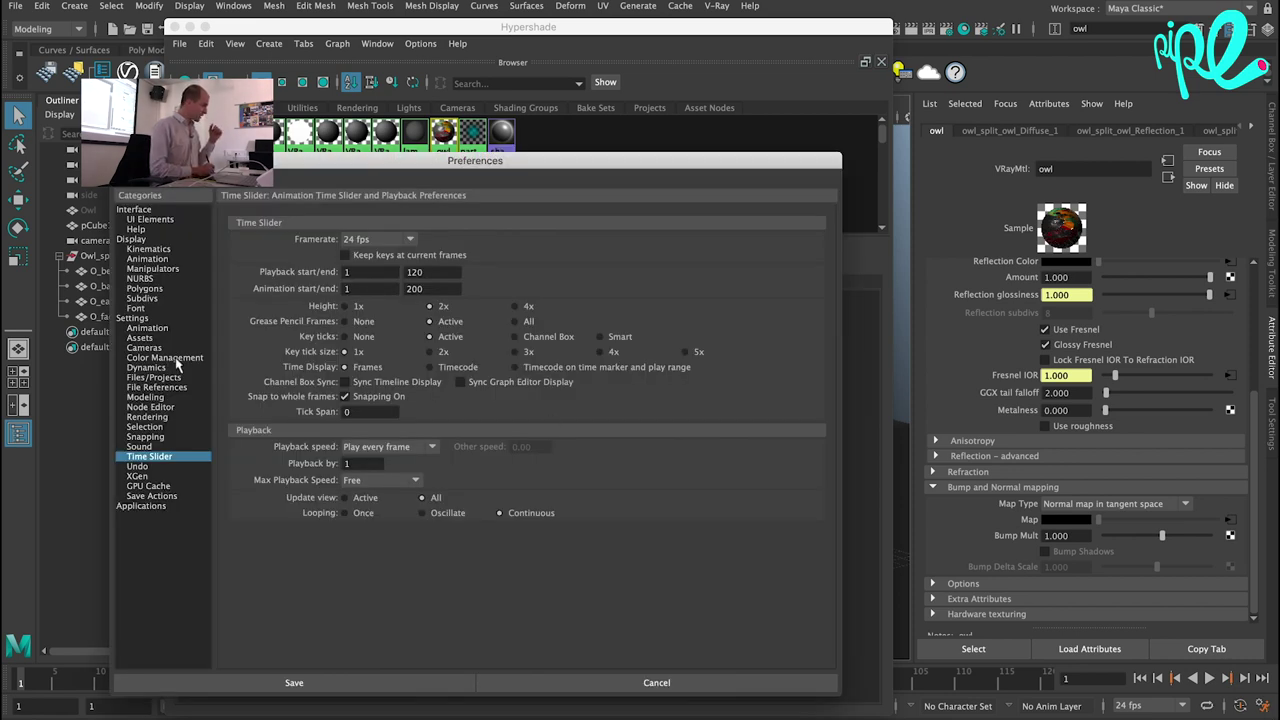
{"action": "left_click", "coordinate": [165, 358]}
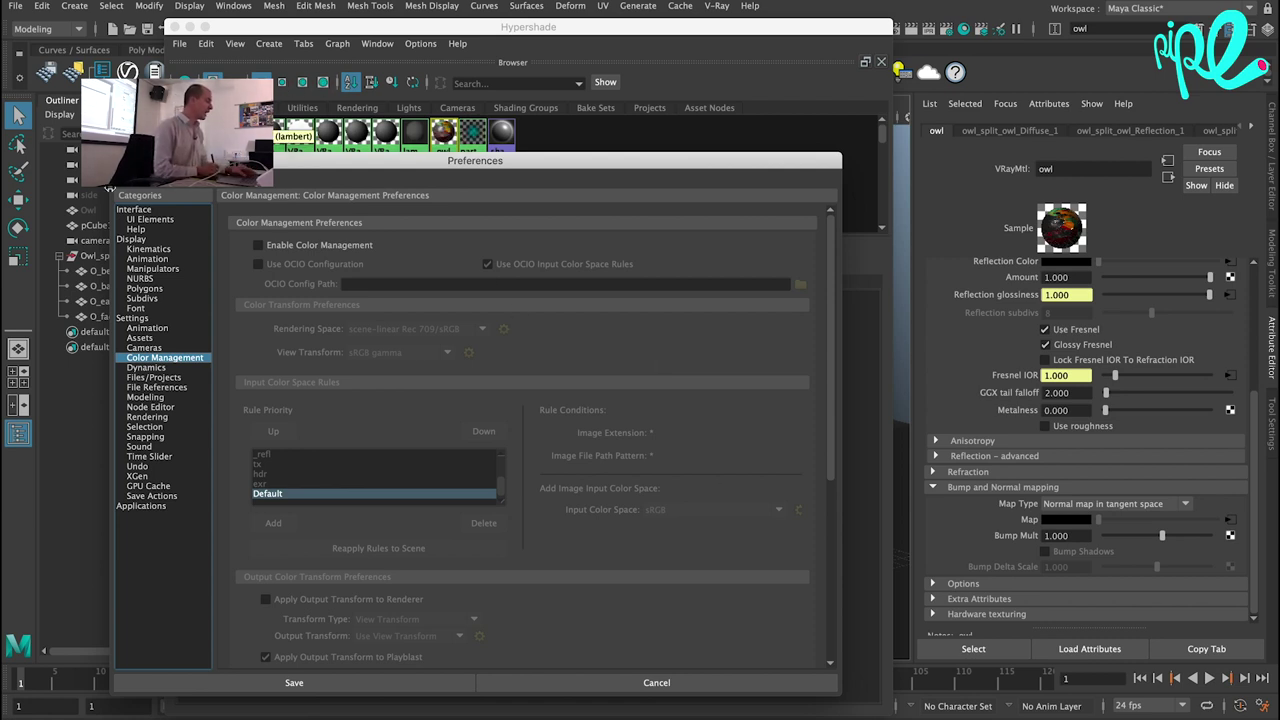
{"action": "key", "text": "Escape"}
Close Preferences unsaved and move the Diffuse and Reflection texture groups slightly lower.
{"action": "left_click", "coordinate": [382, 389]}
{"action": "left_click_drag", "start_coordinate": [535, 430], "coordinate": [362, 318]}
{"action": "left_click_drag", "start_coordinate": [495, 360], "coordinate": [488, 407]}
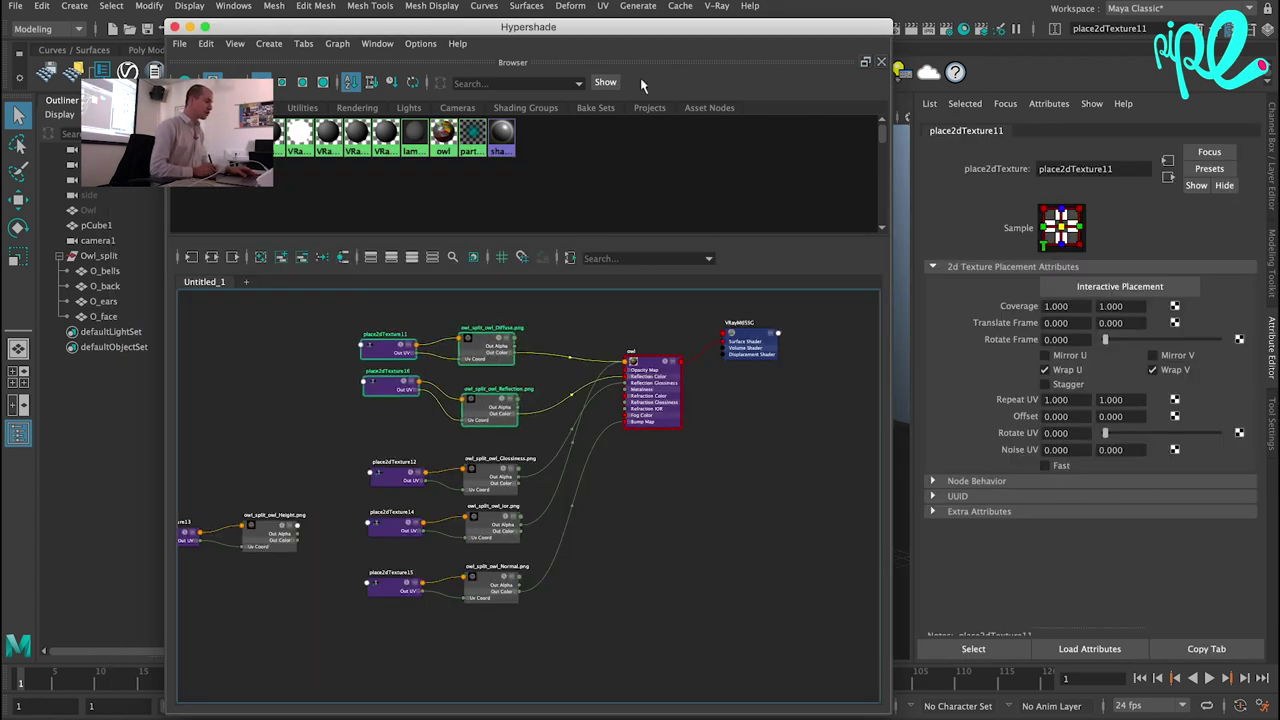
{"action": "mouse_move", "coordinate": [645, 26]}
{"action": "left_mouse_down"}
{"action": "mouse_move", "coordinate": [545, 518]}
{"action": "mouse_move", "coordinate": [926, 667]}
{"action": "mouse_move", "coordinate": [930, 718]}
{"action": "left_mouse_up"}
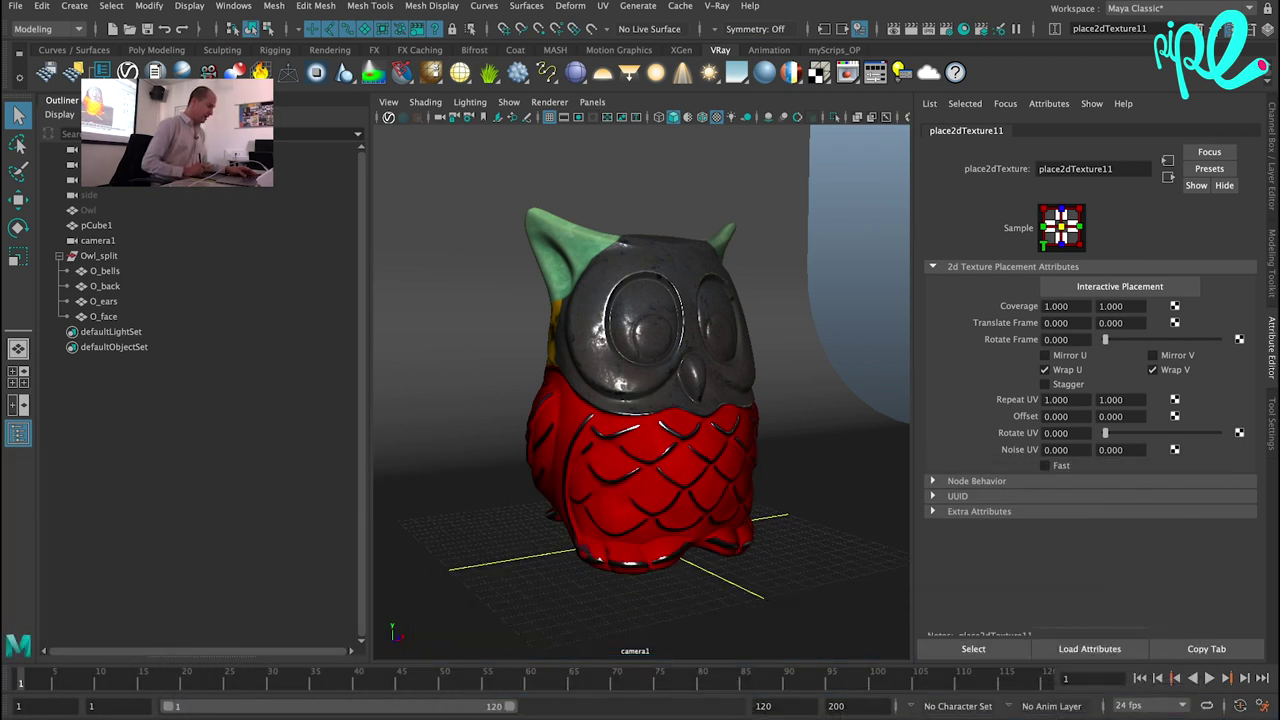
{"action": "mouse_move", "coordinate": [766, 398]}
{"action": "left_mouse_down", "text": "alt"}
{"action": "mouse_move", "coordinate": [617, 488]}
{"action": "mouse_move", "coordinate": [825, 358]}
{"action": "mouse_move", "coordinate": [657, 400]}
{"action": "mouse_move", "coordinate": [654, 366]}
{"action": "mouse_move", "coordinate": [831, 457]}
{"action": "mouse_move", "coordinate": [768, 468]}
{"action": "mouse_move", "coordinate": [814, 449]}
{"action": "left_mouse_up", "text": "alt"}
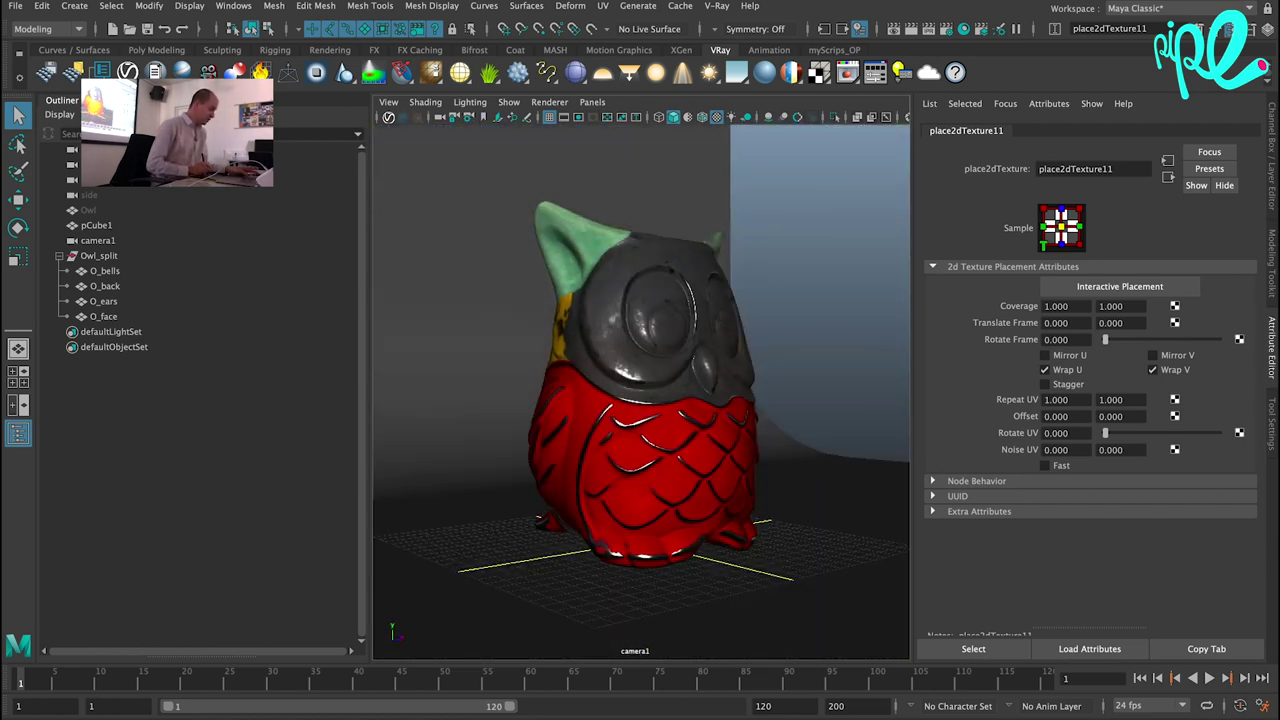
{"action": "left_click", "coordinate": [735, 72]}
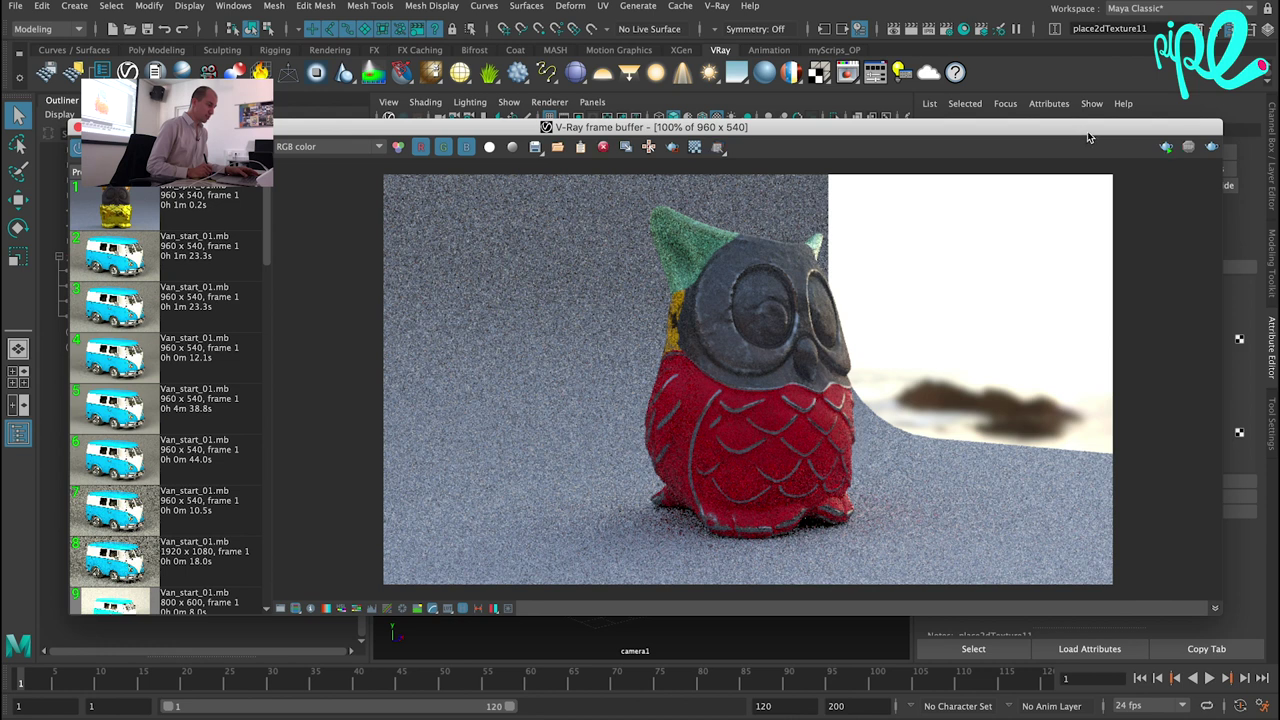
{"action": "left_click", "coordinate": [77, 127]}
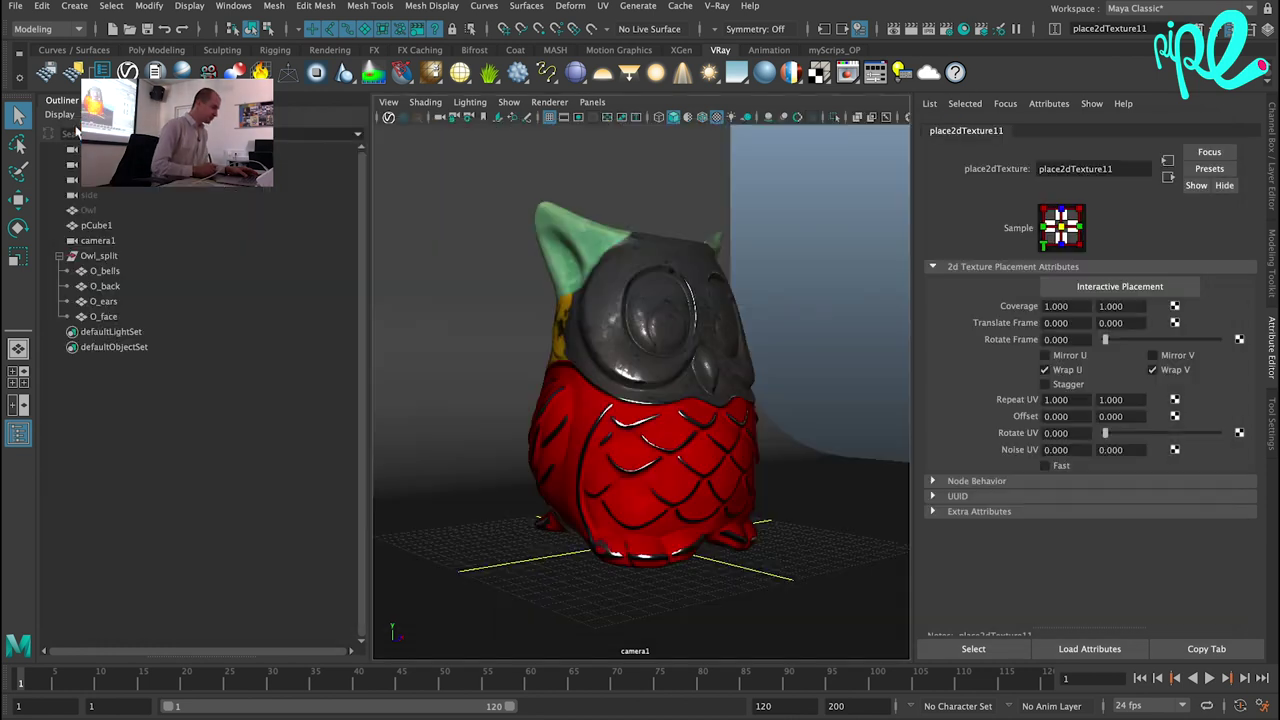
Start a viewport V-Ray IPR render and frame the view close on the owl's body.
{"action": "left_click", "coordinate": [389, 117]}
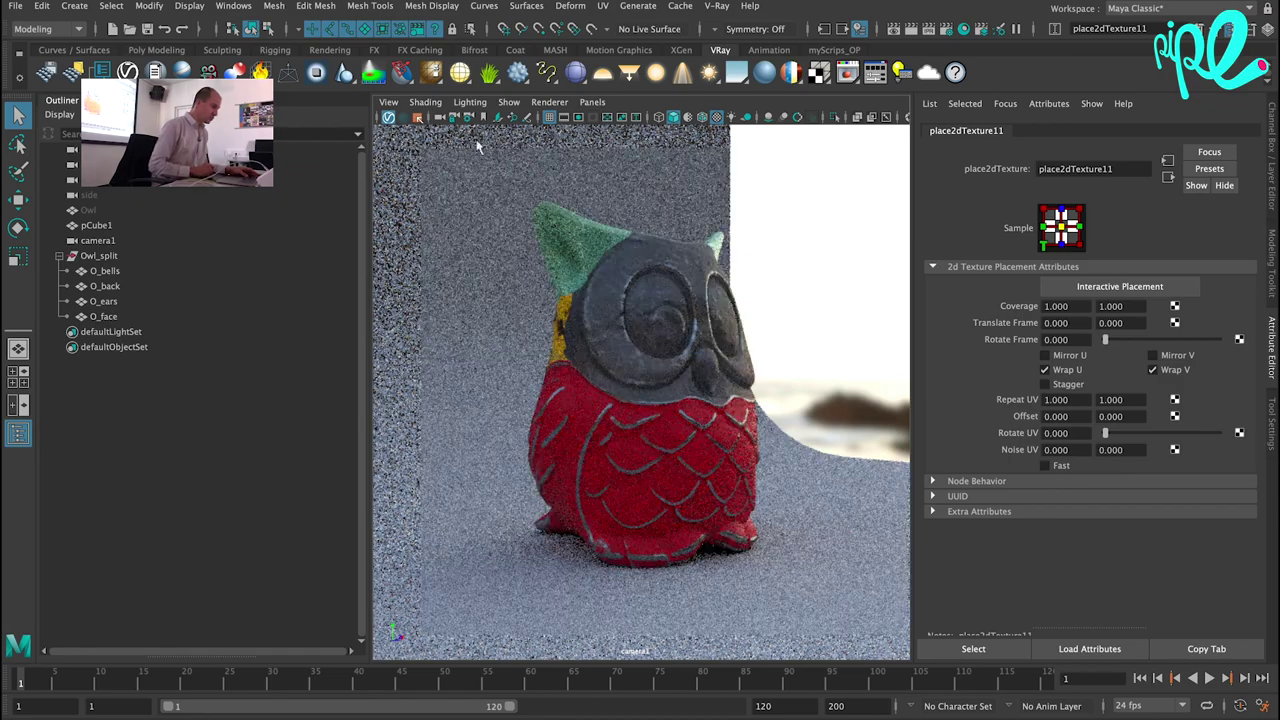
{"action": "scroll", "coordinate": [695, 291], "scroll_direction": "up", "scroll_amount": 2}
{"action": "scroll", "coordinate": [700, 300], "scroll_direction": "up", "scroll_amount": 2}
{"action": "scroll", "coordinate": [710, 310], "scroll_direction": "up", "scroll_amount": 2}
{"action": "scroll", "coordinate": [727, 325], "scroll_direction": "up", "scroll_amount": 2}
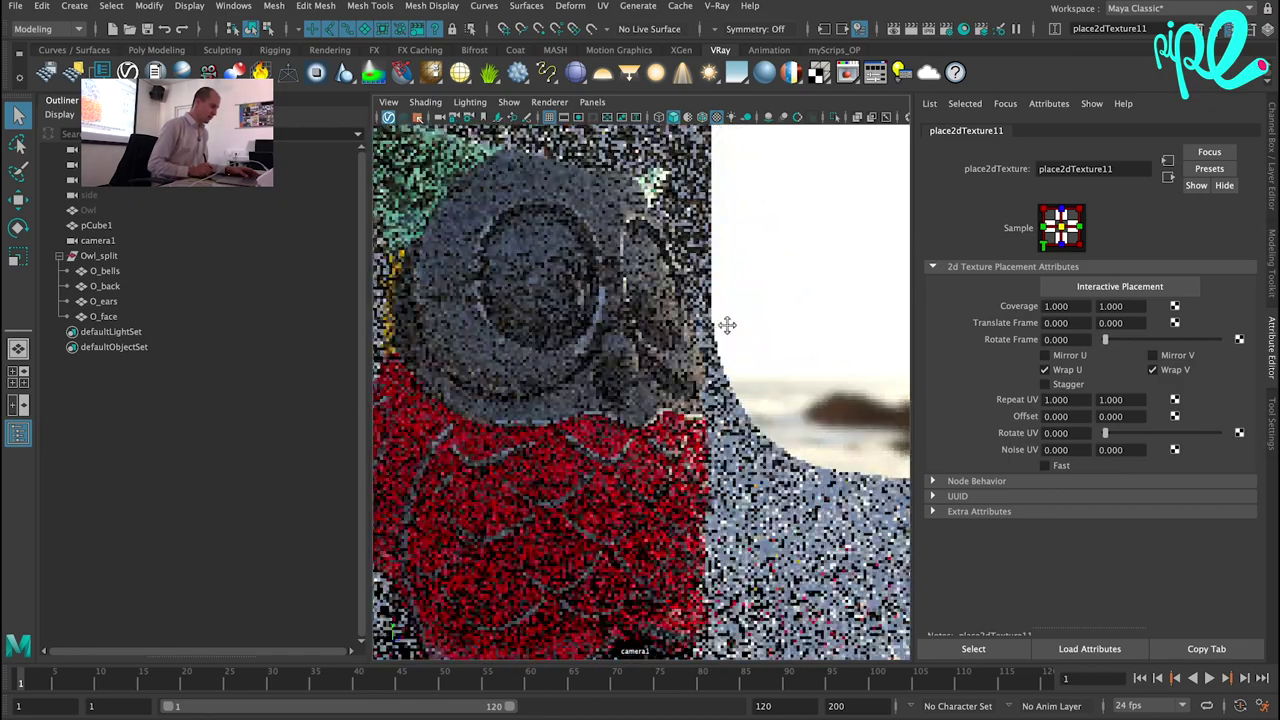
{"action": "middle_click_drag", "start_coordinate": [727, 325], "coordinate": [800, 412], "text": "alt"}
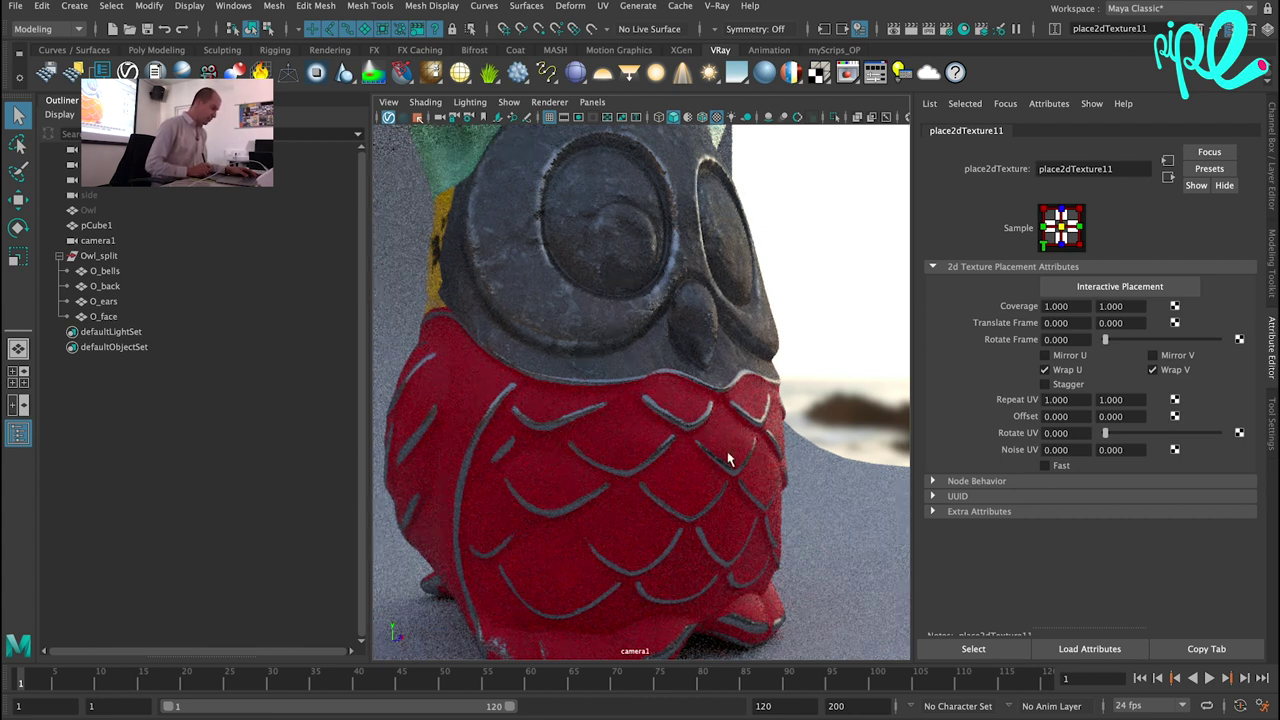
{"action": "key", "text": "super+Tab"}
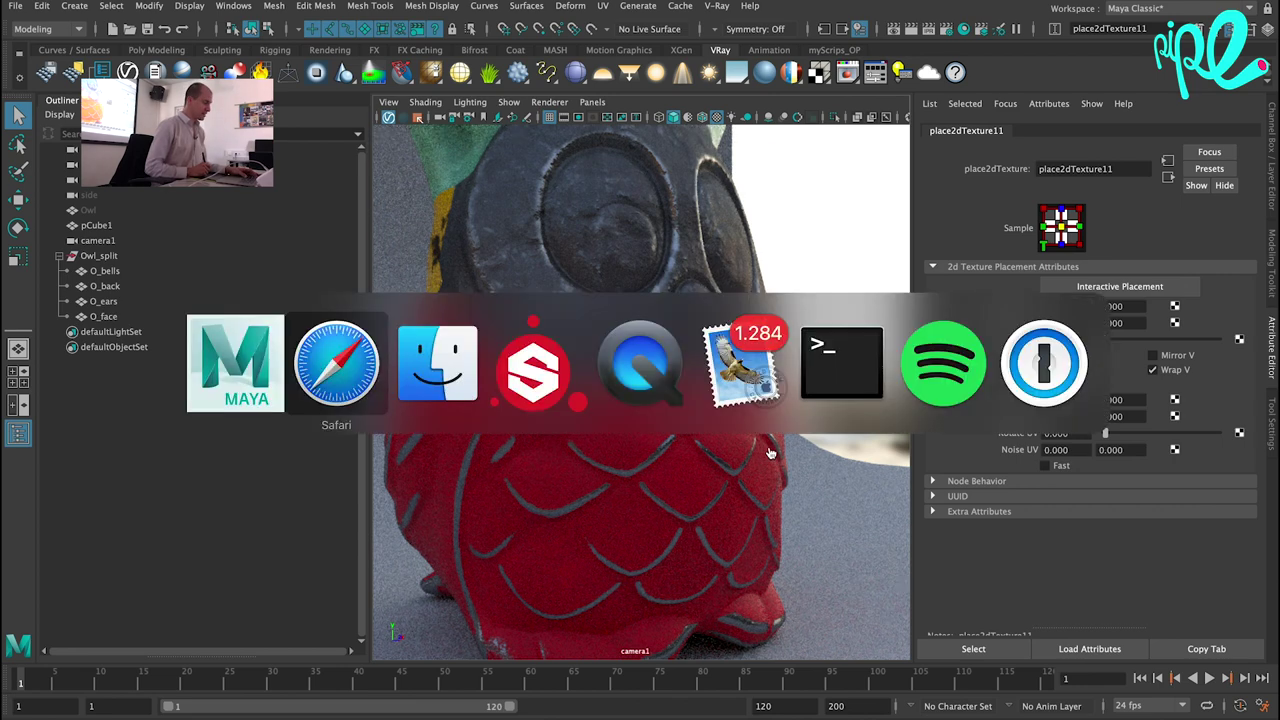
{"action": "key", "text": "super+Tab"}
{"action": "key", "text": "super+Tab"}
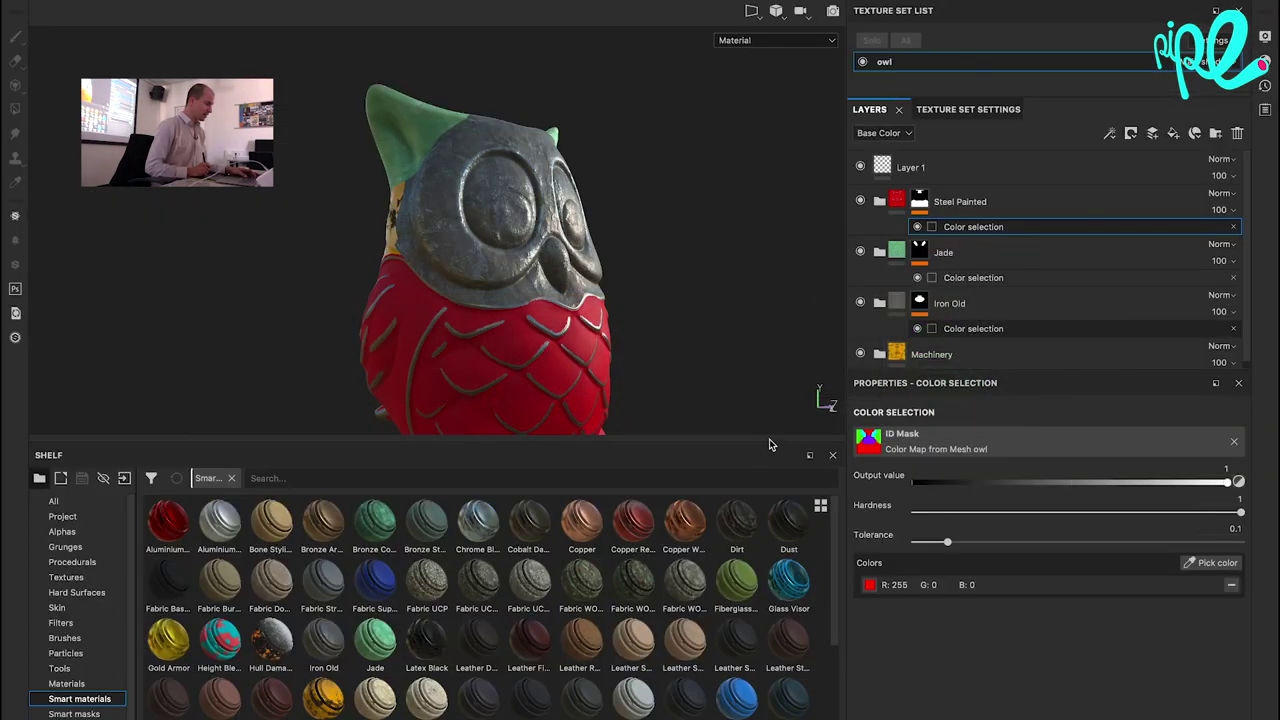
{"action": "key", "text": "super+Tab"}
{"action": "key", "text": "super+Tab"}
{"action": "key", "text": "super+Tab"}
{"action": "key", "text": "super+Tab"}
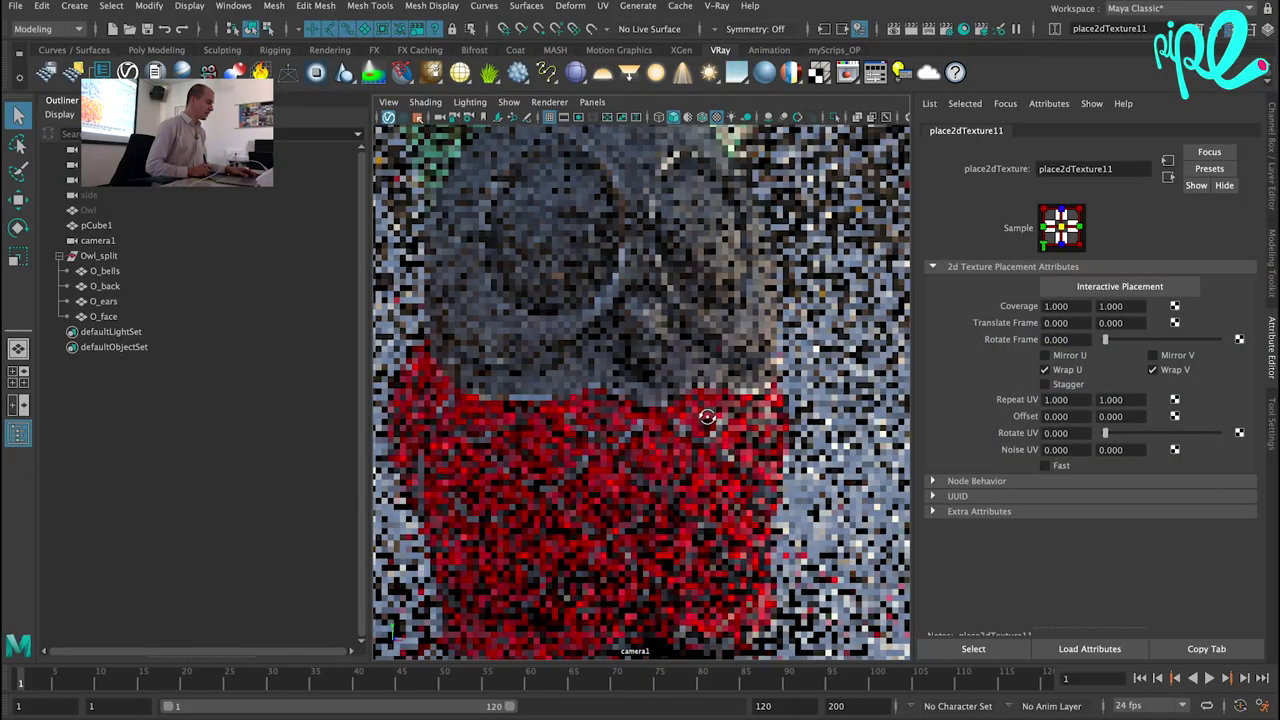
Zoom the IPR view in slightly, then switch to Substance Painter.
{"action": "scroll", "coordinate": [733, 393], "scroll_direction": "up", "scroll_amount": 3}
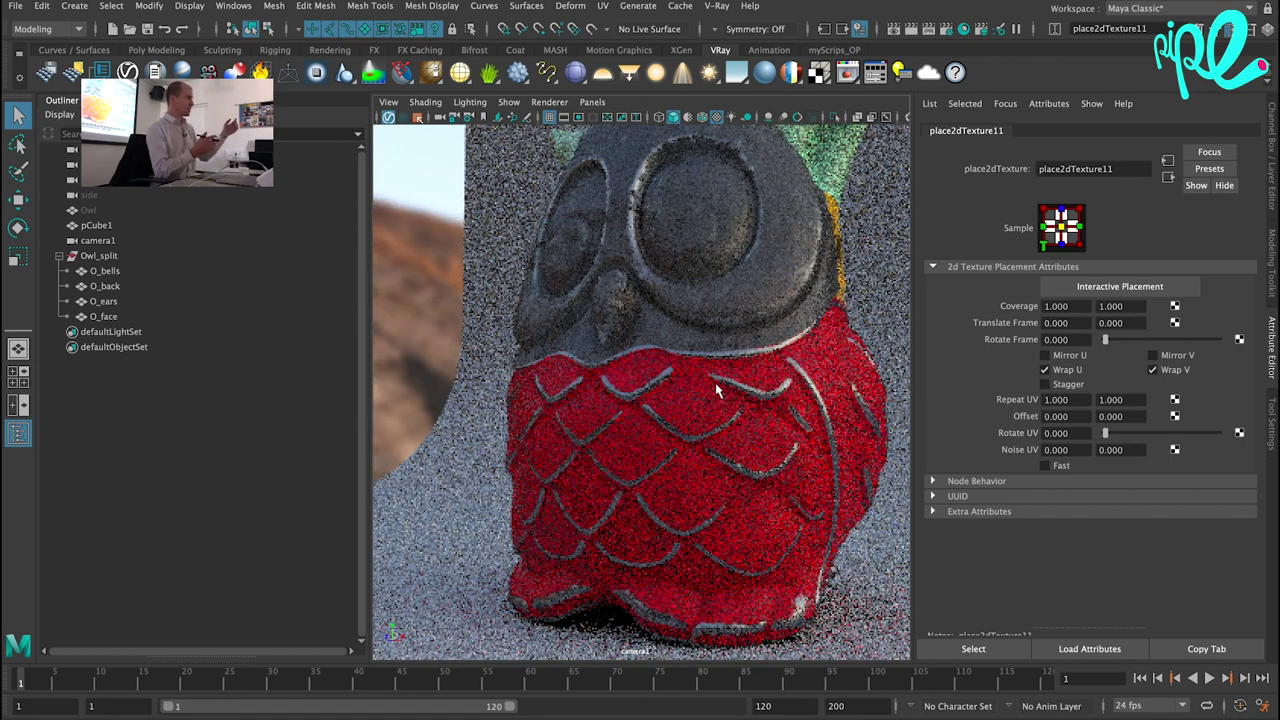
{"action": "key", "text": "super+Tab"}
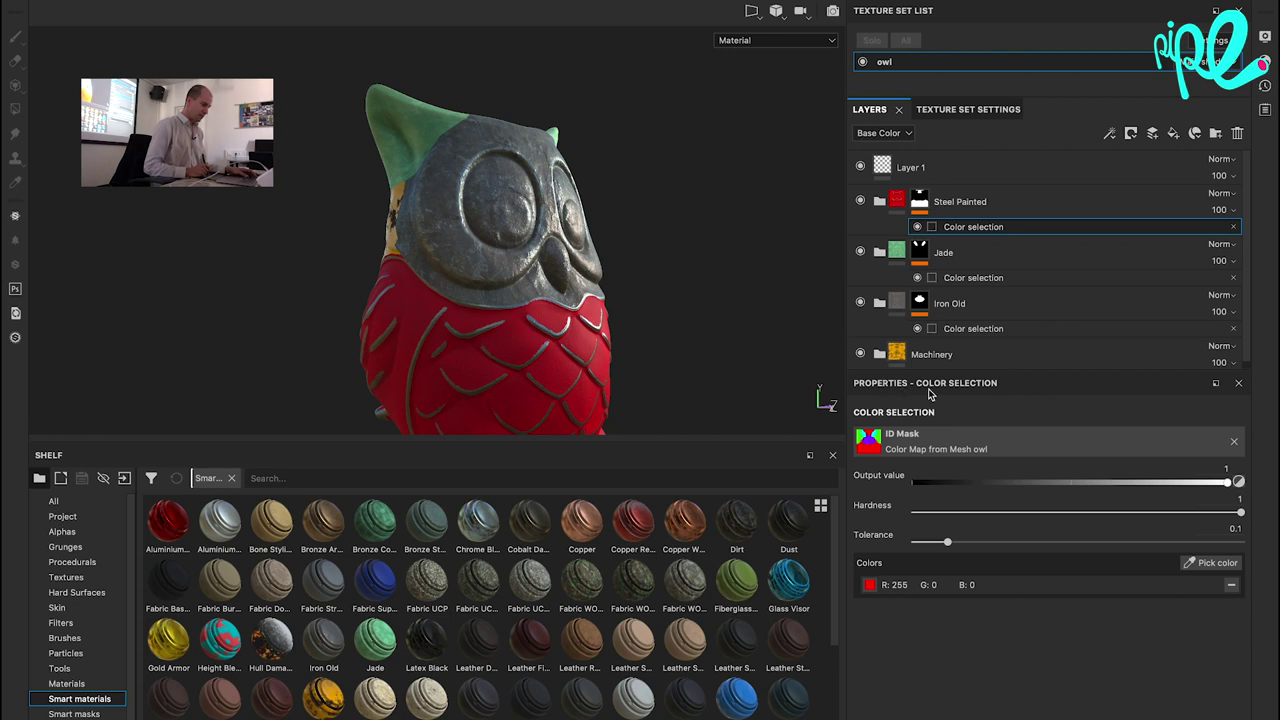
Show the owl's Texture Set Settings (2048, sRGB8 Base Color), orbit to the side, then return to Maya.
{"action": "left_click", "coordinate": [950, 109]}
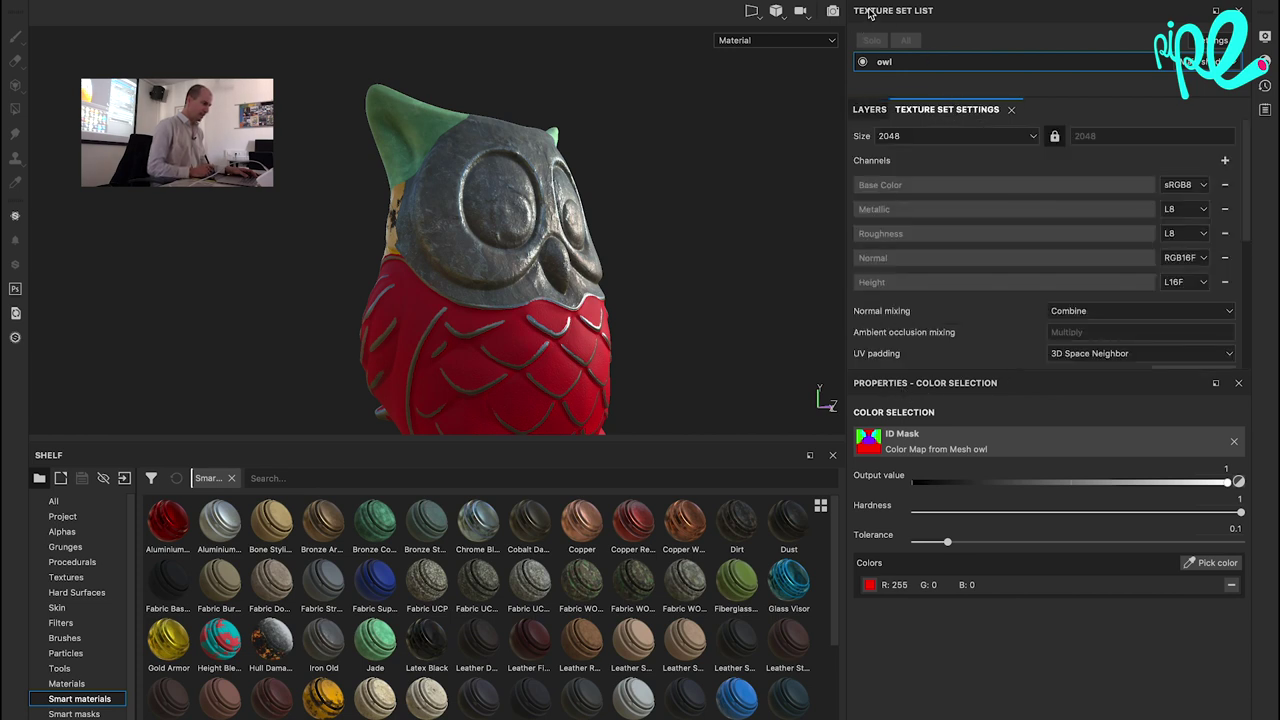
{"action": "mouse_move", "coordinate": [700, 223]}
{"action": "left_mouse_down", "text": "alt"}
{"action": "mouse_move", "coordinate": [334, 209]}
{"action": "mouse_move", "coordinate": [455, 272]}
{"action": "left_mouse_up", "text": "alt"}
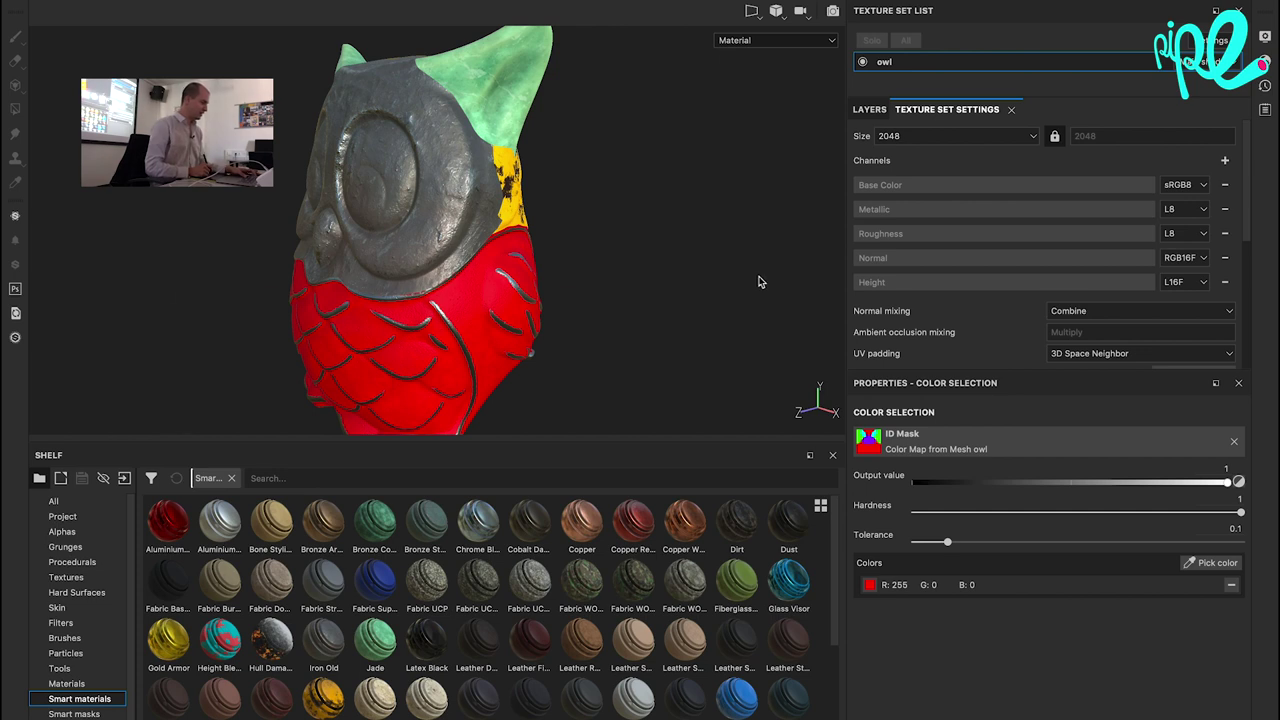
{"action": "key", "text": "super+Tab"}
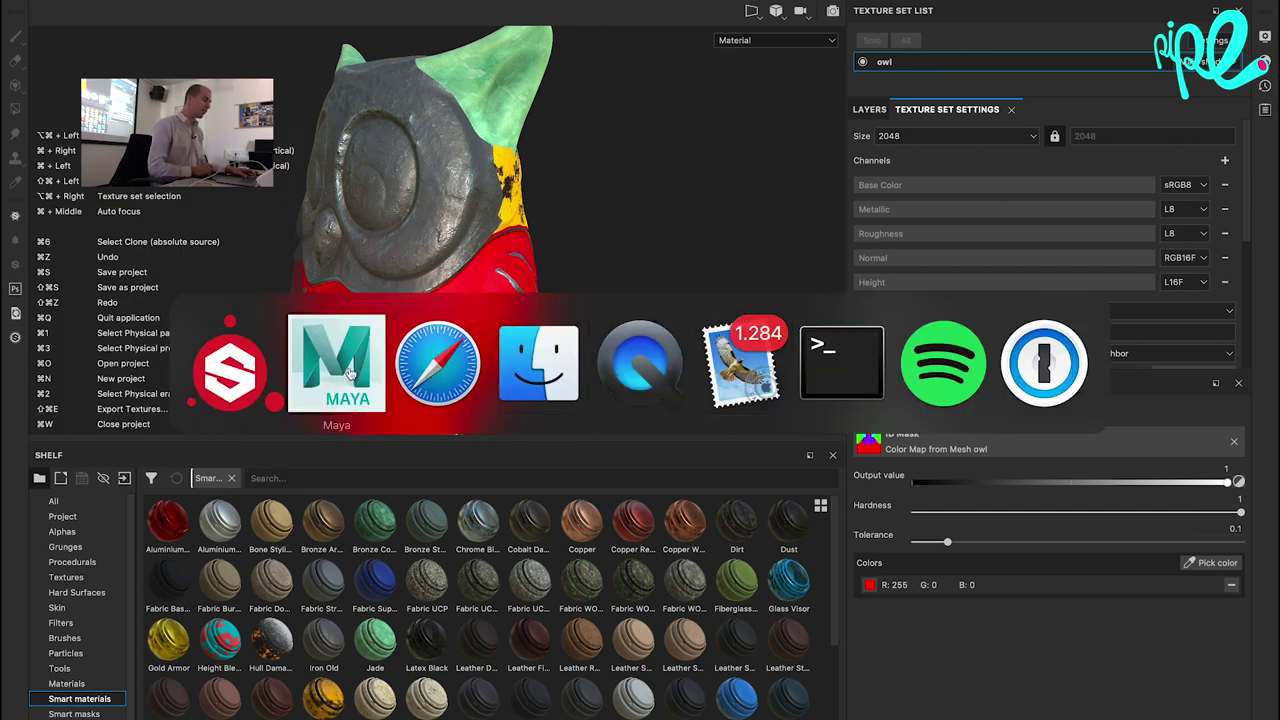
{"action": "left_click", "coordinate": [344, 376]}
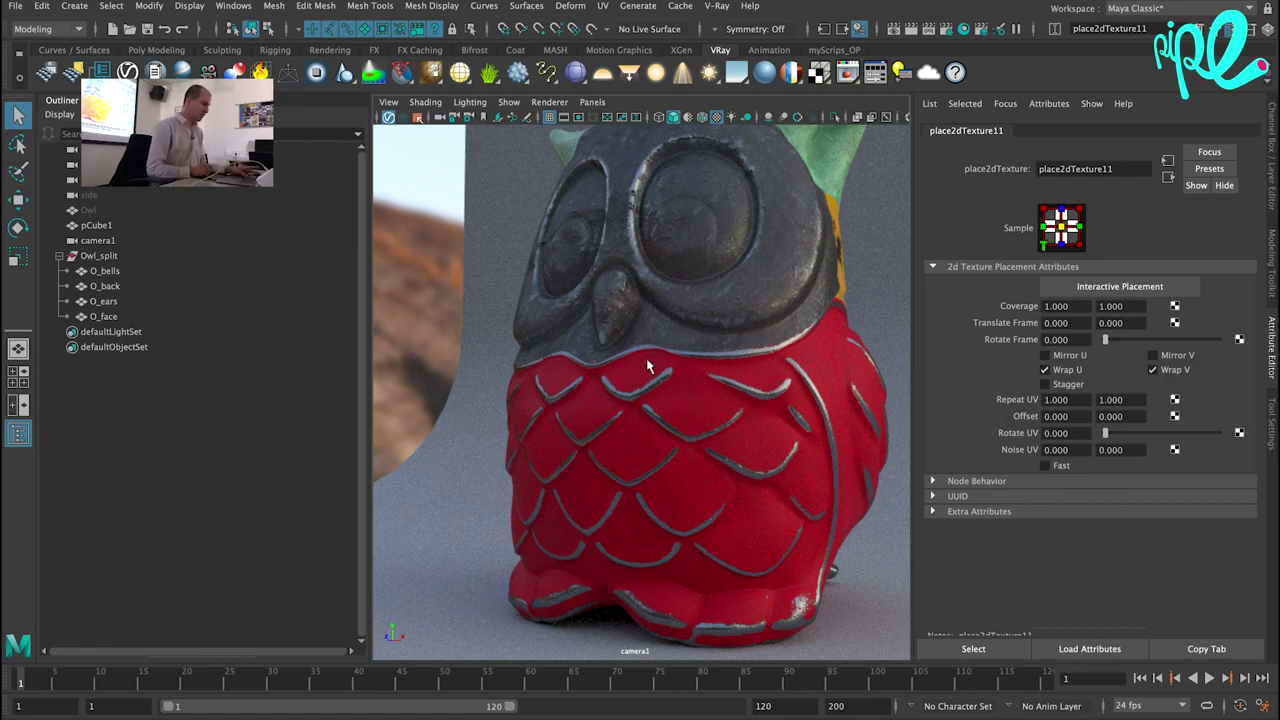
Dolly out to show the whole owl while the V-Ray IPR render refines.
{"action": "right_click_drag", "start_coordinate": [647, 366], "coordinate": [563, 413], "text": "alt"}
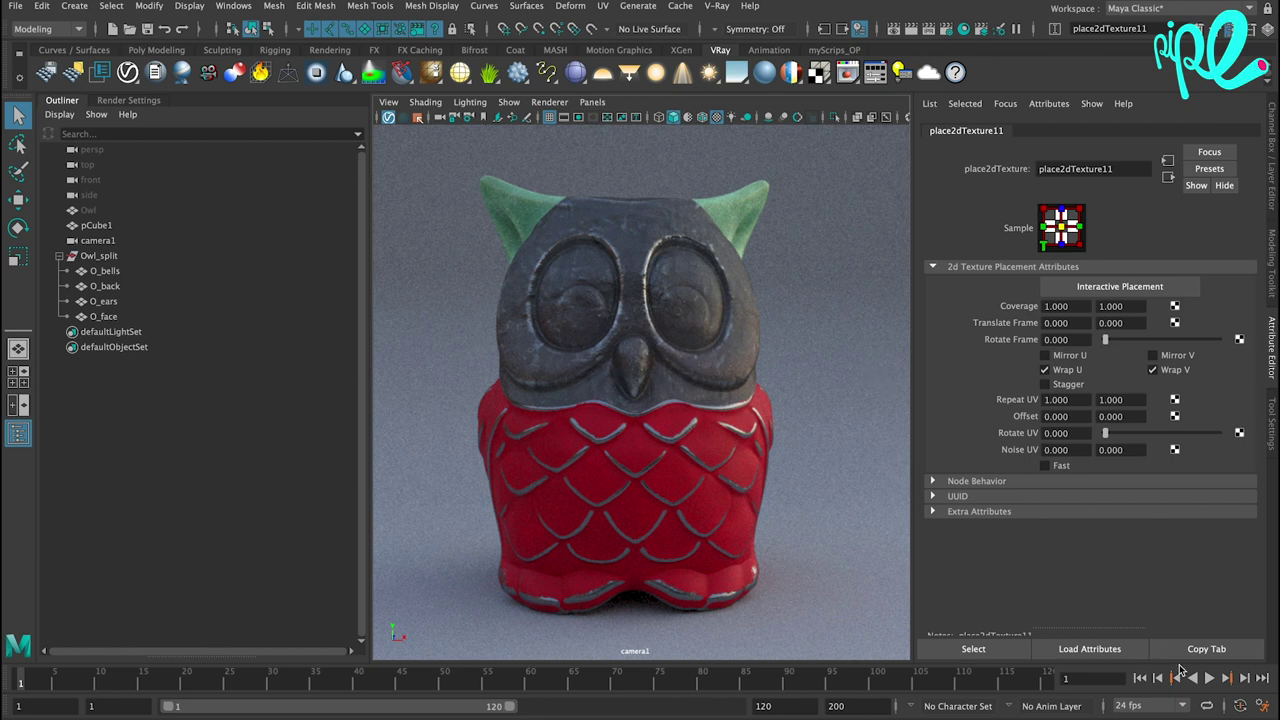
Turn on Enable Color Management in the Color Management preferences.
{"action": "left_click", "coordinate": [1264, 706]}
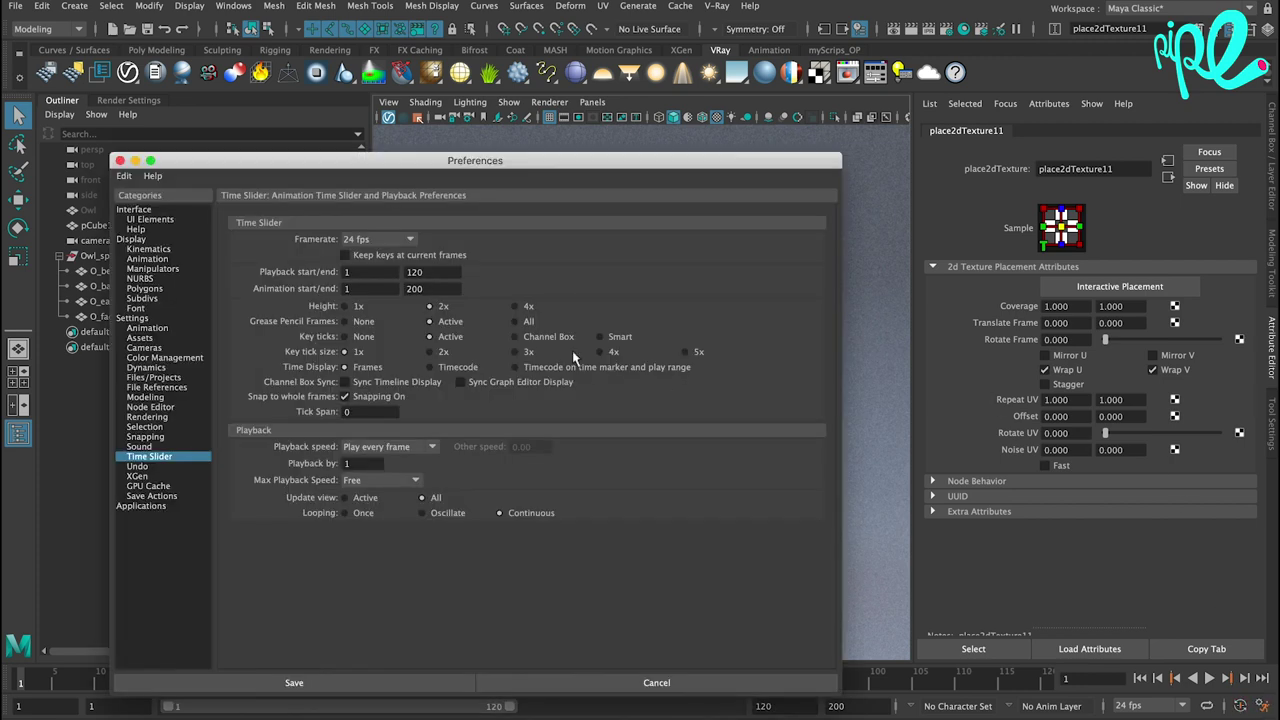
{"action": "left_click", "coordinate": [171, 358]}
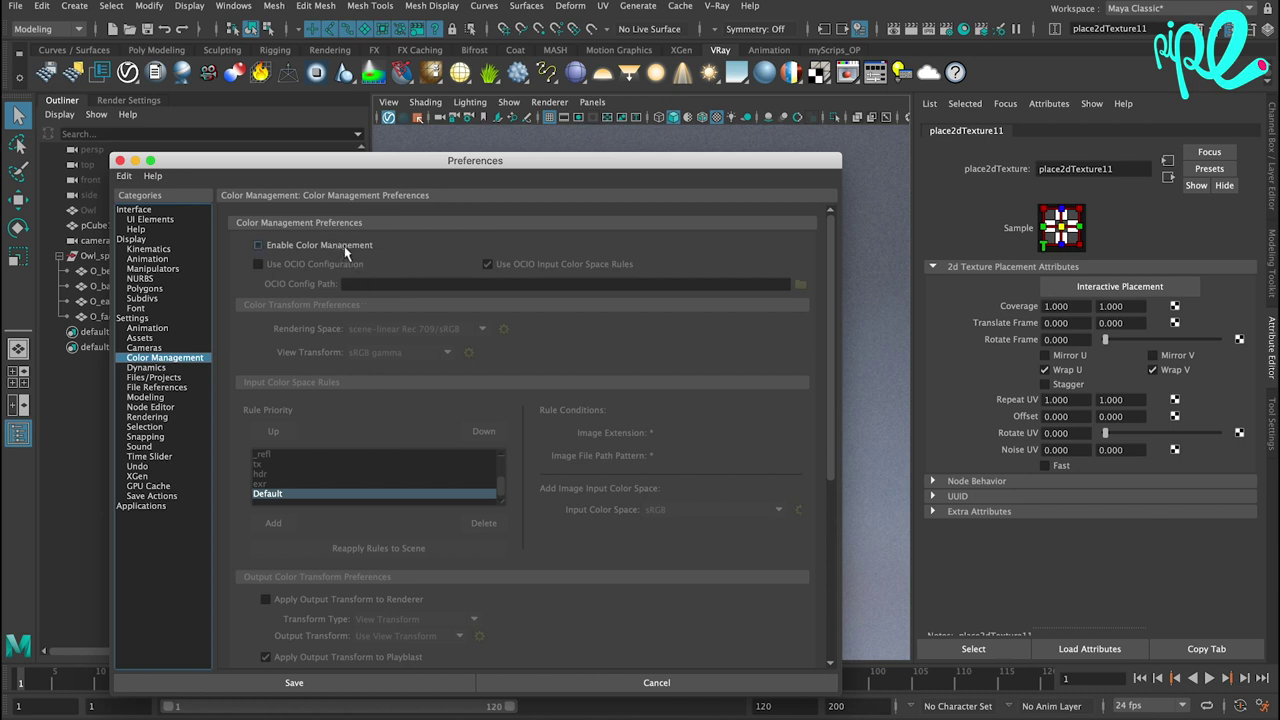
{"action": "left_click", "coordinate": [310, 245]}
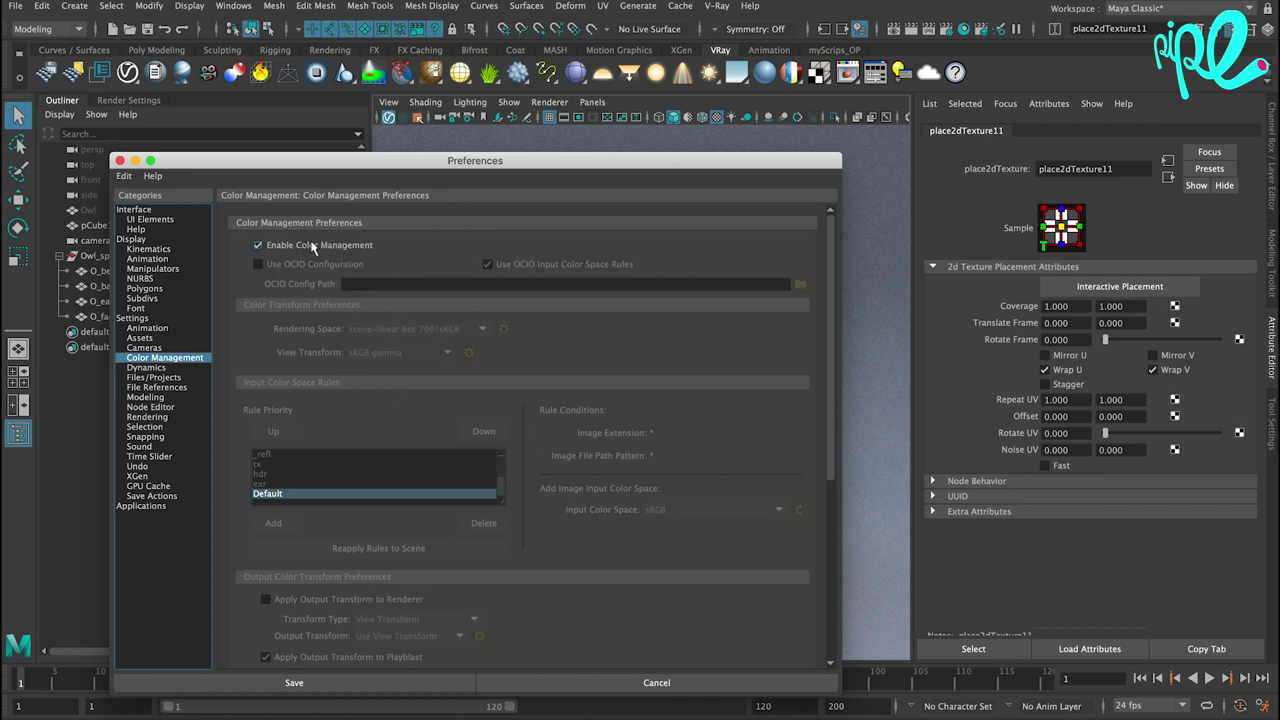
Select the _refl rule and try its Input Color Space dropdown, which shows no choices.
{"action": "left_click", "coordinate": [286, 455]}
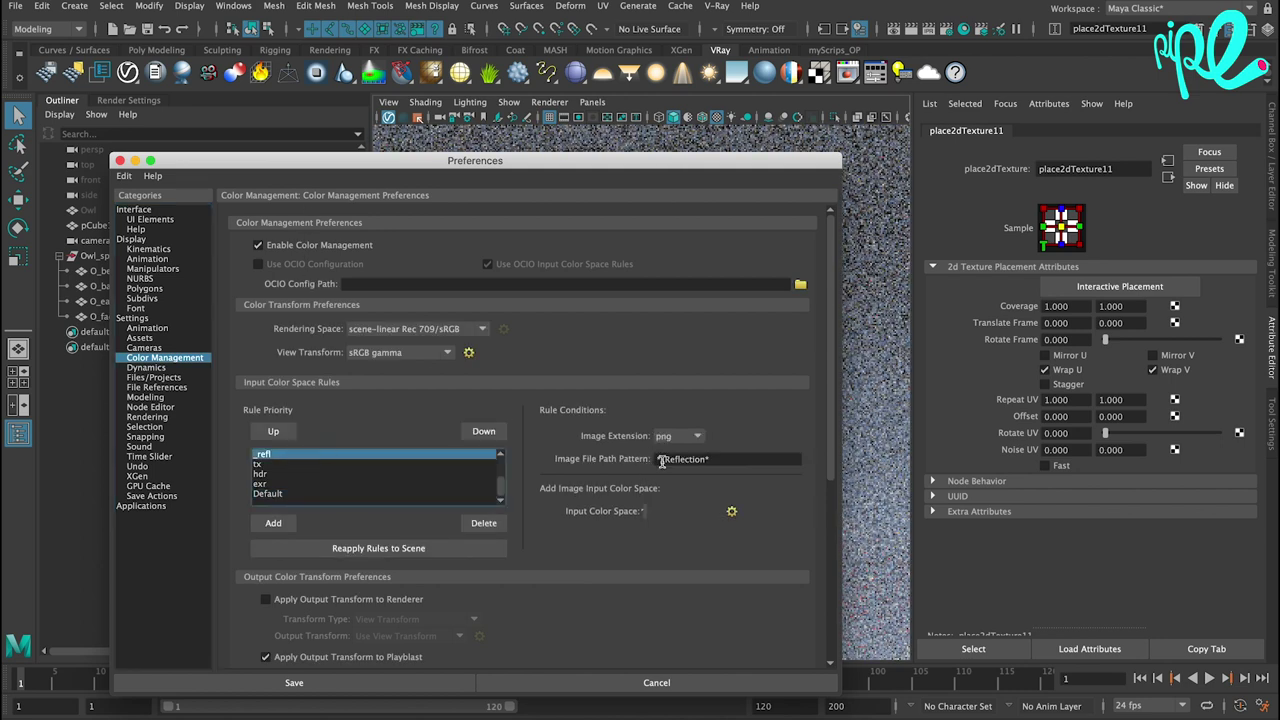
{"action": "left_click", "coordinate": [645, 513]}
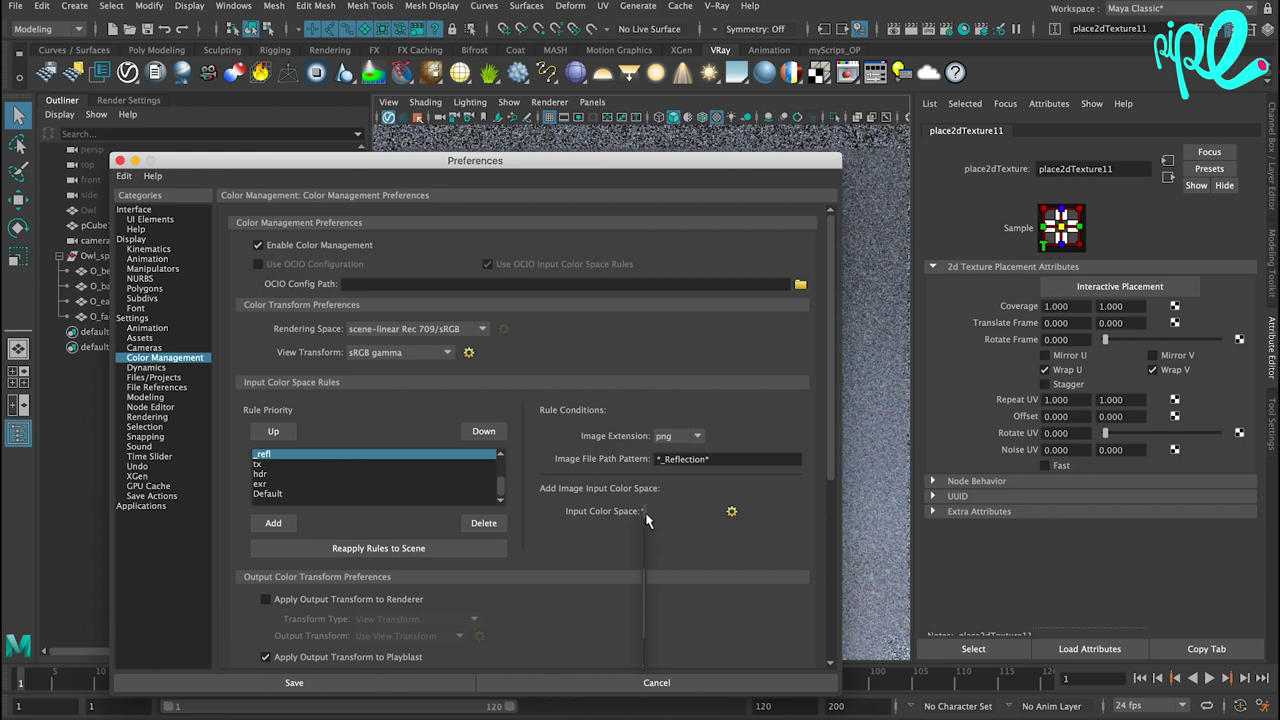
{"action": "left_click", "coordinate": [645, 515]}
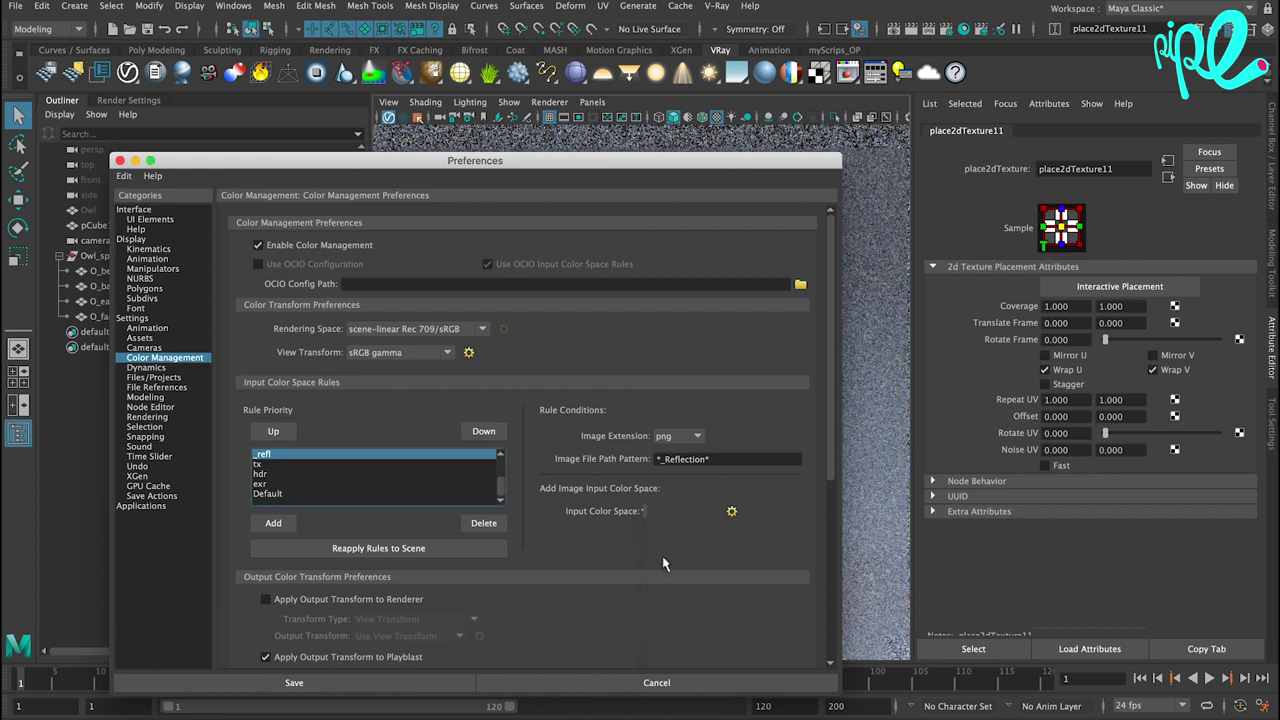
{"action": "left_click", "coordinate": [645, 513]}
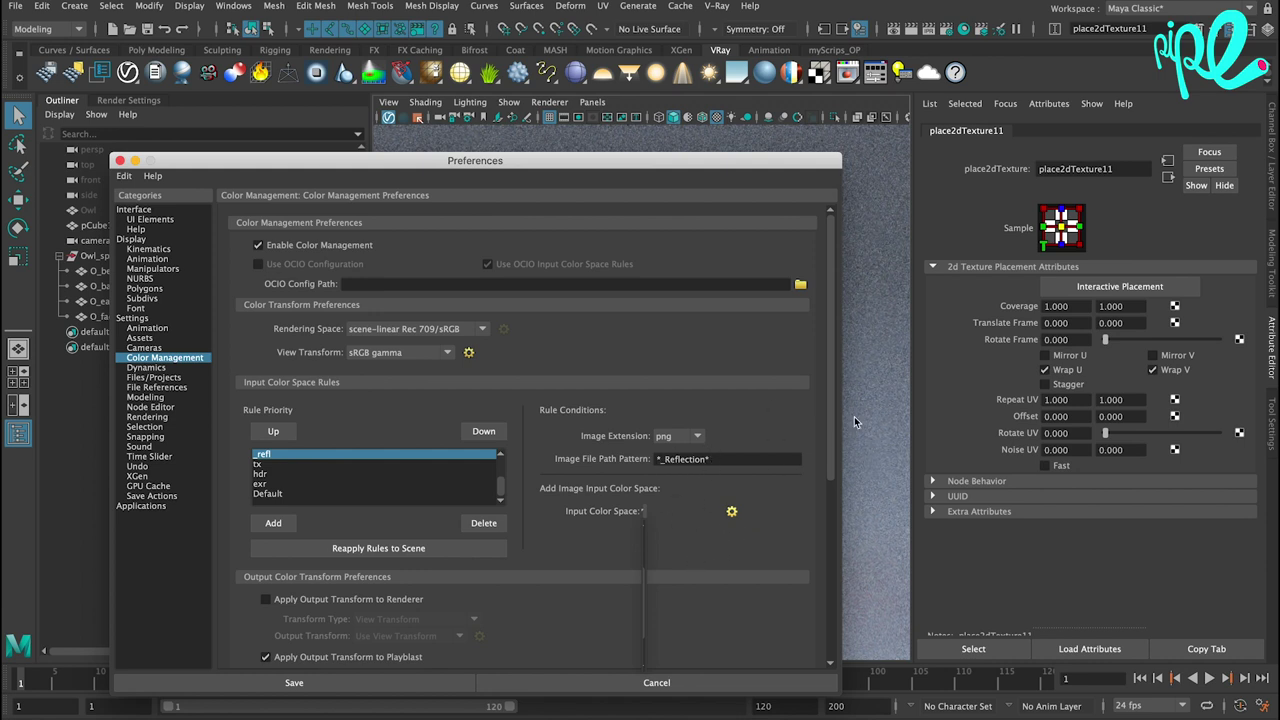
{"action": "left_click", "coordinate": [826, 386]}
Inspect the _gloss, _norm, _ior and _refl rules, then close Preferences with colour management enabled.
{"action": "scroll", "coordinate": [740, 495], "scroll_direction": "down", "scroll_amount": 3}
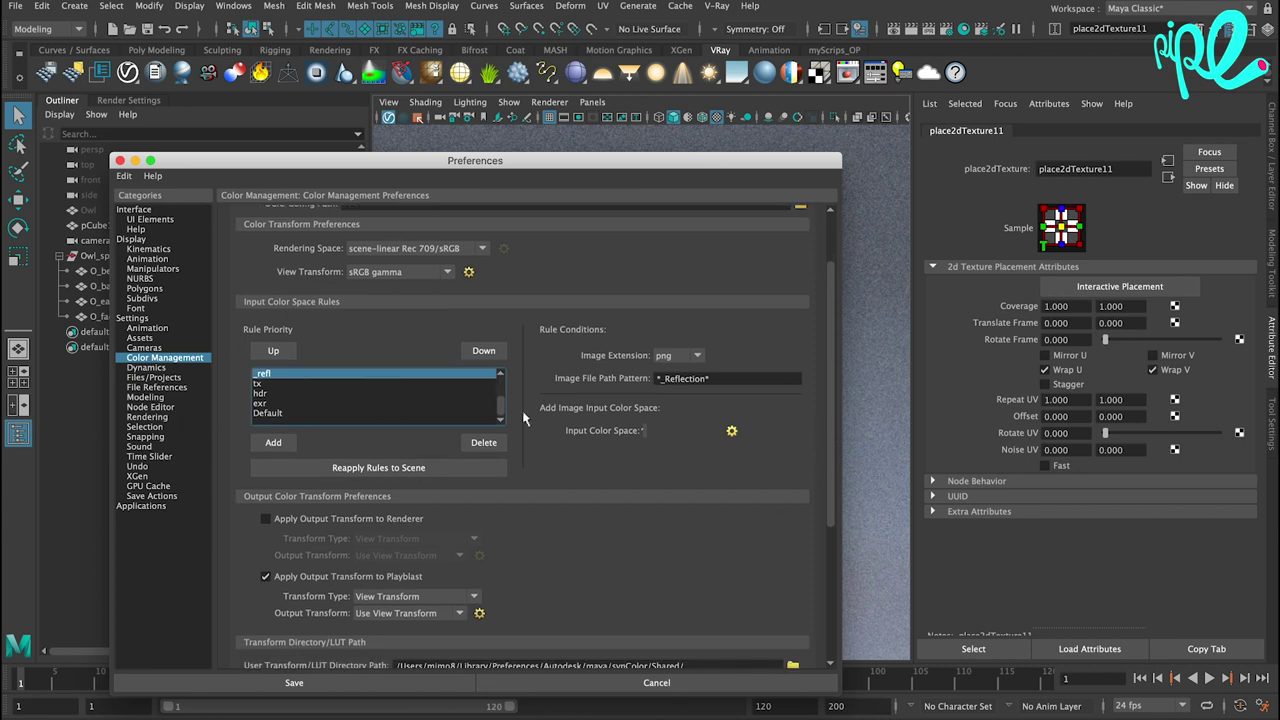
{"action": "left_click_drag", "start_coordinate": [502, 407], "coordinate": [500, 383]}
{"action": "left_click", "coordinate": [282, 373]}
{"action": "left_click", "coordinate": [282, 383]}
{"action": "left_click", "coordinate": [283, 403]}
{"action": "left_click", "coordinate": [318, 413]}
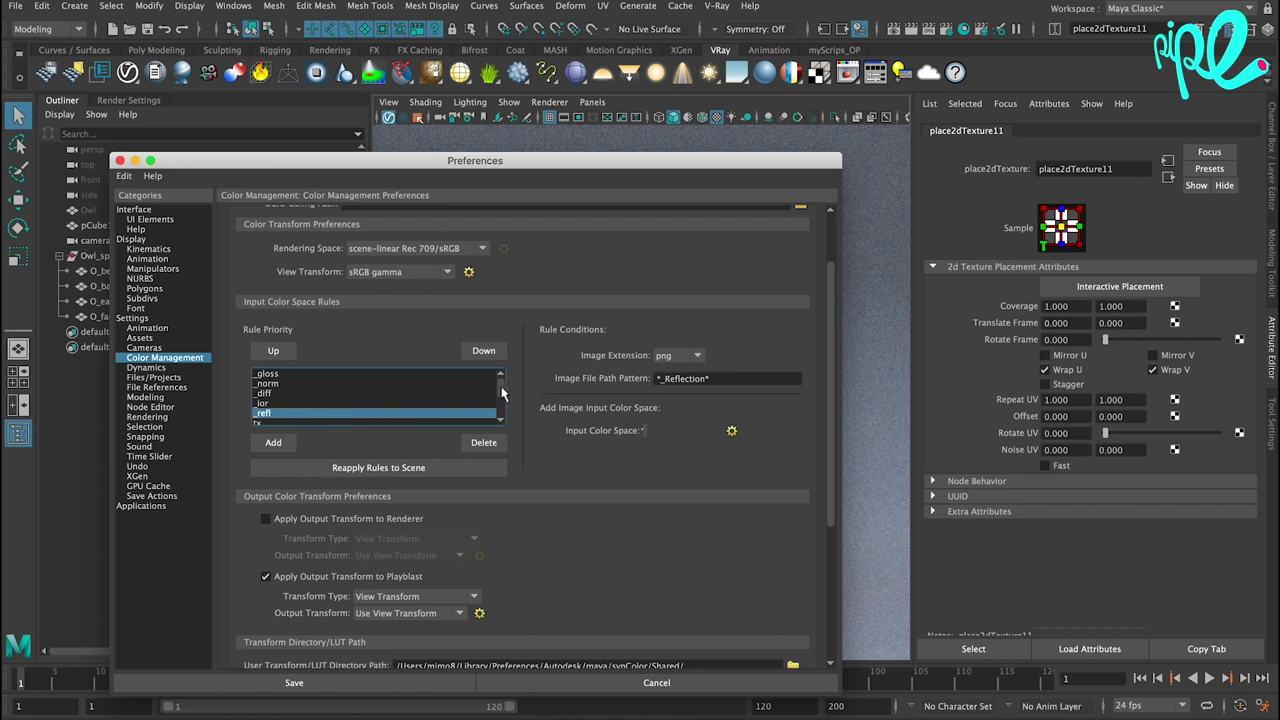
{"action": "left_click_drag", "start_coordinate": [502, 393], "coordinate": [612, 423]}
{"action": "left_click_drag", "start_coordinate": [833, 487], "coordinate": [827, 647]}
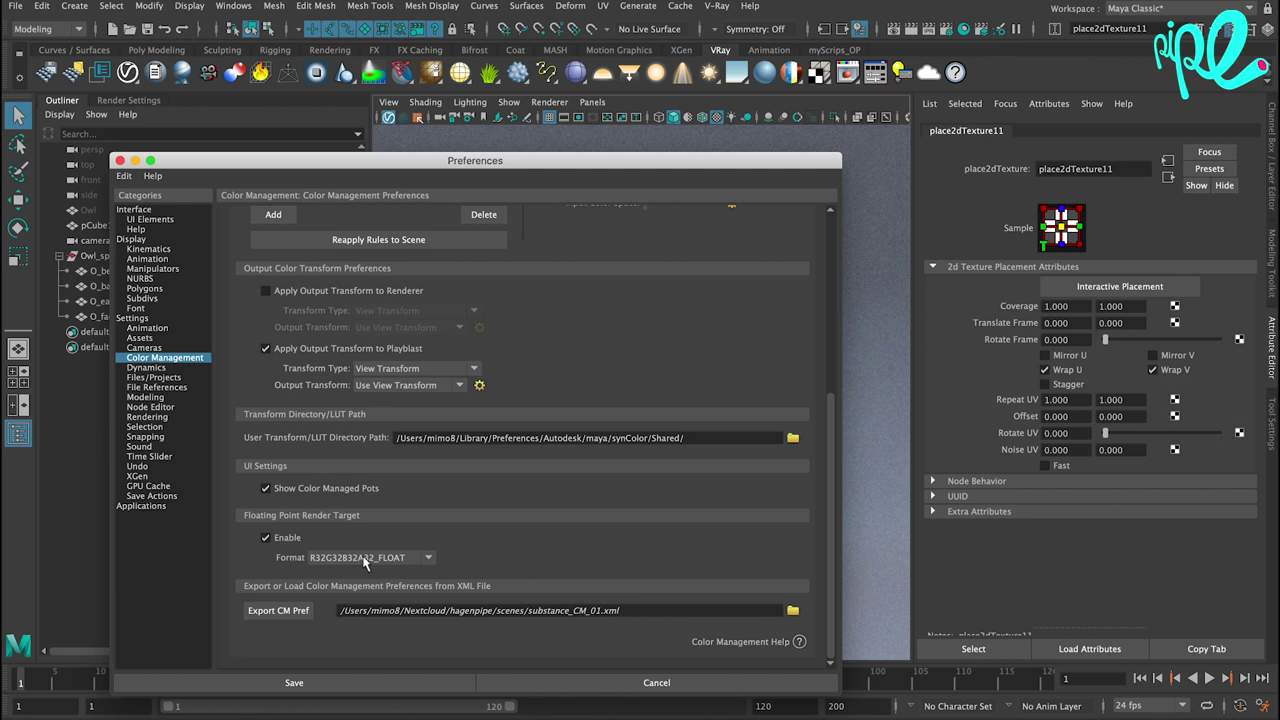
{"action": "left_click", "coordinate": [120, 161]}
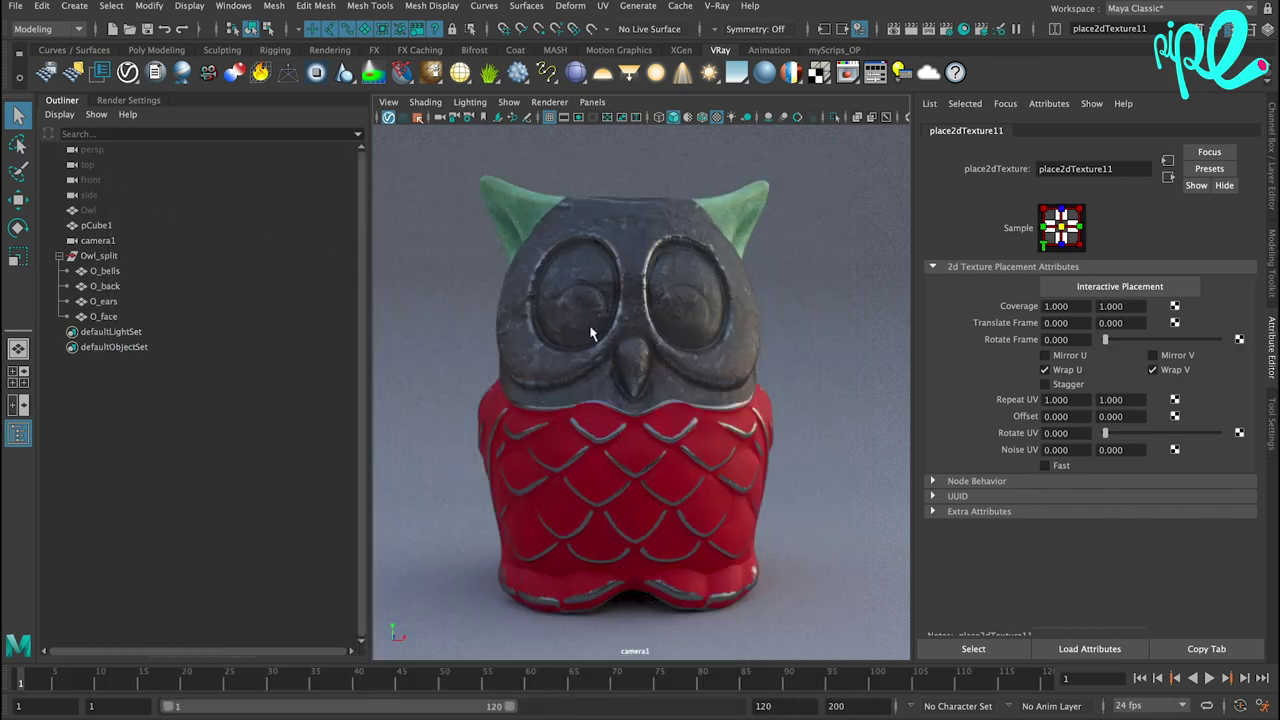
{"action": "left_click_drag", "start_coordinate": [581, 321], "coordinate": [648, 289], "text": "alt"}
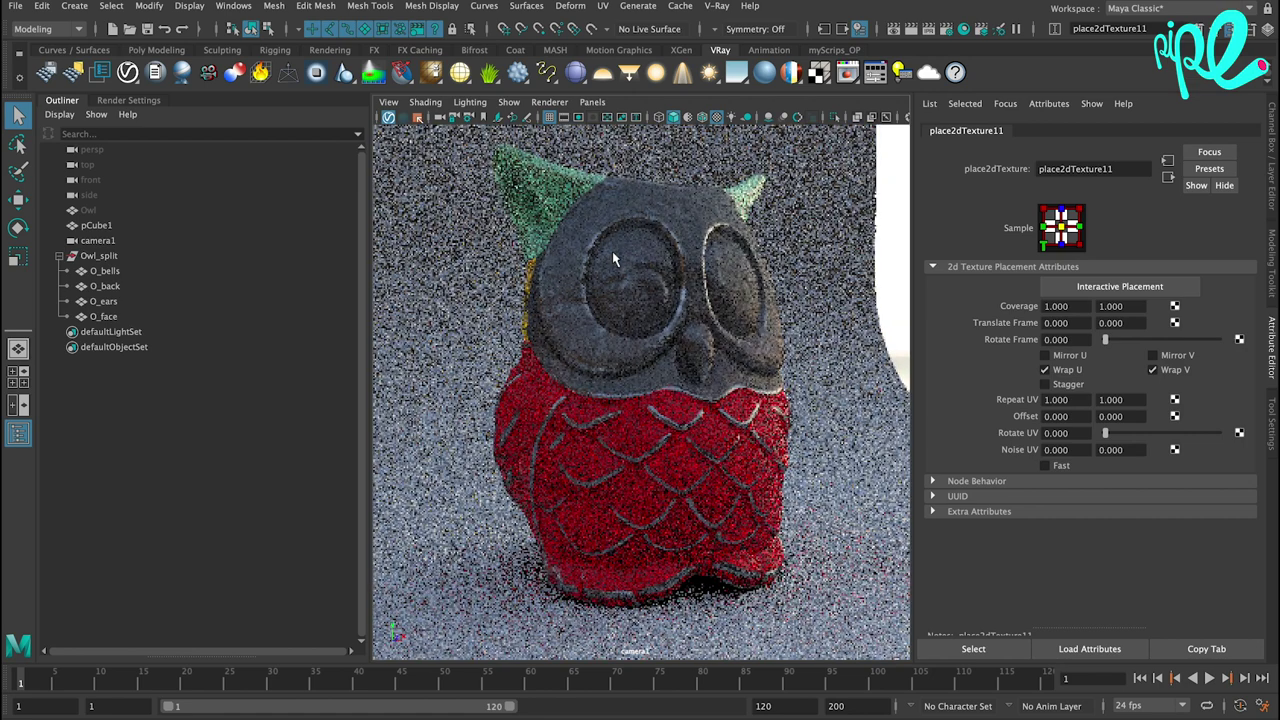
{"action": "left_click_drag", "start_coordinate": [613, 254], "coordinate": [705, 321], "text": "alt"}
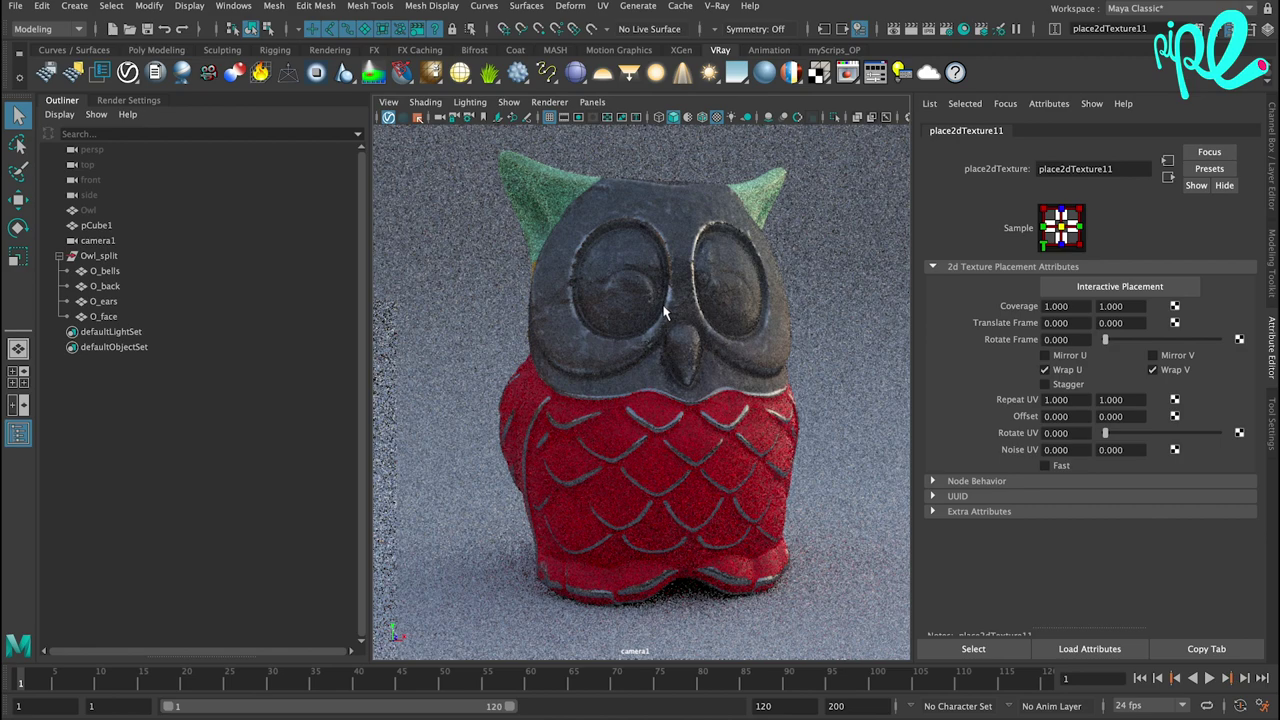
{"action": "mouse_move", "coordinate": [667, 313]}
{"action": "left_mouse_down", "text": "alt"}
{"action": "mouse_move", "coordinate": [649, 294]}
{"action": "mouse_move", "coordinate": [603, 315]}
{"action": "left_mouse_up", "text": "alt"}
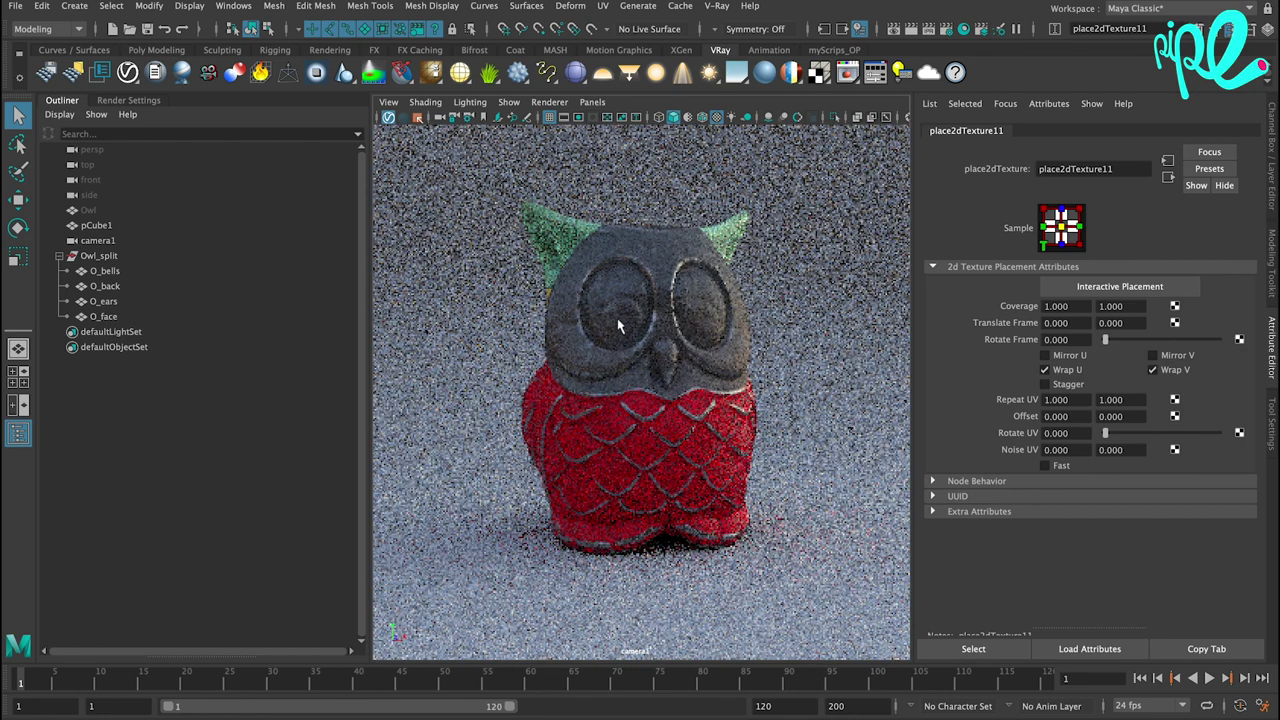